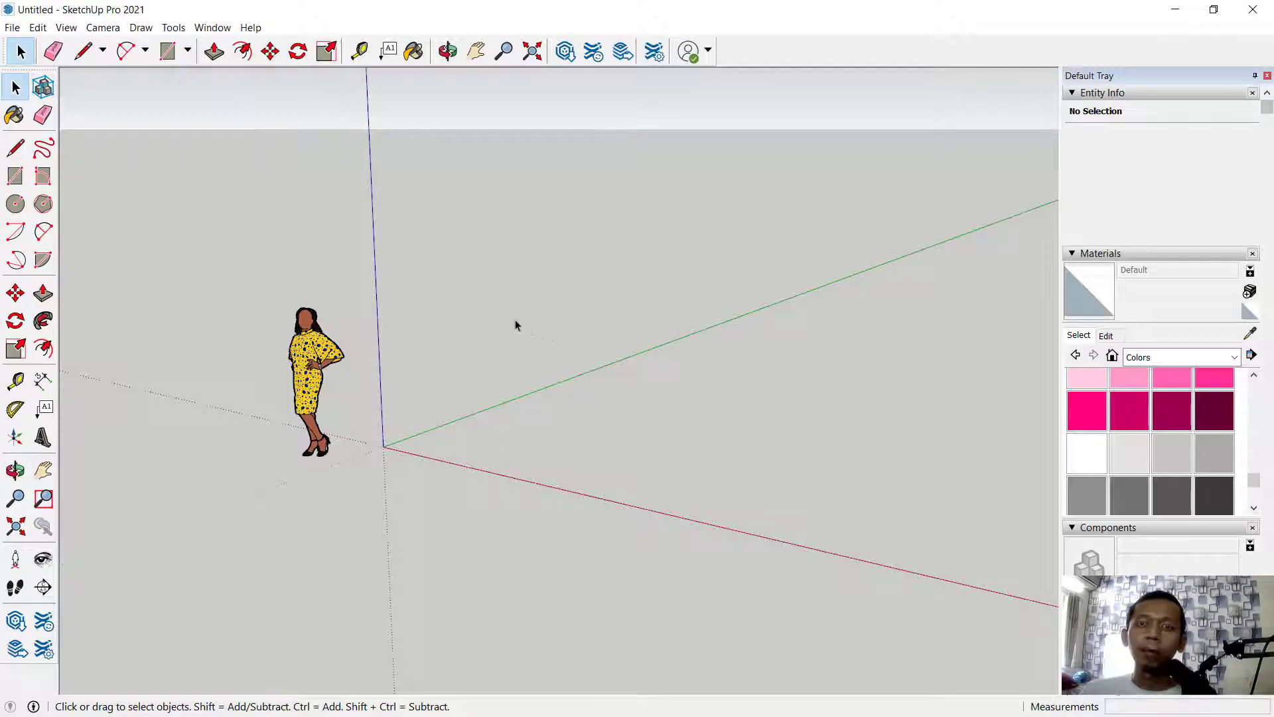
Delete the default woman scale figure from the scene.
click(300, 346)
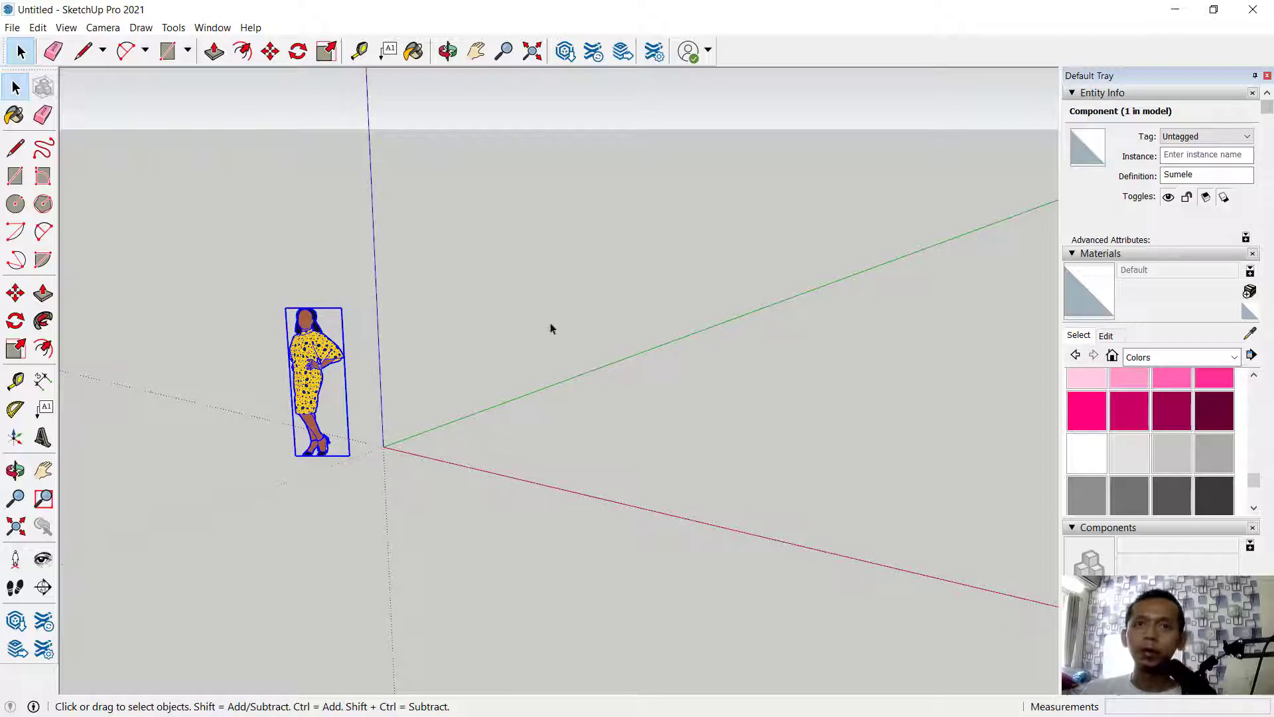
key(Delete)
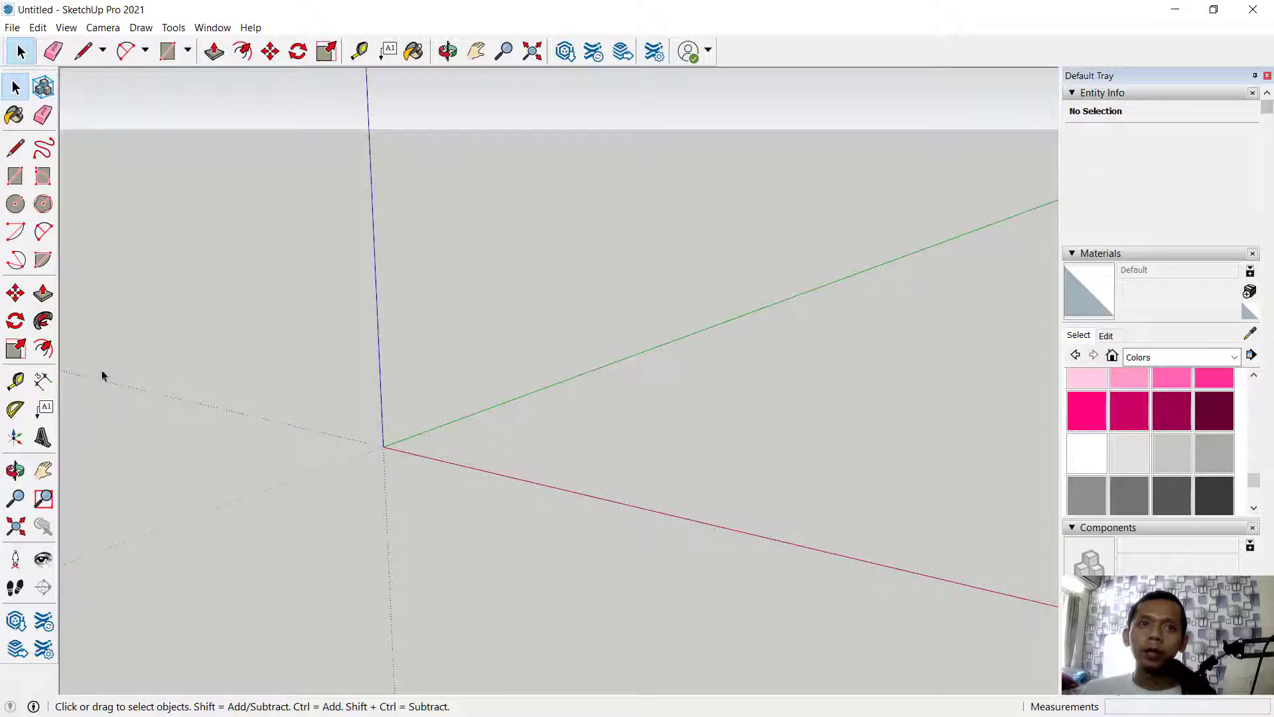
Place construction guides along the green and red axes.
click(14, 381)
middle_drag(474, 262, 478, 381)
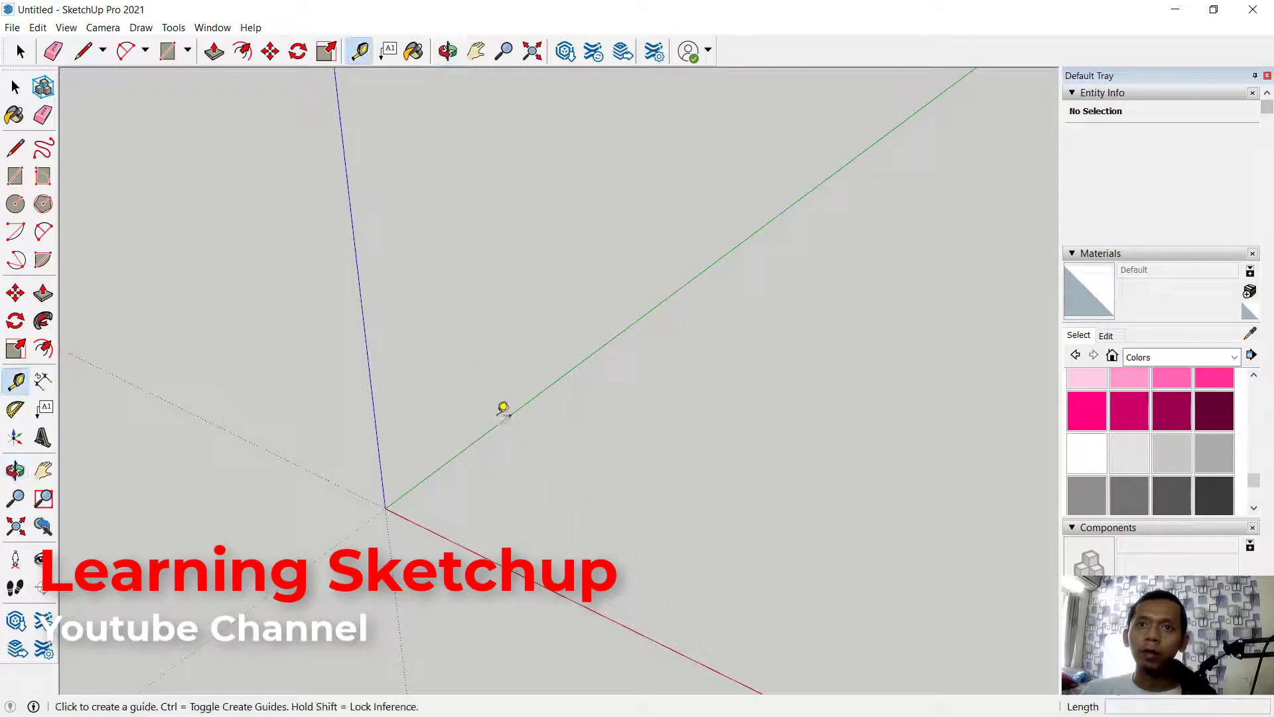
click(501, 422)
click(523, 432)
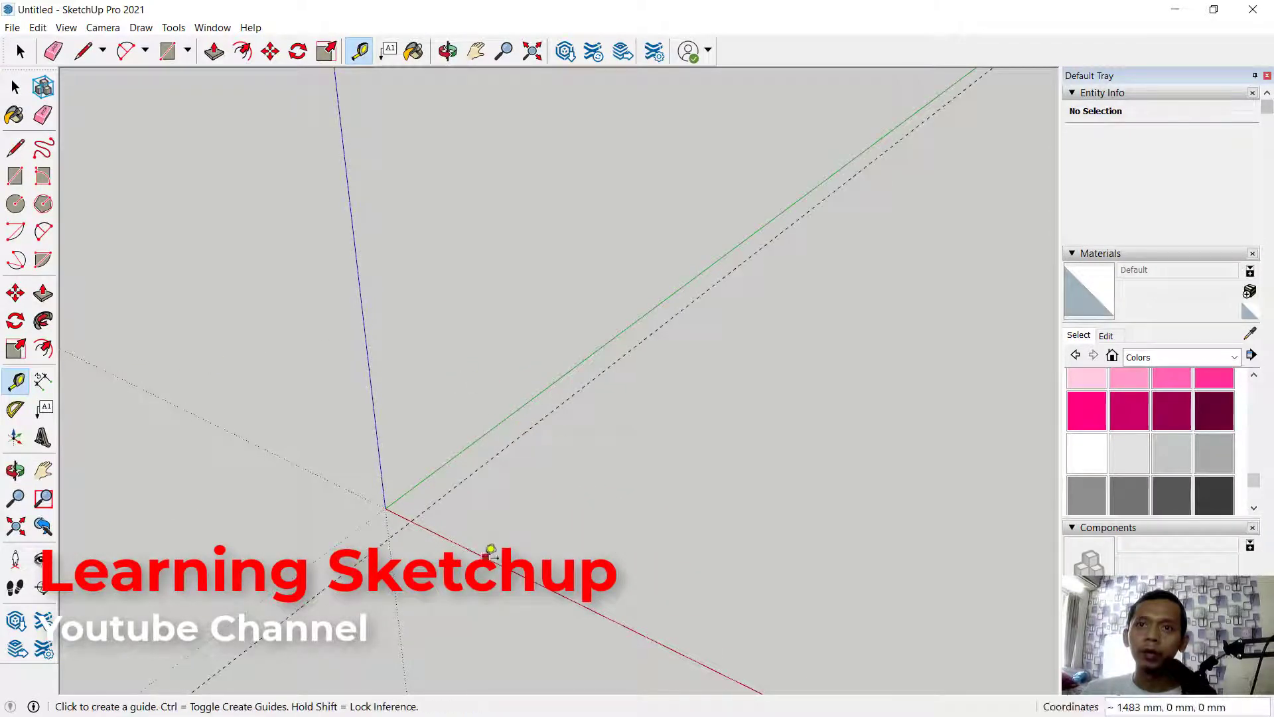
click(488, 556)
click(518, 533)
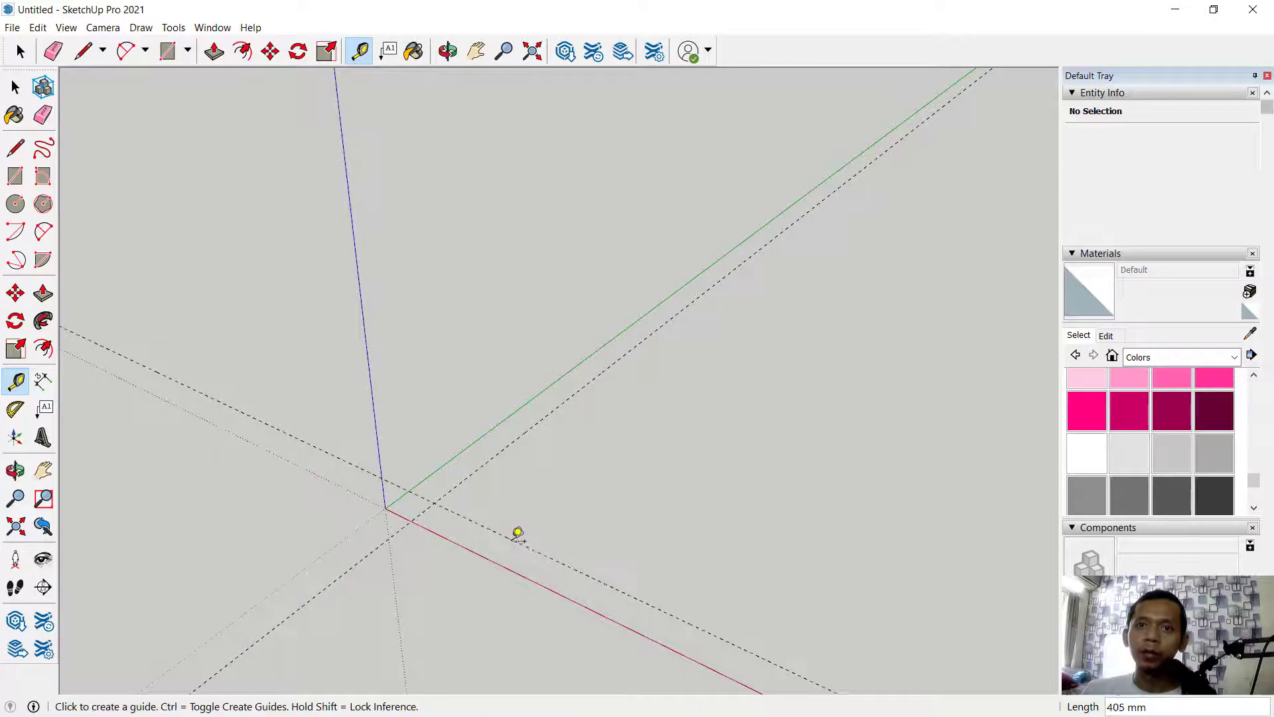
Add parallel guides offset 4000 mm and 5000 mm from the axis guides.
click(627, 352)
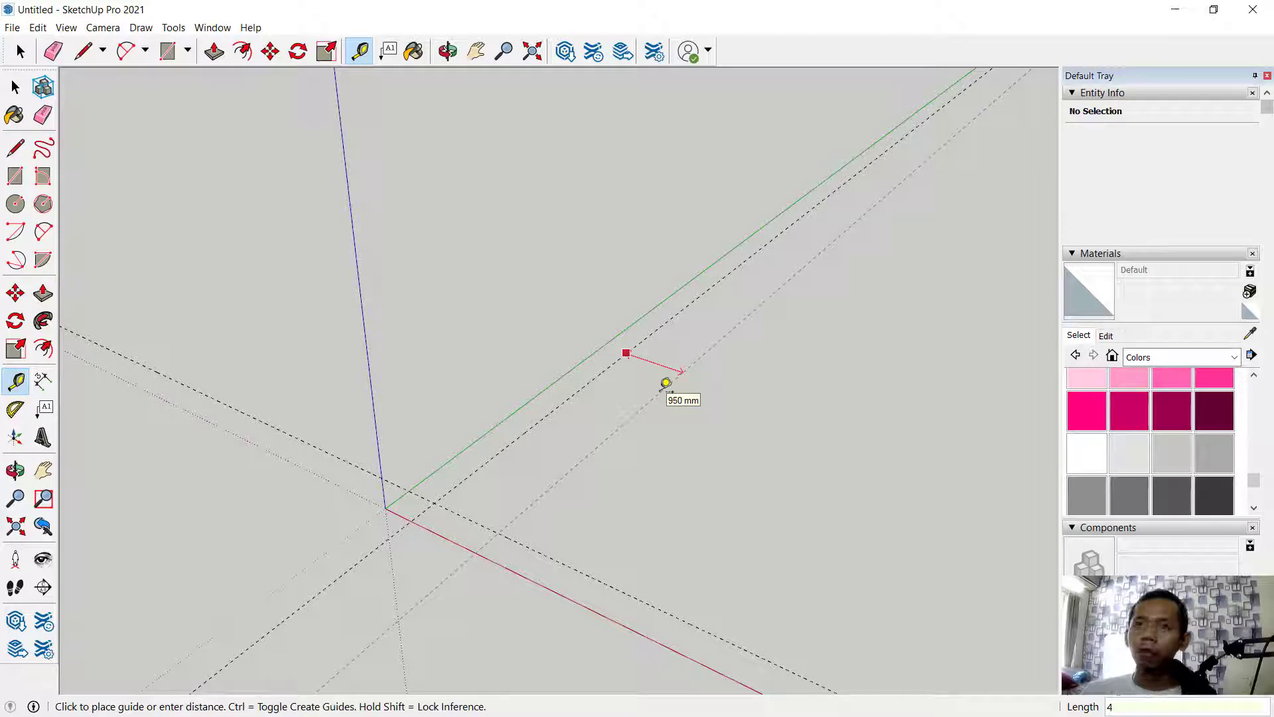
text(4000)
key(Return)
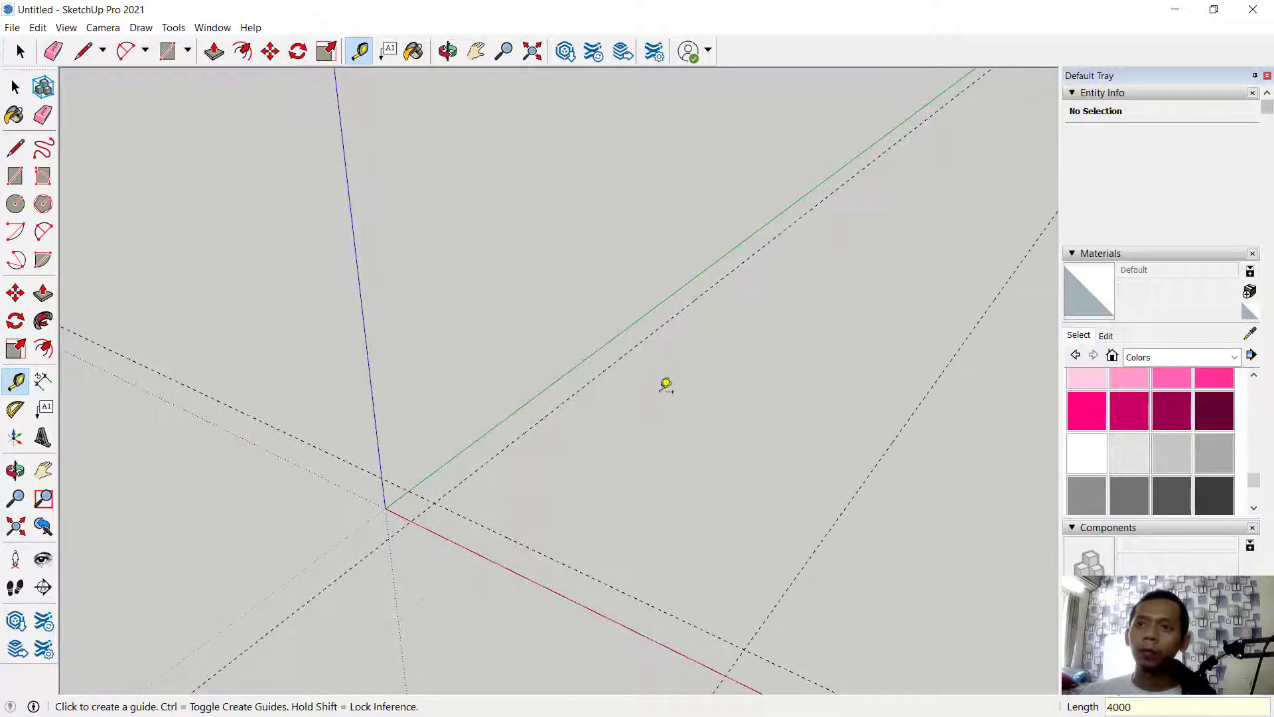
click(580, 569)
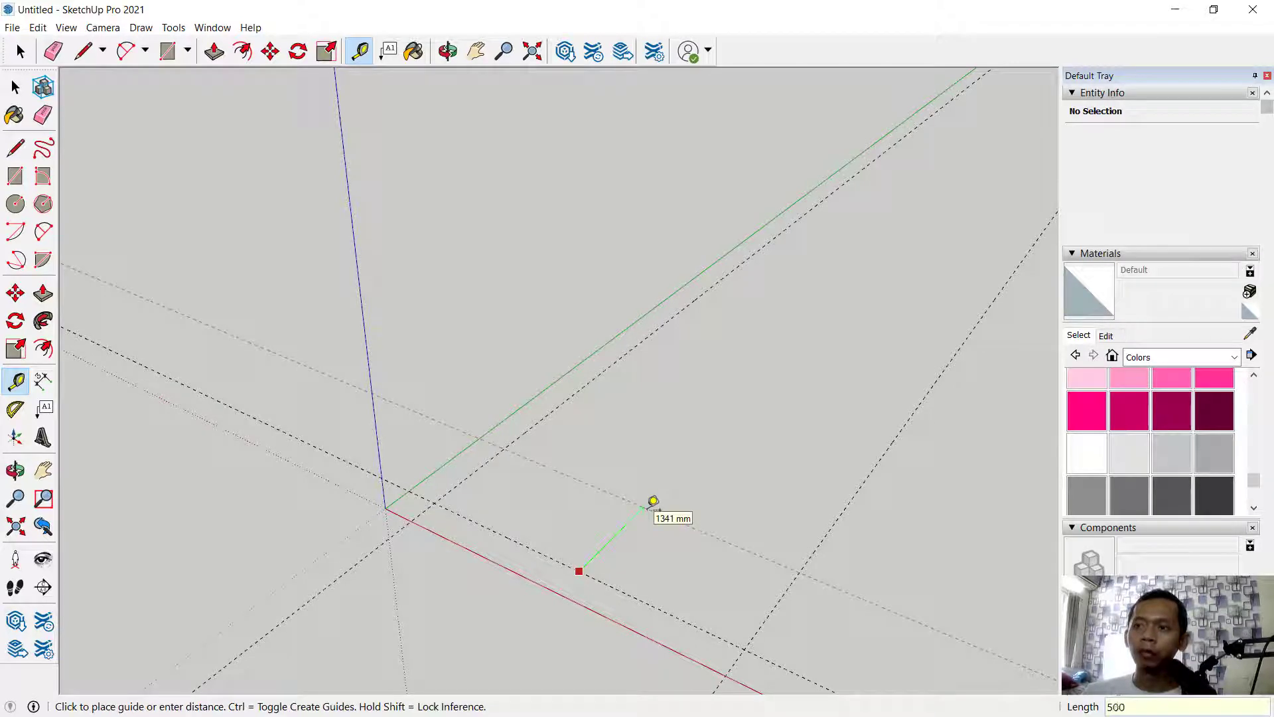
key(Return)
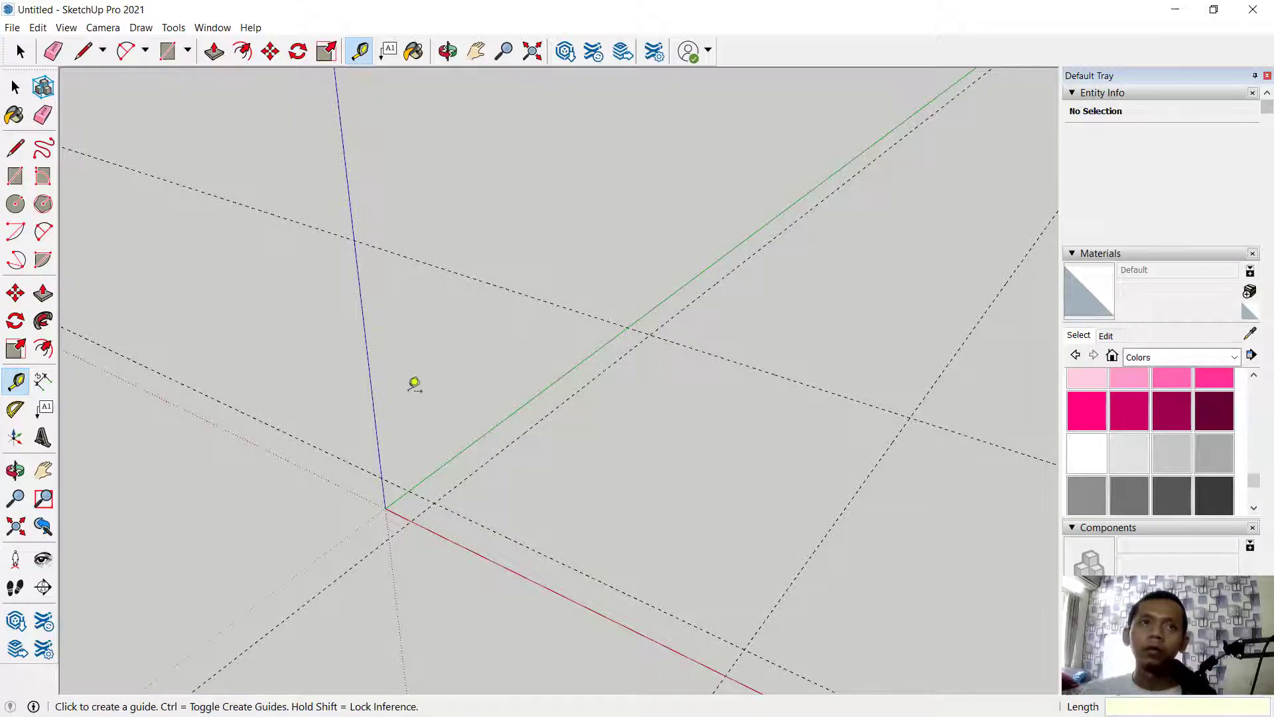
click(14, 176)
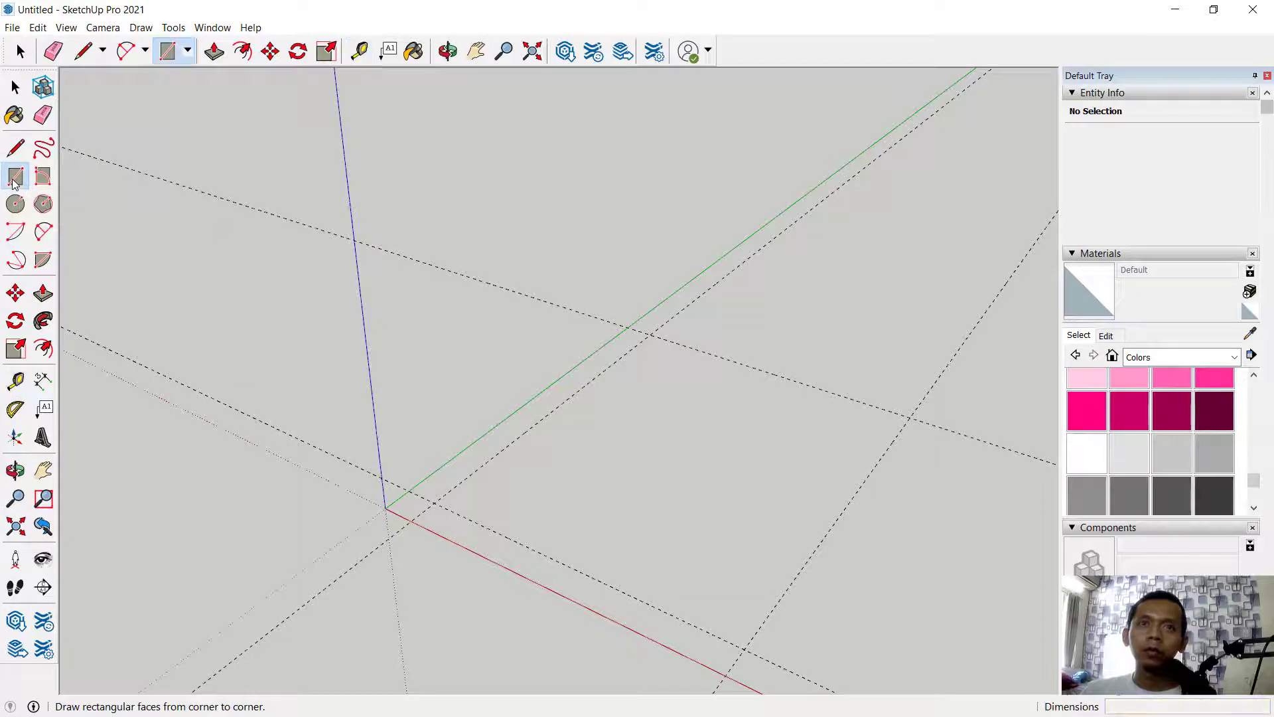
Draw a 4000 × 5000 mm rectangle between the guides and push/pull it 100 mm thick.
click(435, 504)
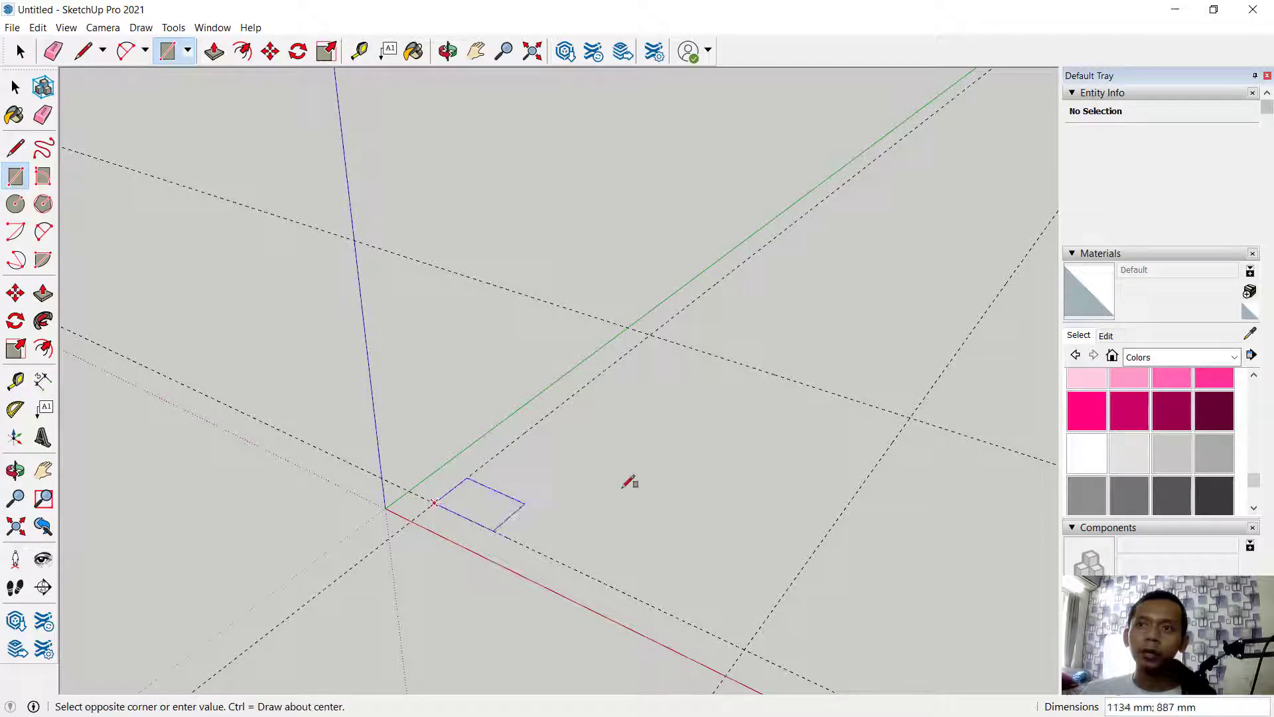
click(909, 417)
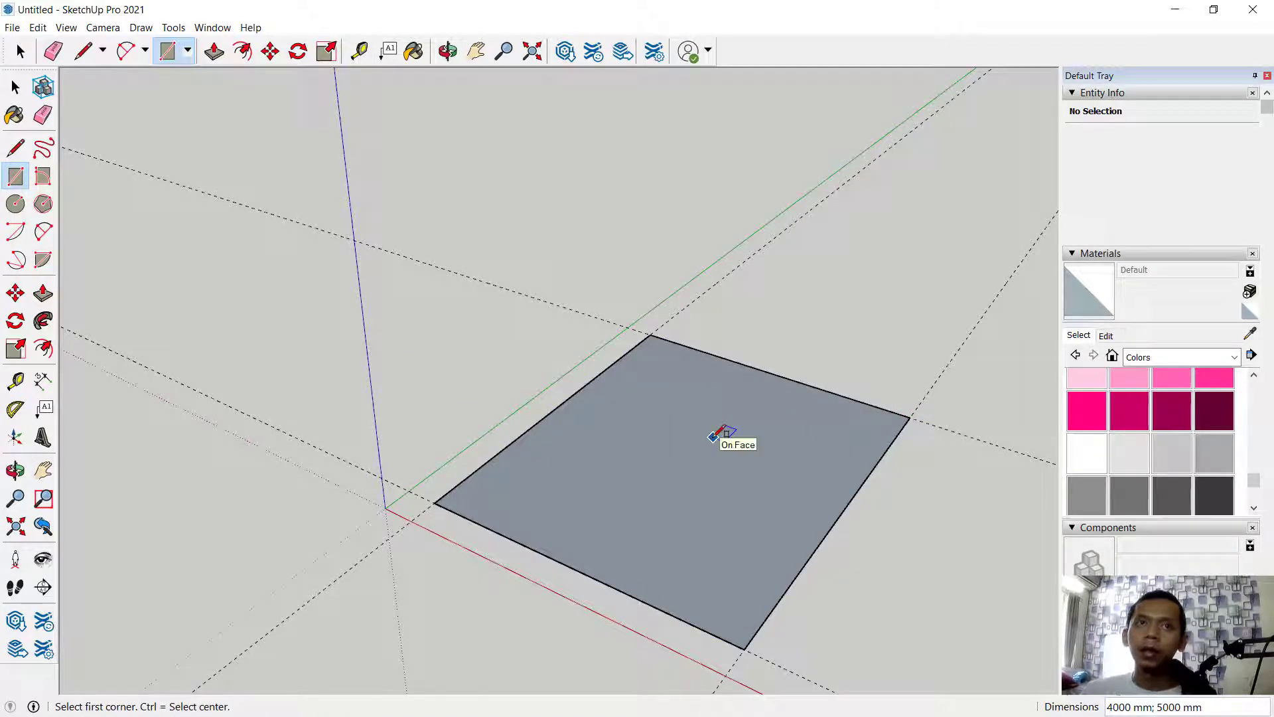
click(53, 300)
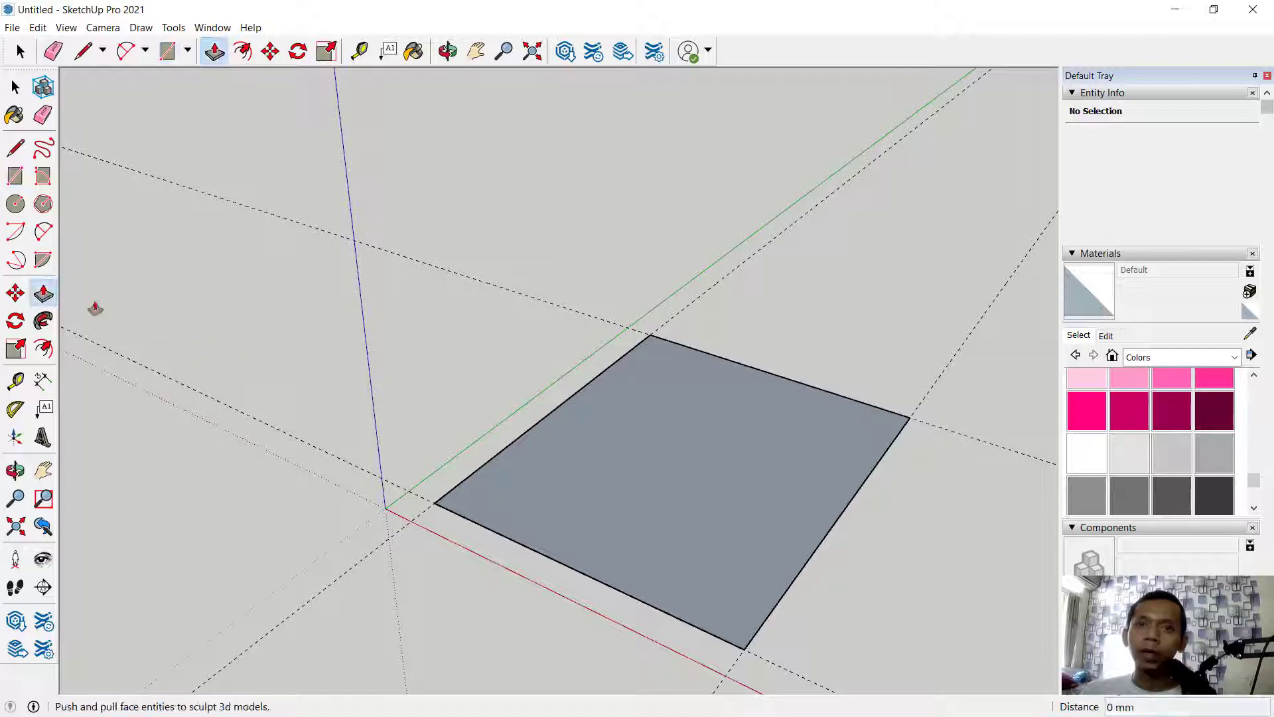
click(641, 494)
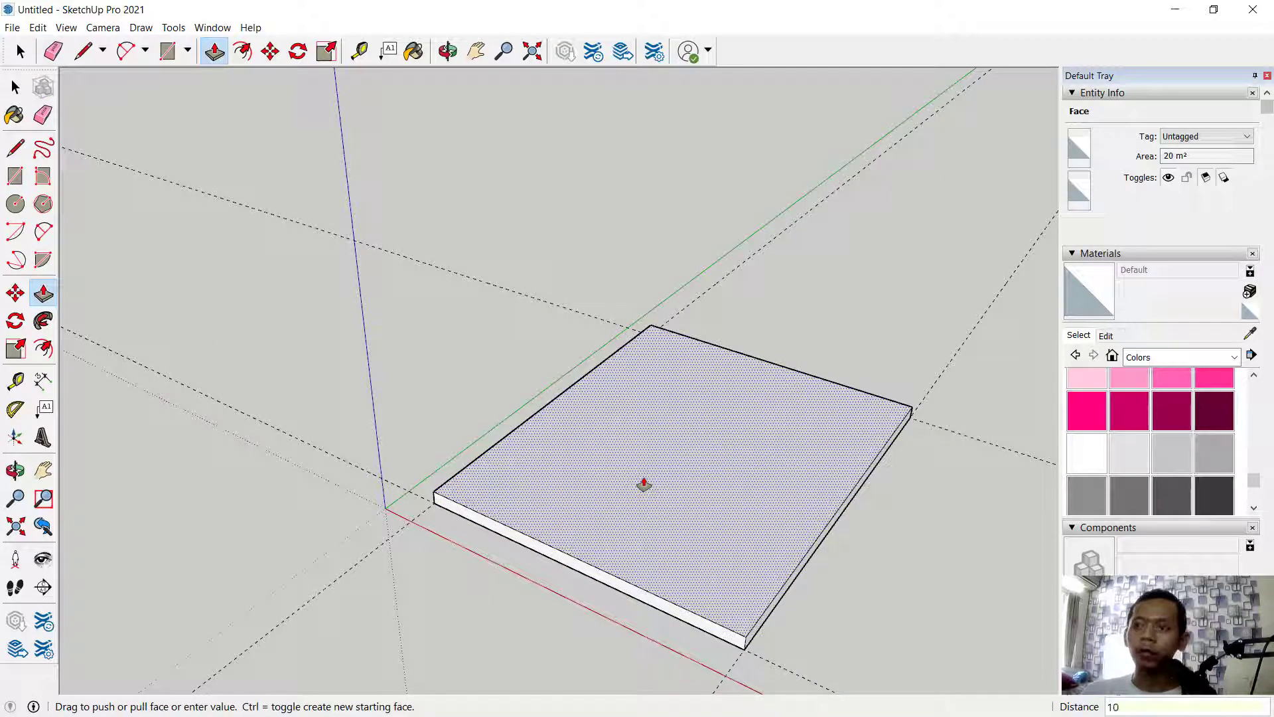
key(Return)
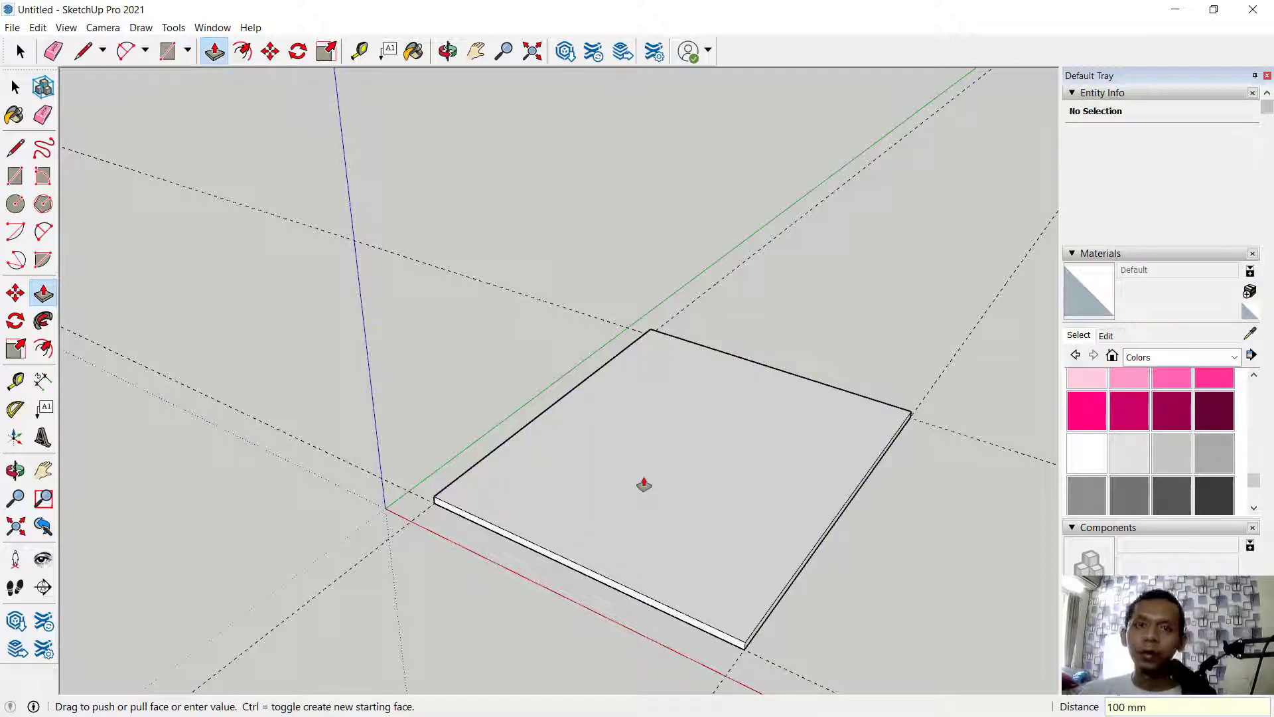
Offset the slab's top face edge inward by 150 mm.
click(42, 349)
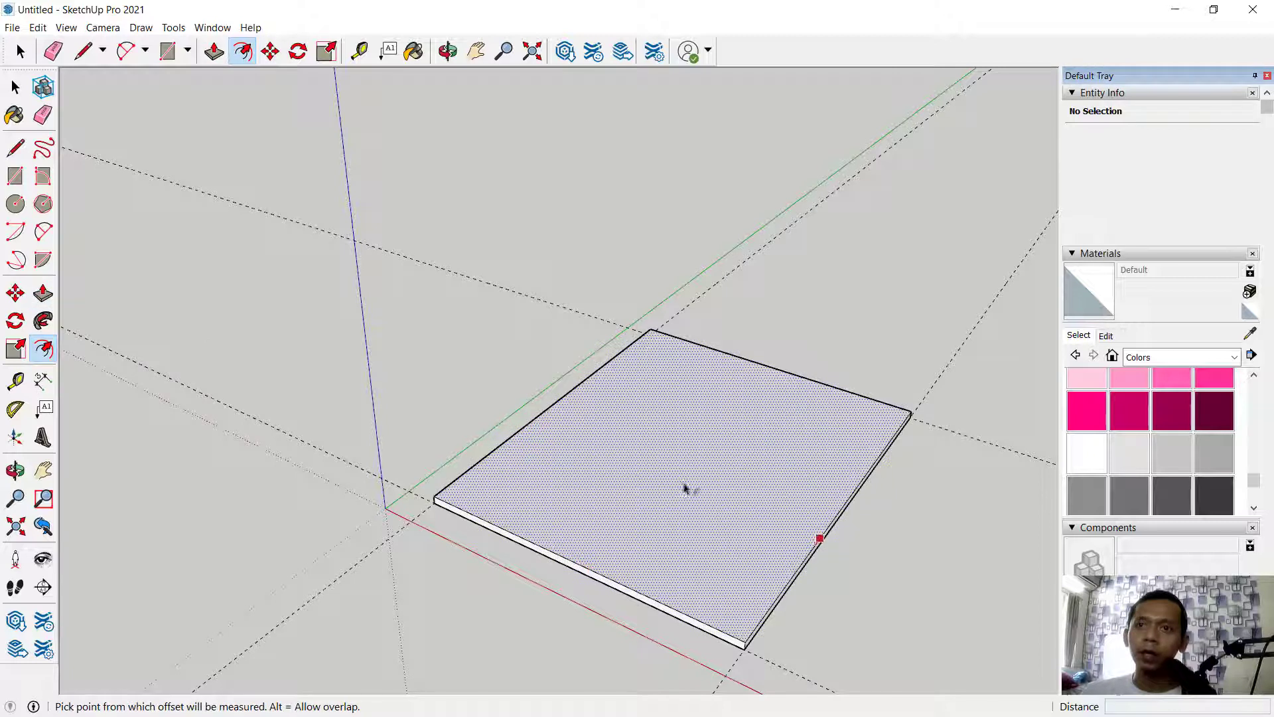
click(682, 490)
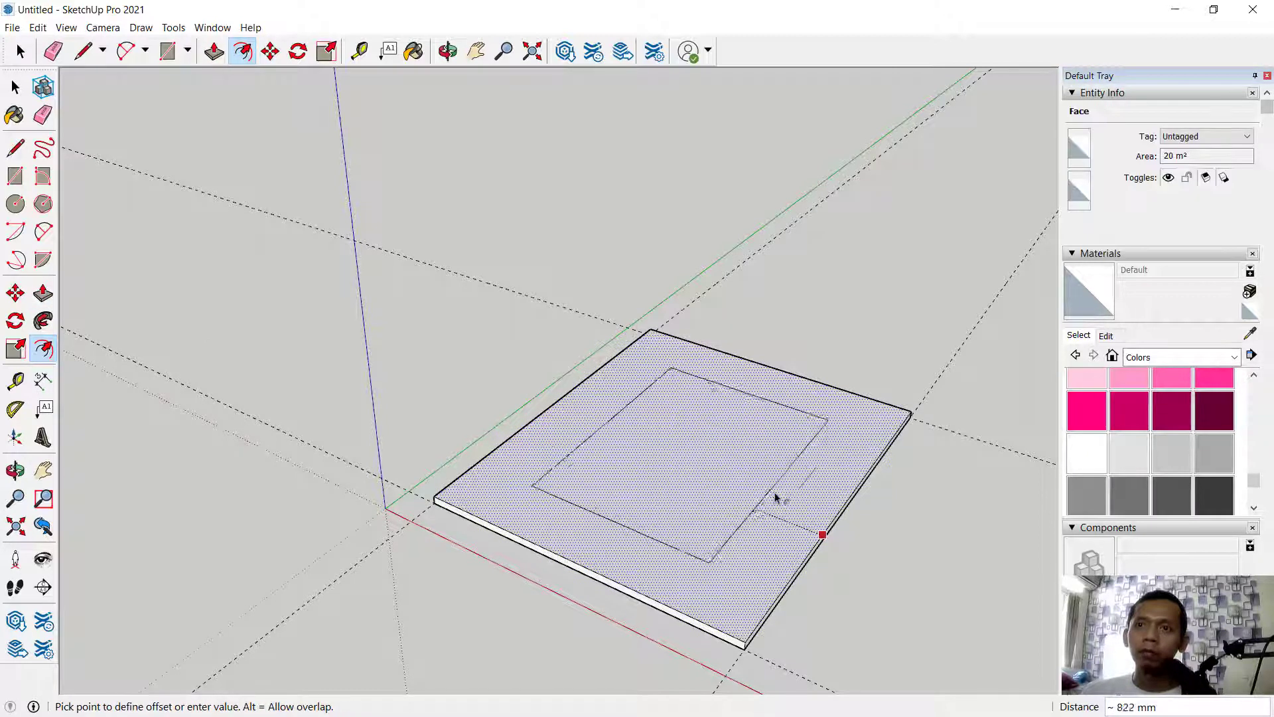
click(811, 524)
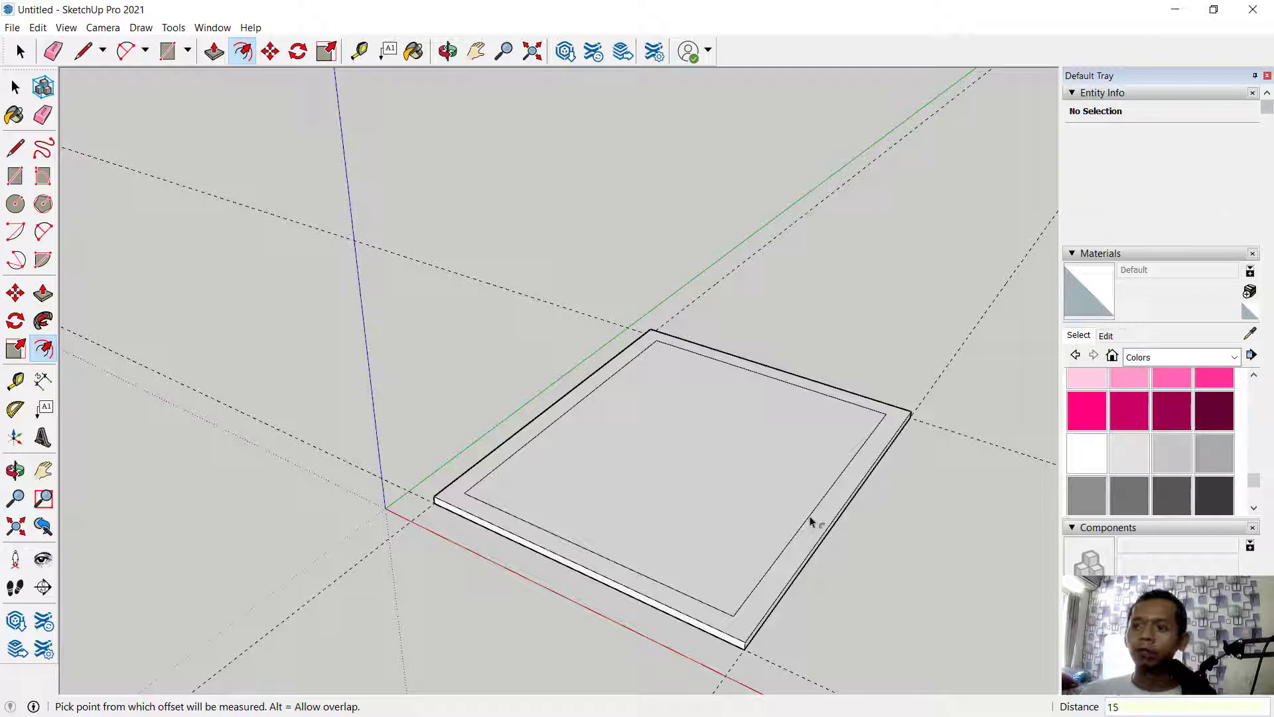
key(Return)
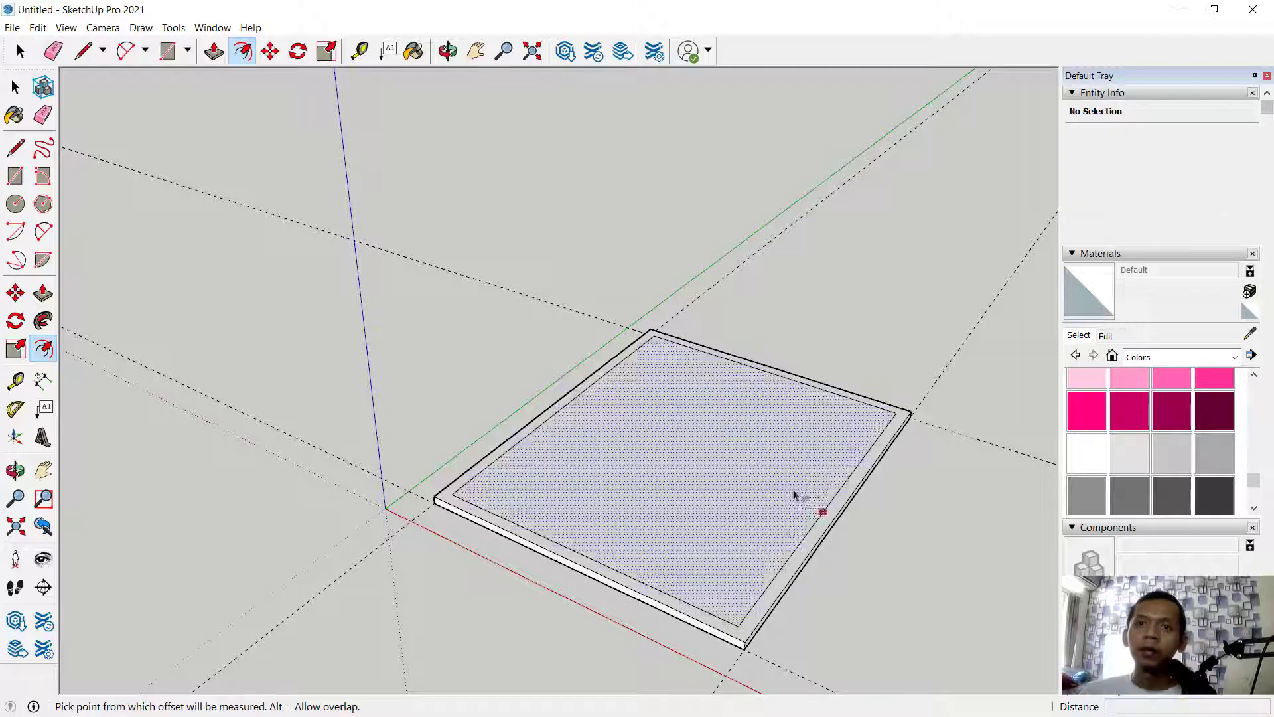
Push/pull the slab's outer rim up 2500 mm to form the walls.
click(214, 51)
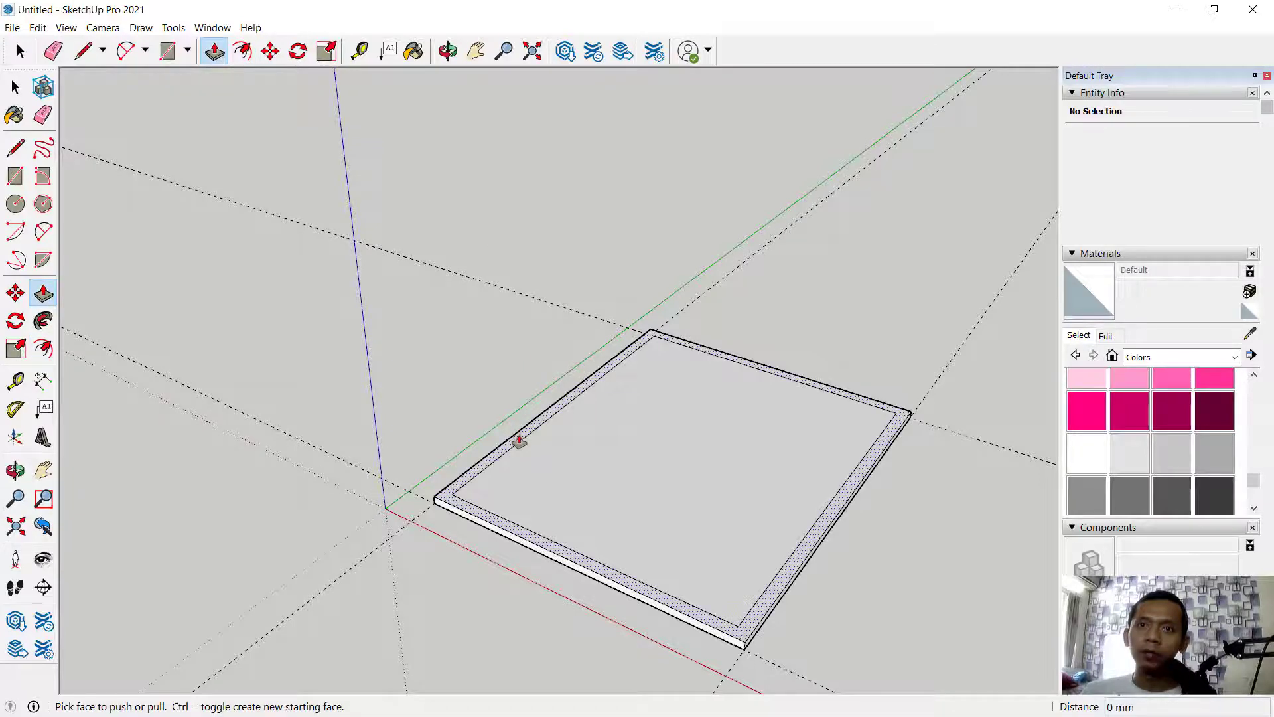
click(519, 435)
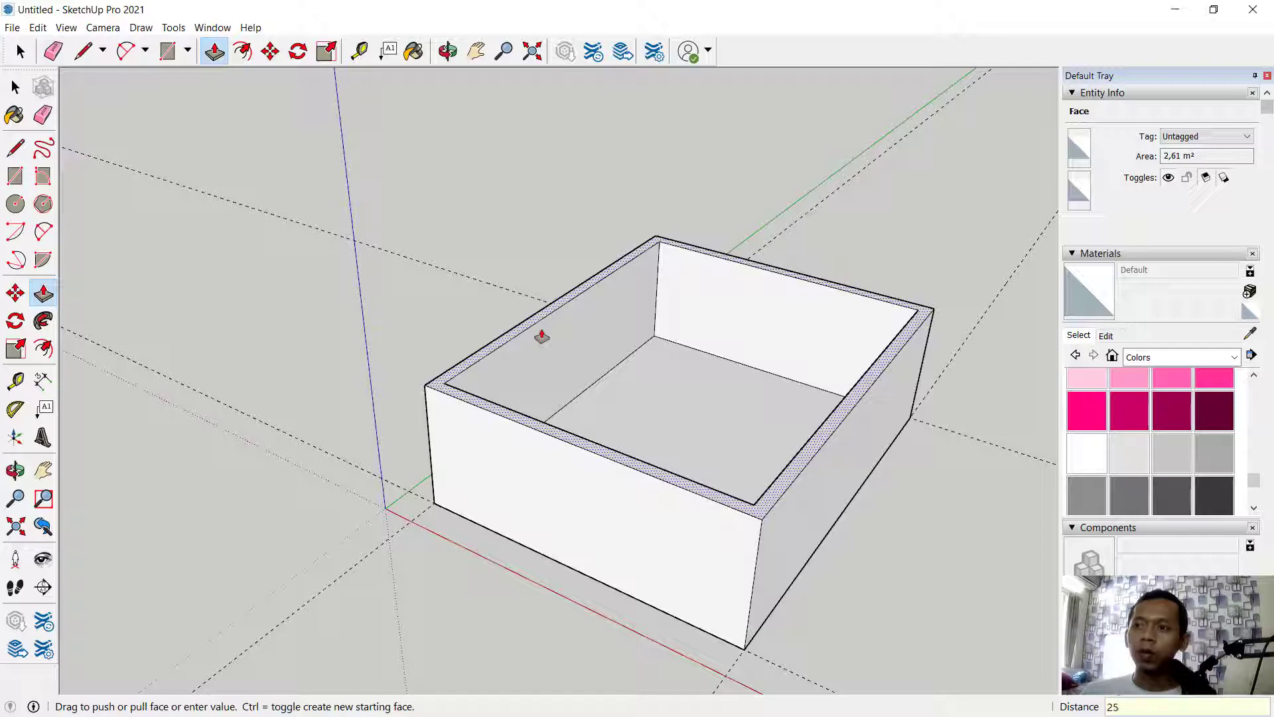
key(Return)
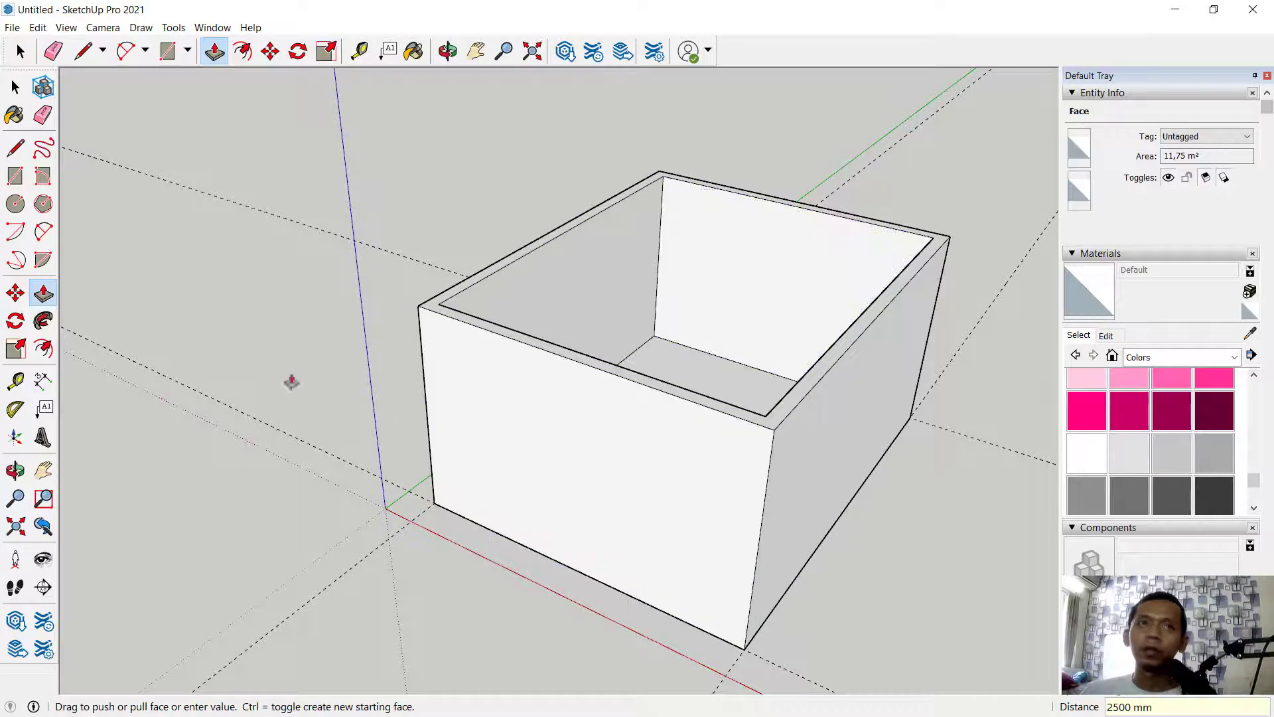
Select the entire walled box and make it a group.
click(16, 87)
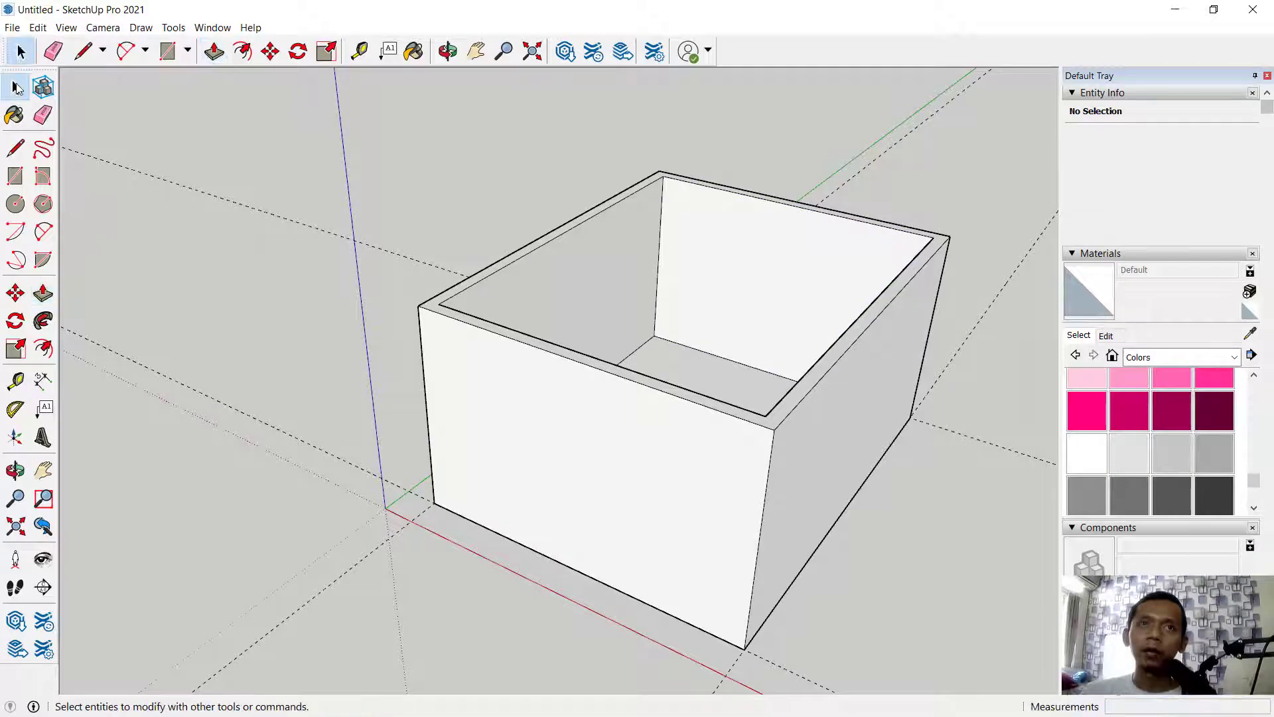
triple_click(632, 430)
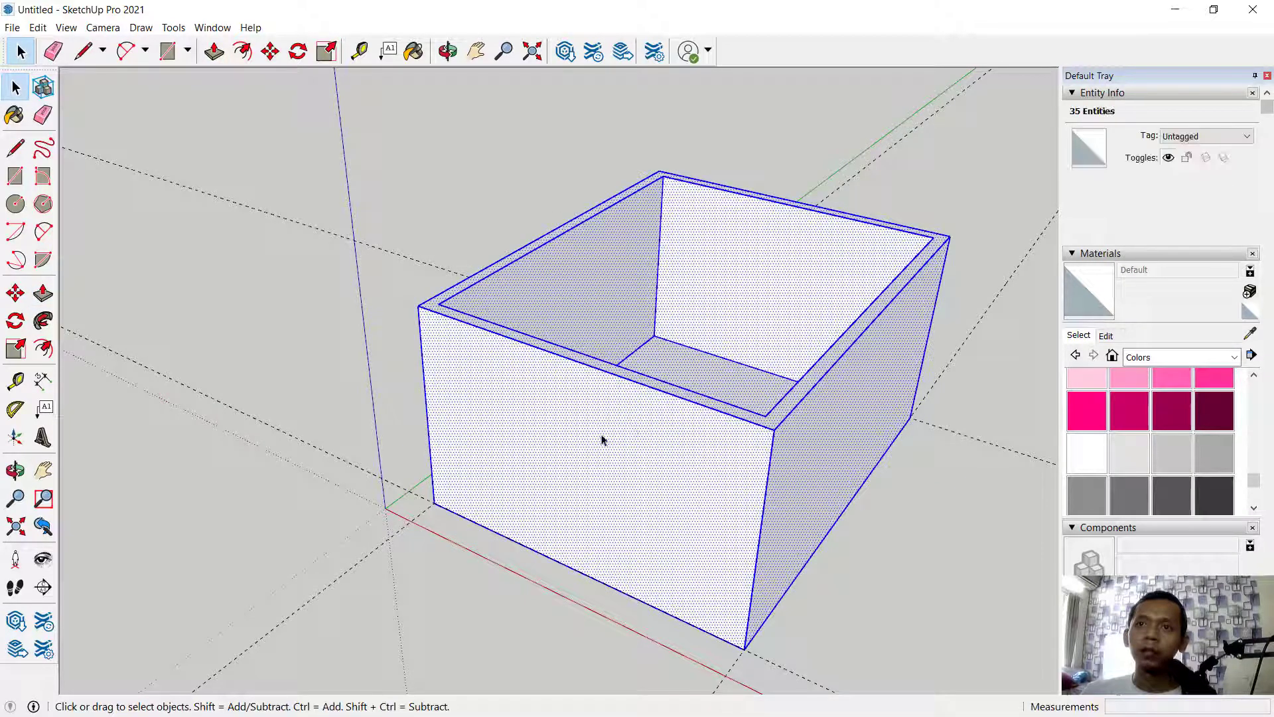
right_click(553, 306)
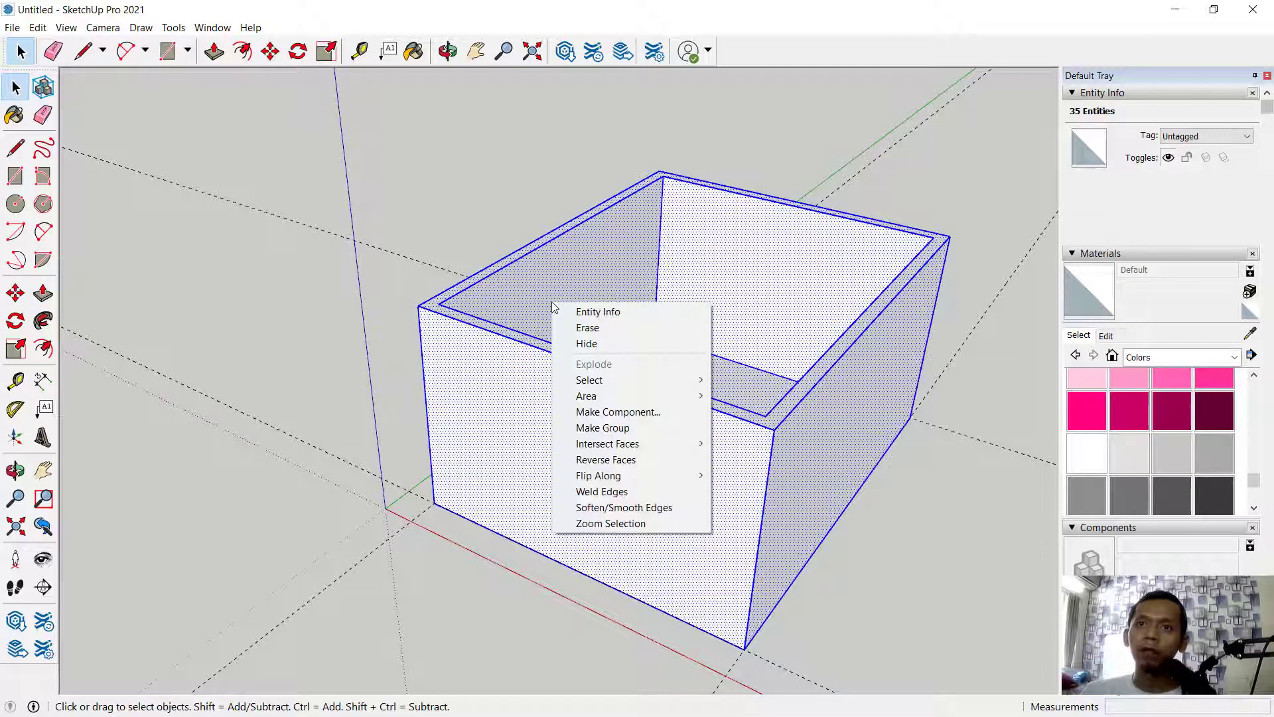
click(624, 428)
middle_drag(697, 457, 372, 317)
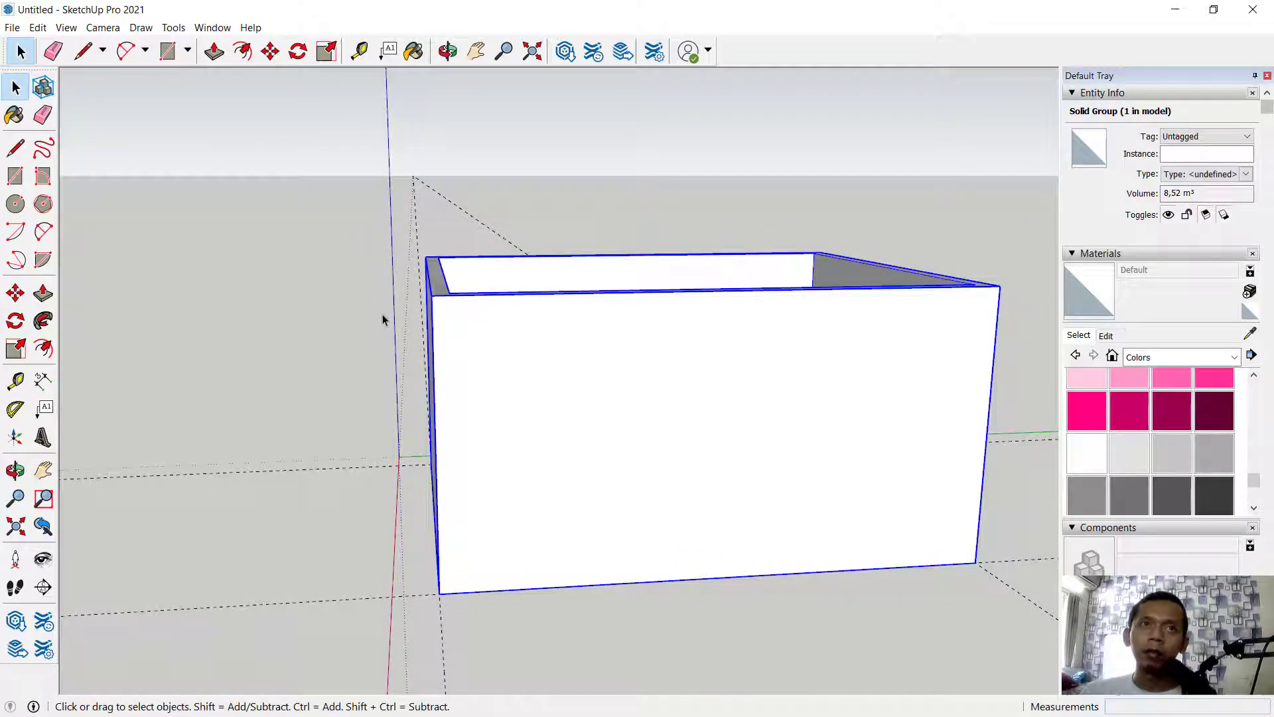
Draw a triangular gable face with a 600 mm vertical edge on the box's end.
click(16, 148)
click(431, 294)
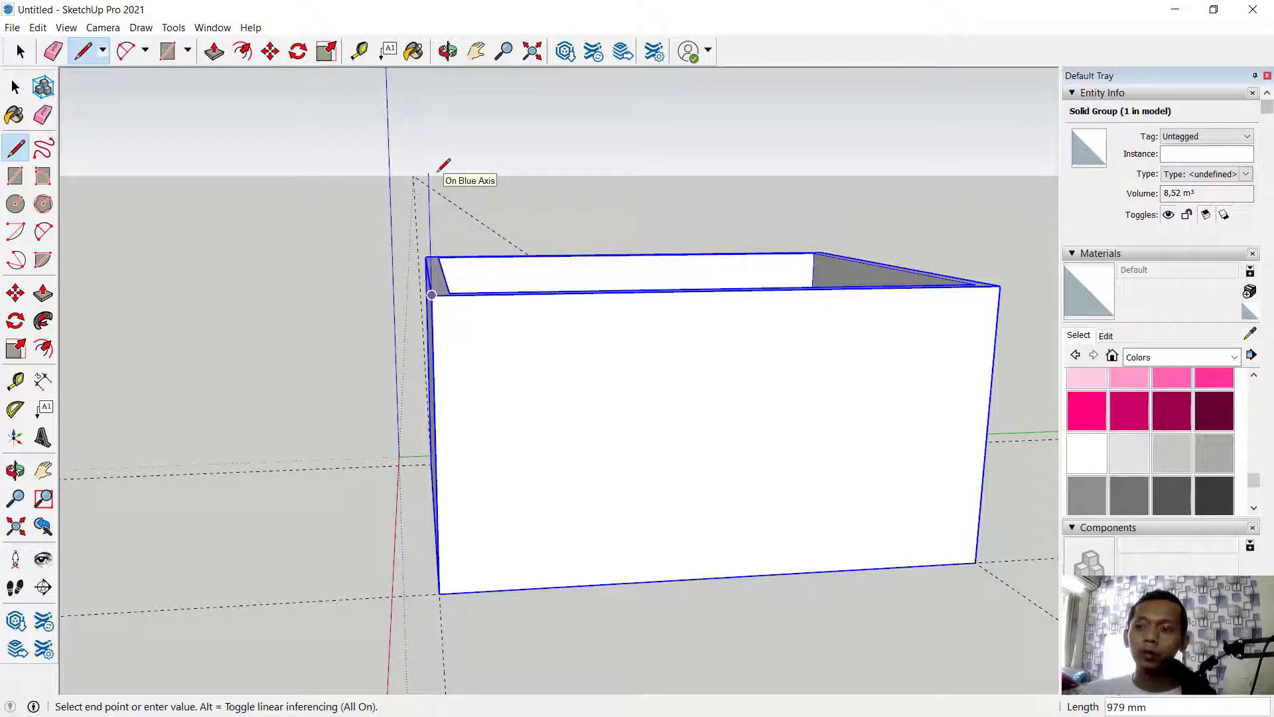
text(600)
key(Return)
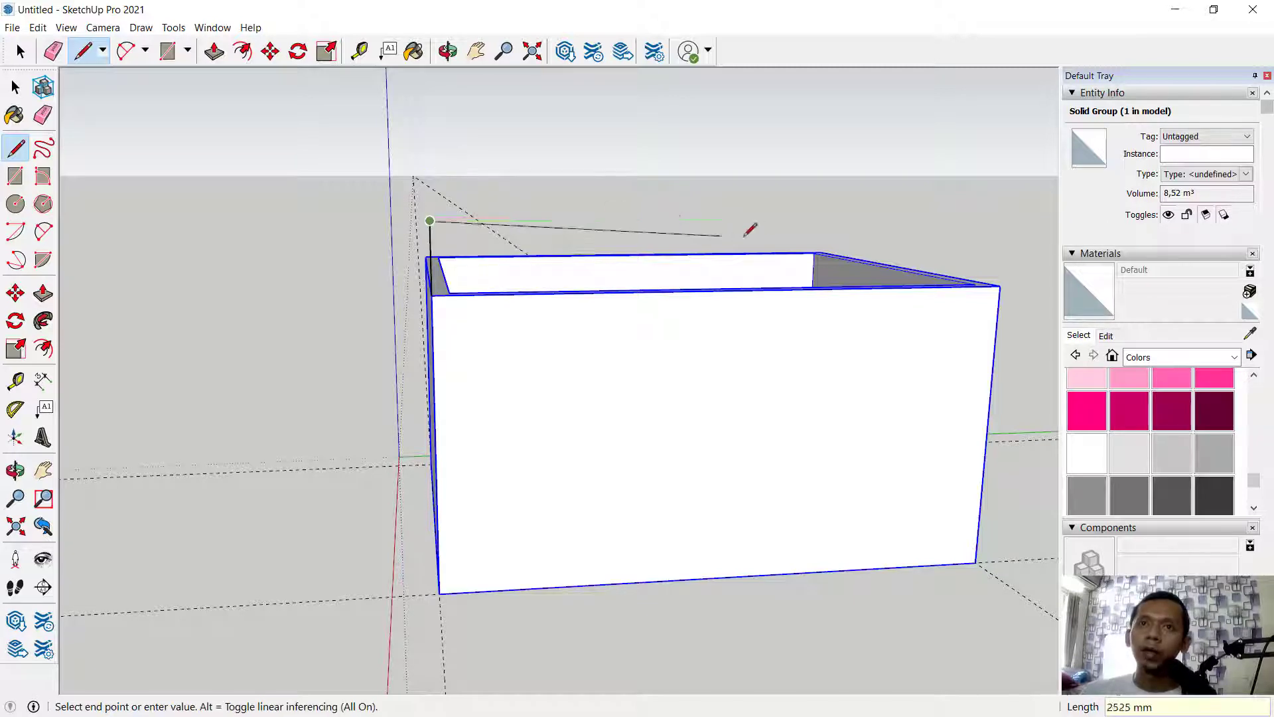
click(1000, 285)
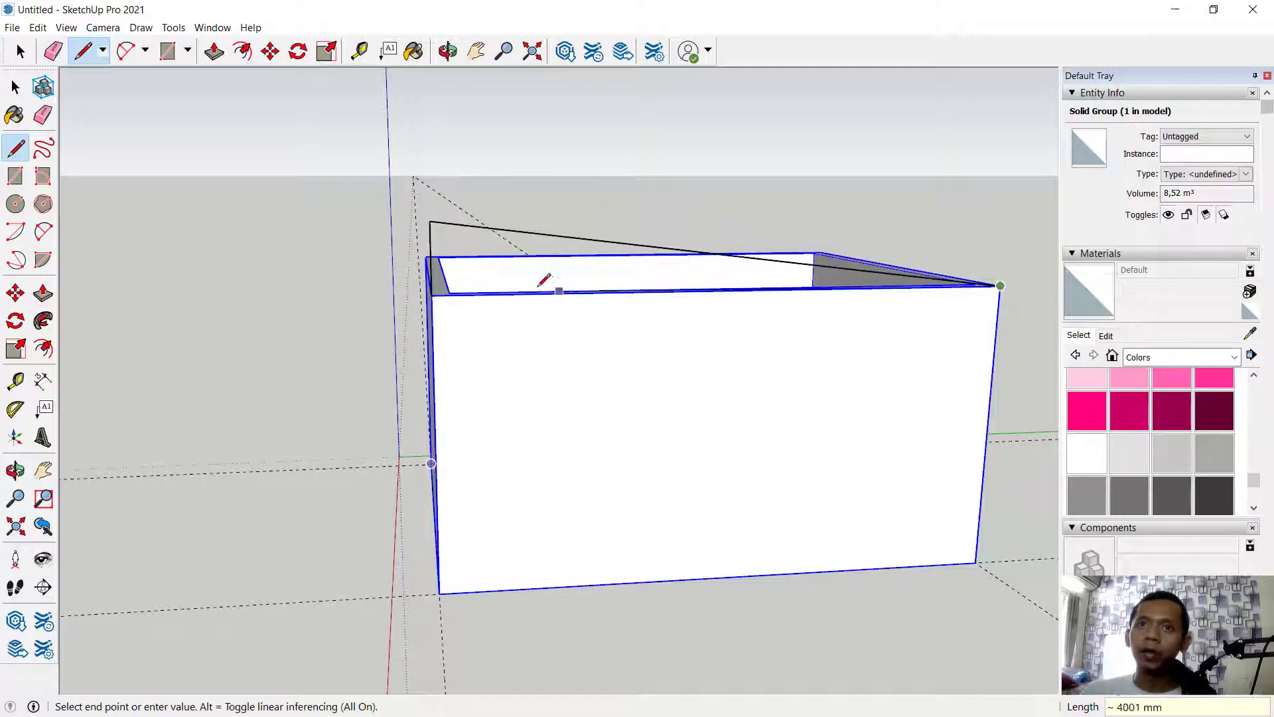
click(433, 294)
Push/pull the triangle across the box into a sloped roof wedge.
middle_drag(304, 168, 853, 319)
middle_drag(774, 305, 922, 282)
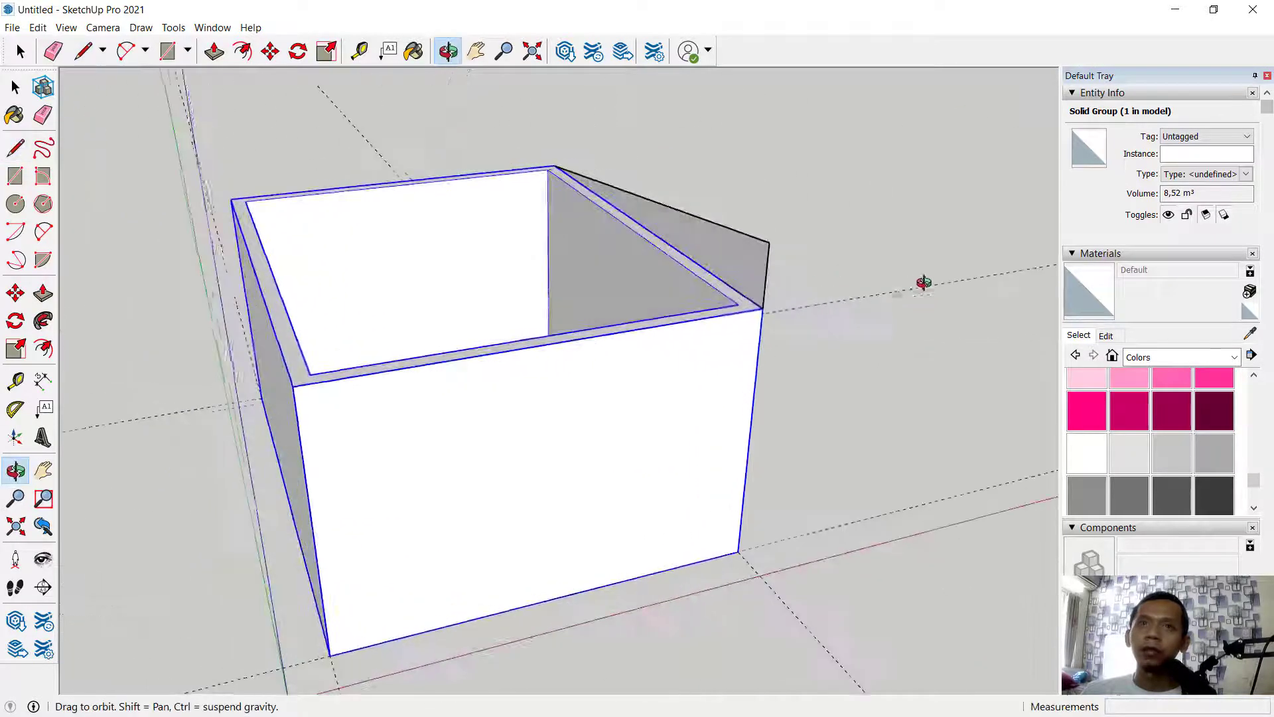
click(214, 51)
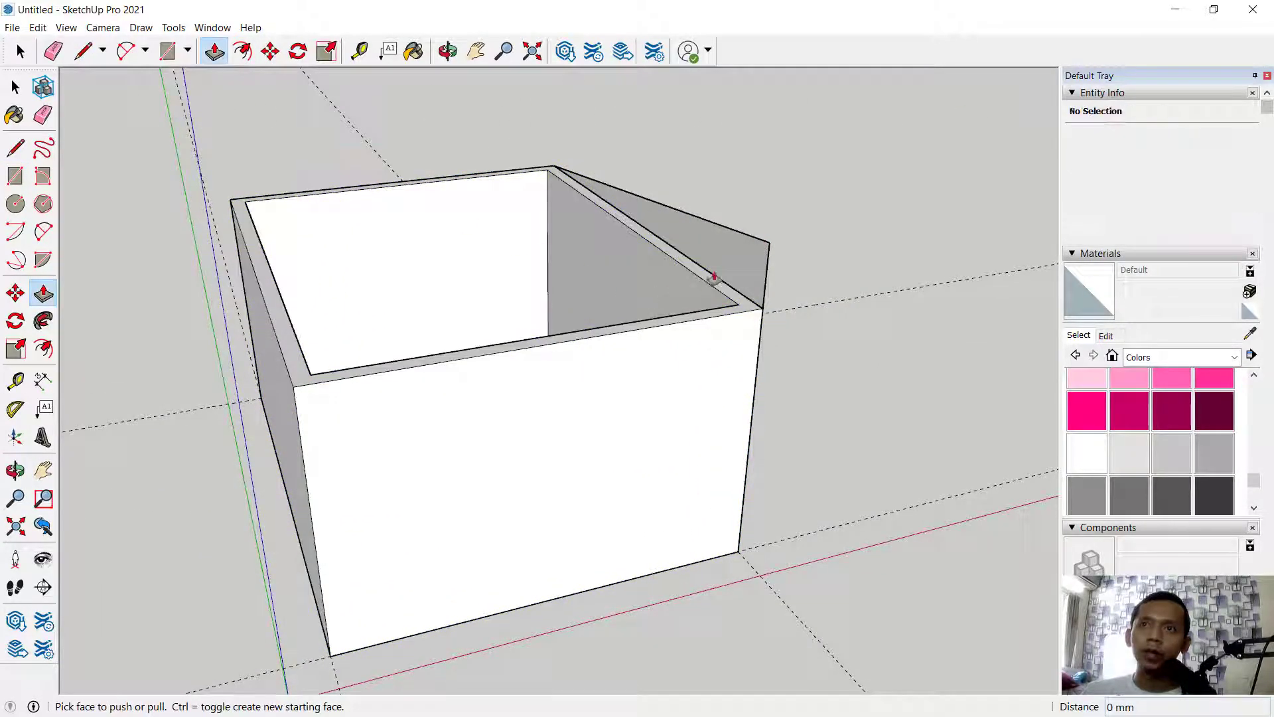
drag(726, 270, 326, 470)
middle_drag(899, 299, 498, 282)
Group the roof wedge and hide the group.
key(space)
triple_click(616, 235)
right_click(615, 232)
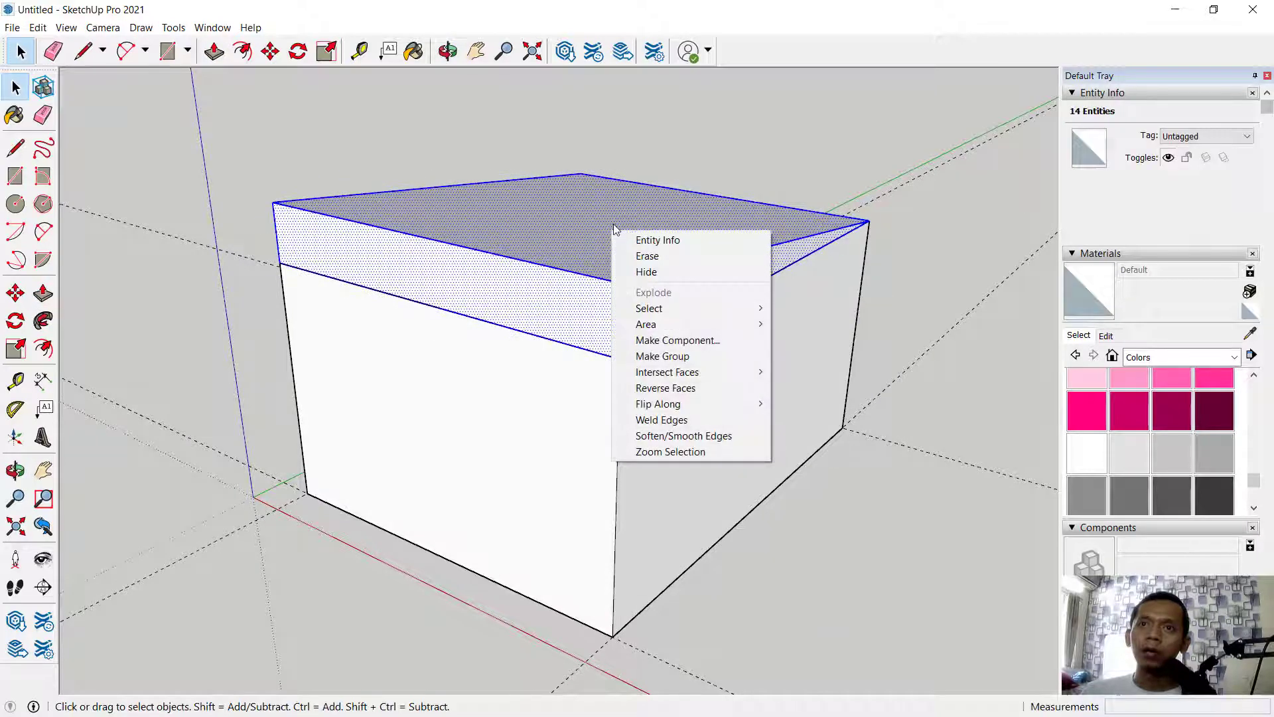
click(677, 357)
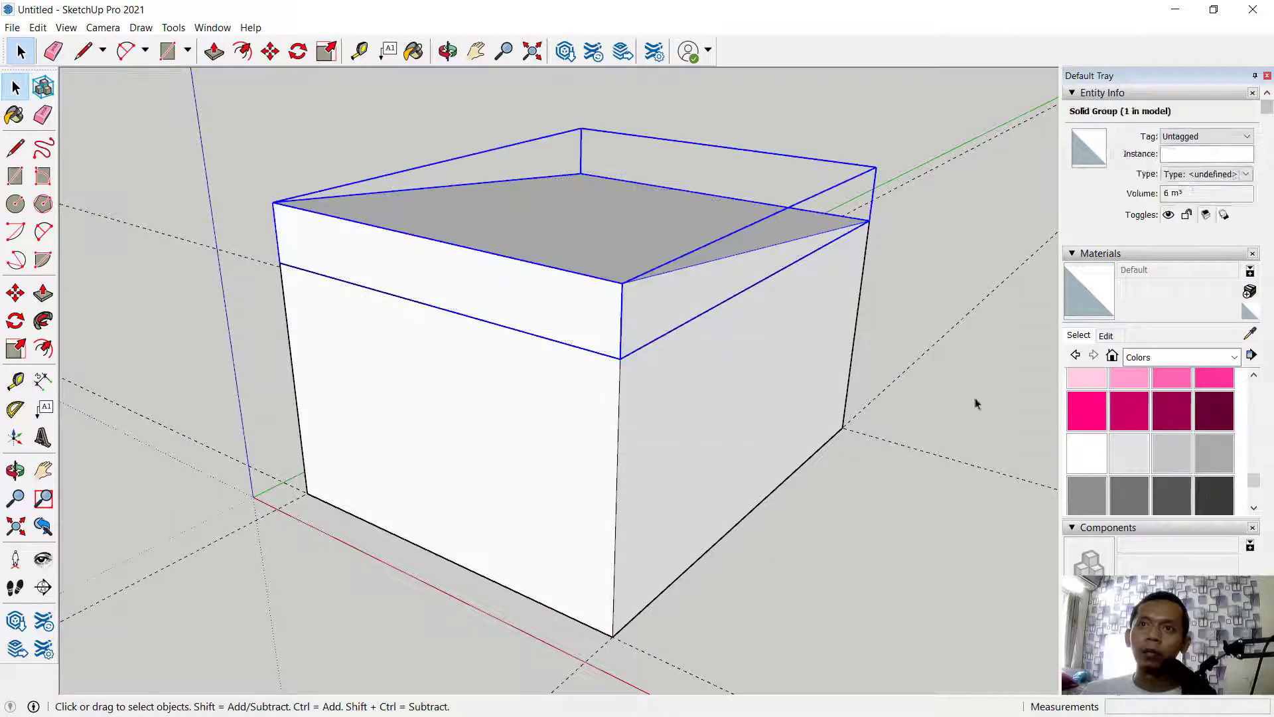
middle_drag(848, 398, 663, 276)
click(619, 256)
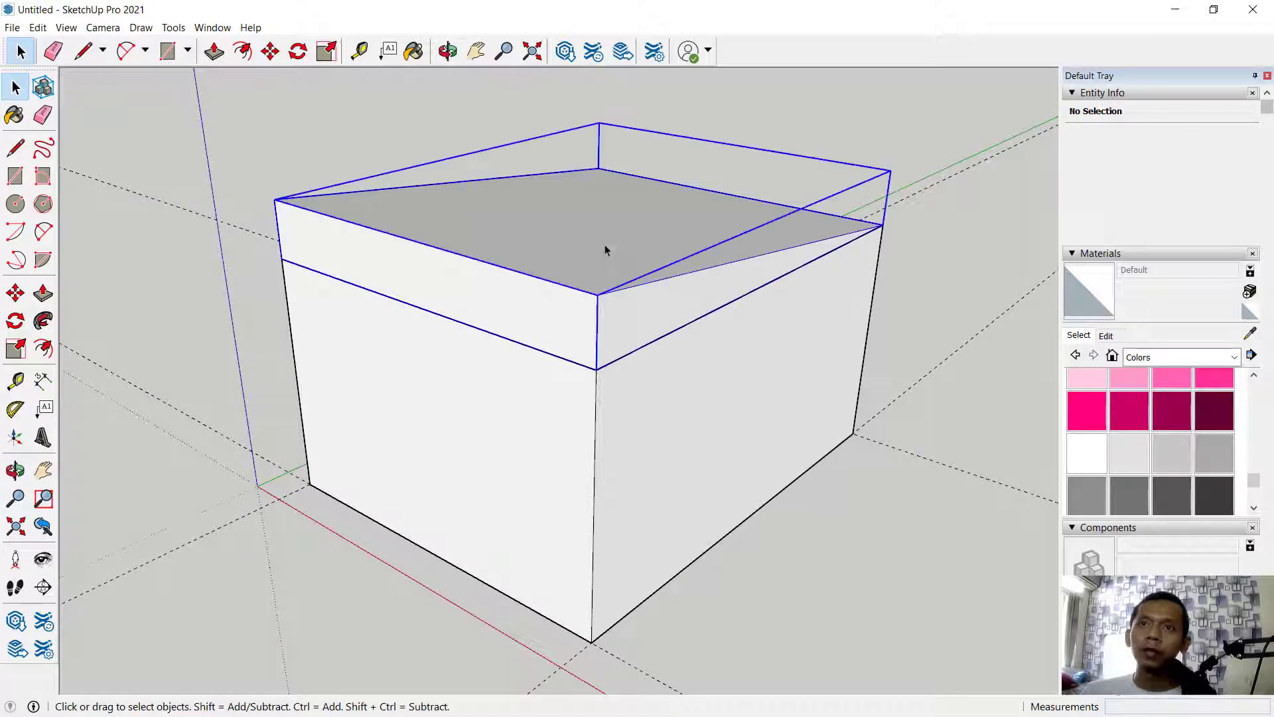
right_click(551, 216)
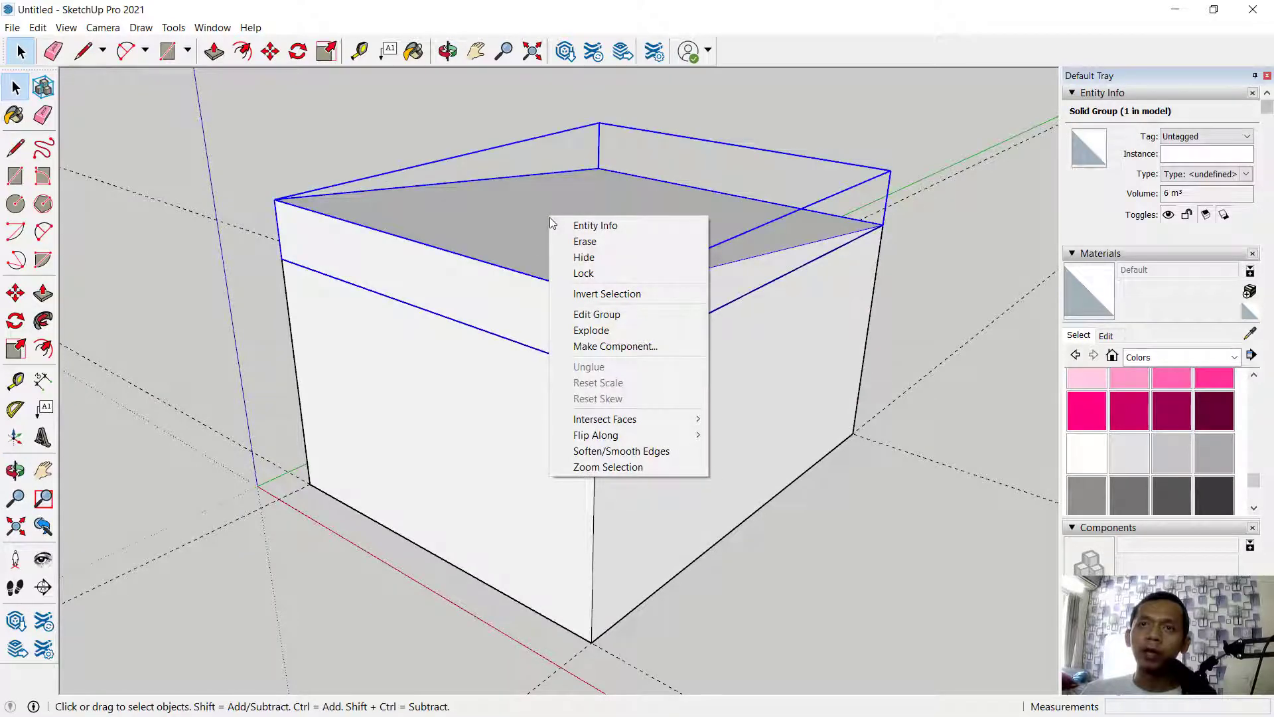
click(591, 259)
middle_drag(950, 341, 556, 310)
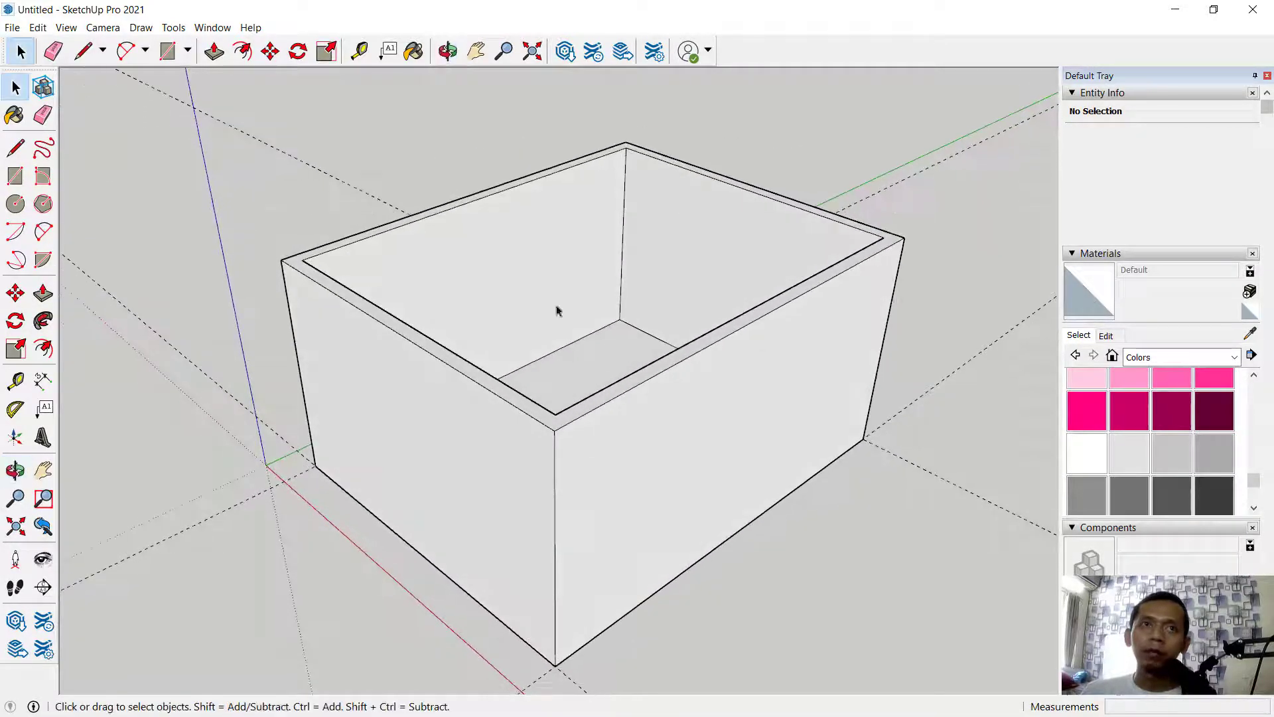
Cover the box's top opening with a 5000 × 4000 mm rectangle face.
click(15, 176)
click(627, 142)
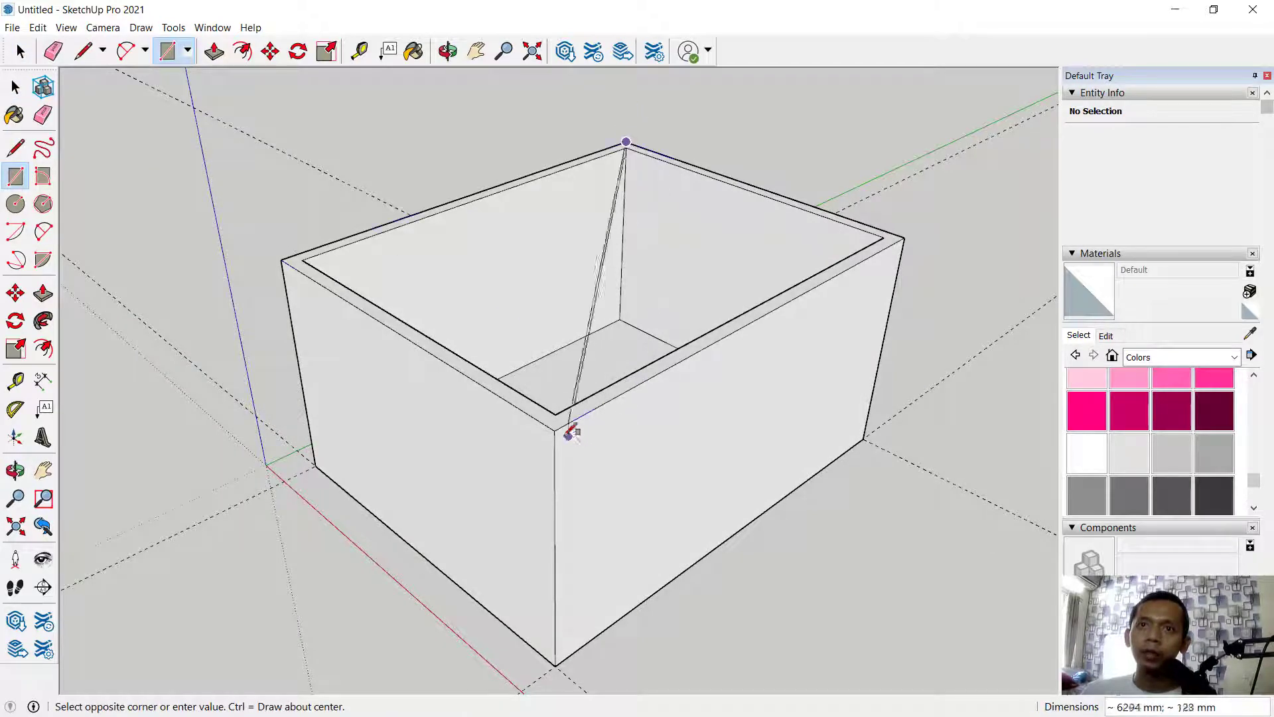
click(558, 415)
middle_drag(584, 319, 800, 87)
Draw a small square profile at the front top corner and select the top face as path.
scroll(771, 240, up, 4)
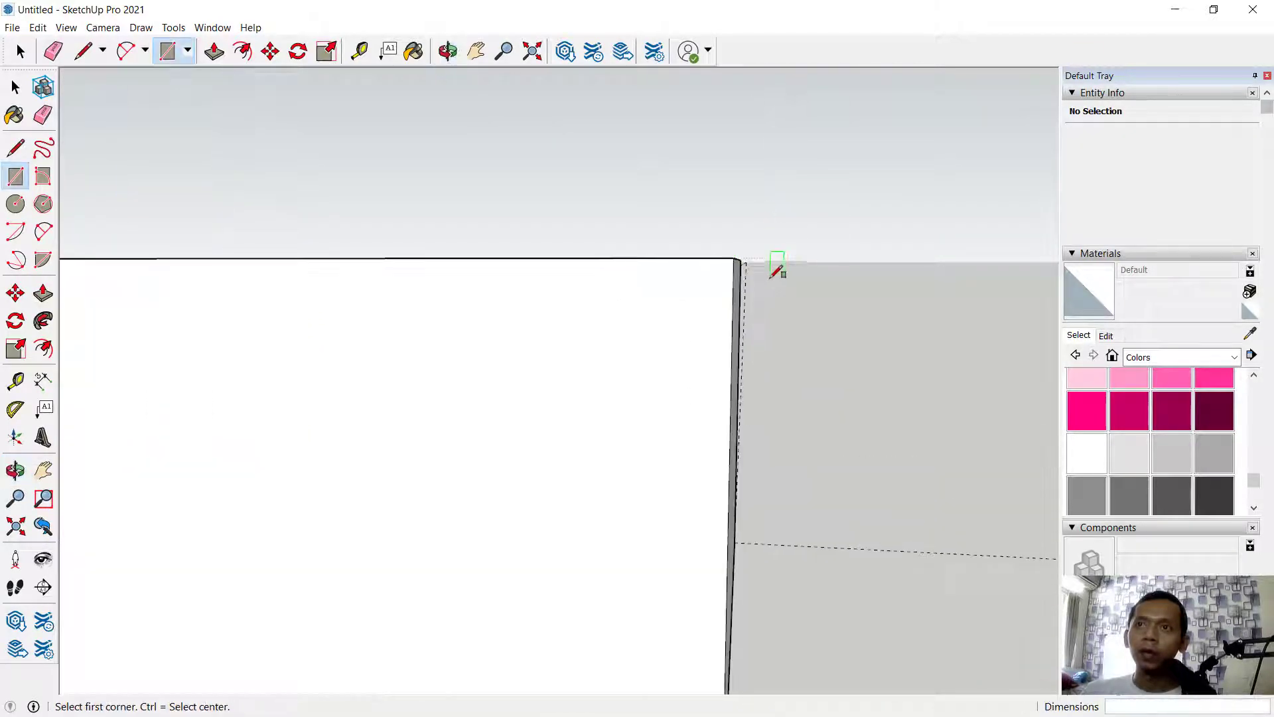
click(744, 258)
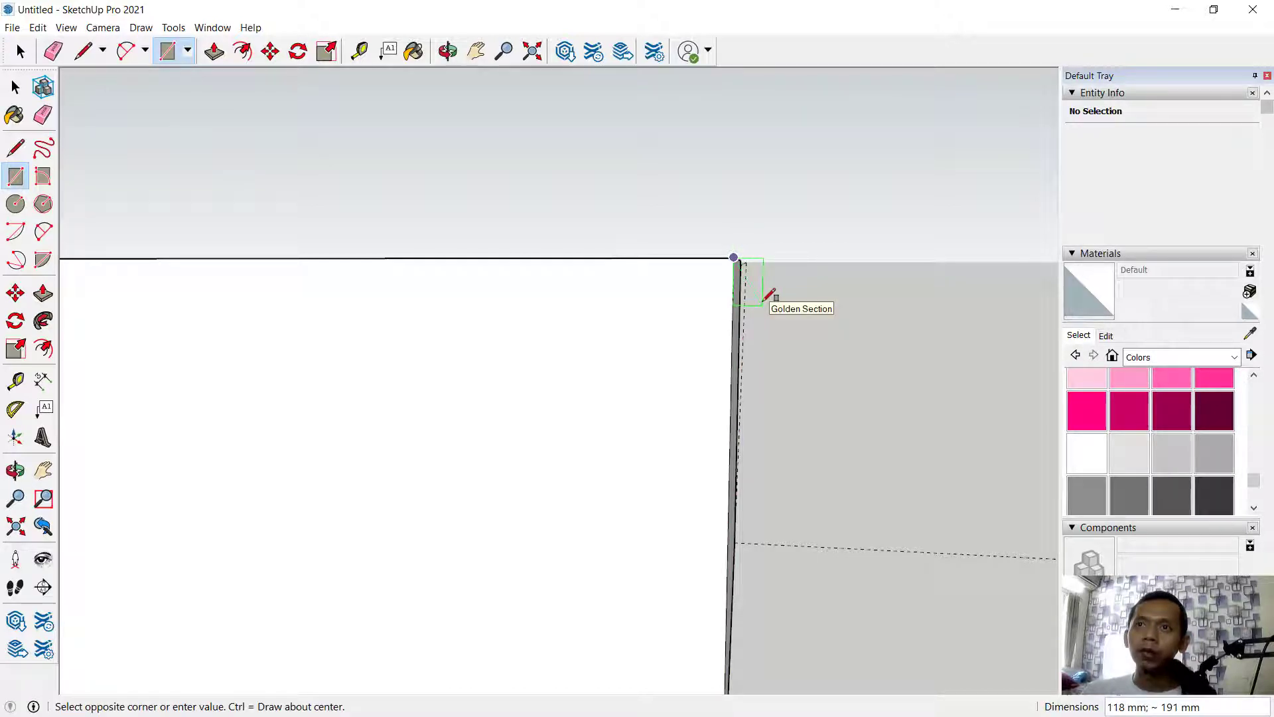
click(756, 292)
middle_drag(834, 225, 713, 361)
key(space)
scroll(714, 361, down, 5)
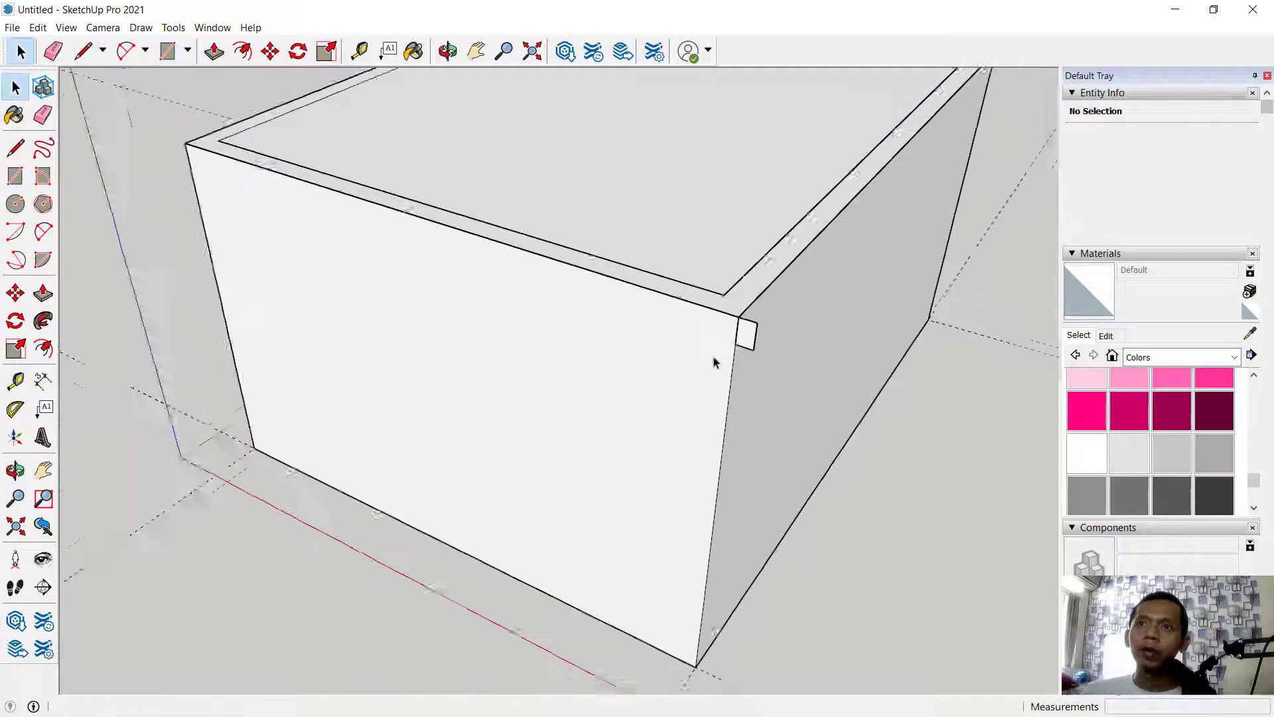
click(696, 235)
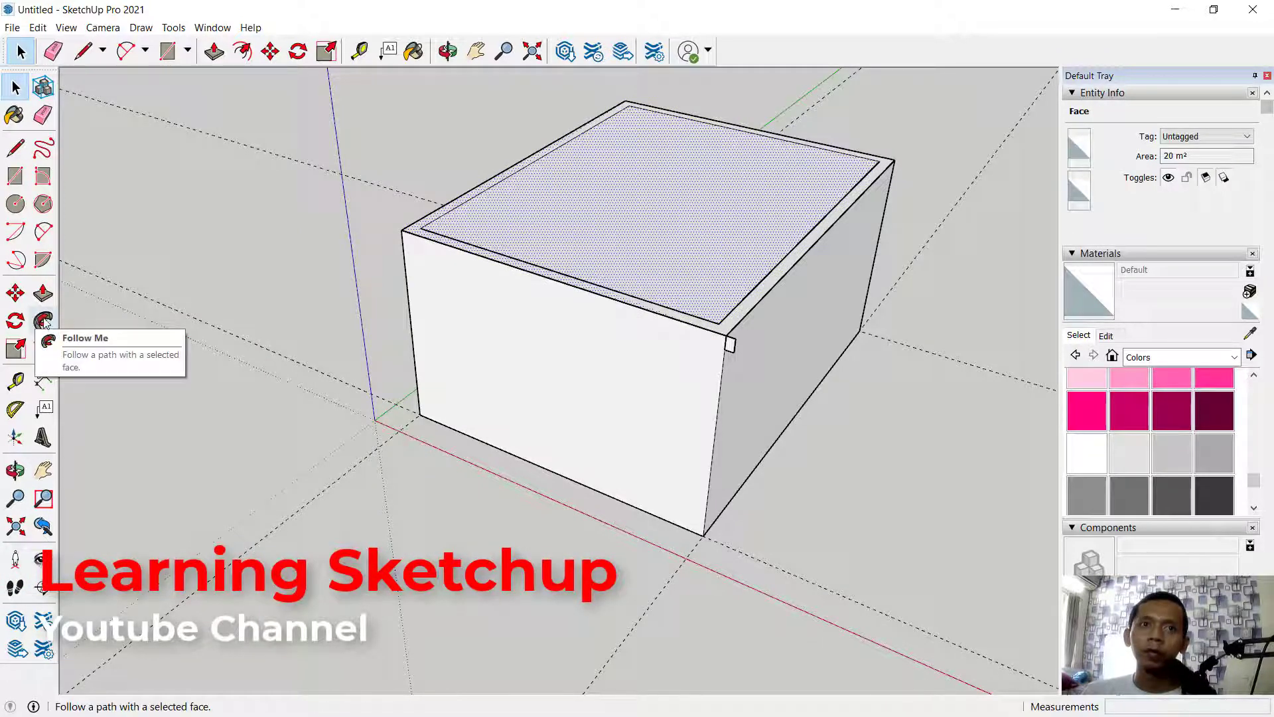
Sweep the corner profile around the top face with Follow Me to form a rim.
click(44, 324)
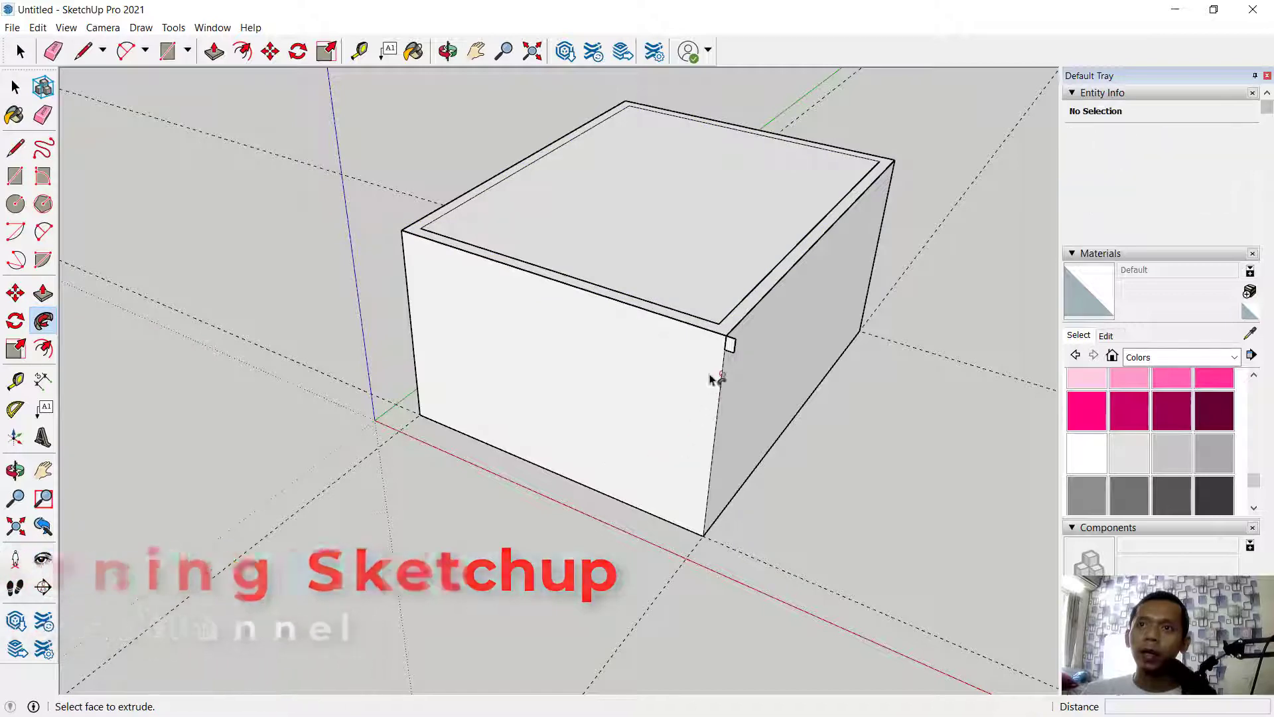
click(732, 346)
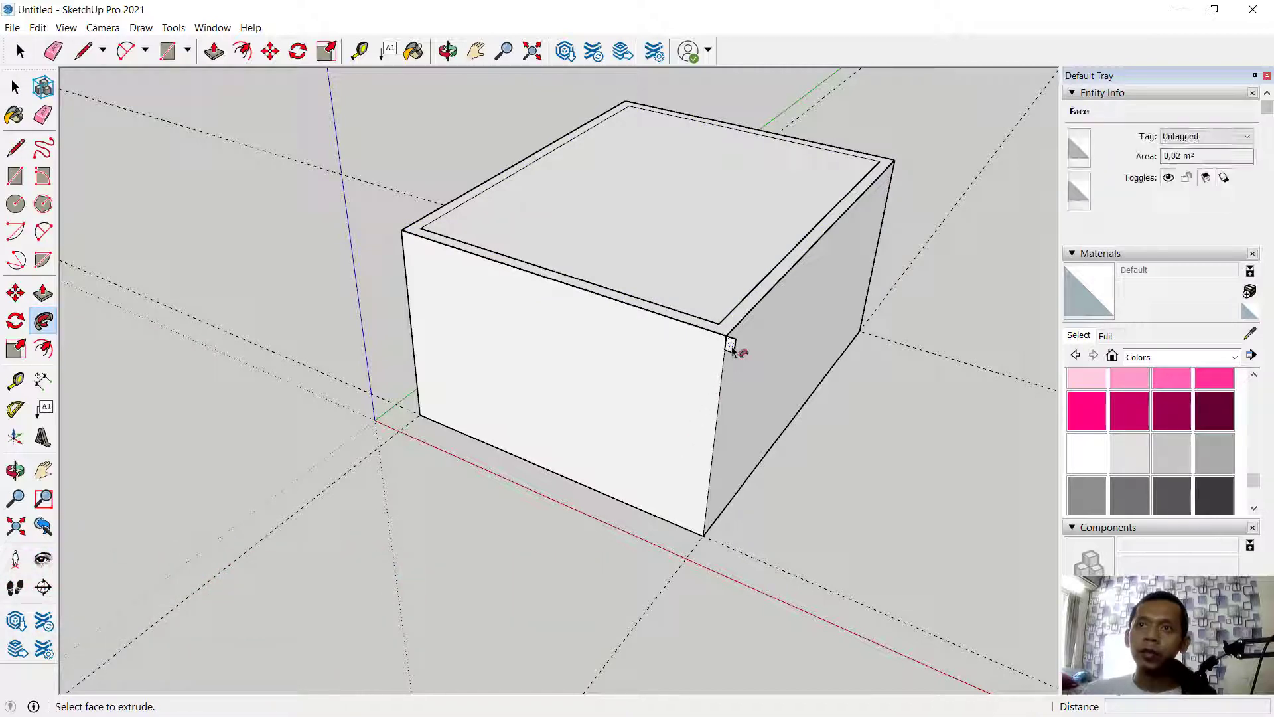
click(732, 350)
middle_drag(455, 276, 597, 185)
middle_drag(735, 174, 428, 319)
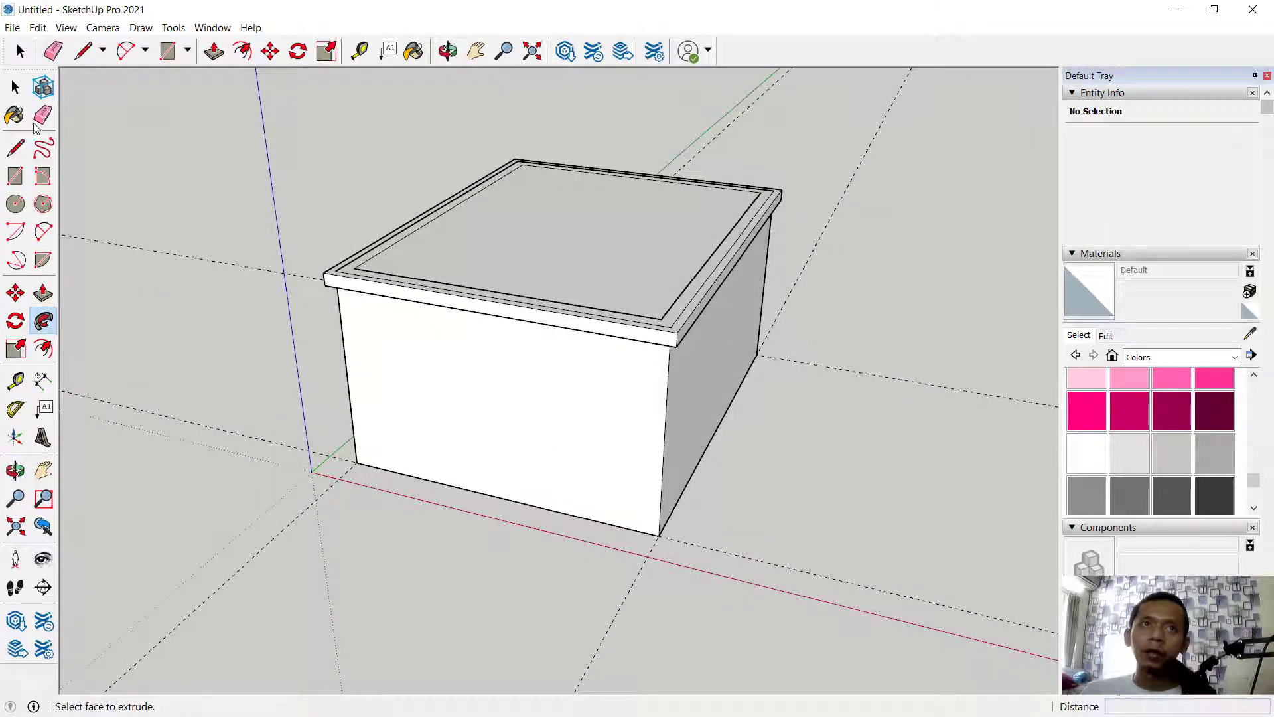
Select the whole top slab with its rim and make it a group.
click(16, 87)
click(547, 322)
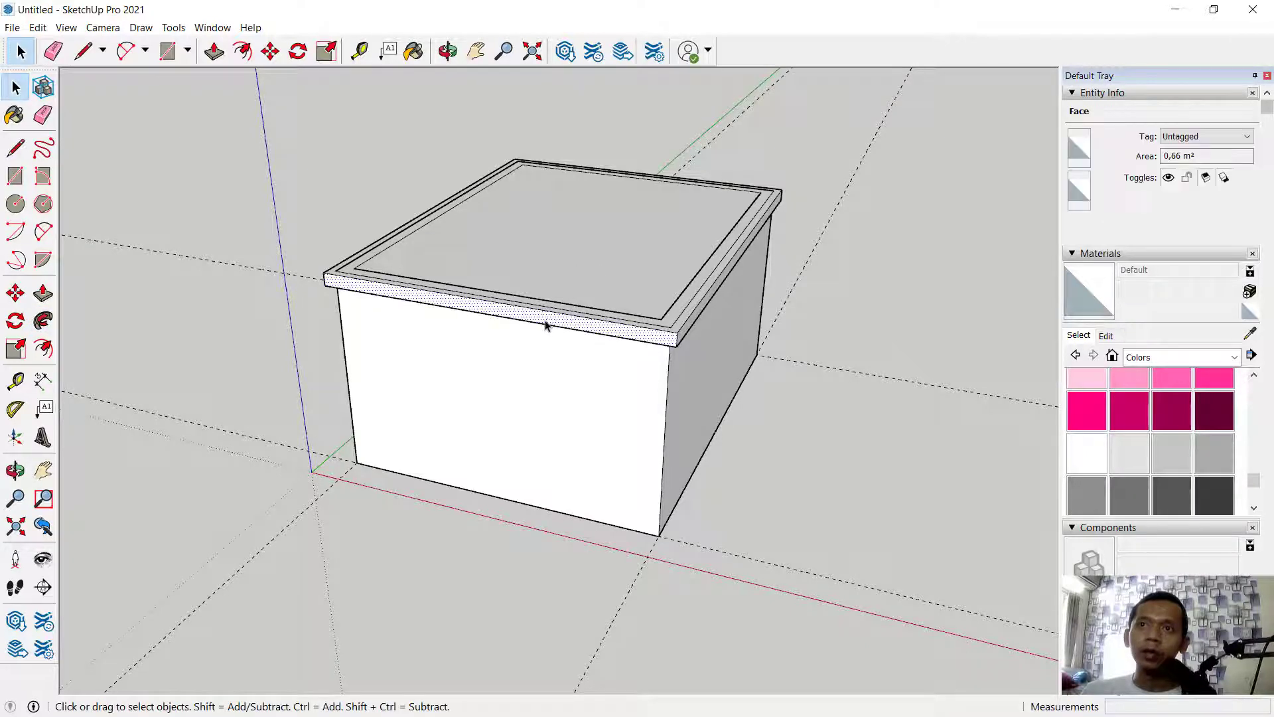
triple_click(547, 323)
right_click(545, 325)
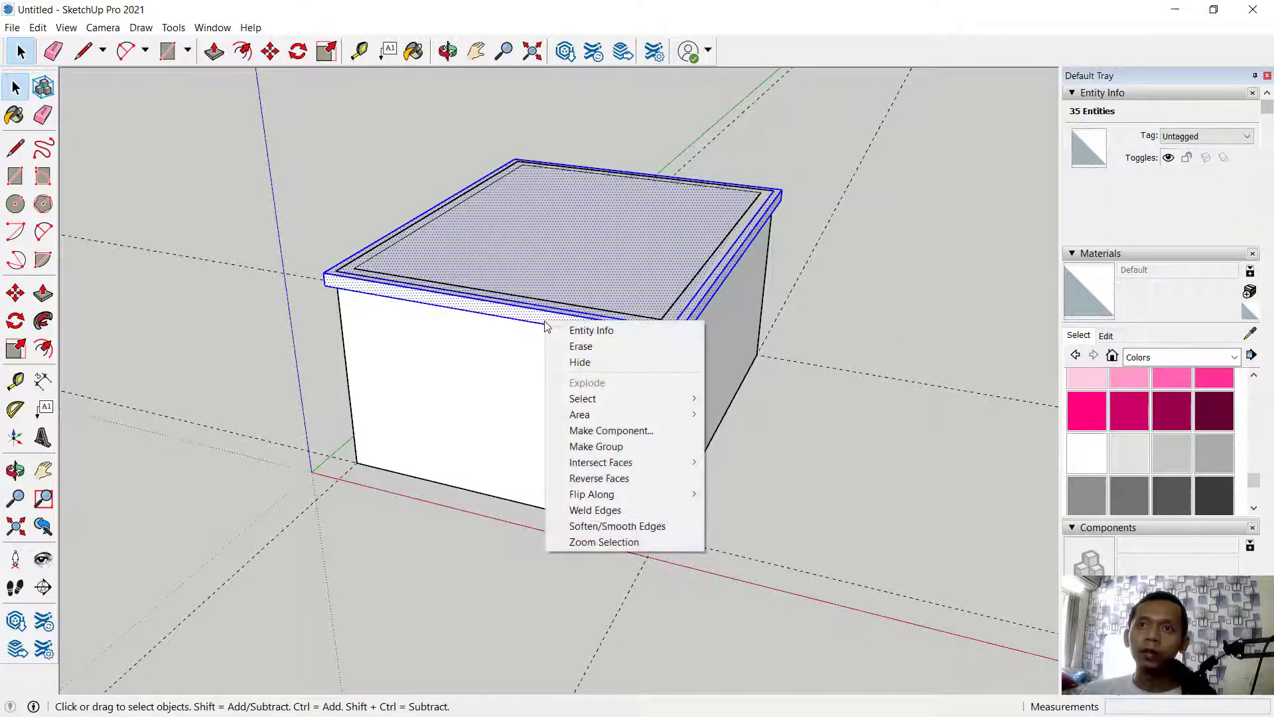
click(596, 448)
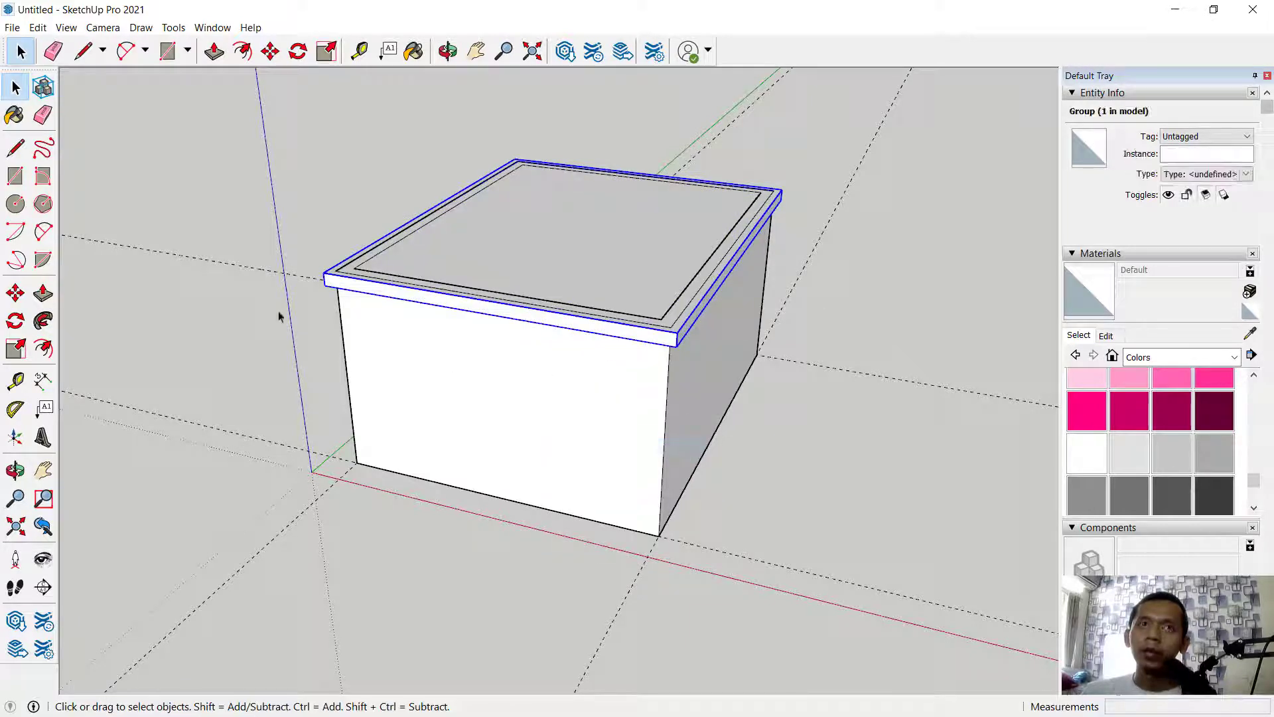
Copy the rimmed top slab group down to the base of the walls as a plinth.
click(270, 52)
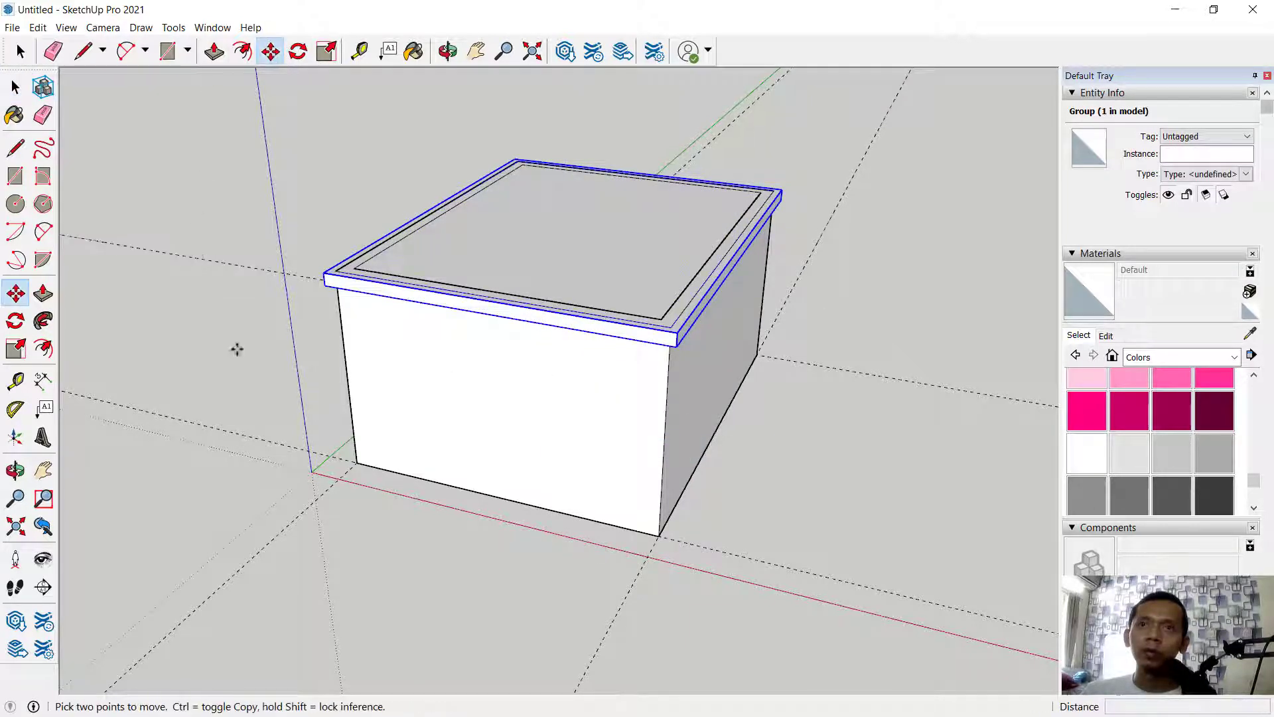
click(677, 346)
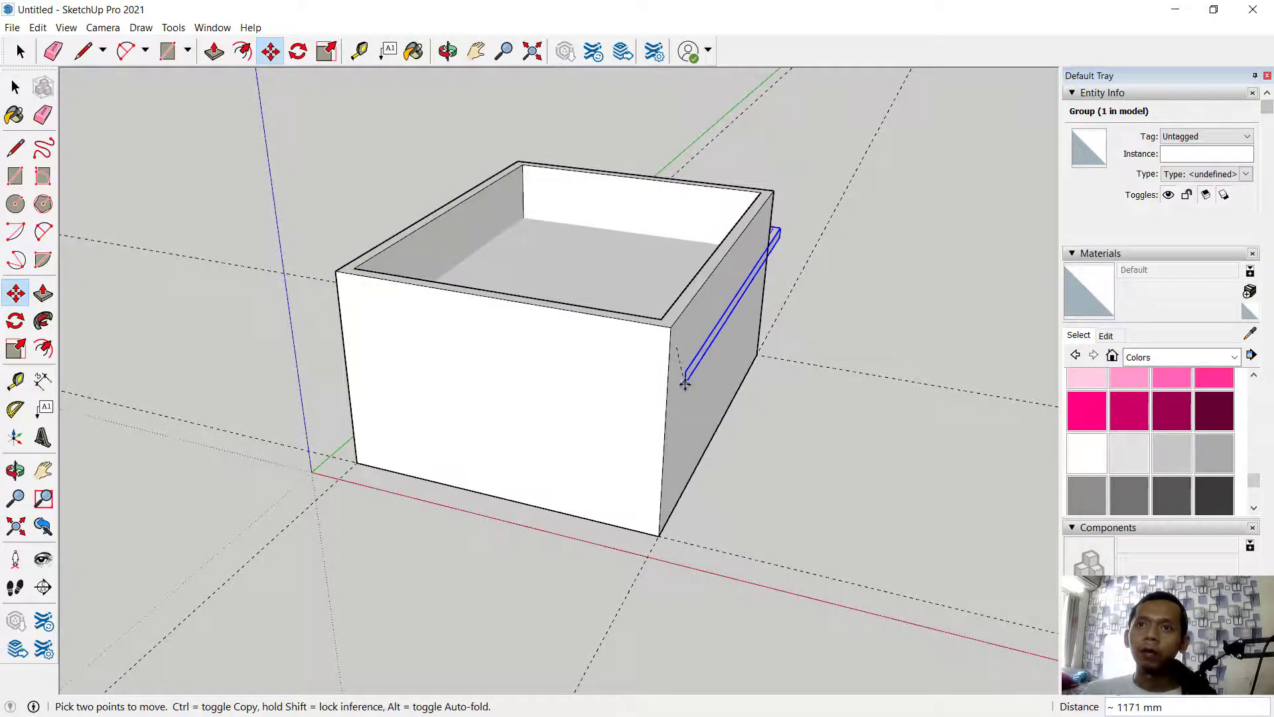
key(ctrl)
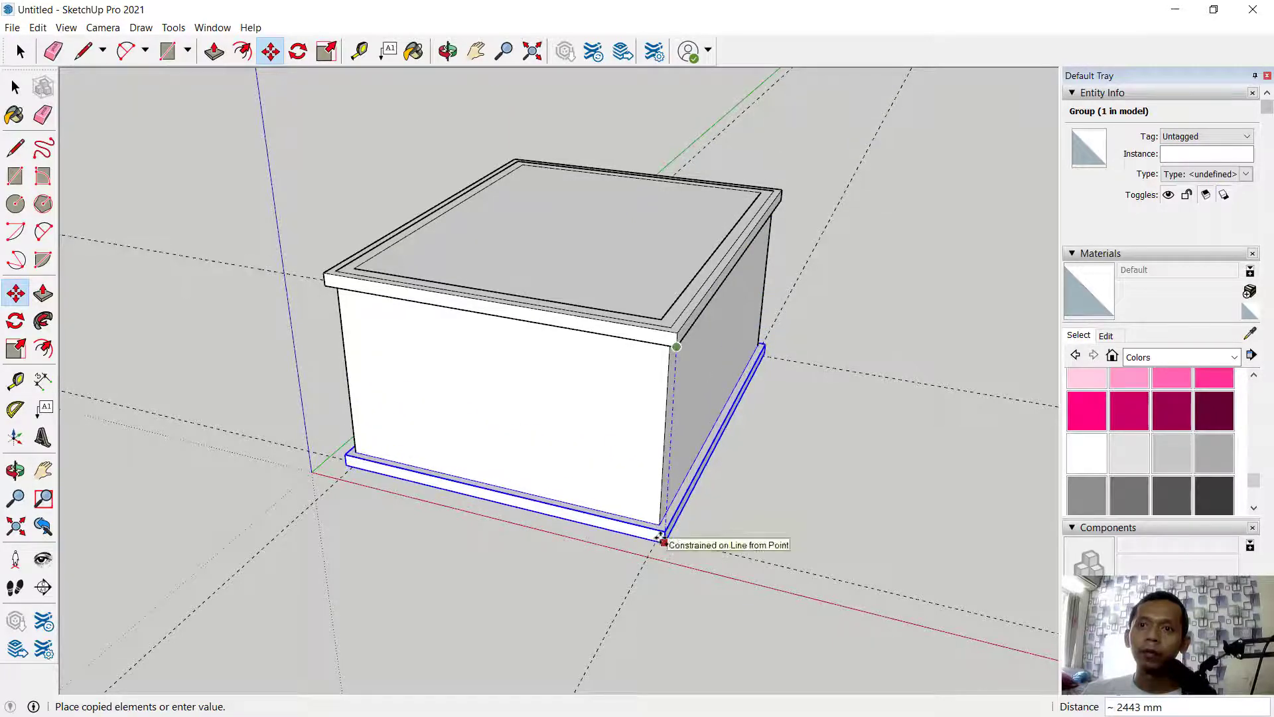
click(666, 545)
middle_drag(774, 447, 887, 378)
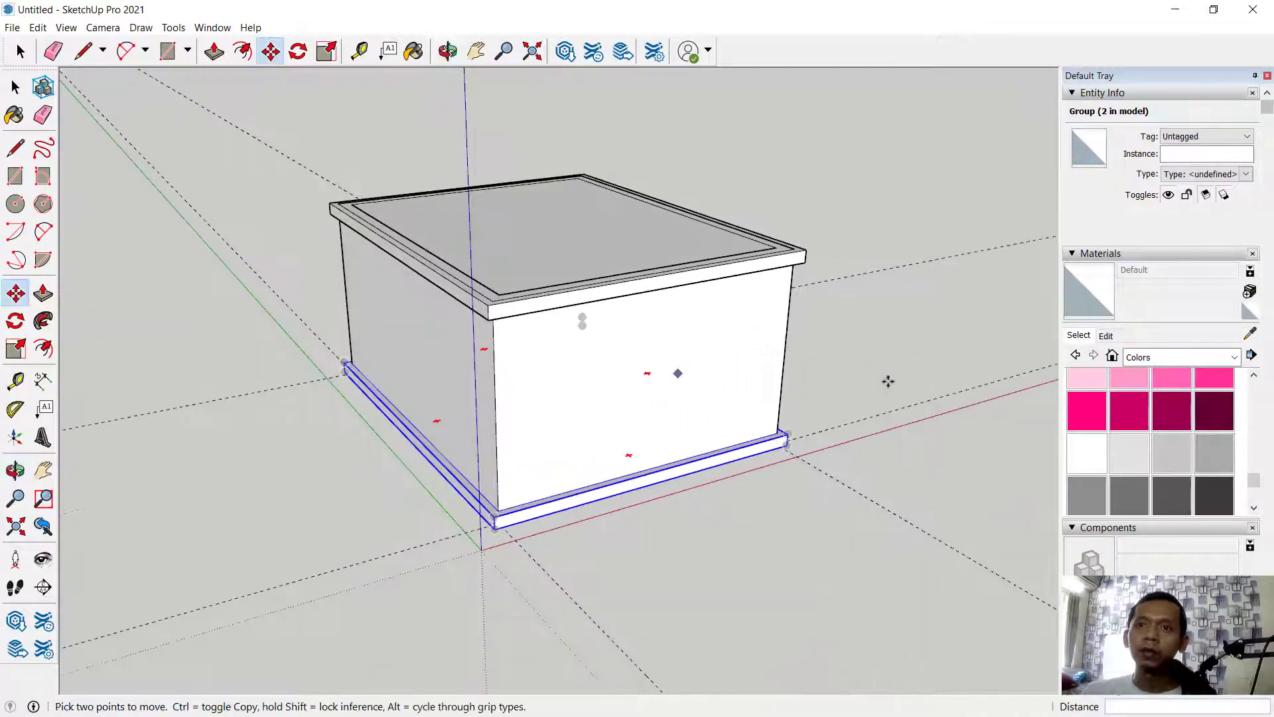
key(space)
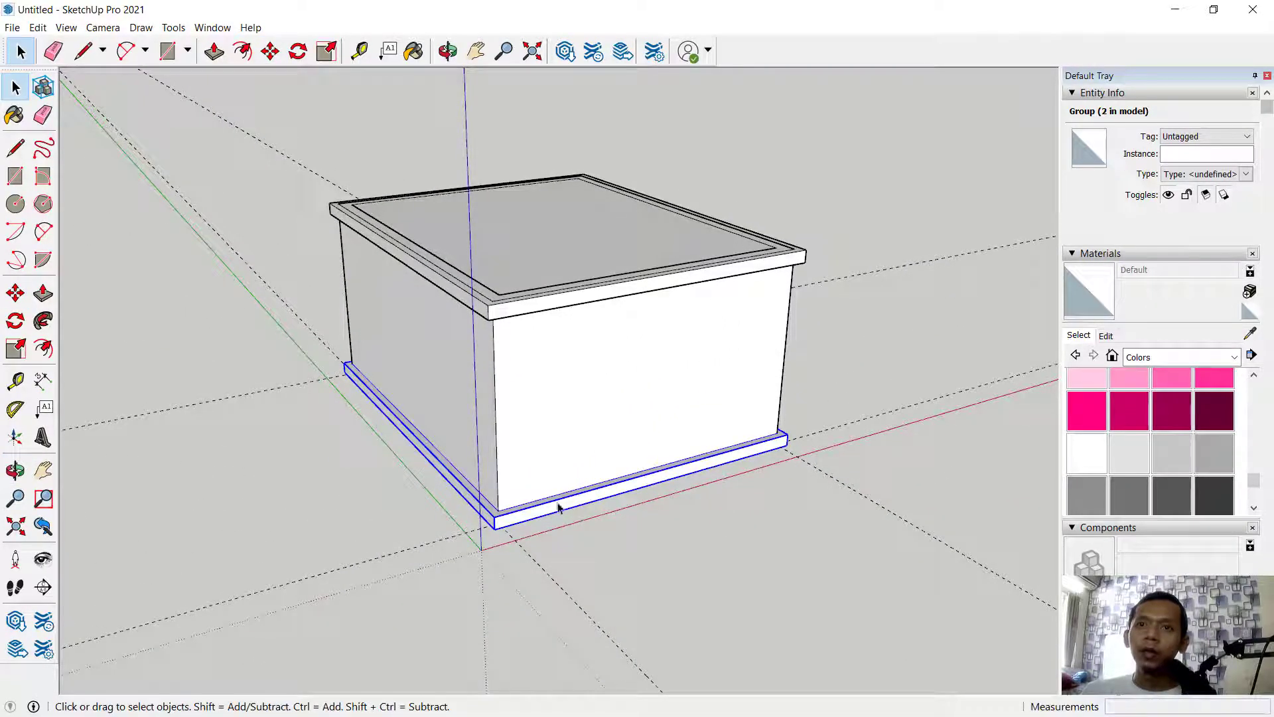
middle_drag(557, 508, 401, 350)
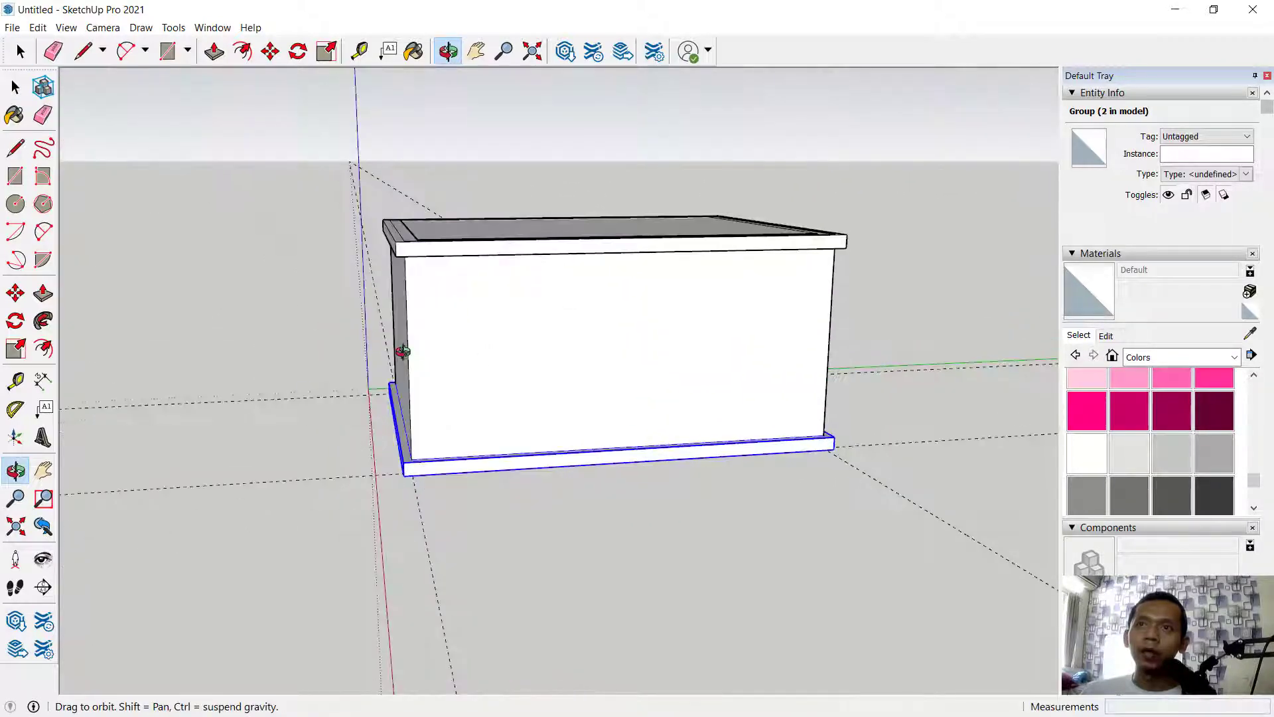
Deselect everything and use Edit > Unhide > All to reveal the roof wedge.
click(883, 337)
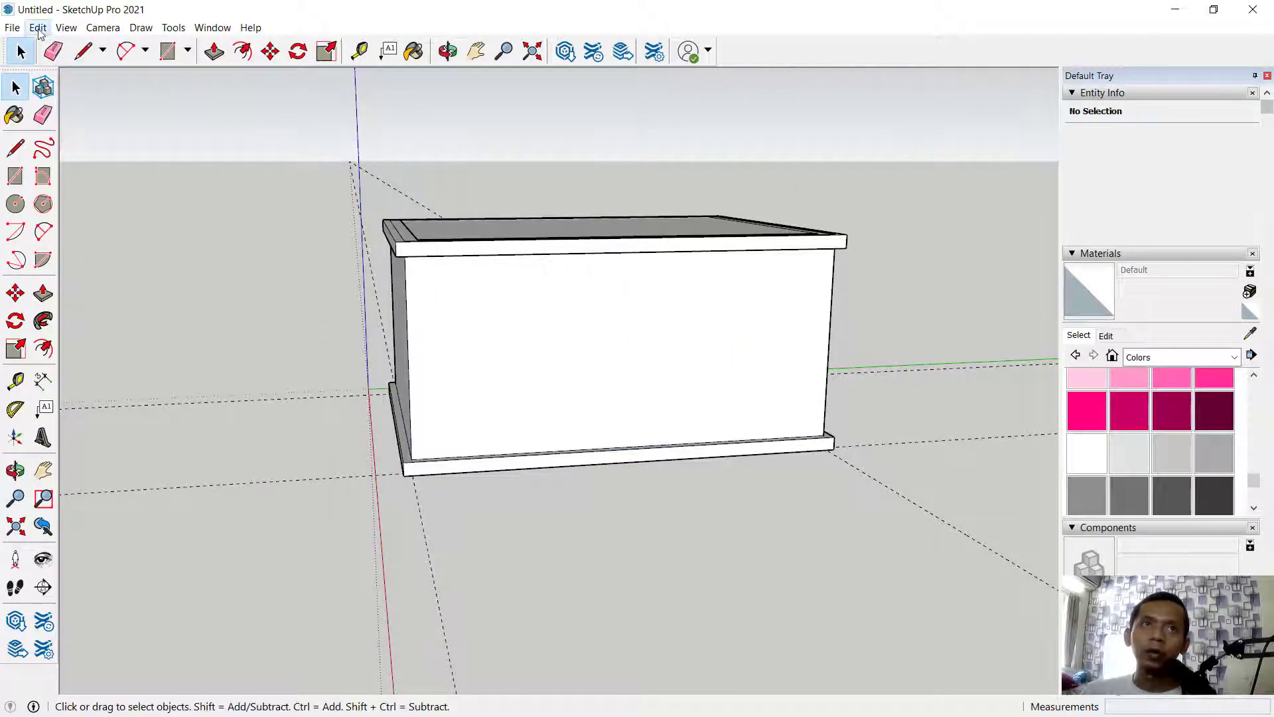
click(37, 28)
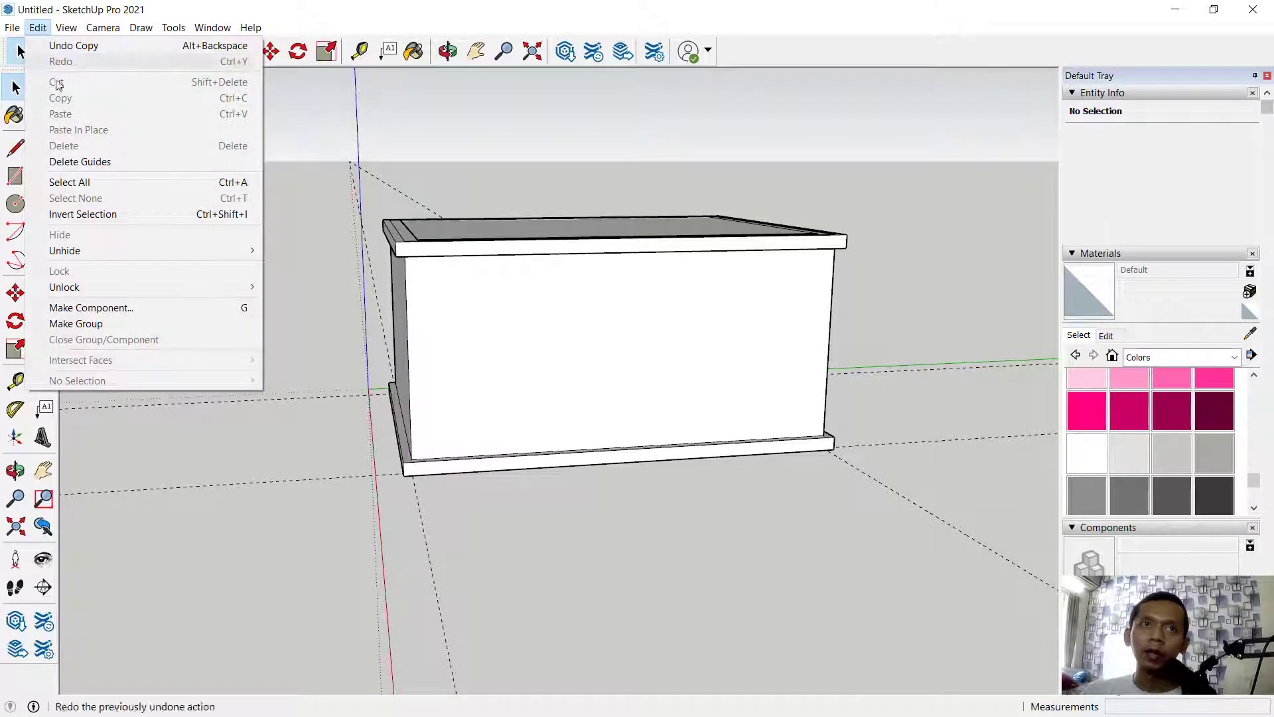
mouse_move(93, 250)
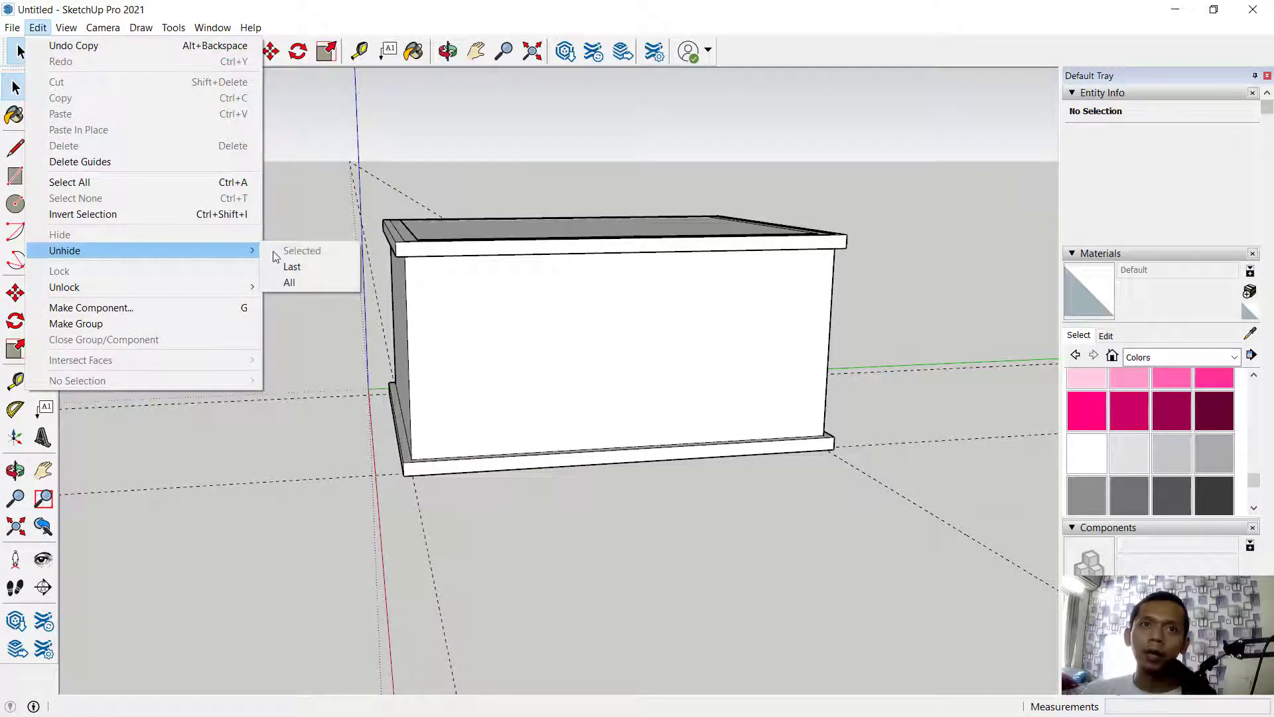
click(300, 283)
middle_drag(550, 111, 481, 130)
key(space)
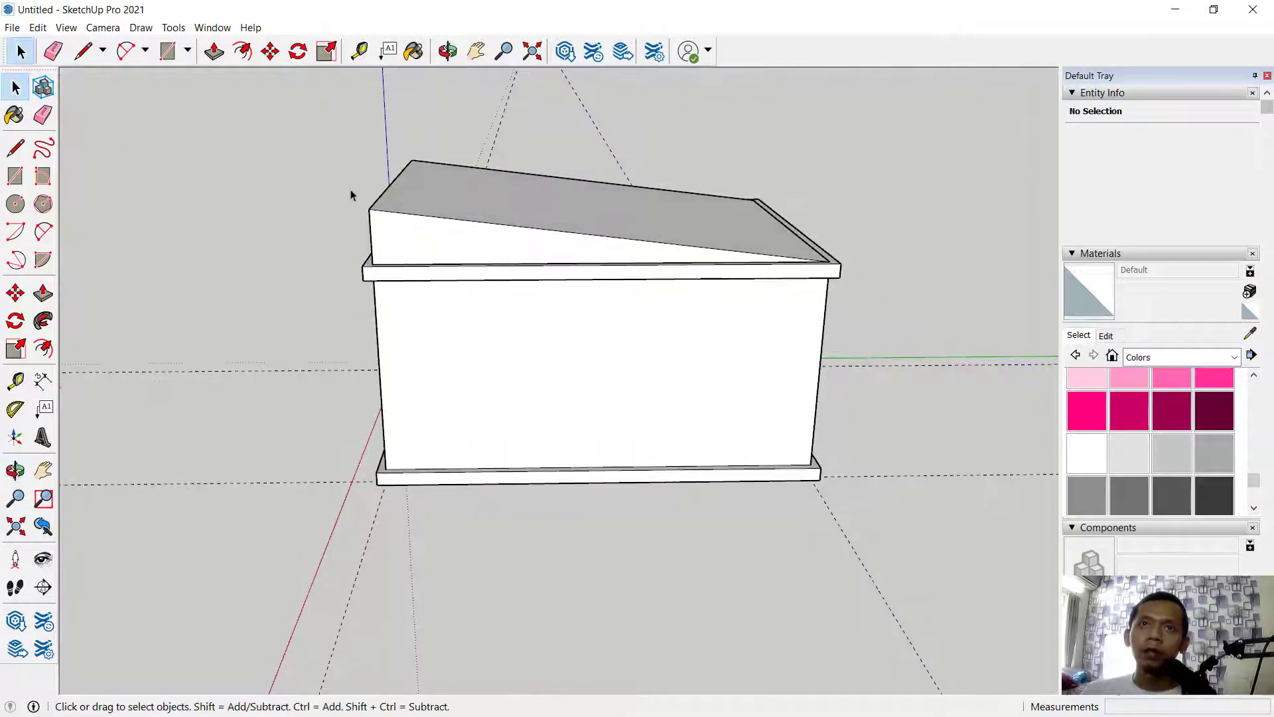
scroll(352, 199, up, 3)
Start the roof board outline at the wedge's top-left corner with a 600 line and 200 mm vertical.
click(83, 51)
middle_drag(191, 142, 199, 93)
click(392, 175)
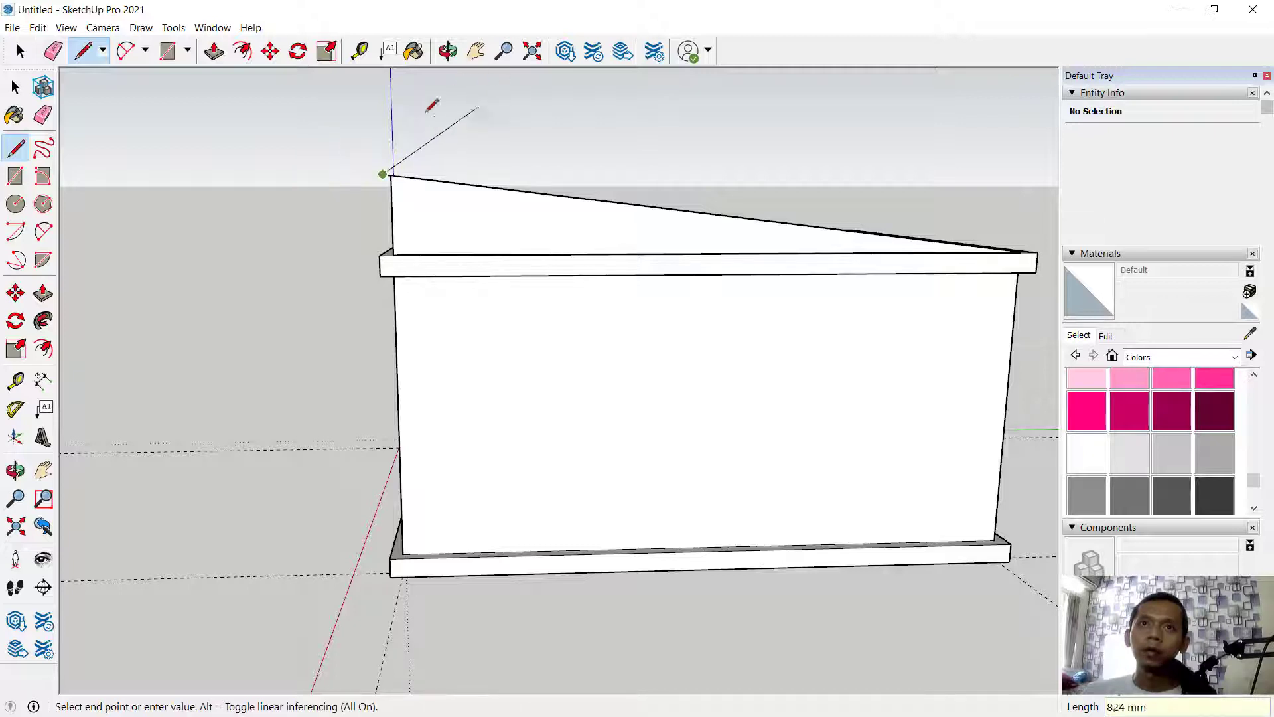
scroll(382, 159, up, 4)
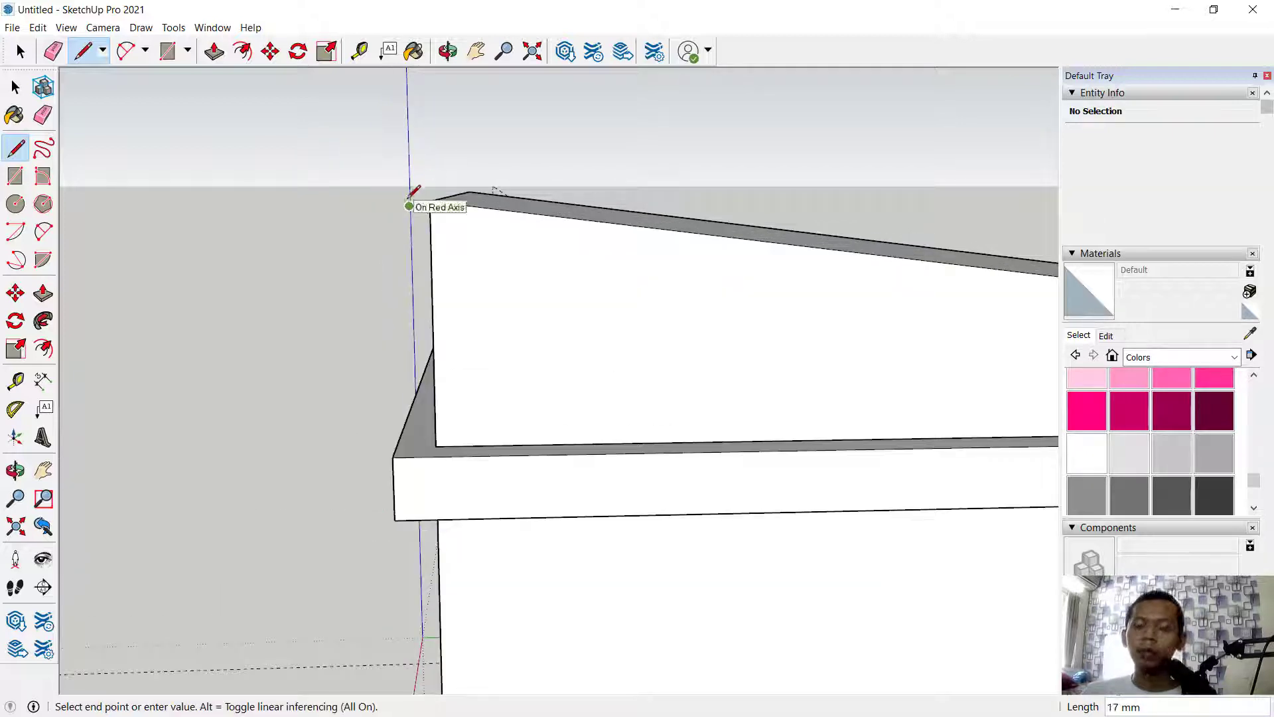
key(Escape)
scroll(454, 194, down, 3)
mouse_move(577, 142)
middle_down()
mouse_move(572, 193)
mouse_move(551, 142)
mouse_move(564, 151)
middle_up()
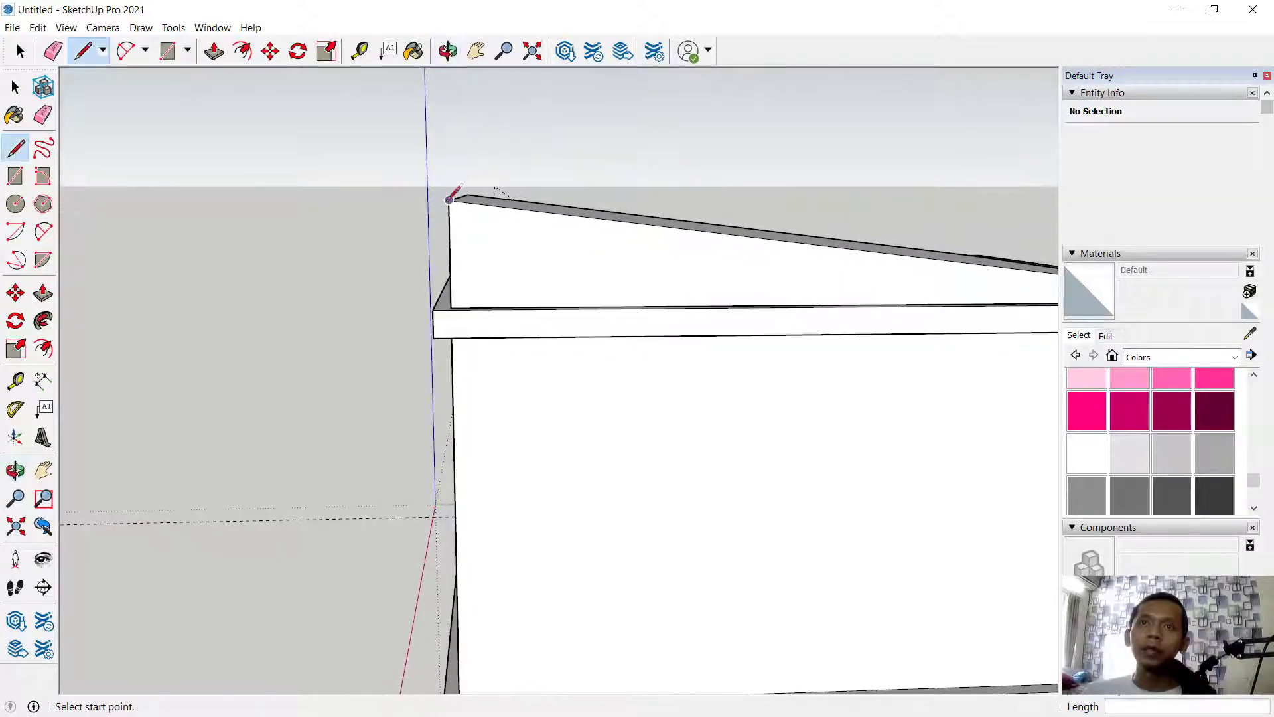
click(450, 199)
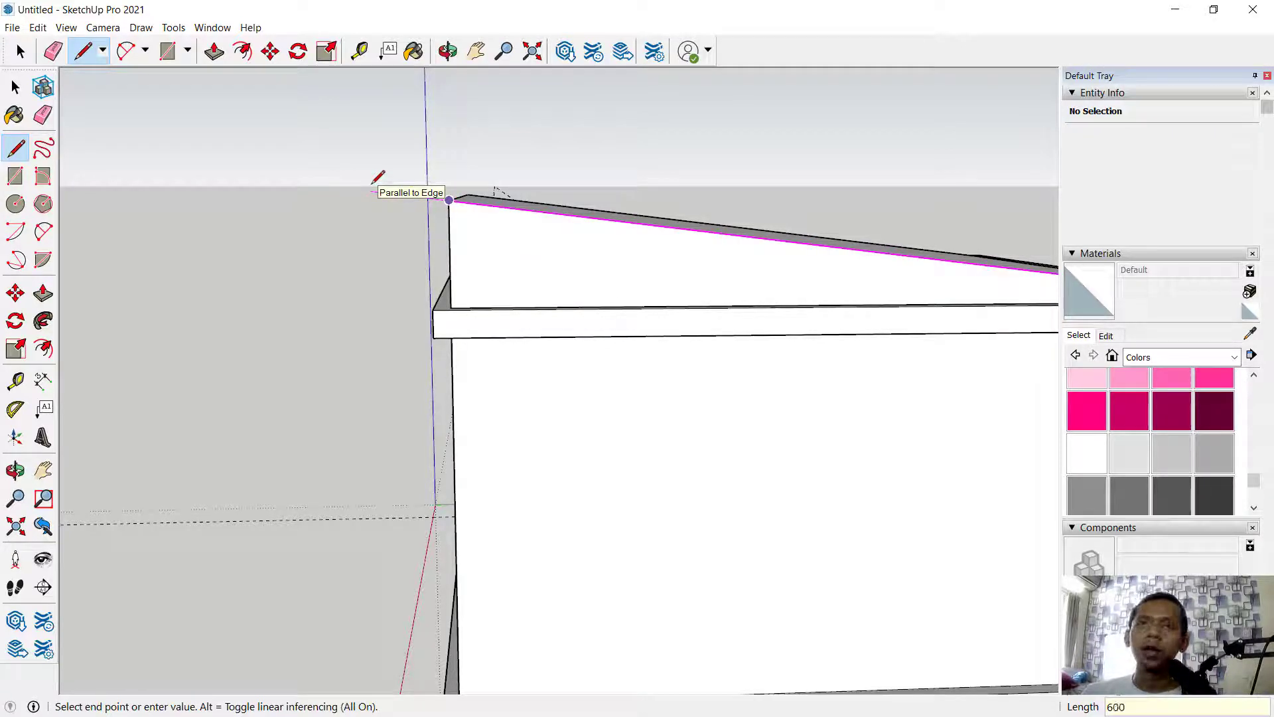
key(Return)
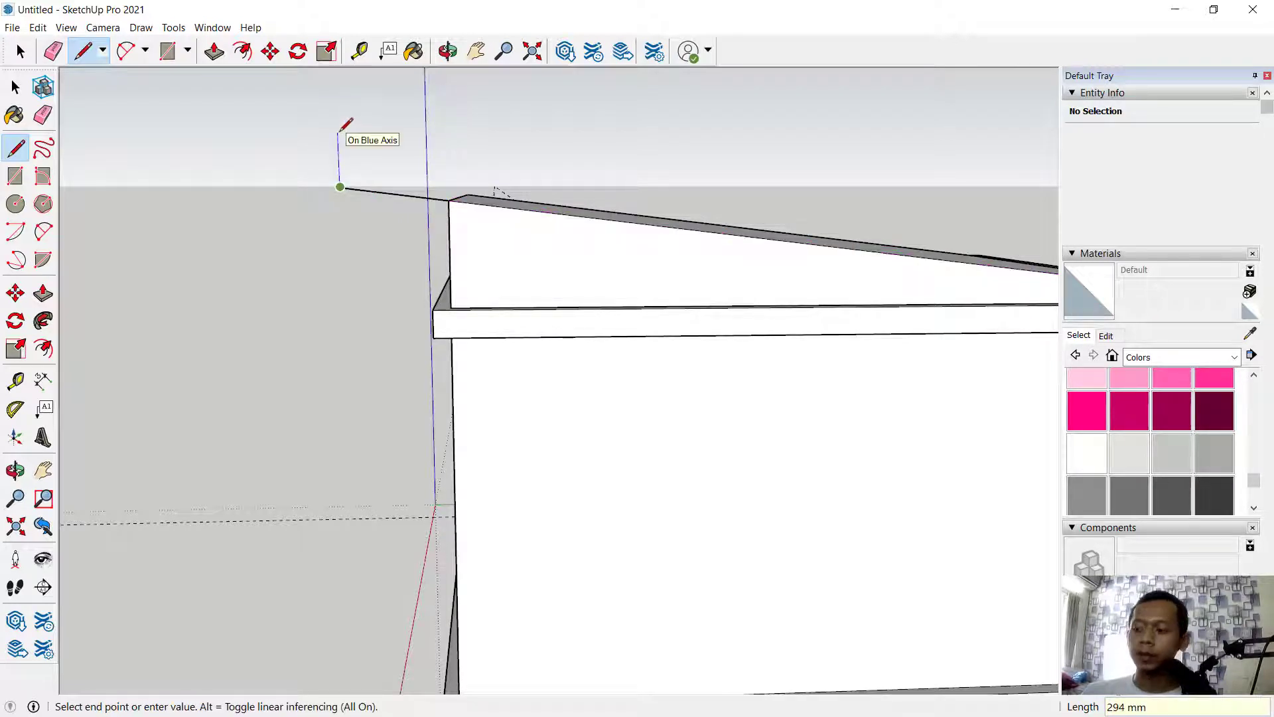
key(Return)
key(Escape)
Run the board edge from the front roof corner, add a 200 mm vertical, and close at the left endpoint.
scroll(540, 162, down, 5)
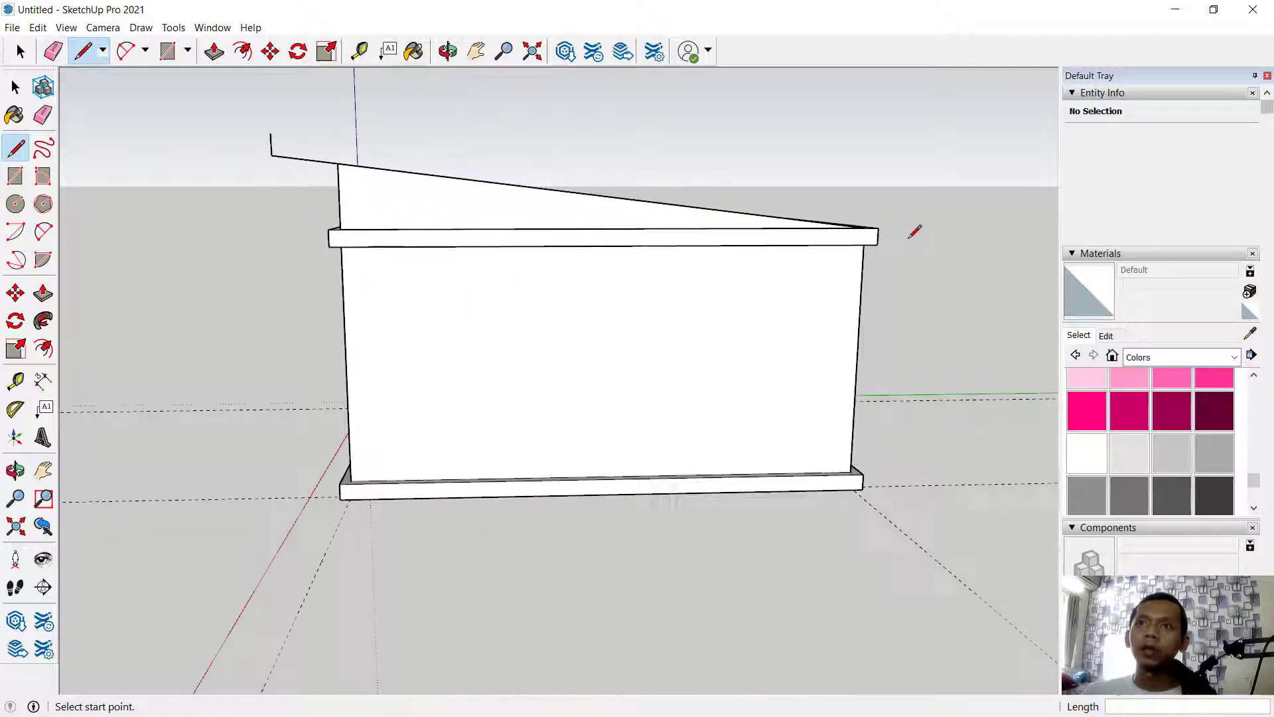
scroll(914, 232, up, 2)
scroll(853, 201, down, 1)
middle_drag(860, 195, 866, 257)
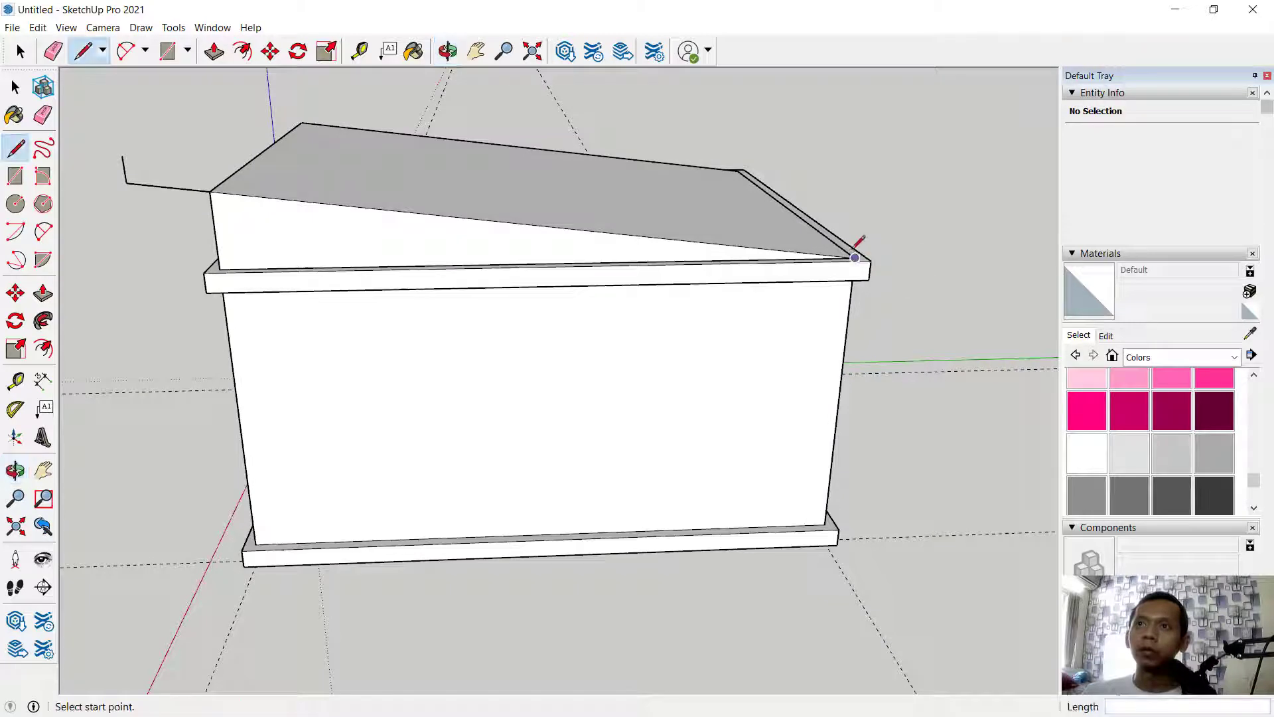
click(855, 258)
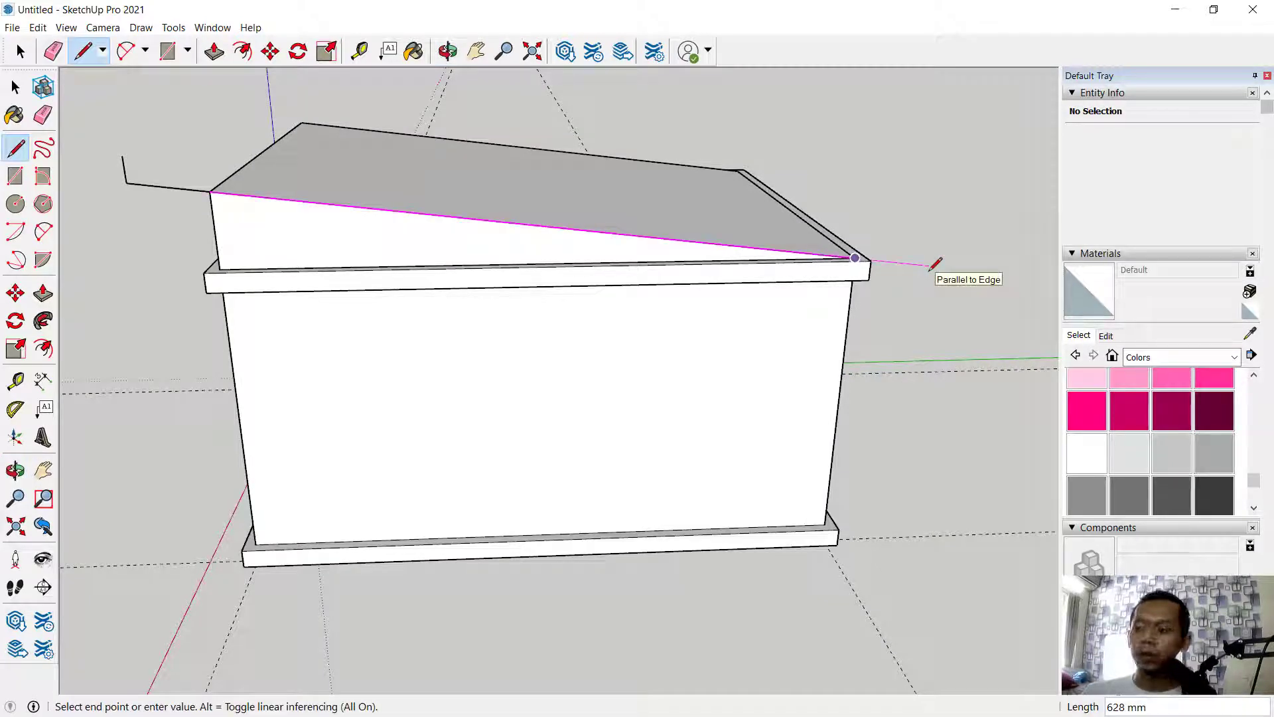
click(927, 266)
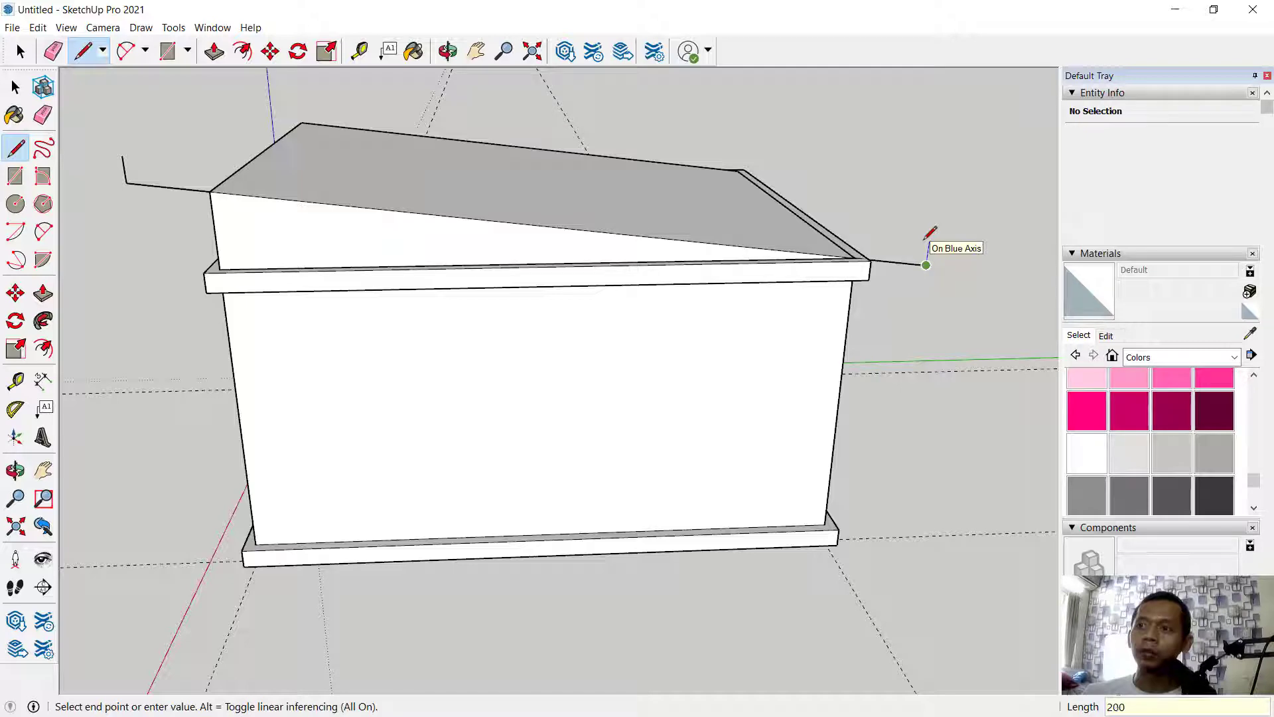
text(200)
key(Return)
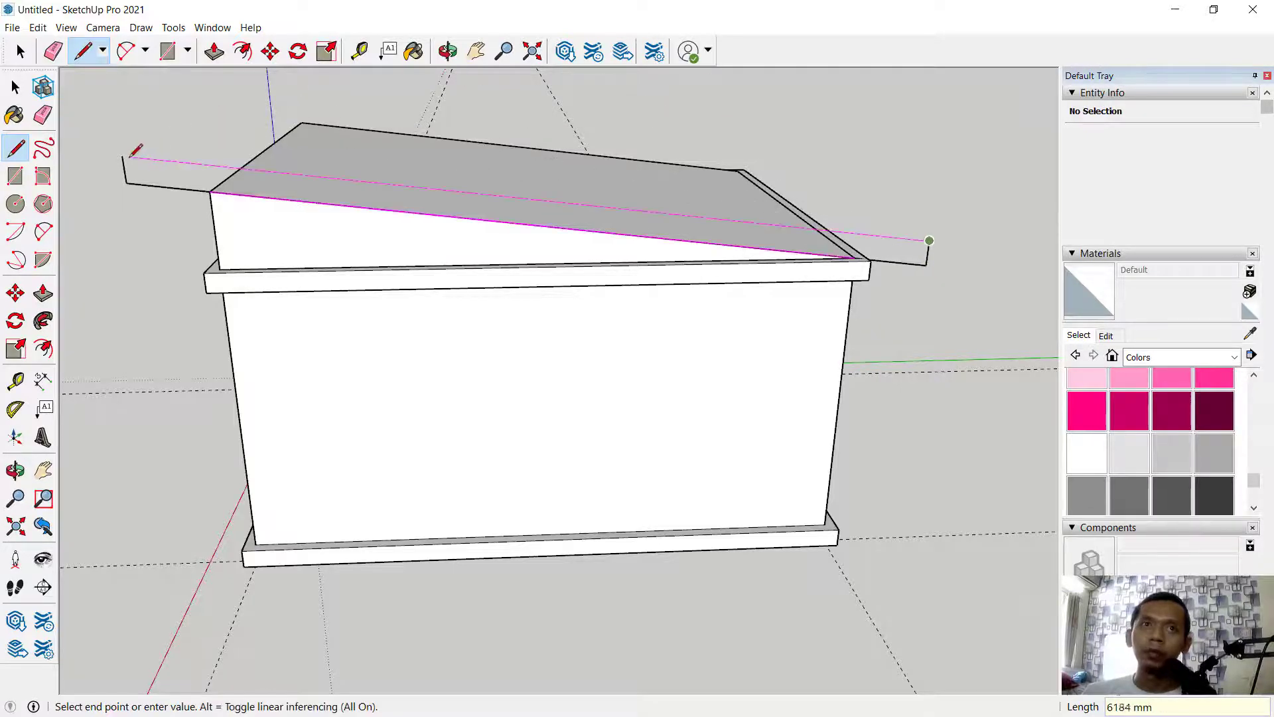
click(123, 155)
middle_drag(476, 148, 835, 267)
key(space)
middle_drag(708, 217, 261, 137)
click(81, 51)
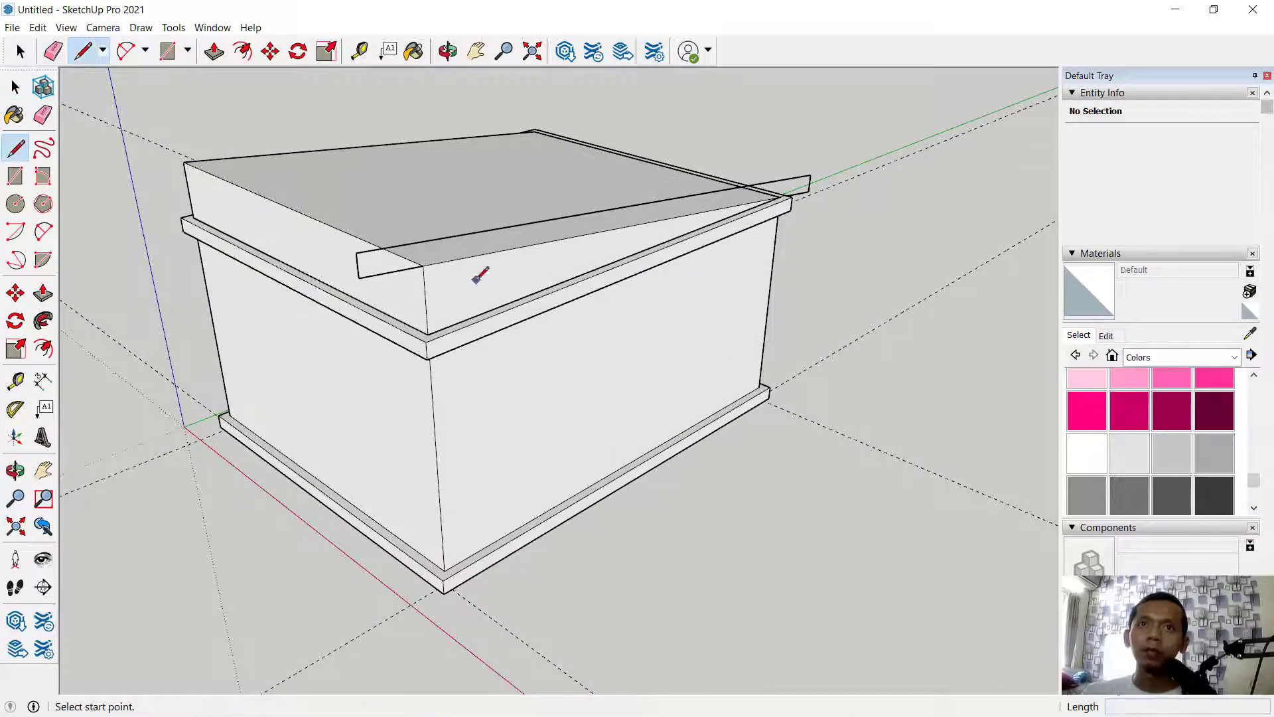
Draw an edge splitting the board's face and push the board across the full box top.
scroll(488, 275, up, 3)
click(394, 254)
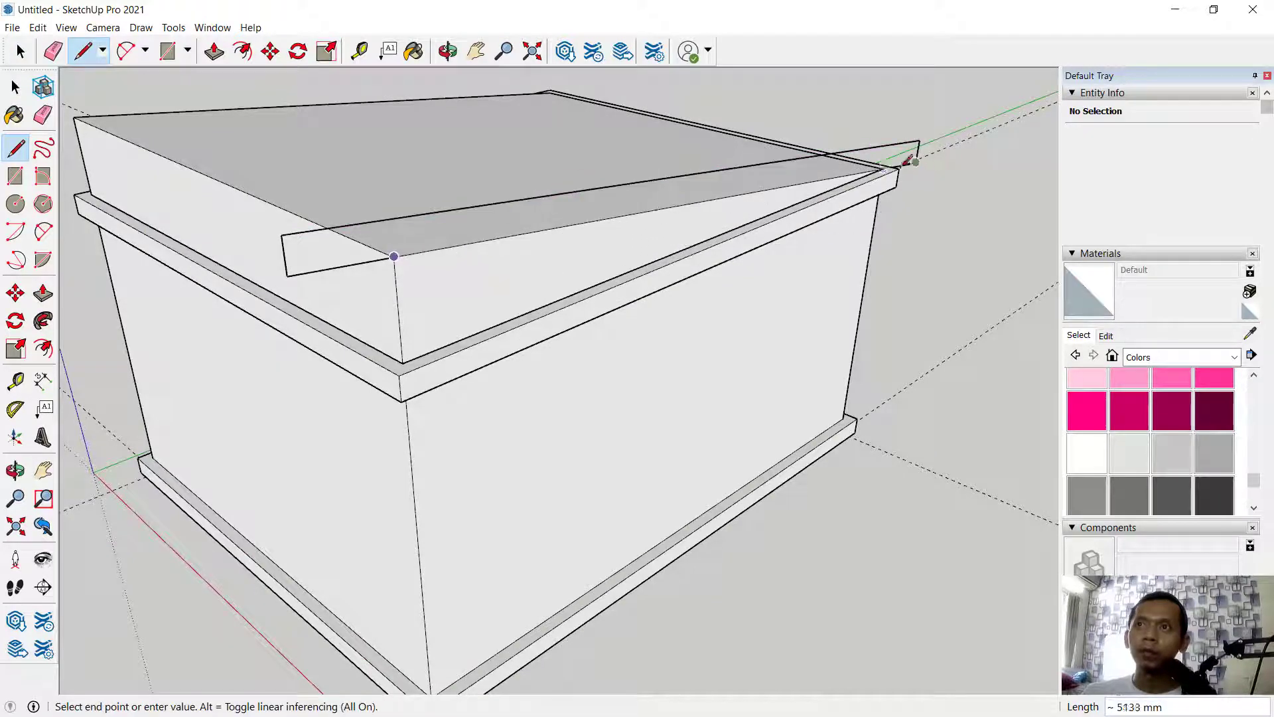
click(883, 169)
scroll(903, 315, down, 3)
middle_drag(898, 321, 319, 109)
key(space)
click(223, 58)
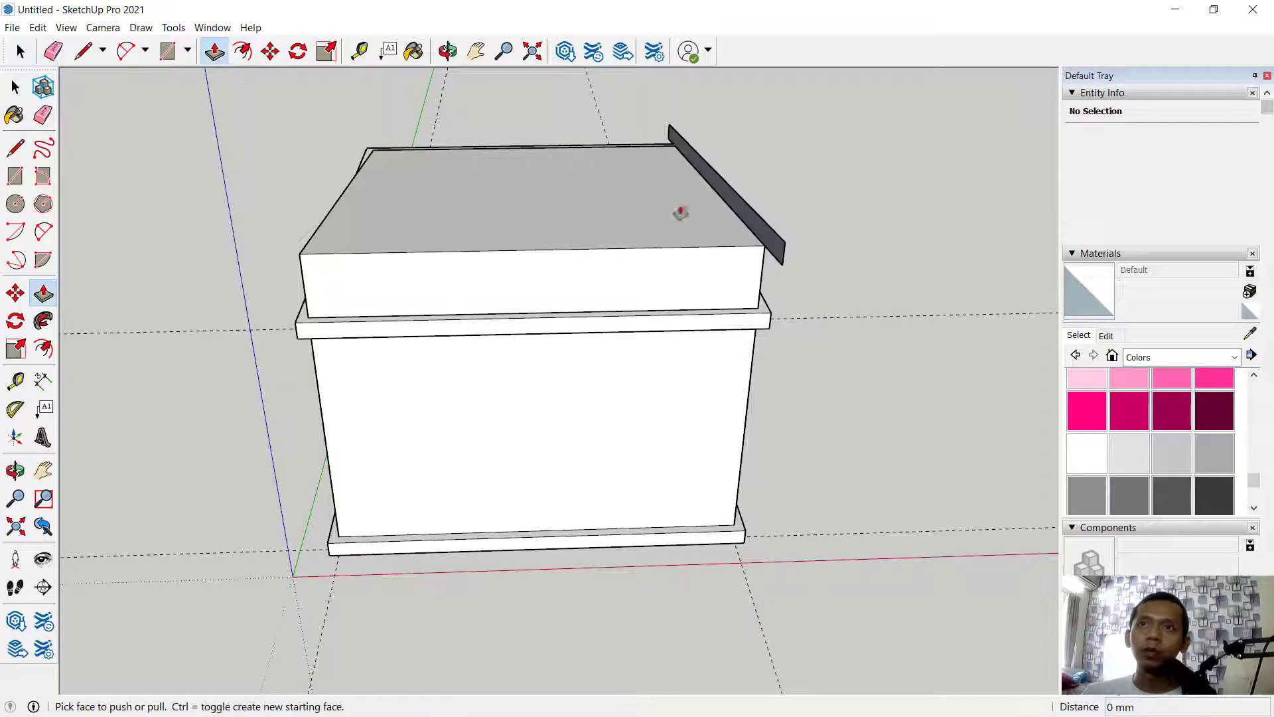
middle_drag(575, 185, 843, 213)
click(819, 222)
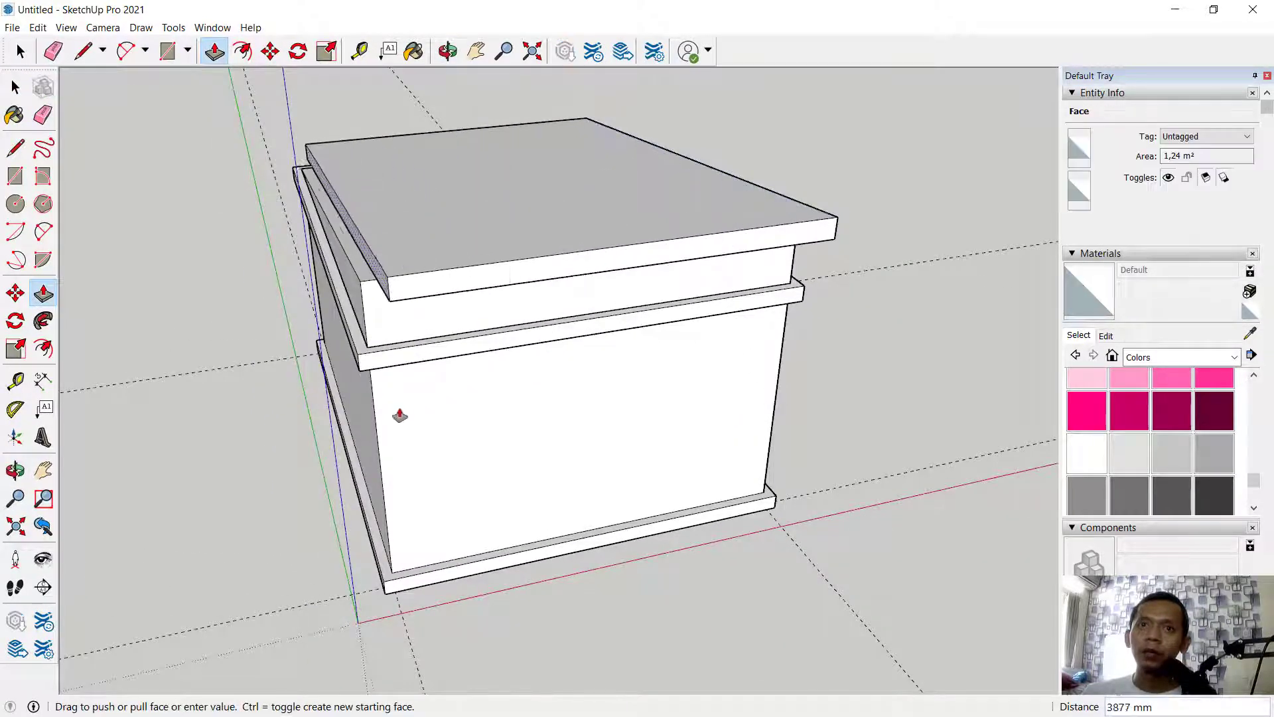
click(373, 421)
Push the board's front and right edge faces out 60 each as overhangs, then select the board.
middle_drag(624, 142, 458, 177)
click(341, 222)
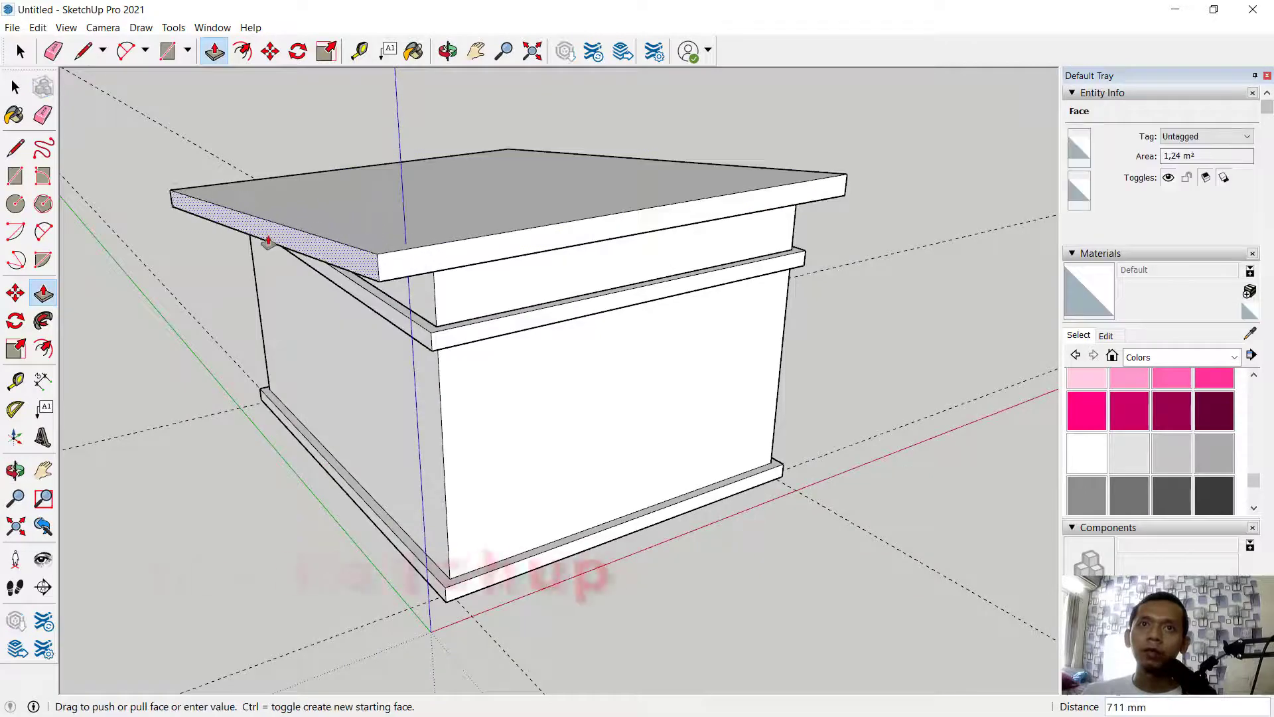
text(600)
key(Return)
middle_drag(845, 325, 560, 276)
click(711, 242)
text(60)
key(Return)
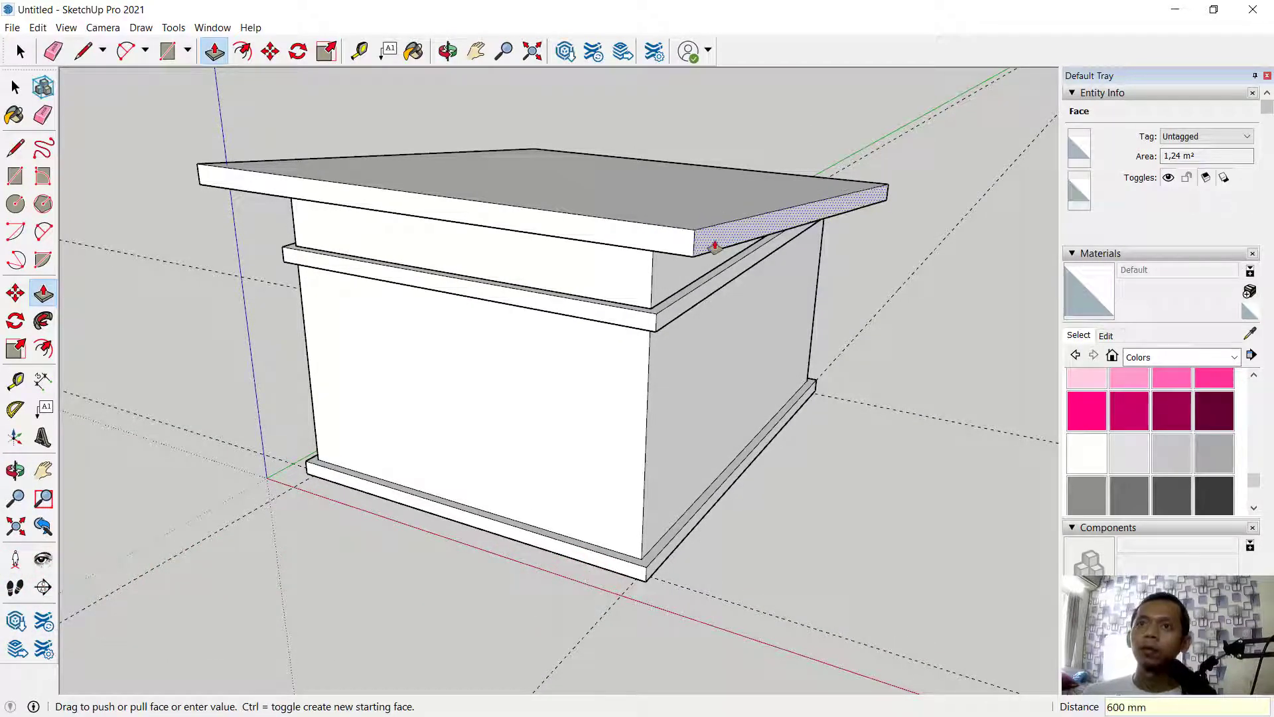
key(space)
triple_click(657, 197)
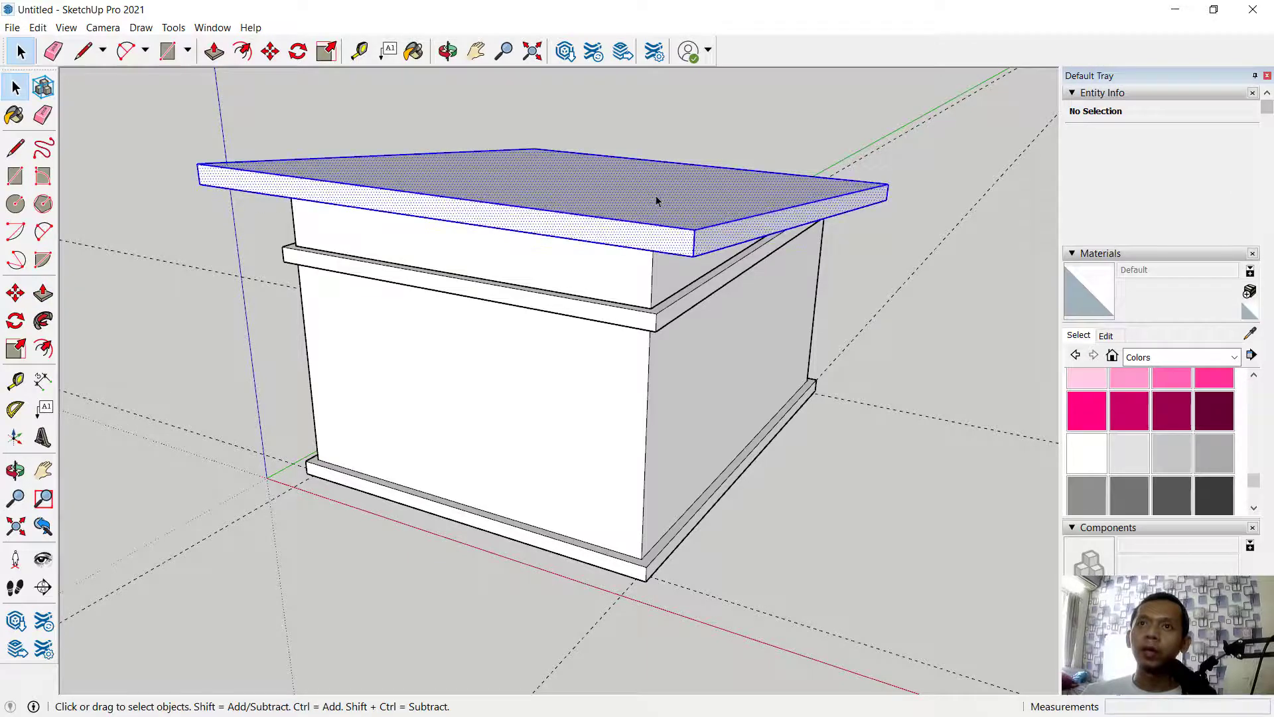
Make the roof board a group and open it for editing.
right_click(658, 196)
click(707, 321)
click(206, 293)
middle_drag(205, 293, 327, 273)
click(517, 224)
double_click(482, 225)
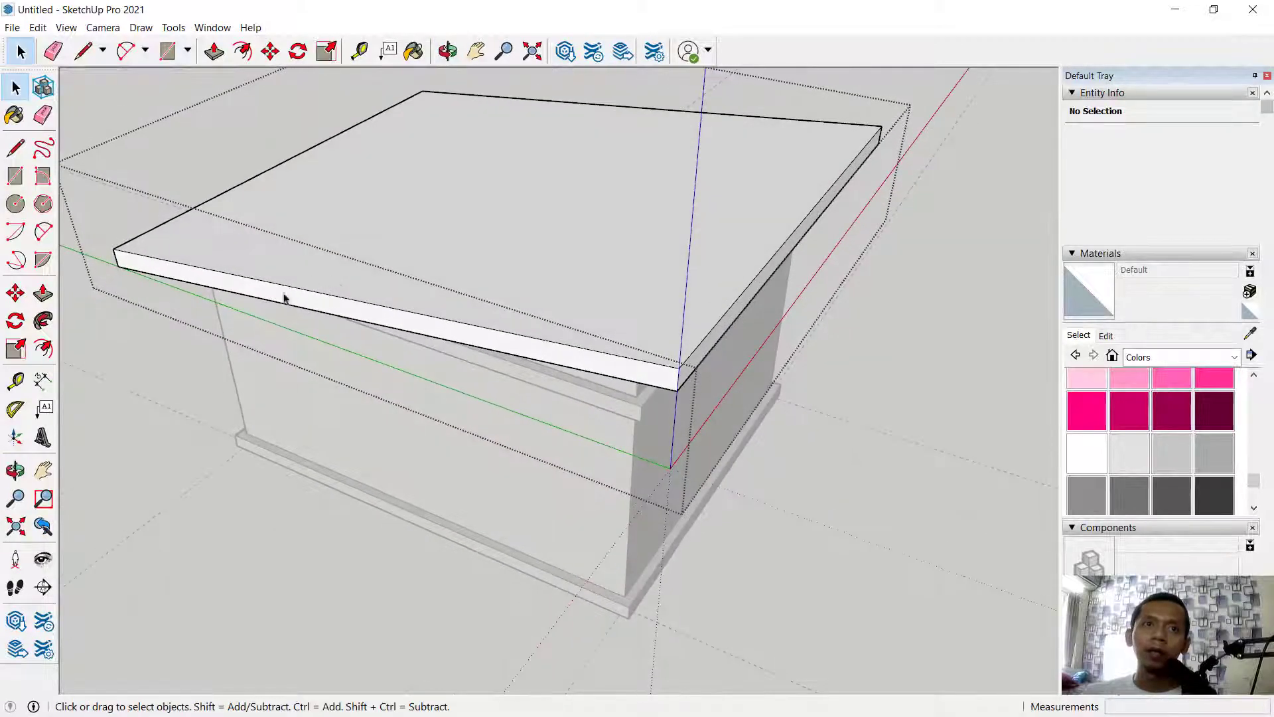
Offset the board's top face inward and raise both the rim and the inner face upward.
click(44, 349)
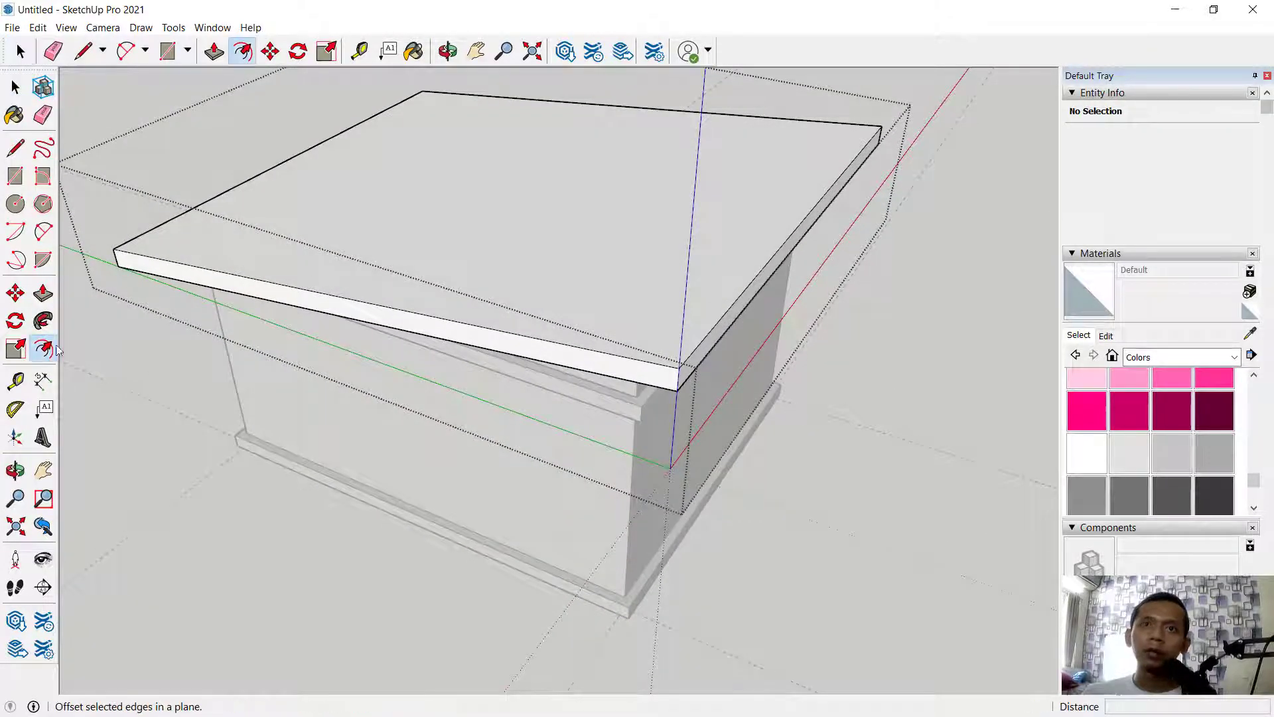
click(529, 251)
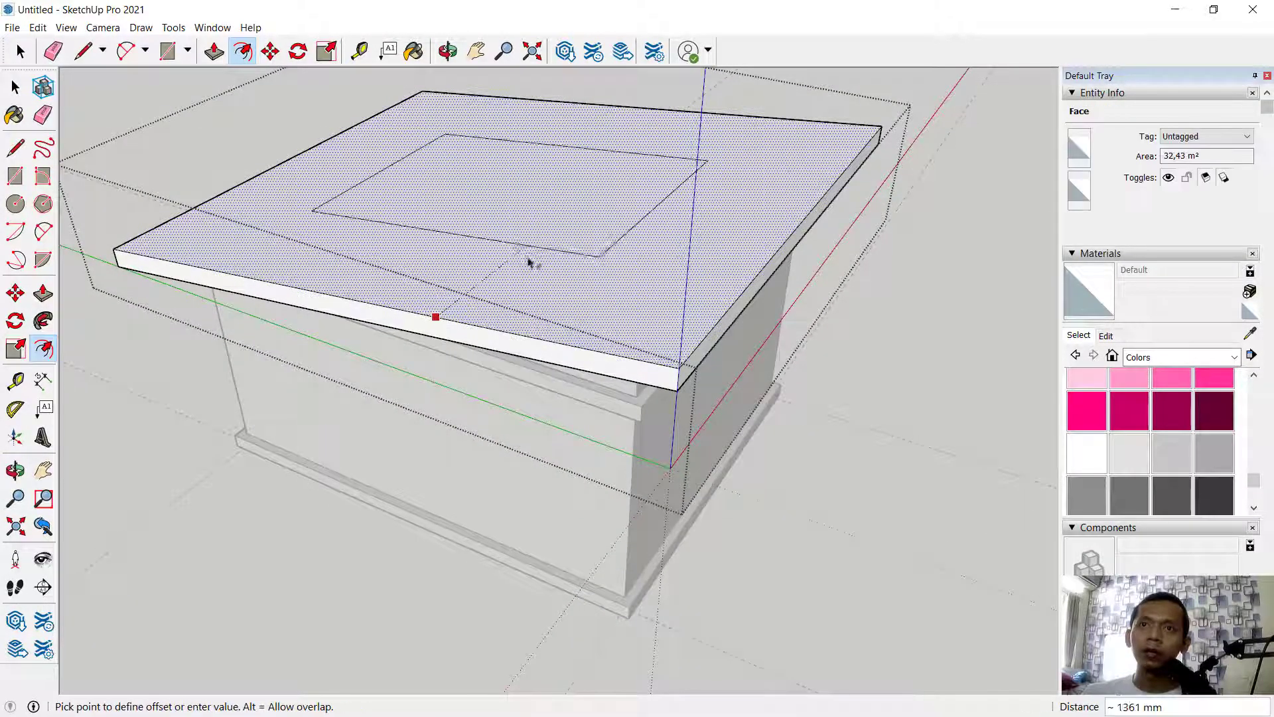
click(472, 333)
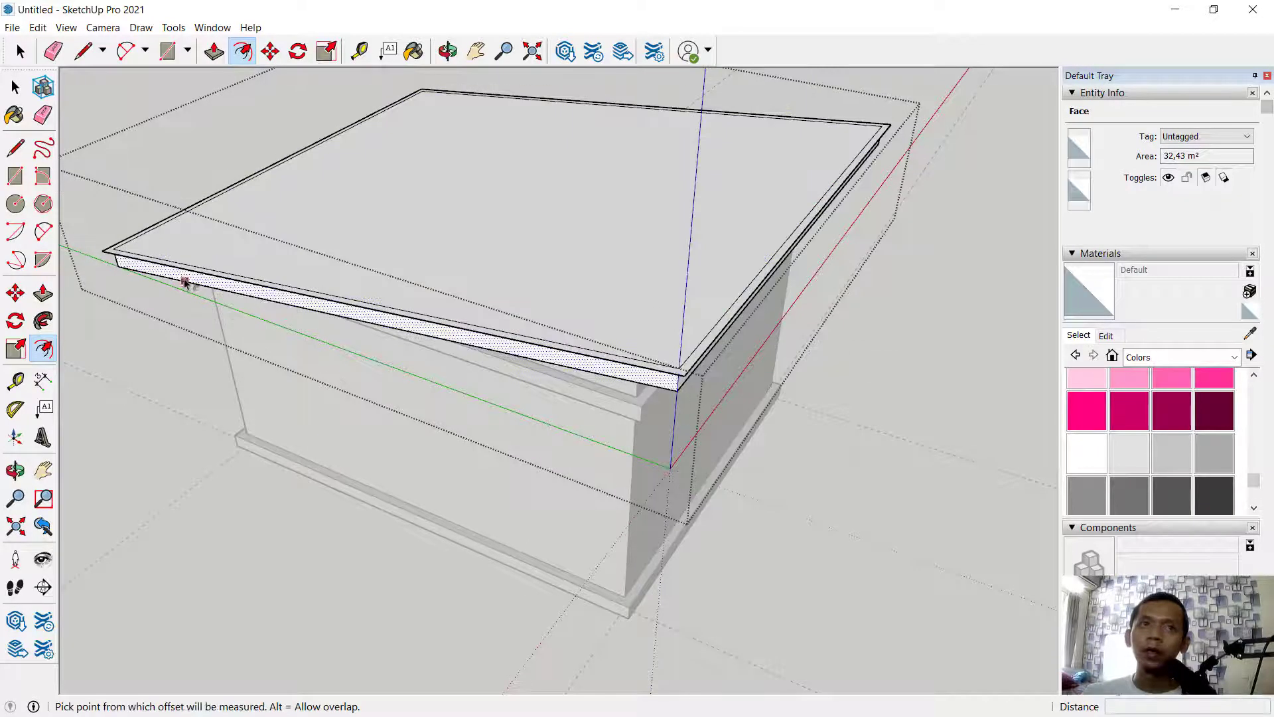
click(39, 300)
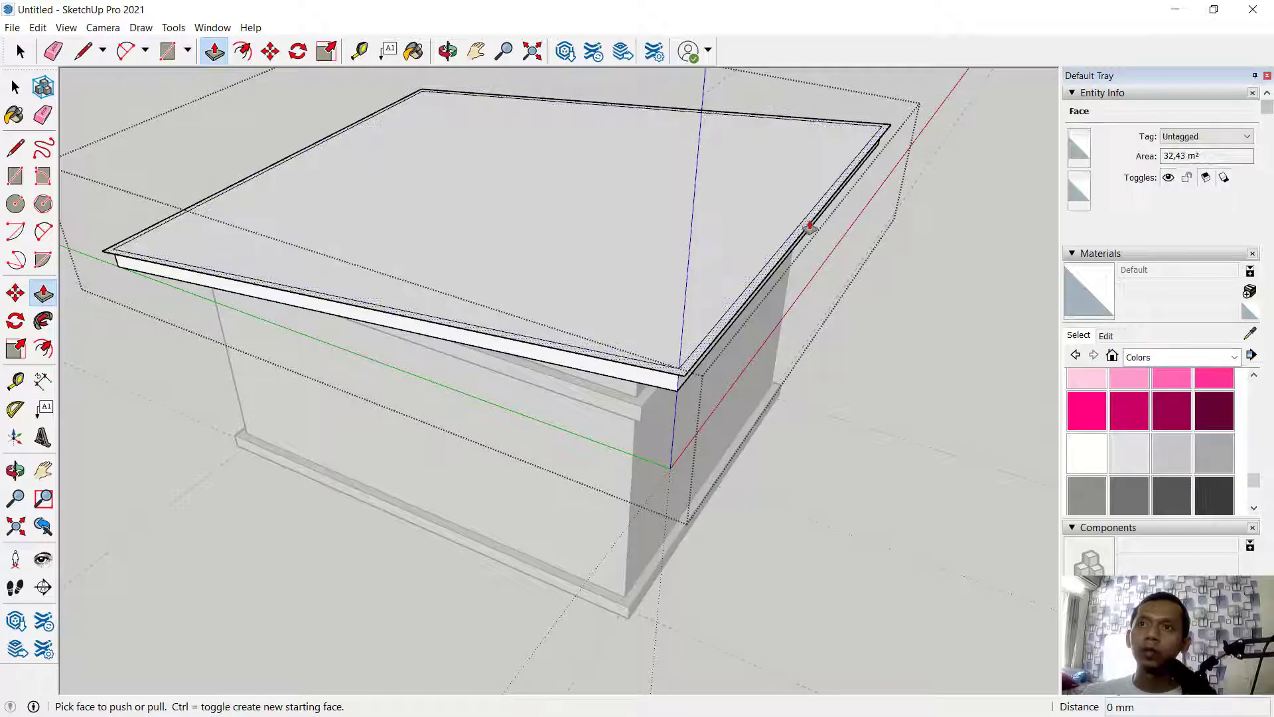
click(809, 225)
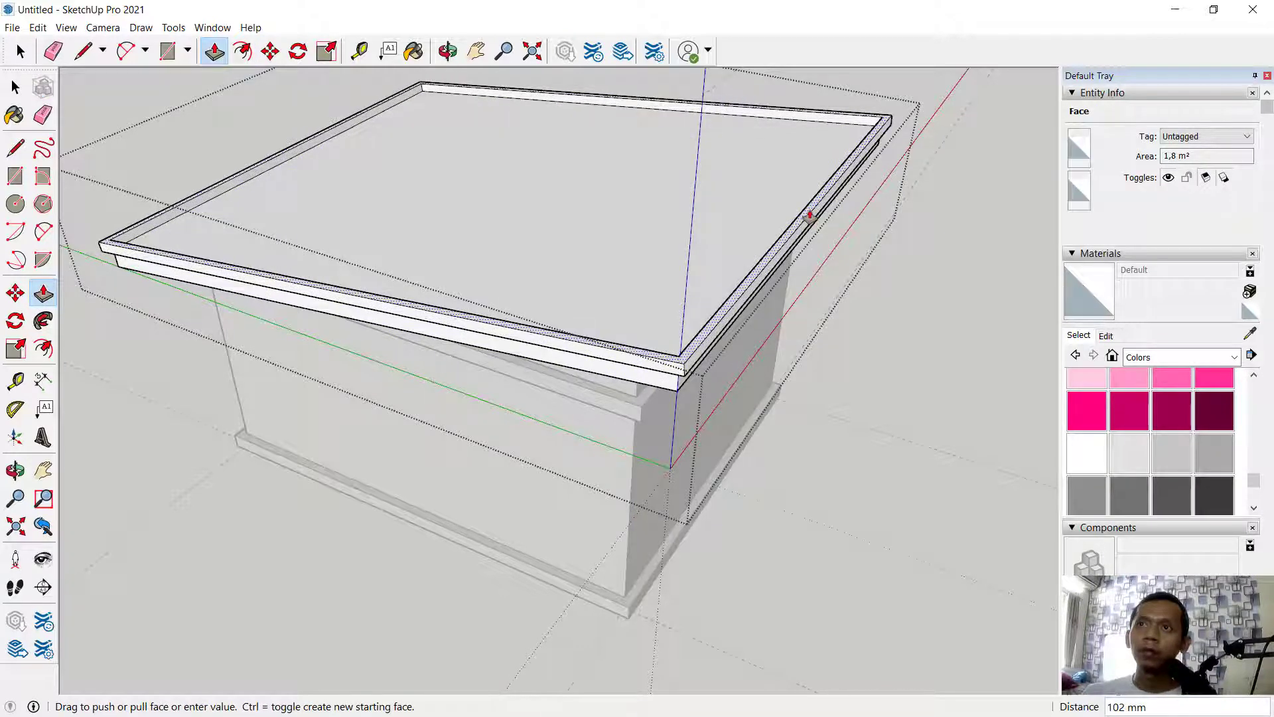
click(803, 214)
click(722, 219)
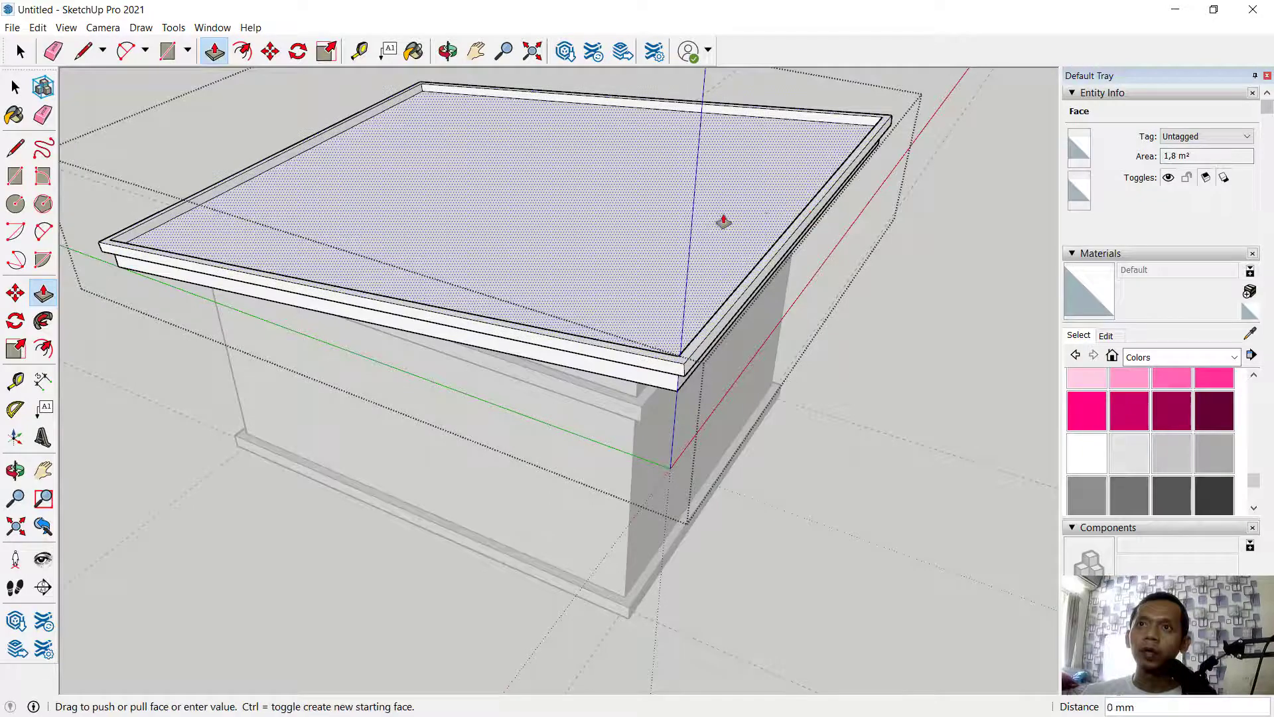
click(825, 196)
middle_drag(859, 208, 785, 457)
key(space)
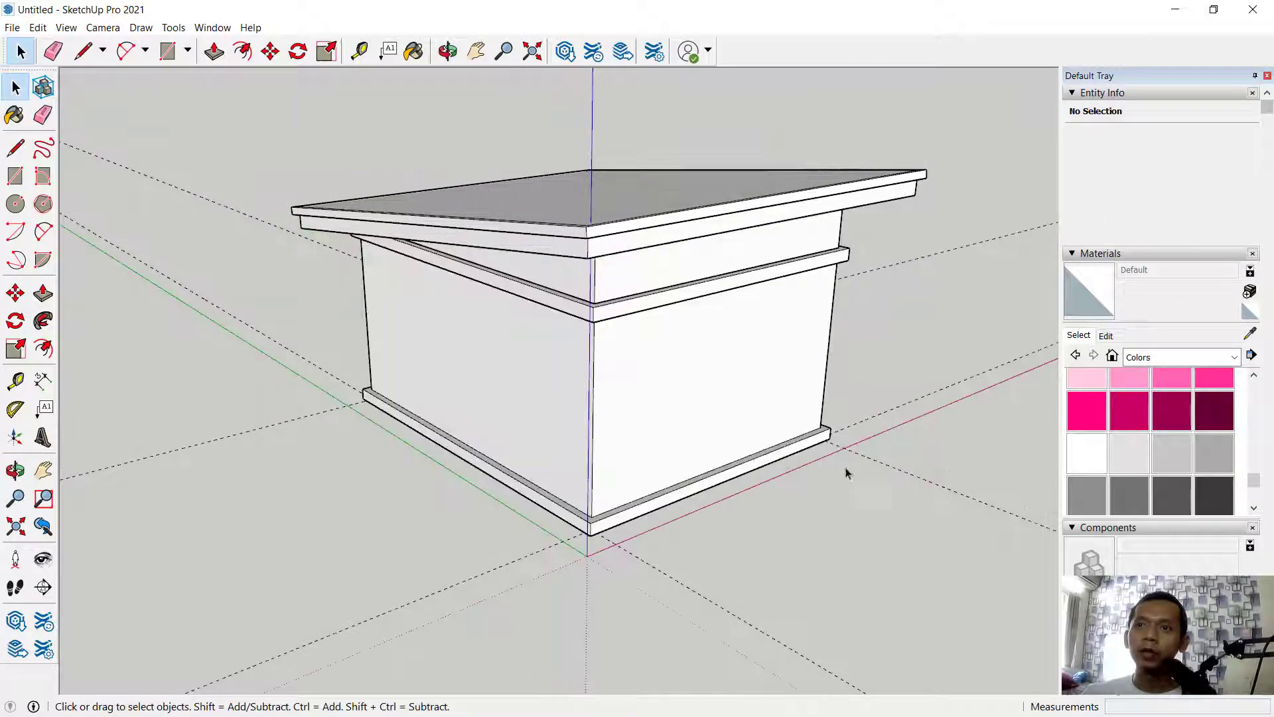
Hide the base trim around the box's bottom and bring the front wall into view.
right_click(798, 451)
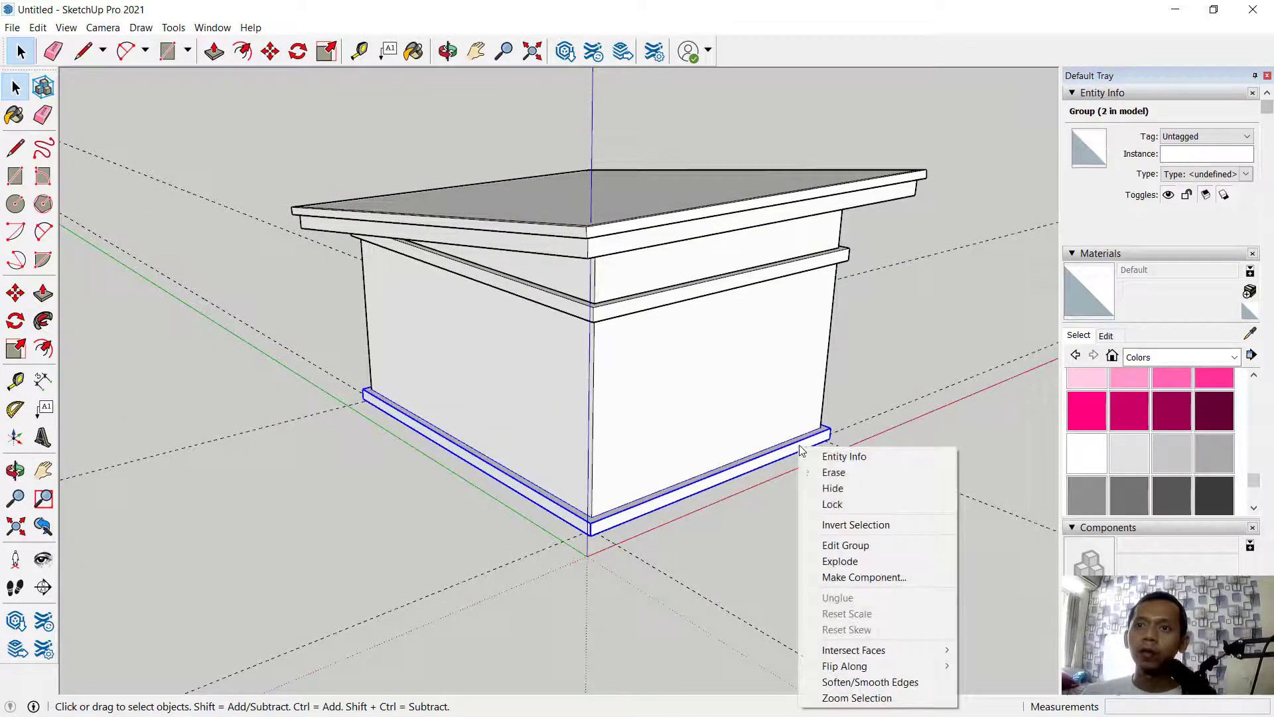
click(836, 494)
middle_drag(717, 511, 690, 539)
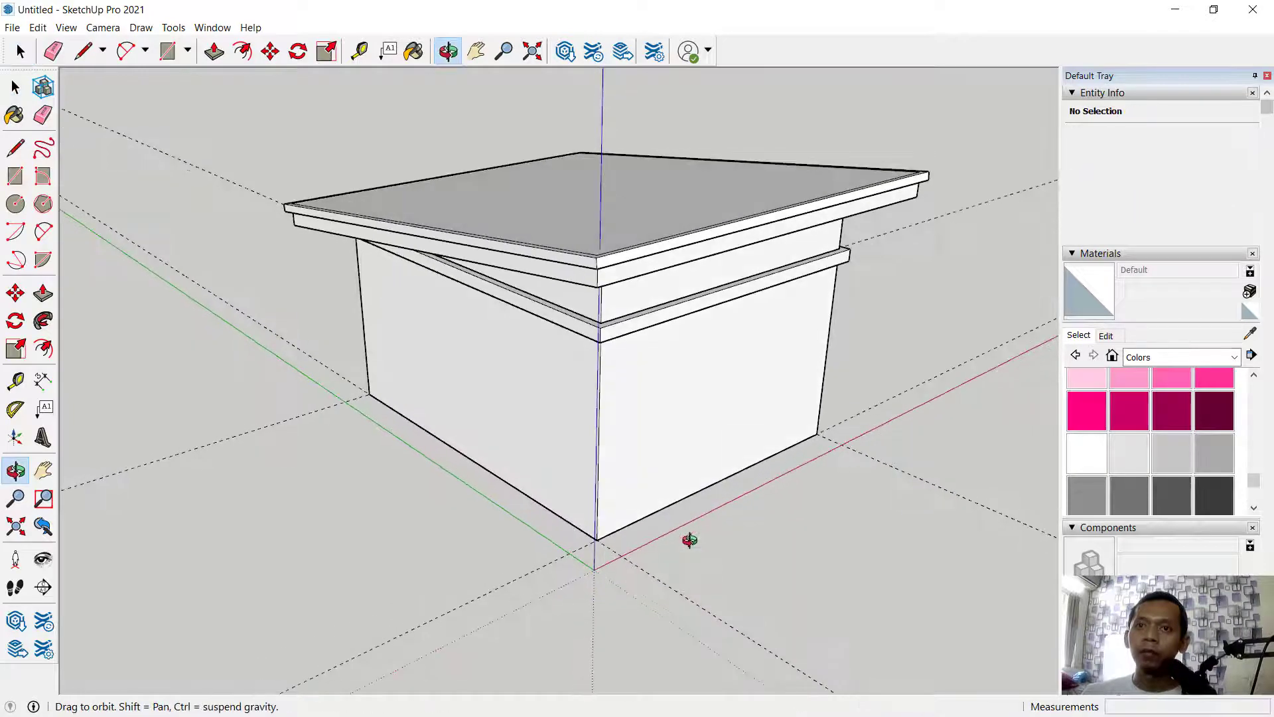
triple_click(681, 415)
middle_drag(680, 415, 379, 406)
click(266, 364)
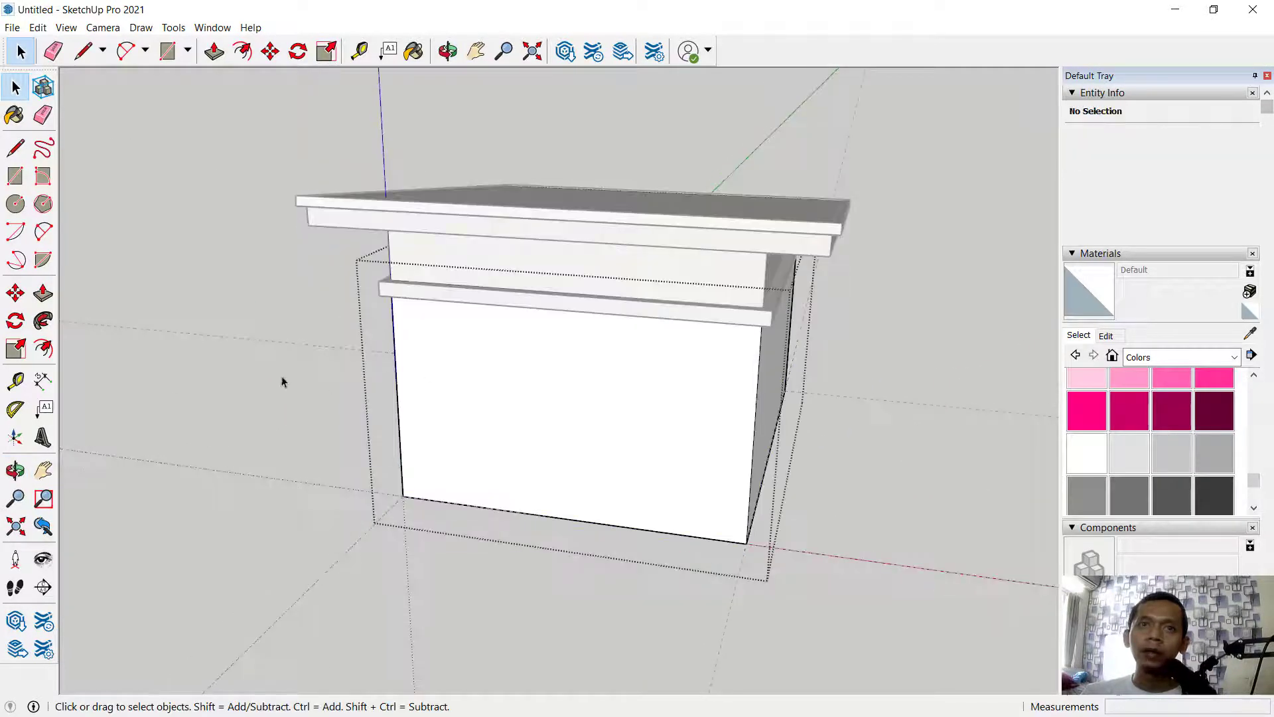
scroll(282, 383, up, 2)
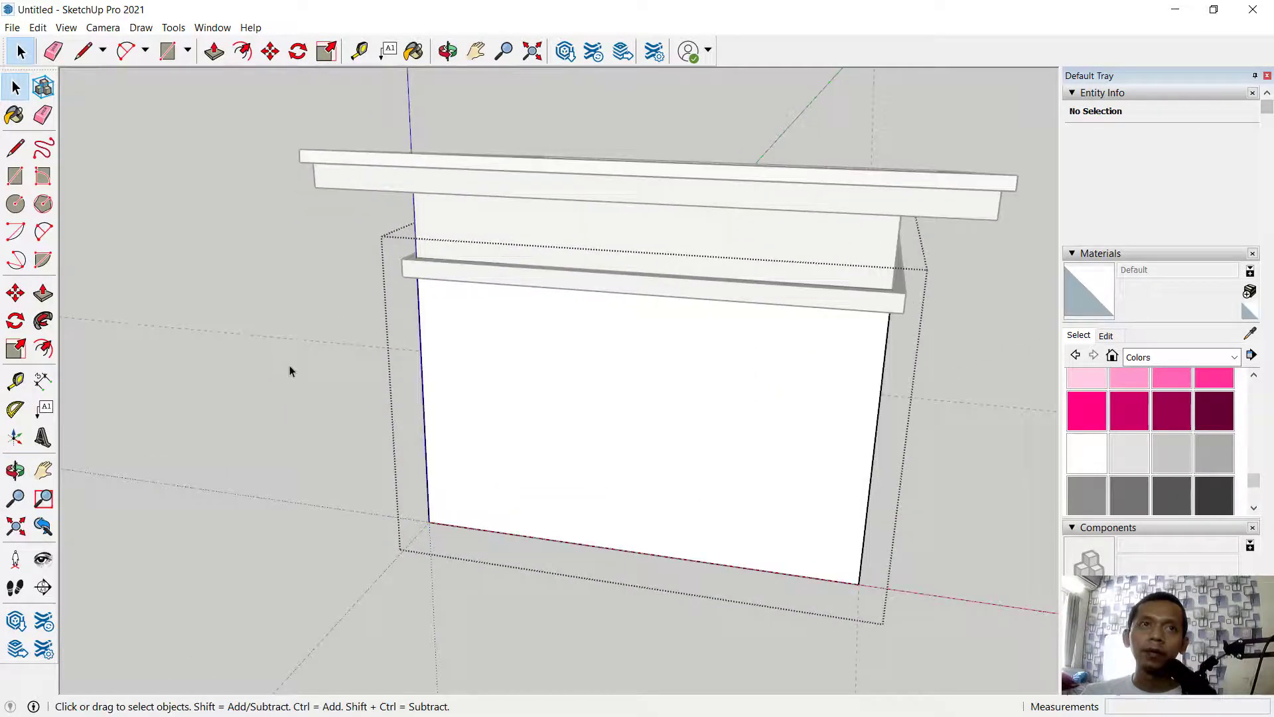
Place guides 150 mm from the front wall's left edge and 100 mm above its bottom.
click(15, 381)
scroll(417, 449, up, 3)
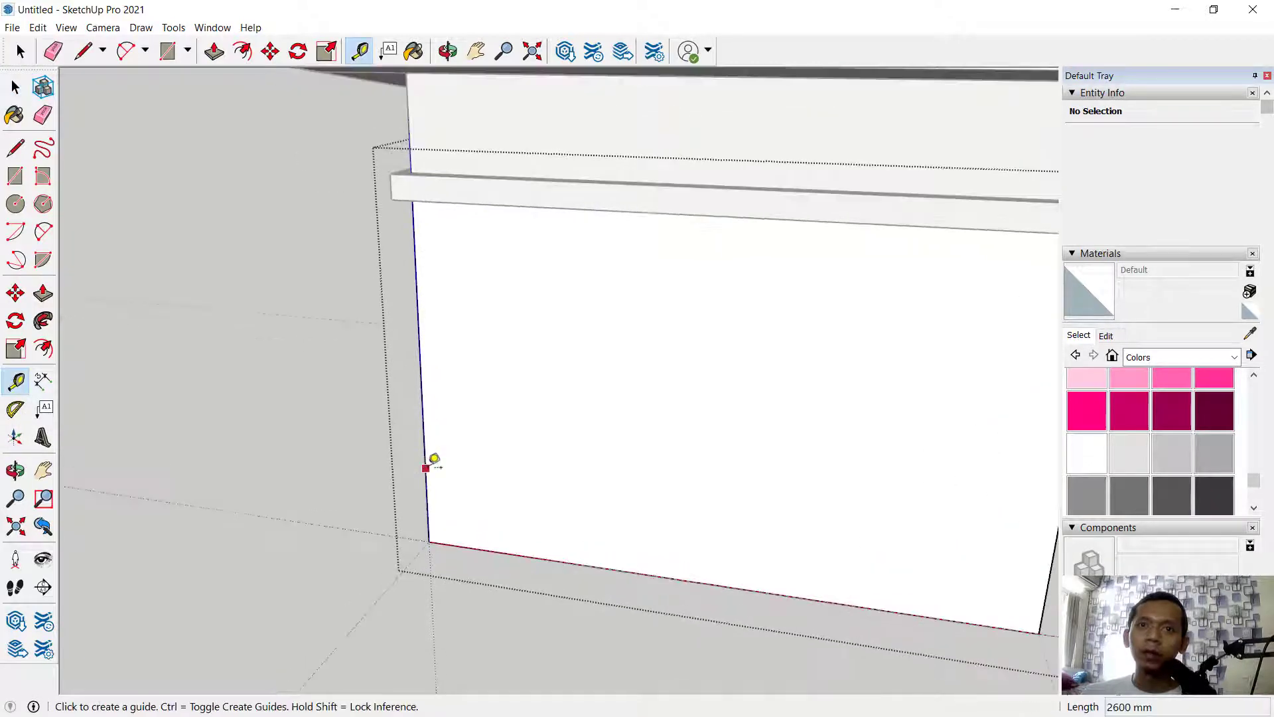
click(424, 457)
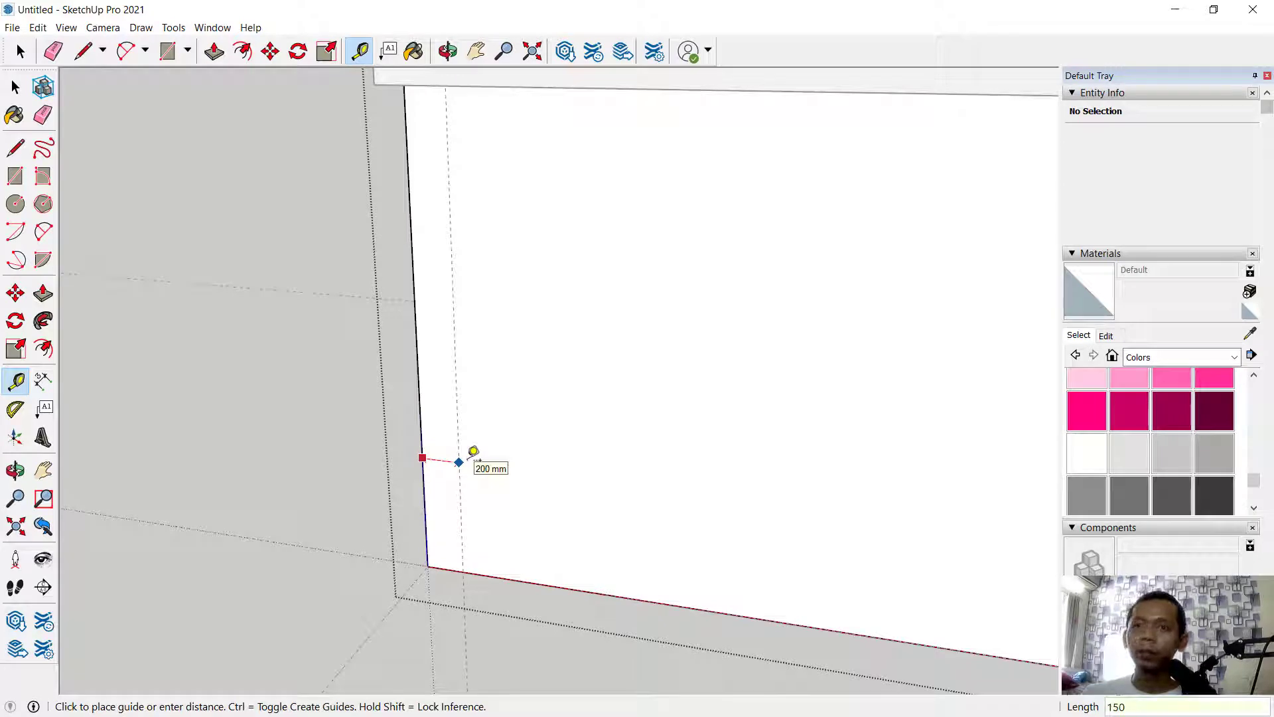
key(Return)
click(528, 577)
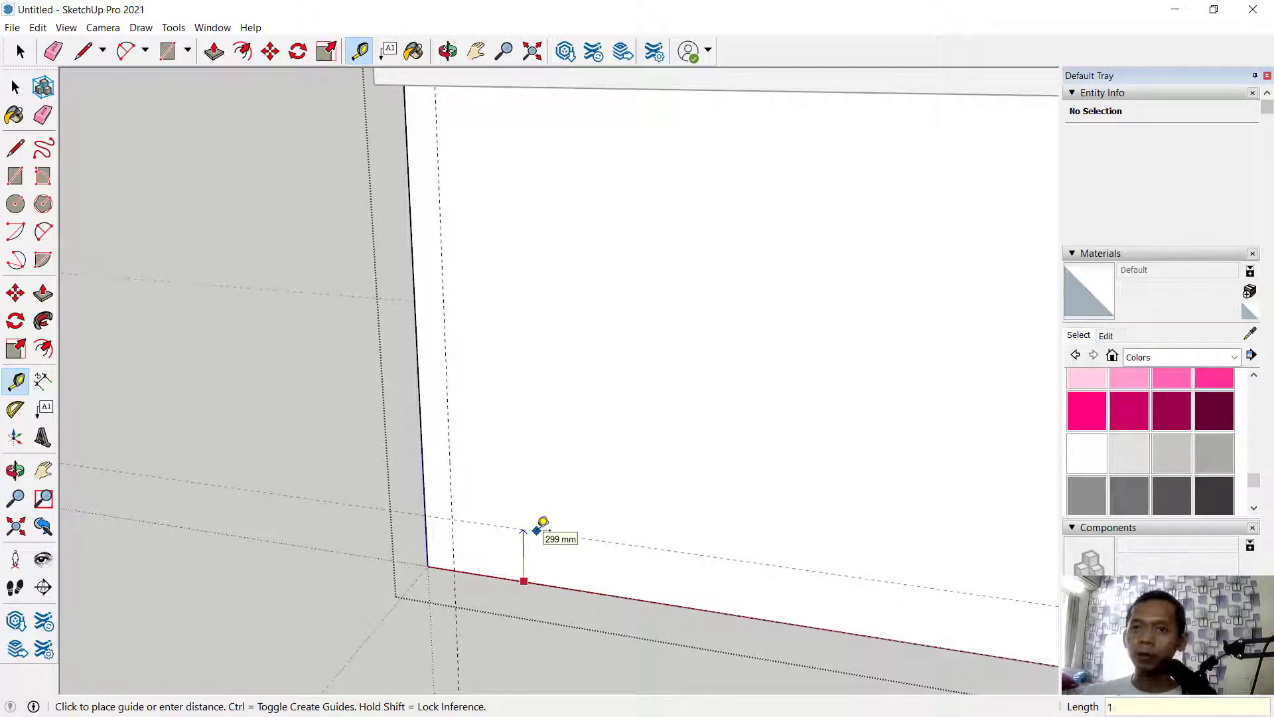
key(Return)
scroll(365, 434, down, 6)
middle_drag(369, 407, 229, 416)
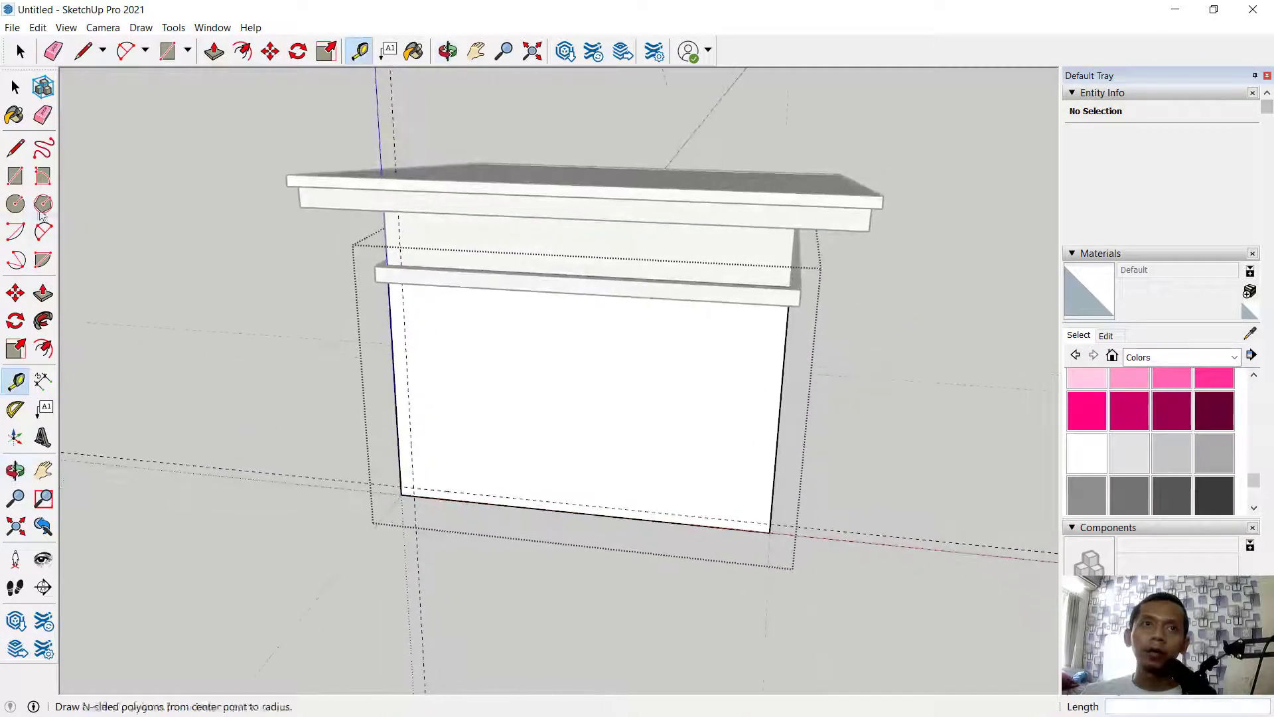
Draw the 2128 × 1315 mm door rectangle starting from the guides' crossing.
click(16, 176)
scroll(491, 499, up, 3)
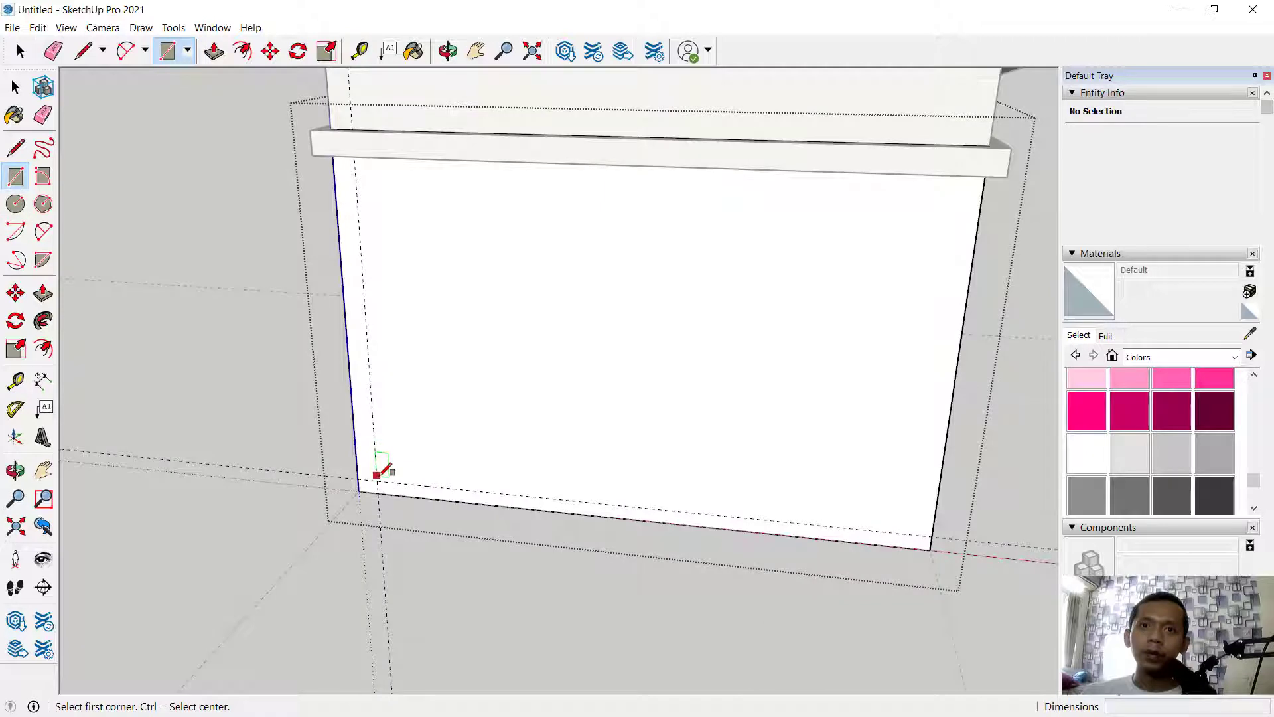
click(377, 480)
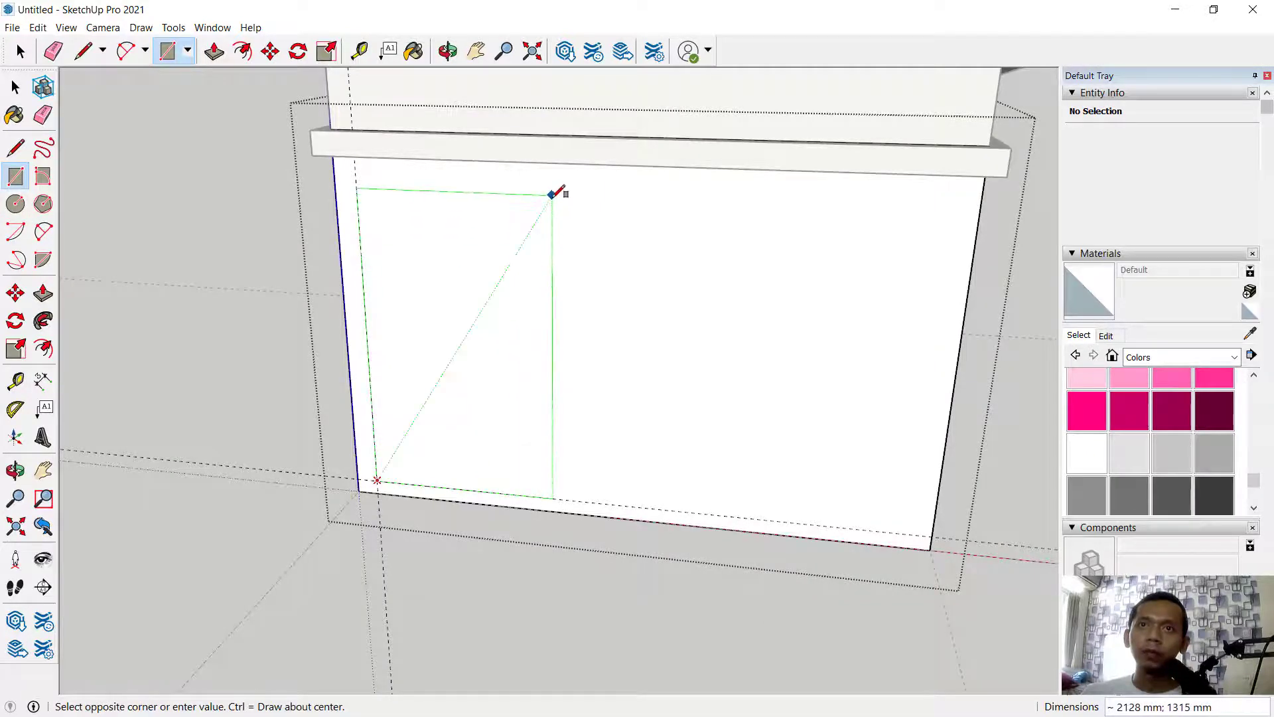
click(552, 195)
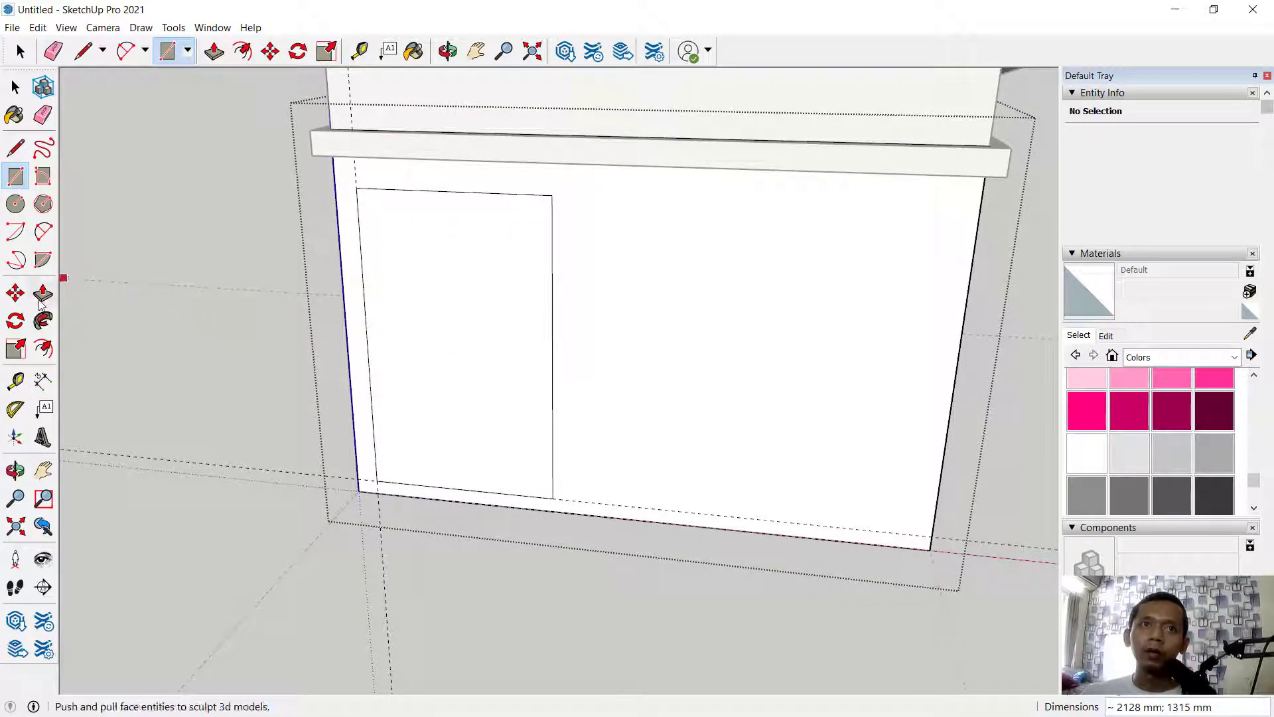
Push the doorway rectangle 150 mm through the front wall.
click(43, 293)
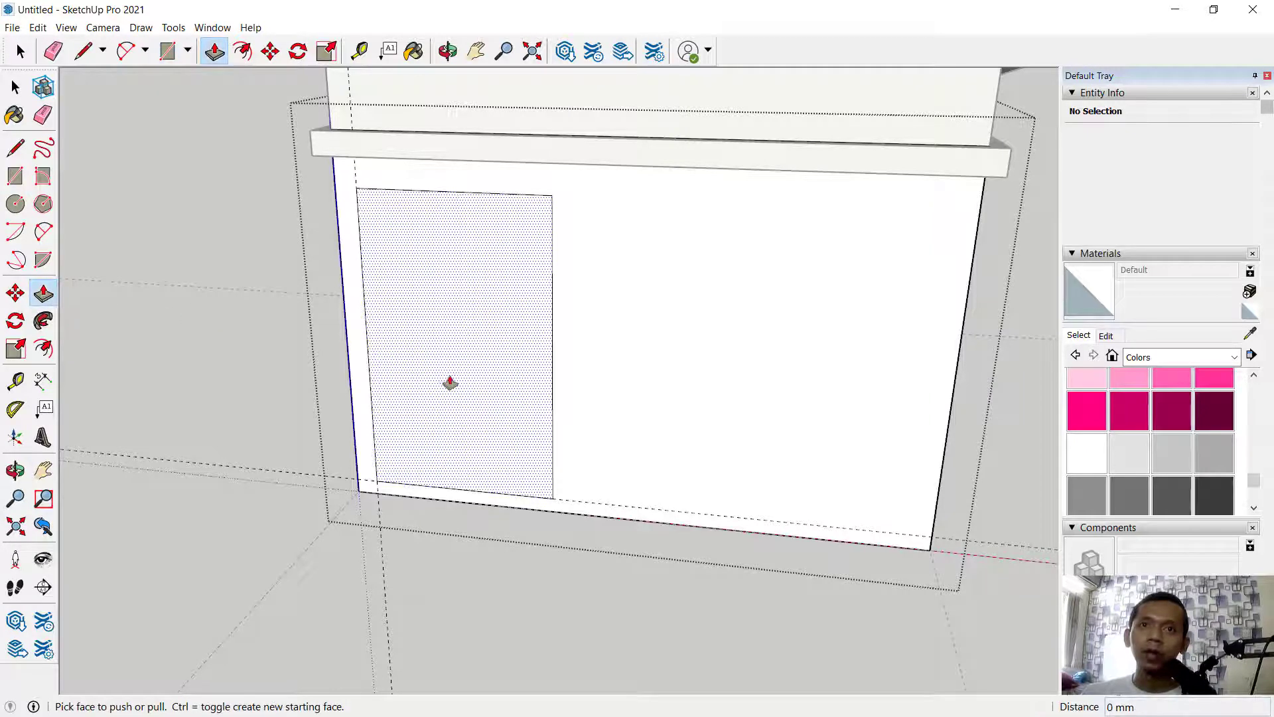
click(450, 383)
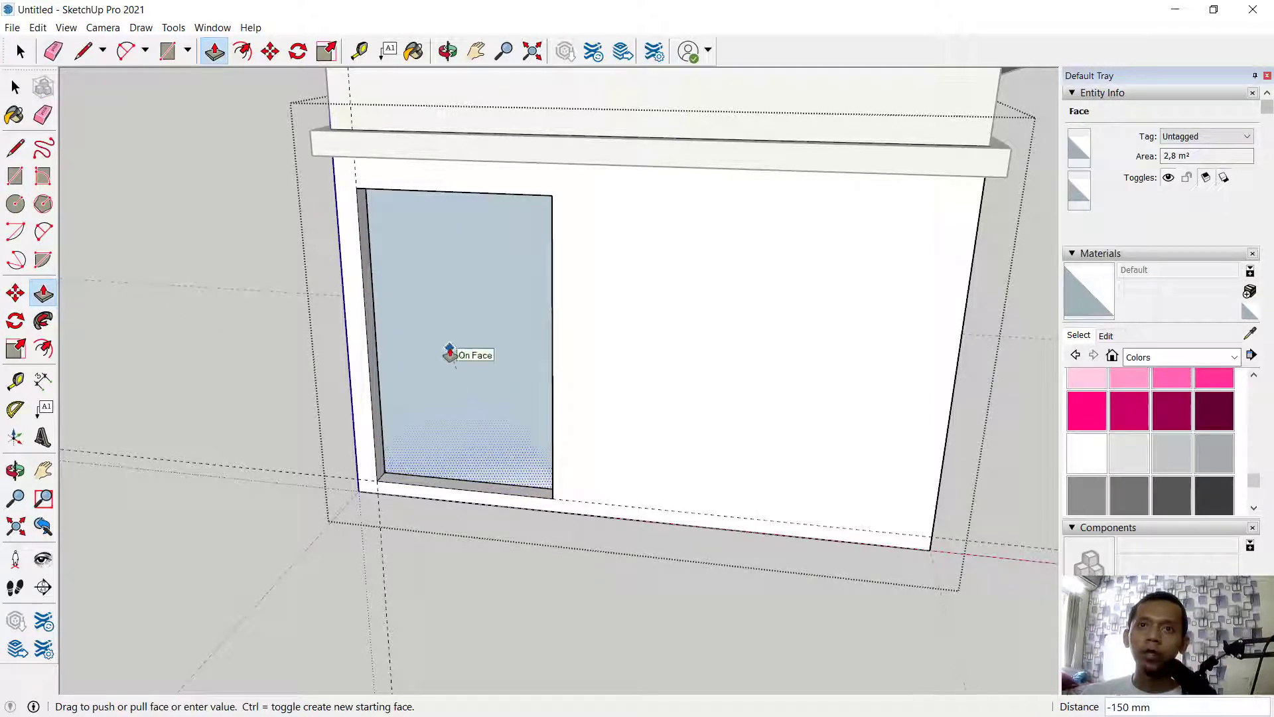
click(450, 355)
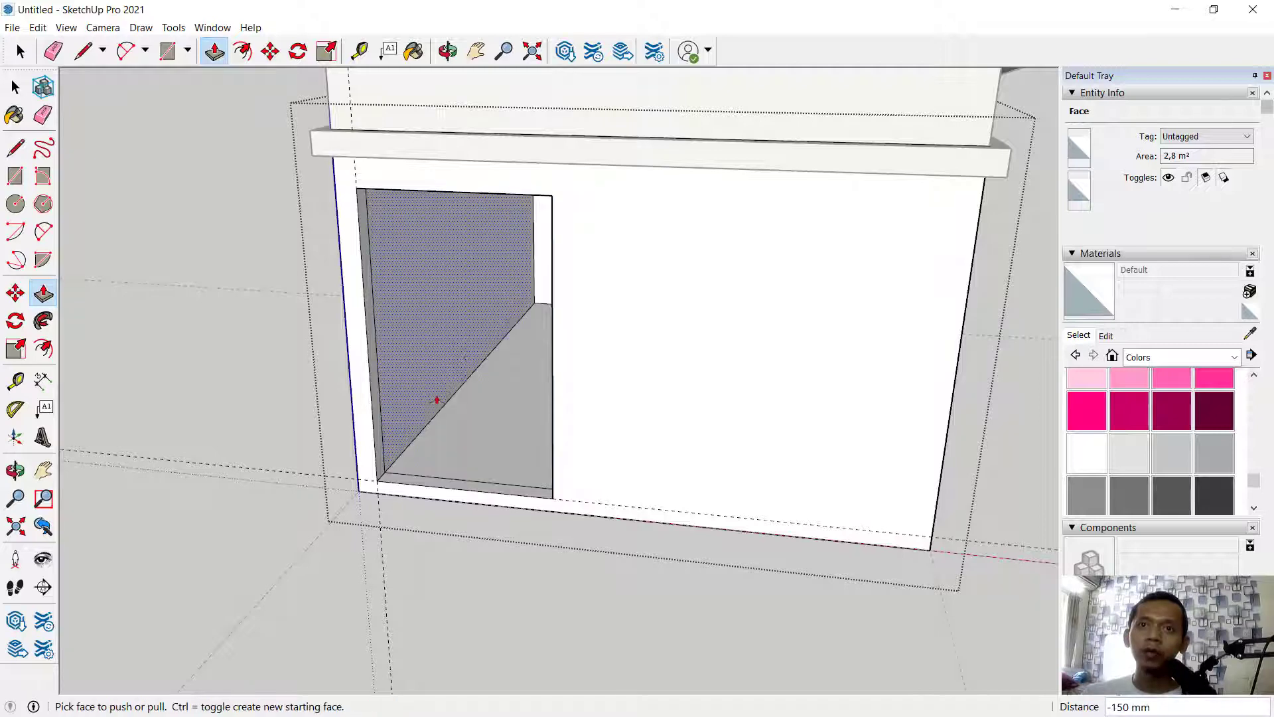
middle_drag(224, 421, 270, 376)
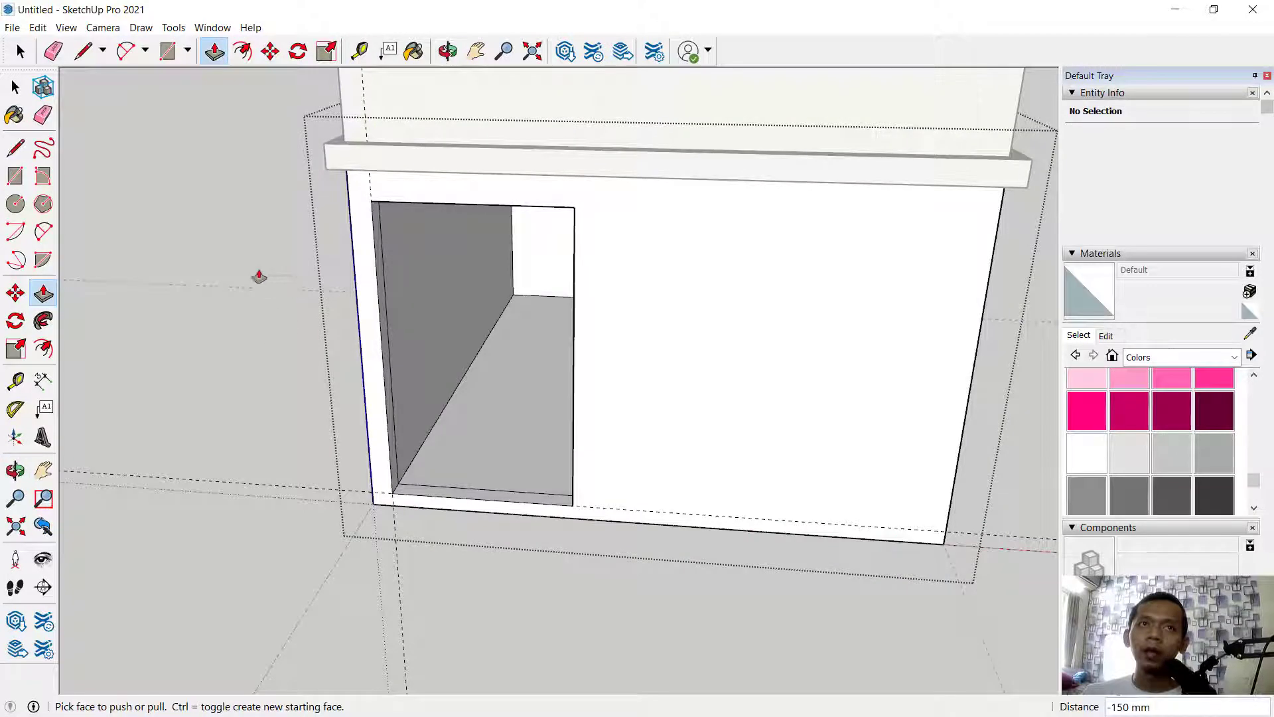
click(20, 52)
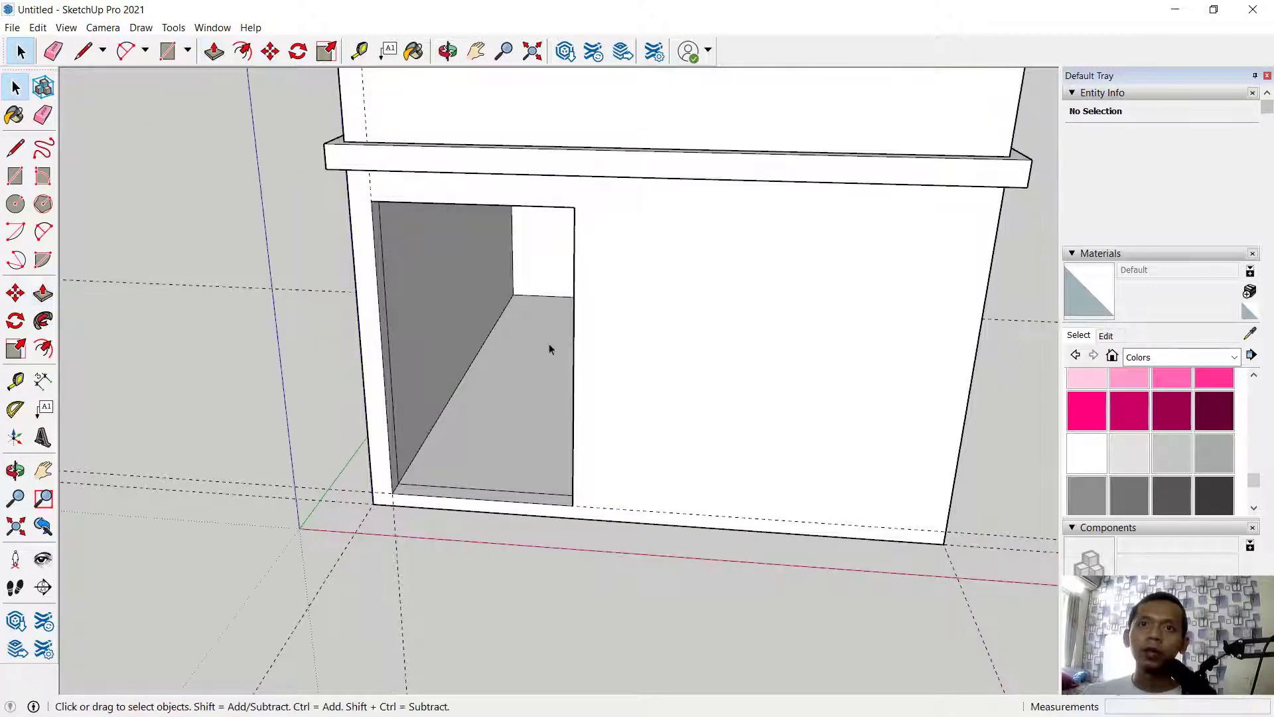
scroll(550, 349, down, 5)
middle_drag(549, 347, 523, 330)
scroll(524, 330, up, 2)
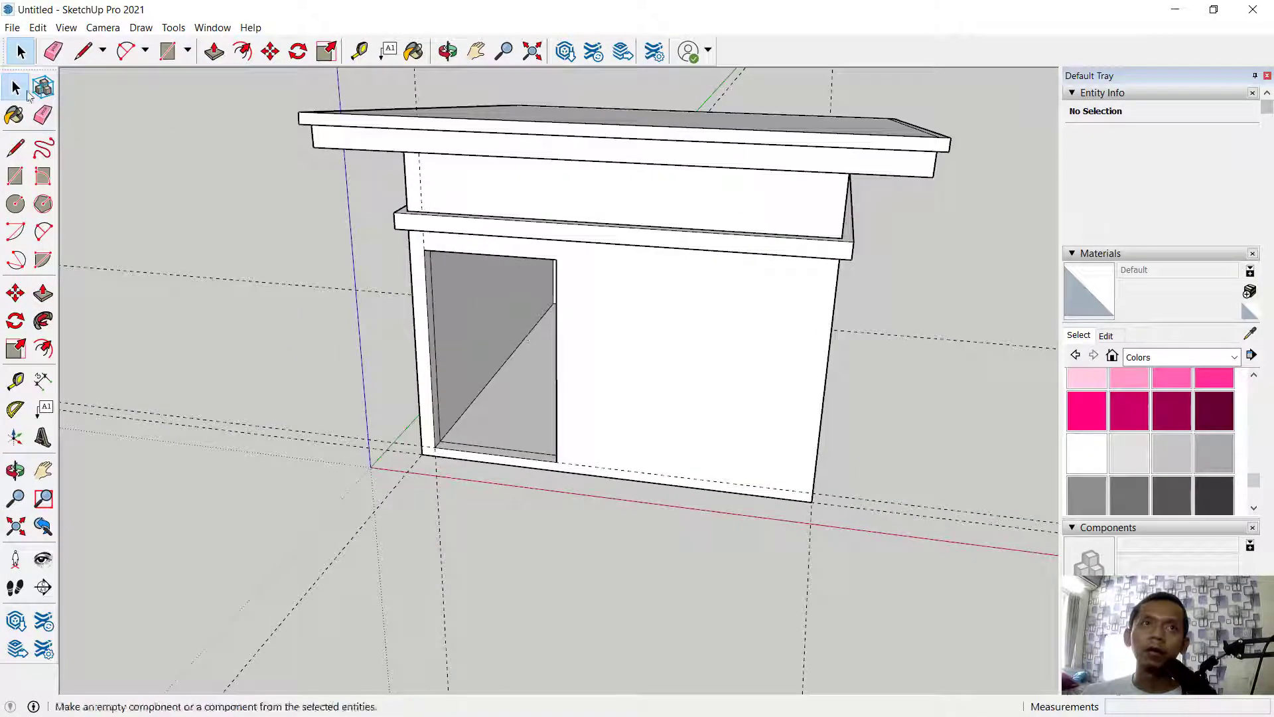
click(12, 27)
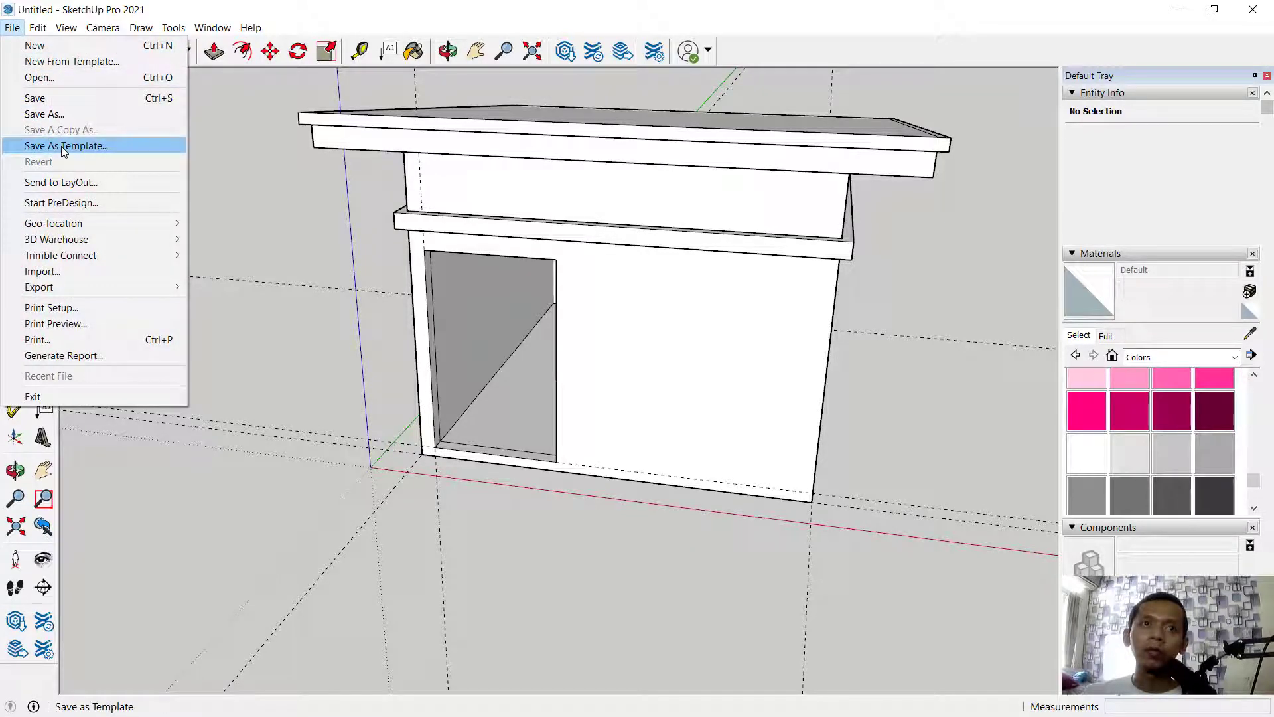
Import the Door model from Downloads and place it in the doorway.
click(85, 272)
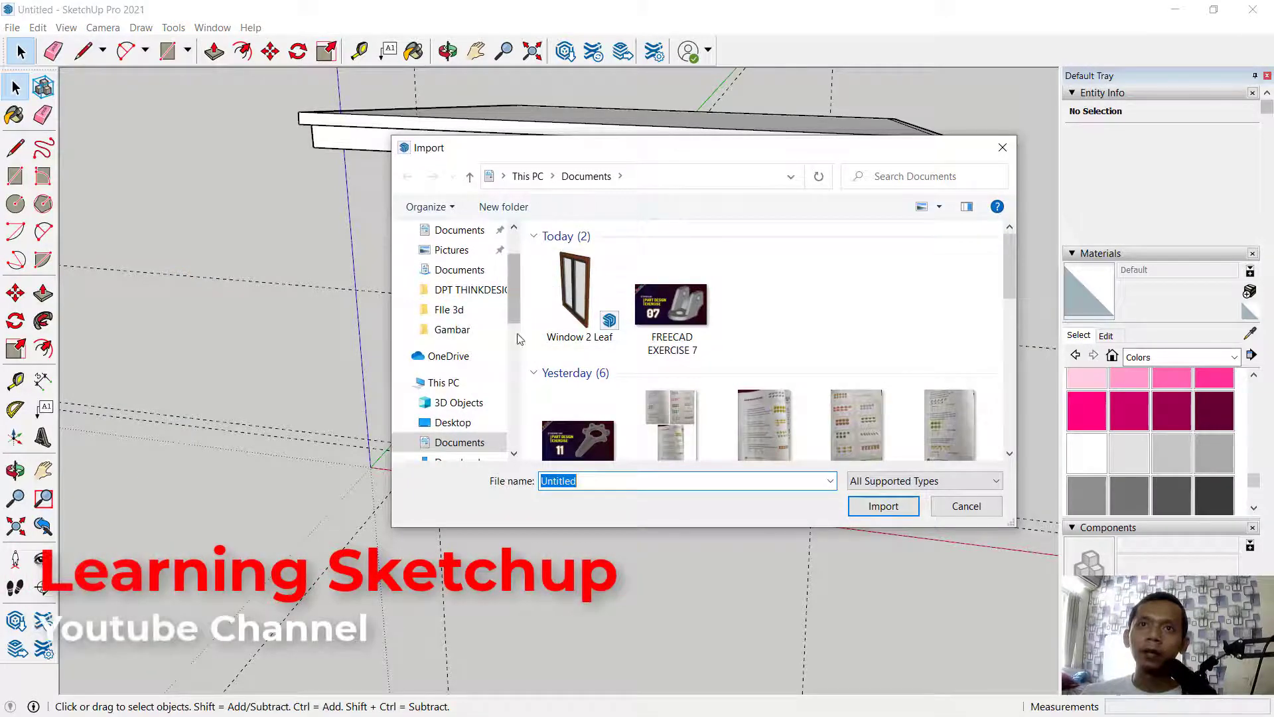
drag(515, 277, 515, 255)
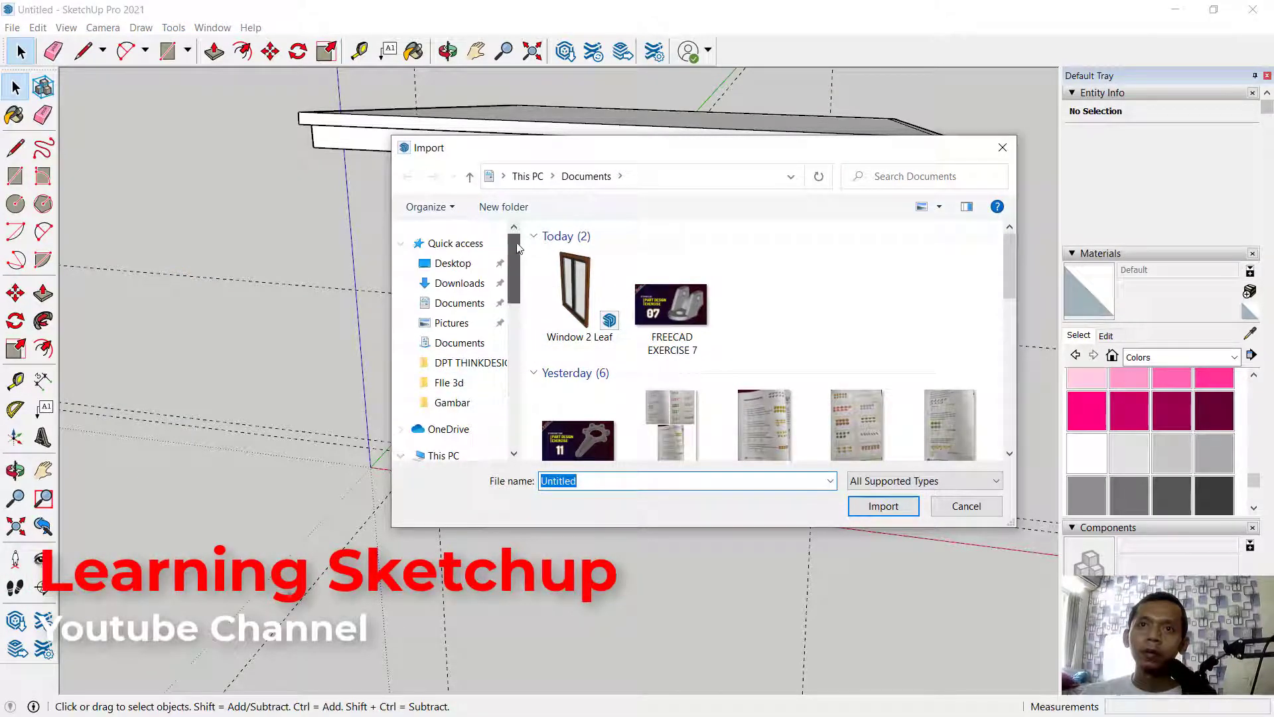
click(454, 286)
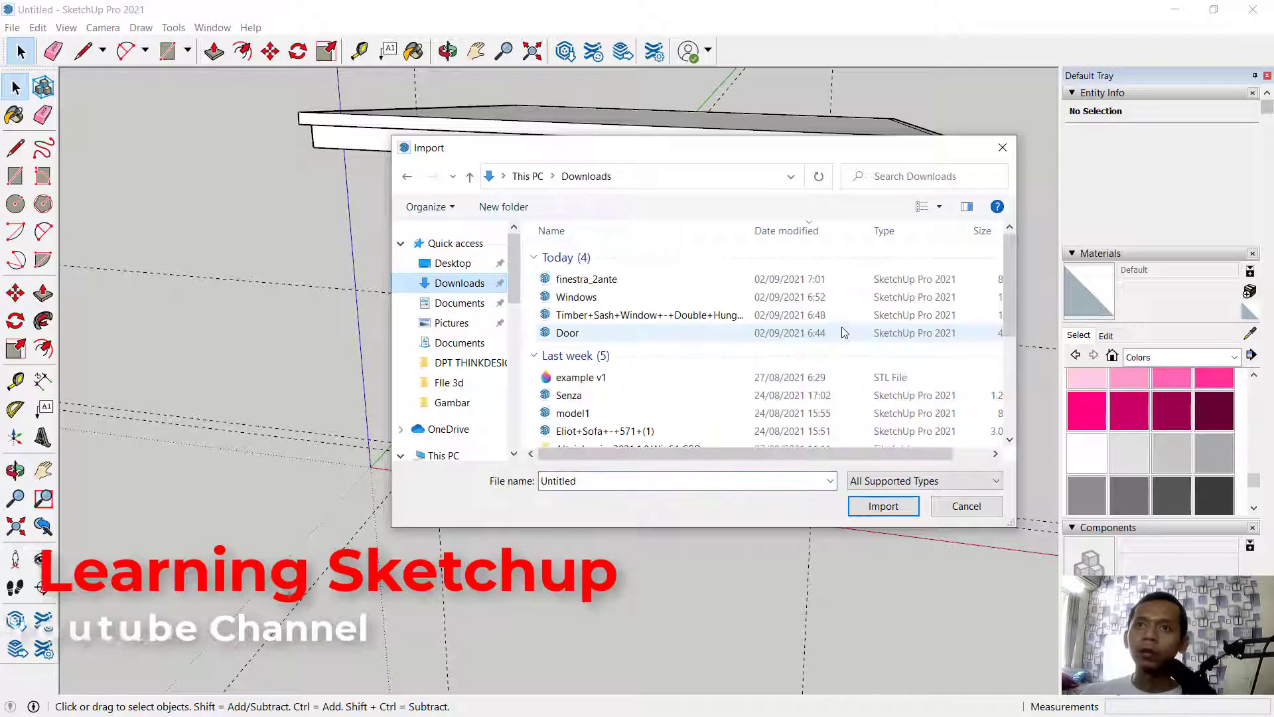
click(586, 334)
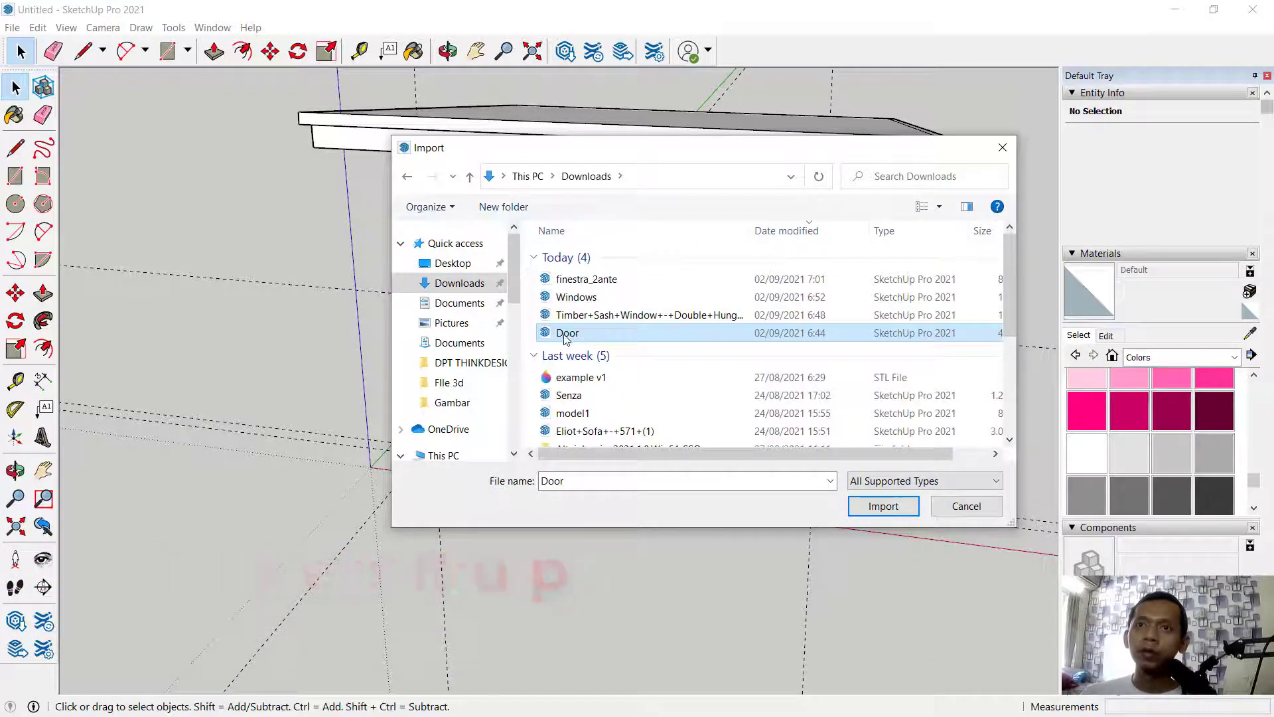
click(882, 507)
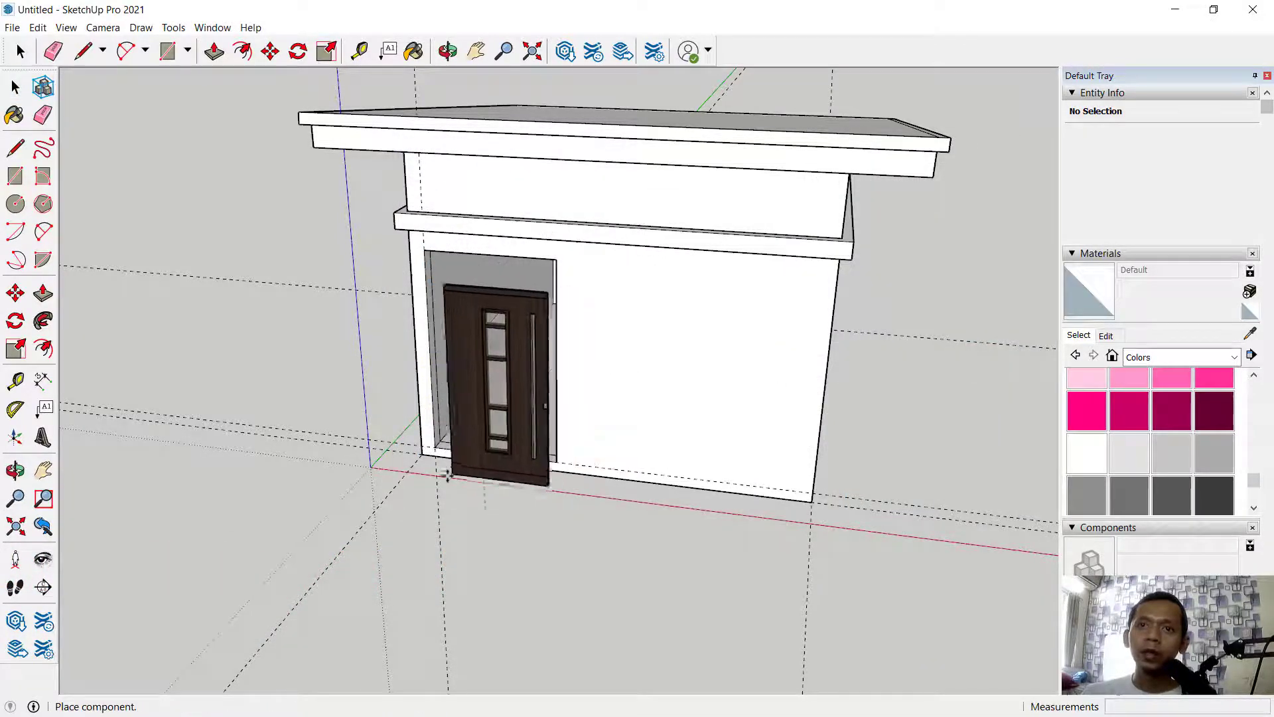
click(432, 506)
middle_drag(432, 505, 754, 441)
Move the door by its bottom corner onto the doorway's bottom corner.
key(m)
scroll(575, 532, up, 8)
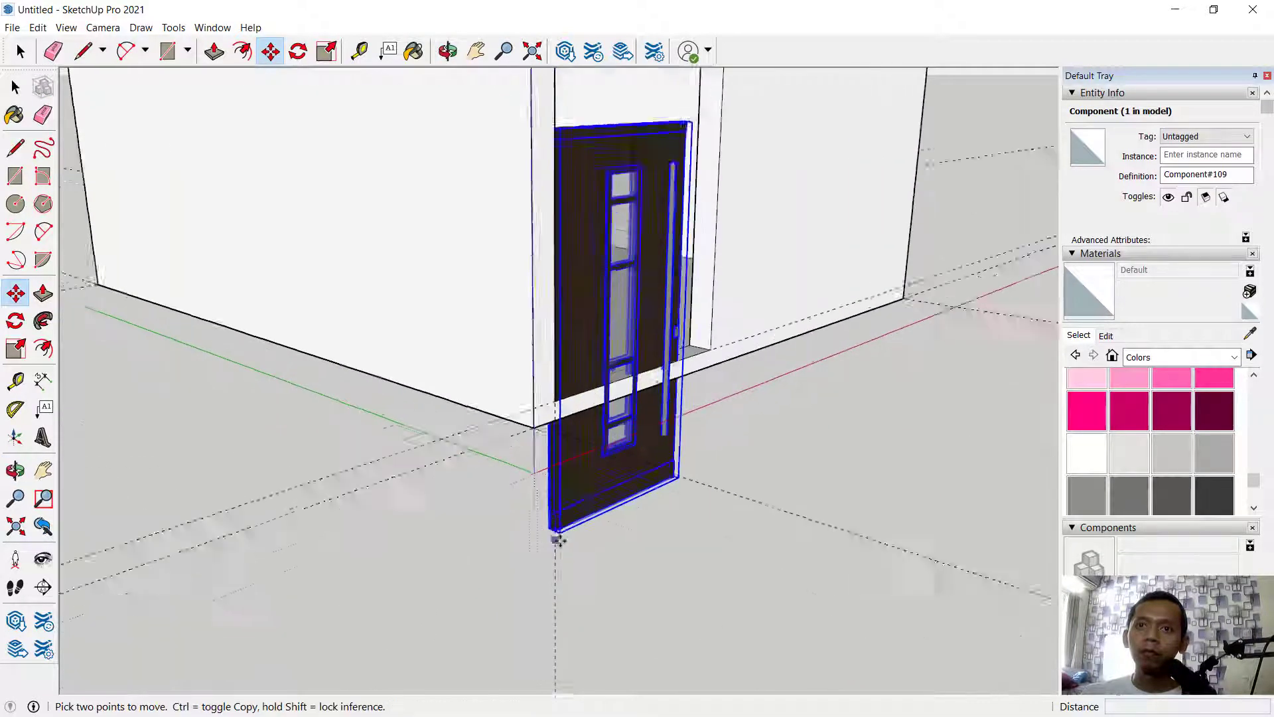
scroll(553, 529, up, 2)
scroll(546, 530, up, 5)
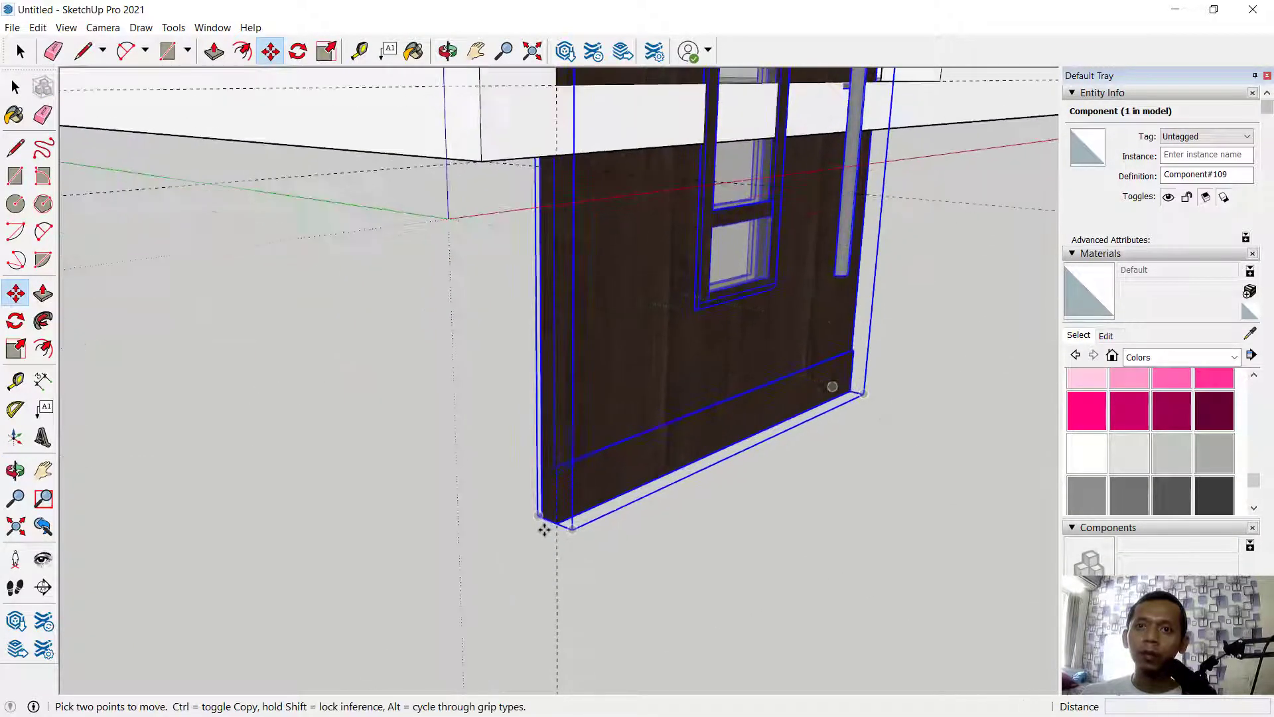
click(544, 524)
scroll(545, 524, down, 6)
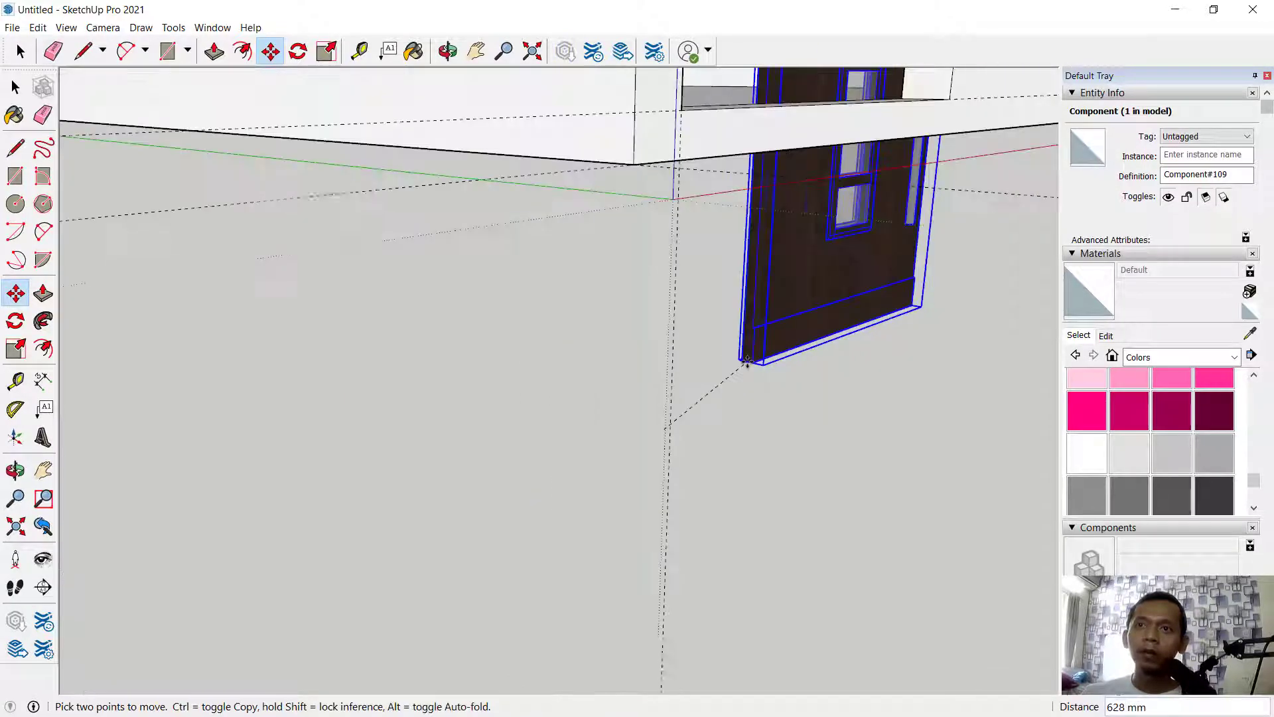
middle_drag(730, 372, 259, 326)
scroll(259, 326, up, 6)
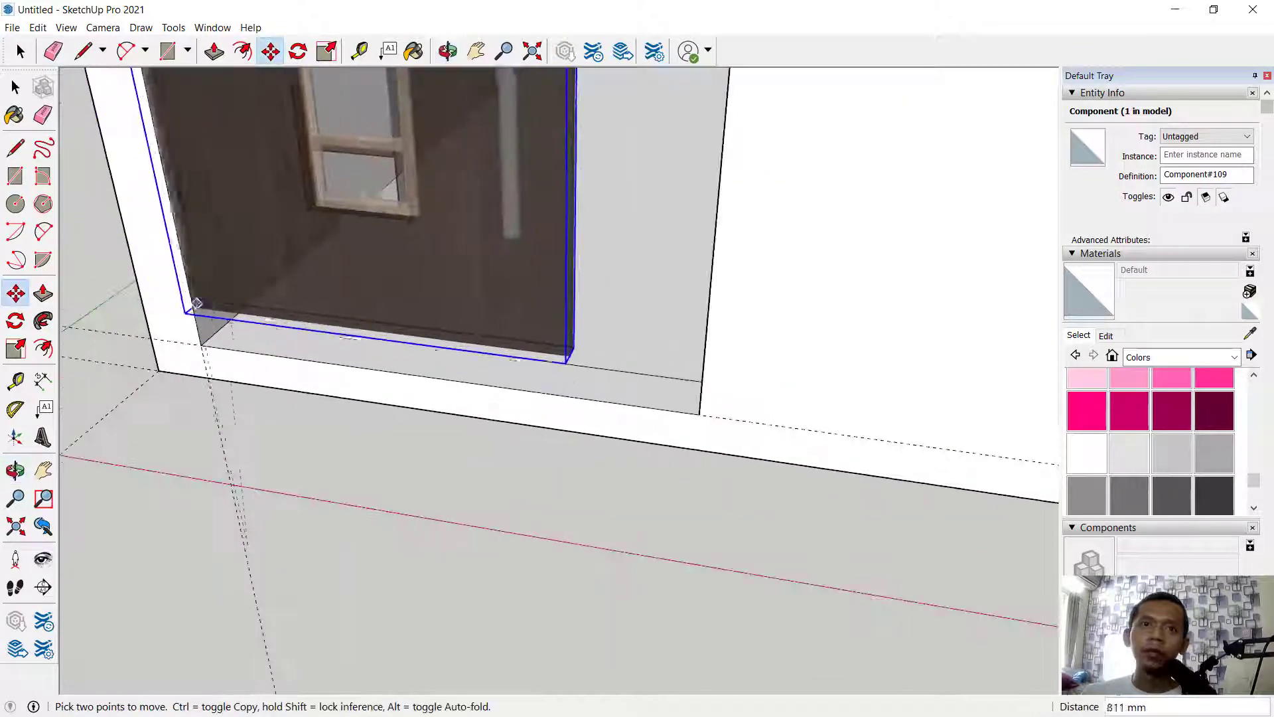
click(199, 350)
scroll(199, 350, down, 6)
middle_drag(412, 358, 583, 375)
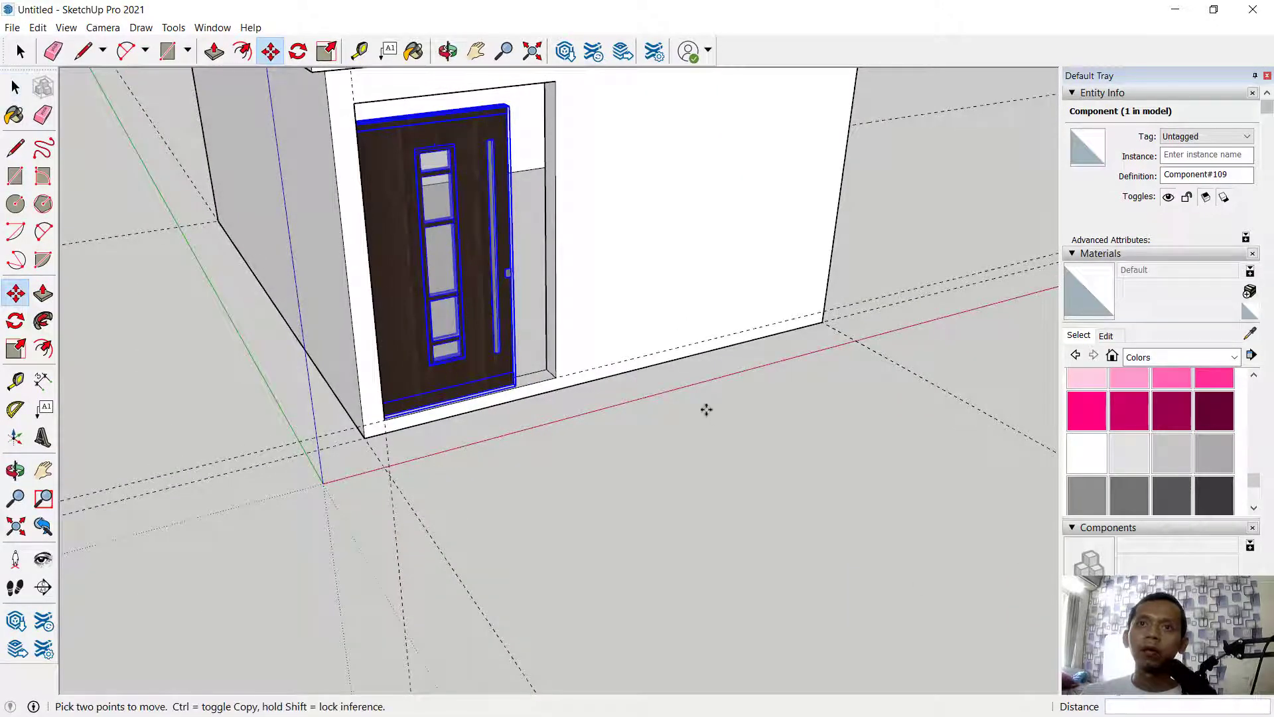
Shift the door into its adjusted position at the wall base.
click(703, 364)
click(698, 338)
key(space)
click(711, 384)
middle_drag(710, 384, 691, 307)
scroll(691, 307, up, 2)
scroll(527, 414, up, 2)
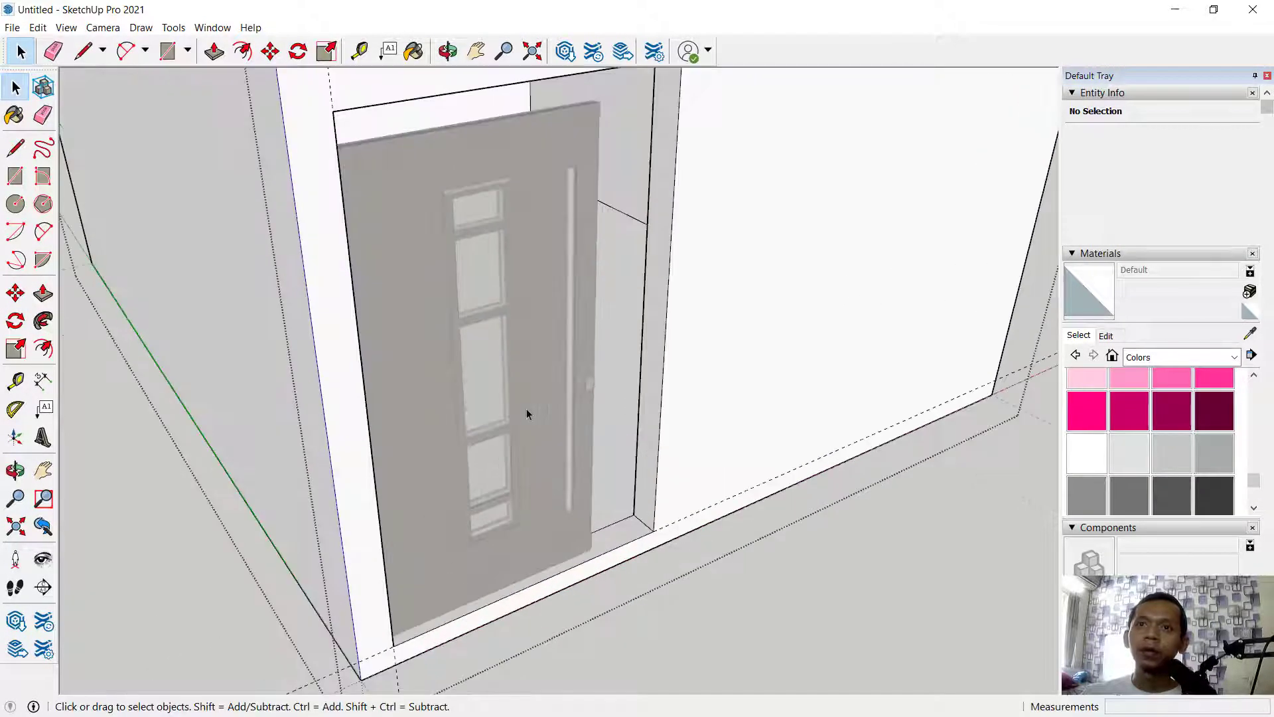
Push the doorway's side jamb and head onto the door's edge and top.
click(42, 292)
scroll(638, 506, up, 3)
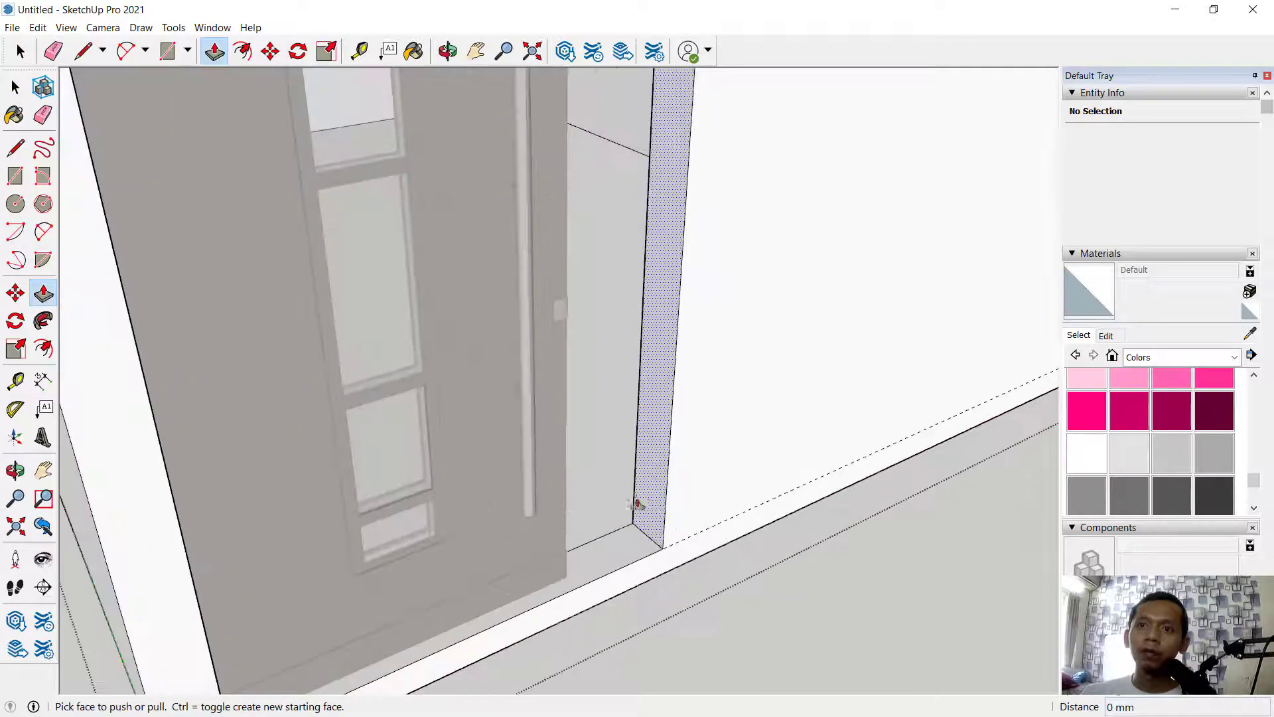
click(650, 478)
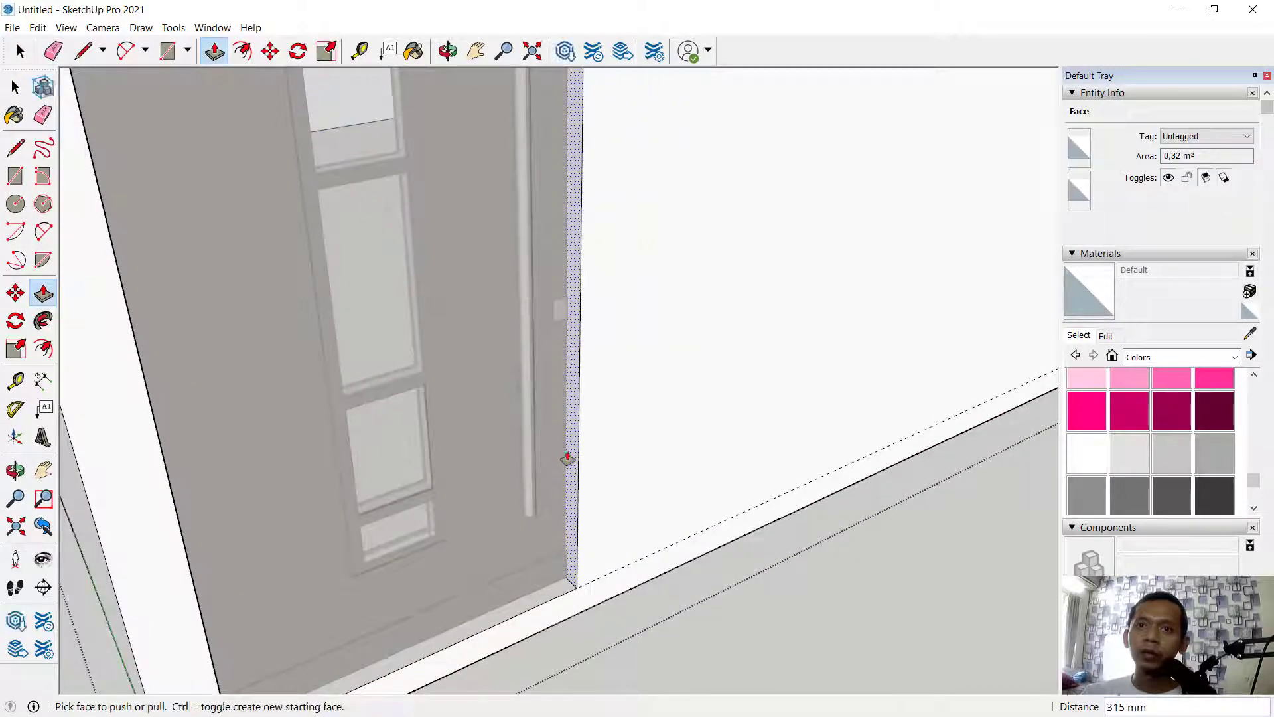
click(566, 453)
scroll(597, 452, down, 6)
middle_drag(569, 466, 538, 183)
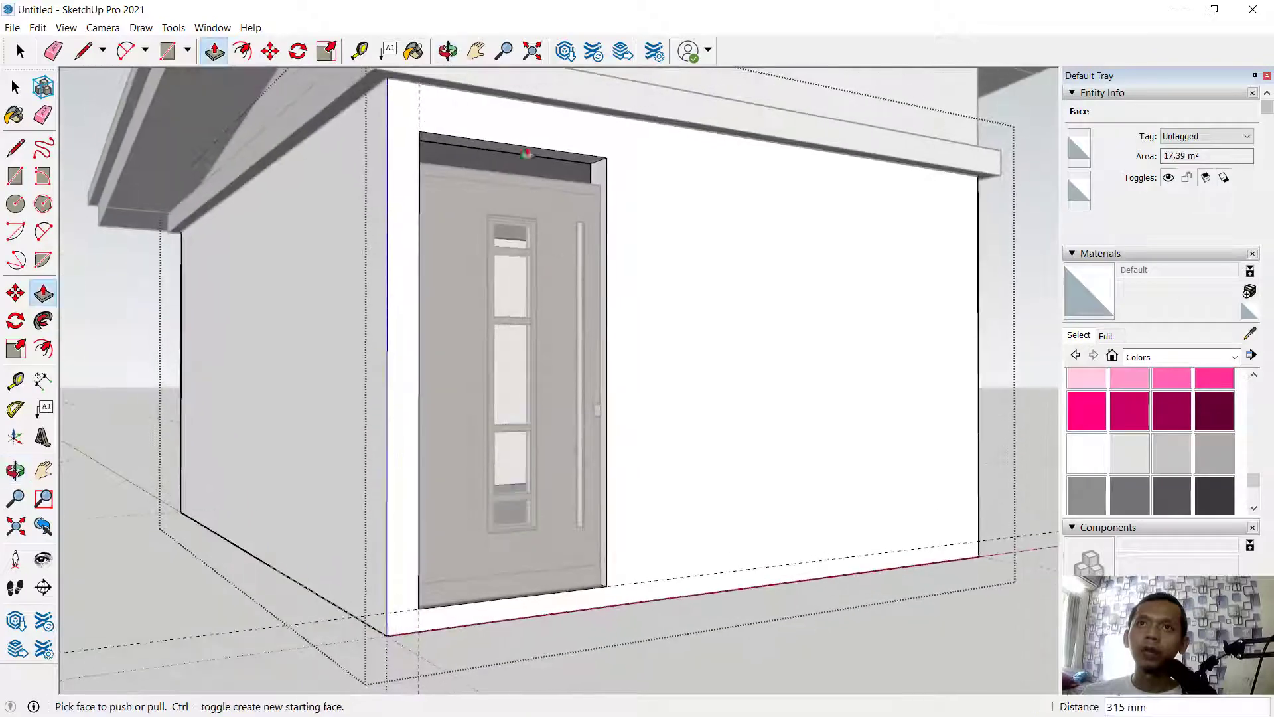
scroll(531, 179, up, 4)
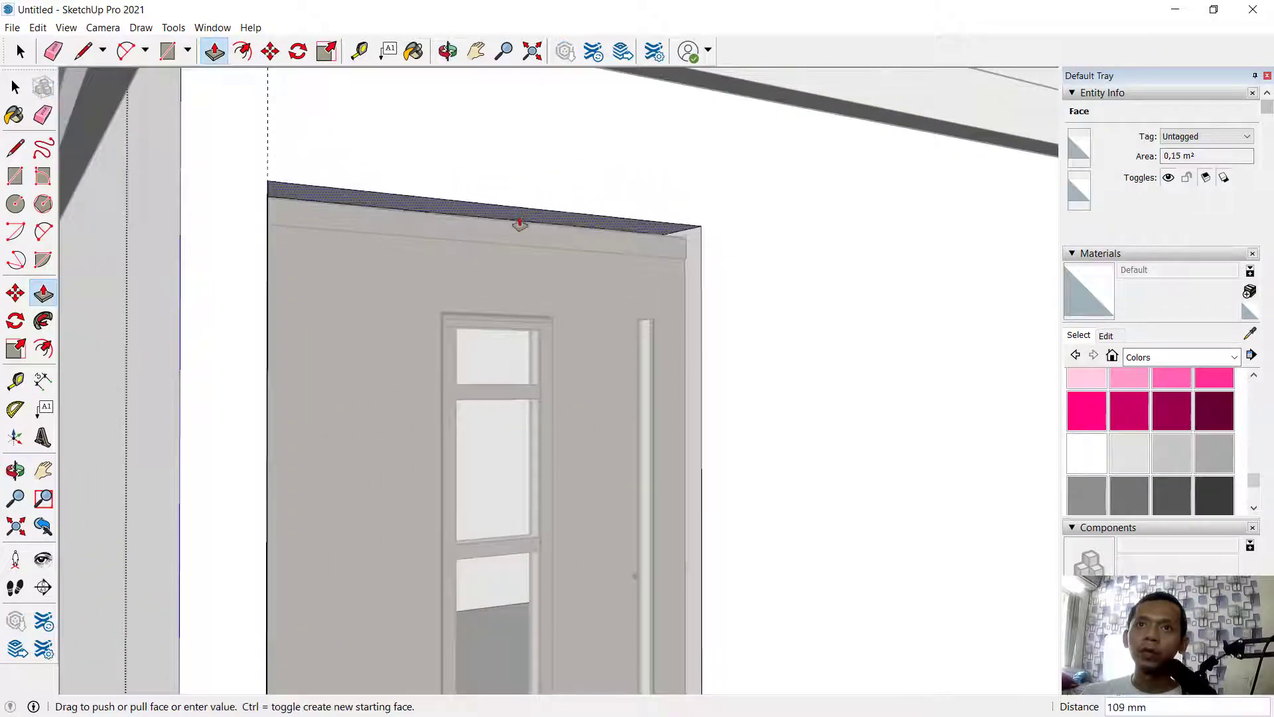
click(492, 227)
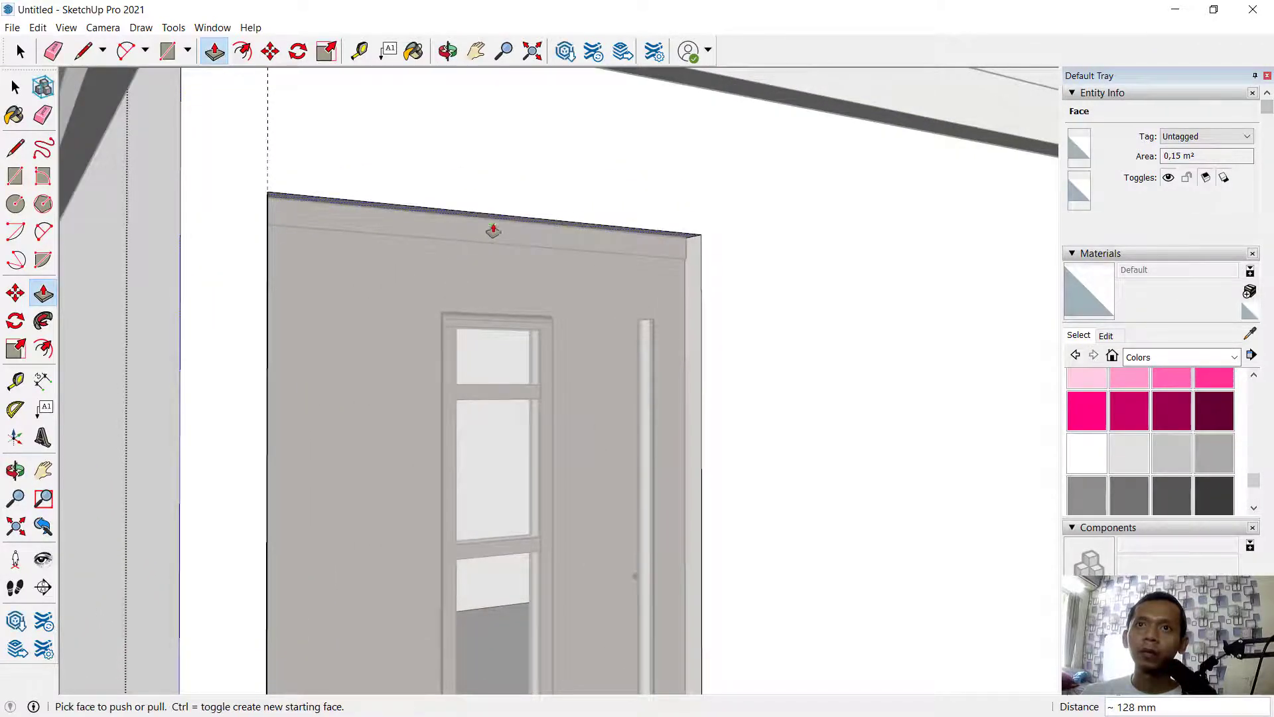
scroll(609, 276, down, 6)
scroll(538, 405, up, 3)
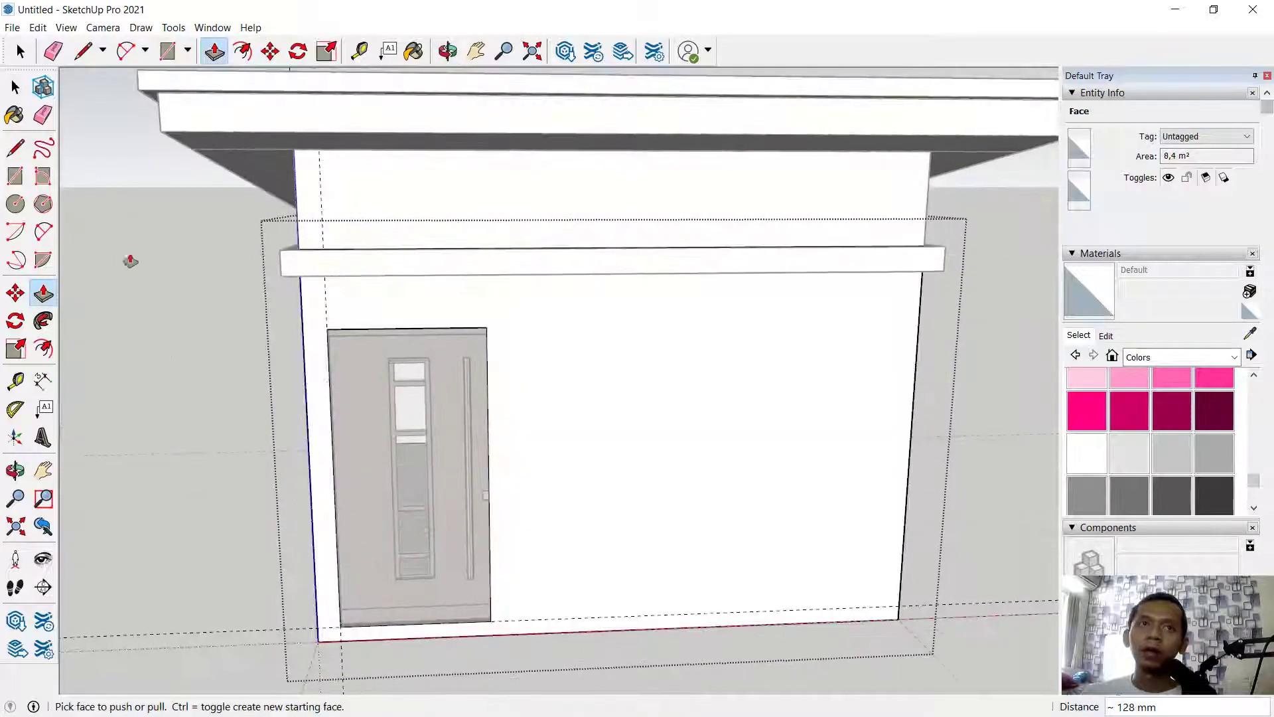
click(15, 87)
scroll(531, 302, down, 3)
middle_drag(531, 301, 846, 374)
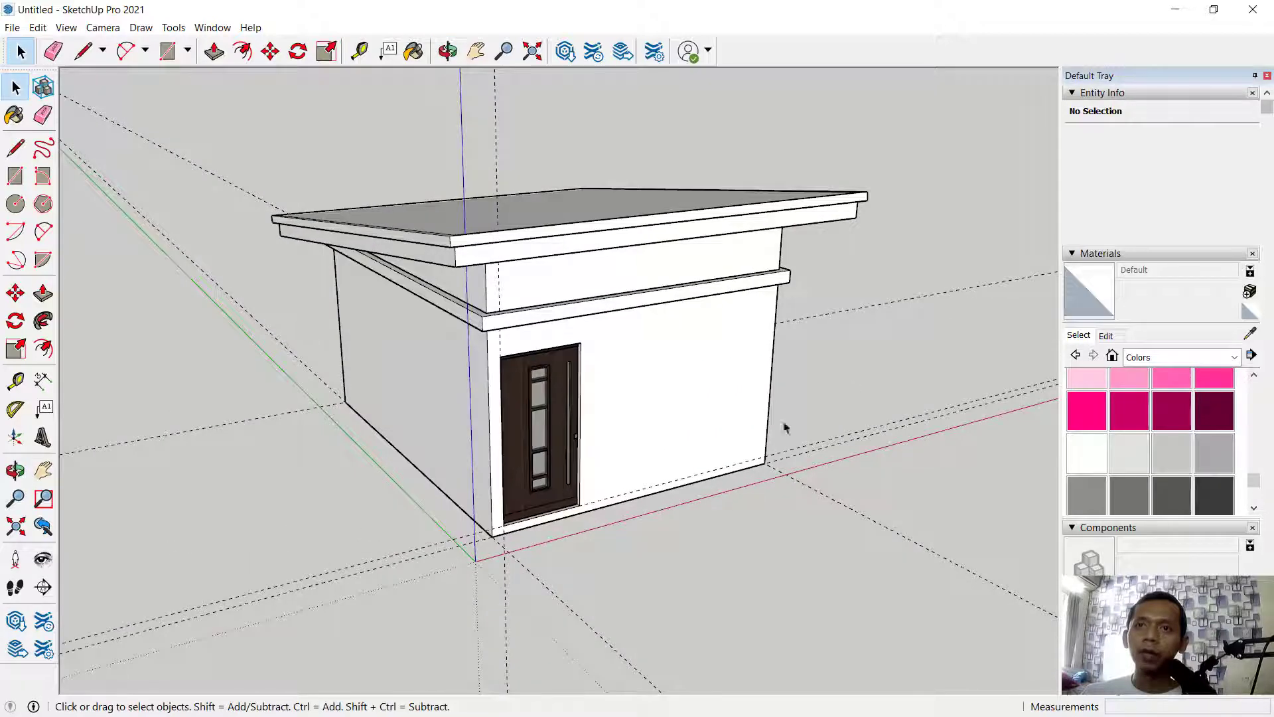
Open the house group and place guides 200 mm right of the door and 2000 mm up the wall.
triple_click(676, 402)
scroll(637, 418, up, 5)
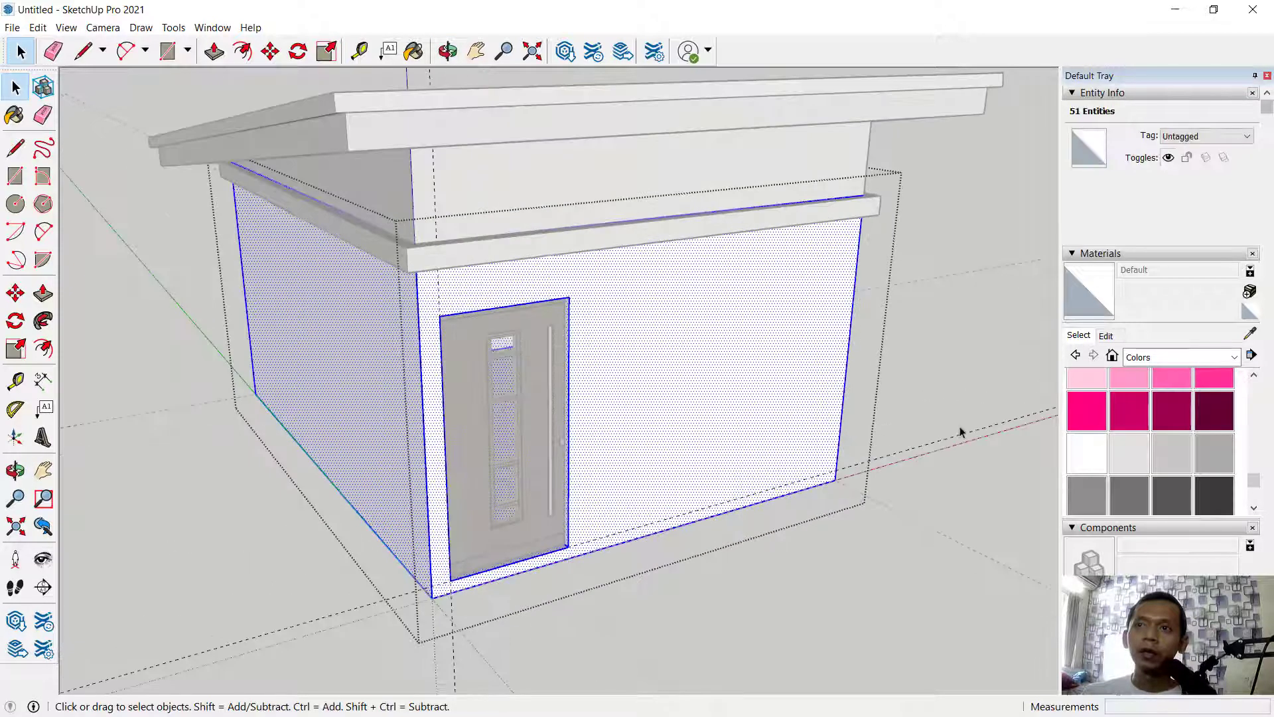
double_click(594, 413)
scroll(422, 410, up, 3)
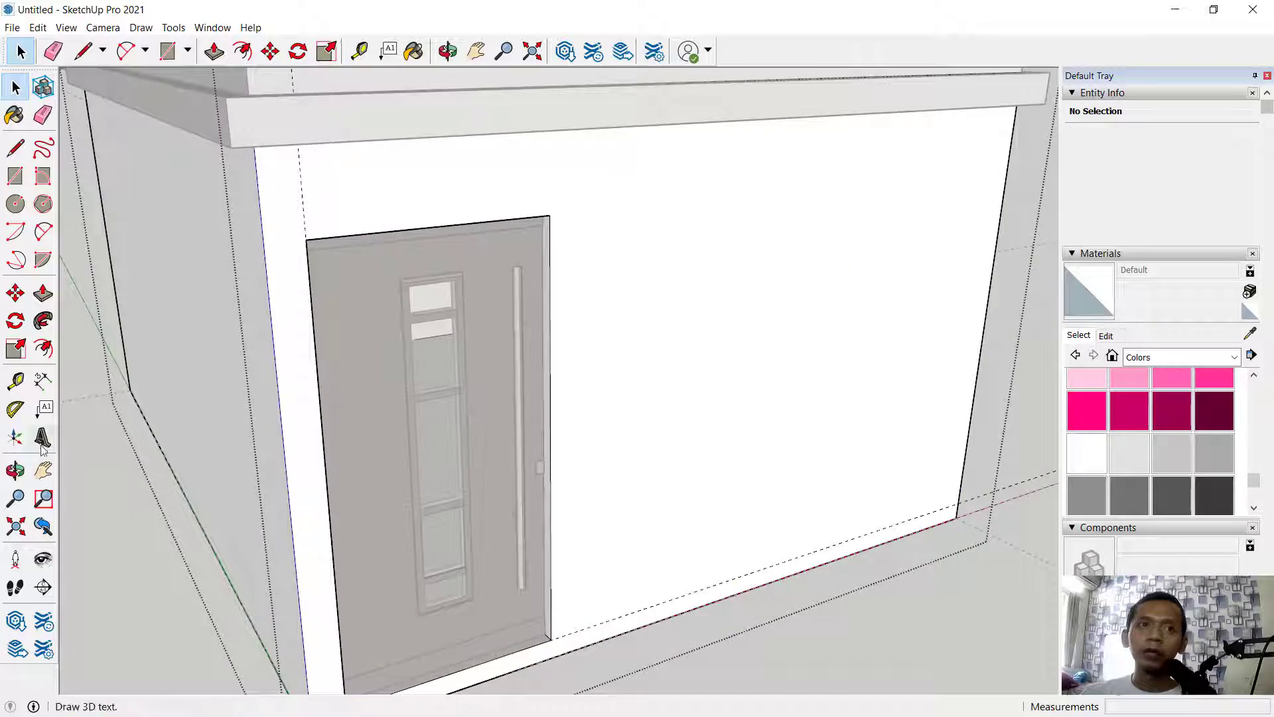
click(18, 383)
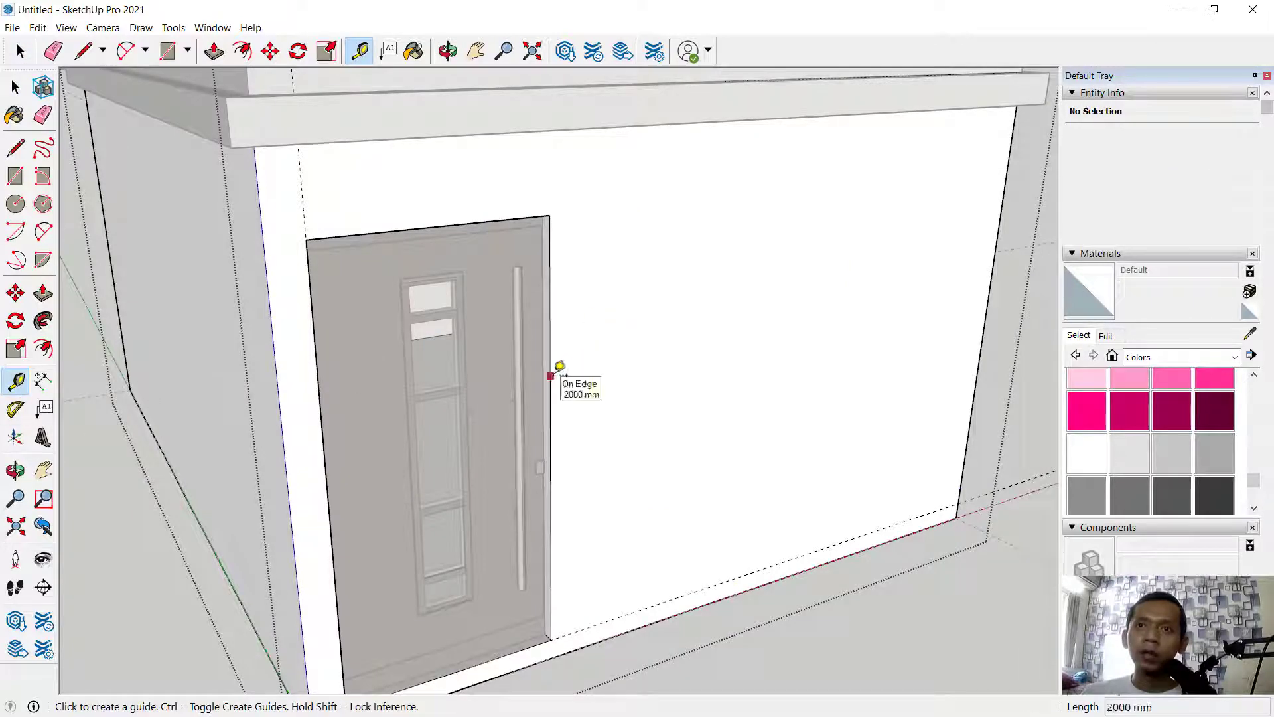
click(550, 375)
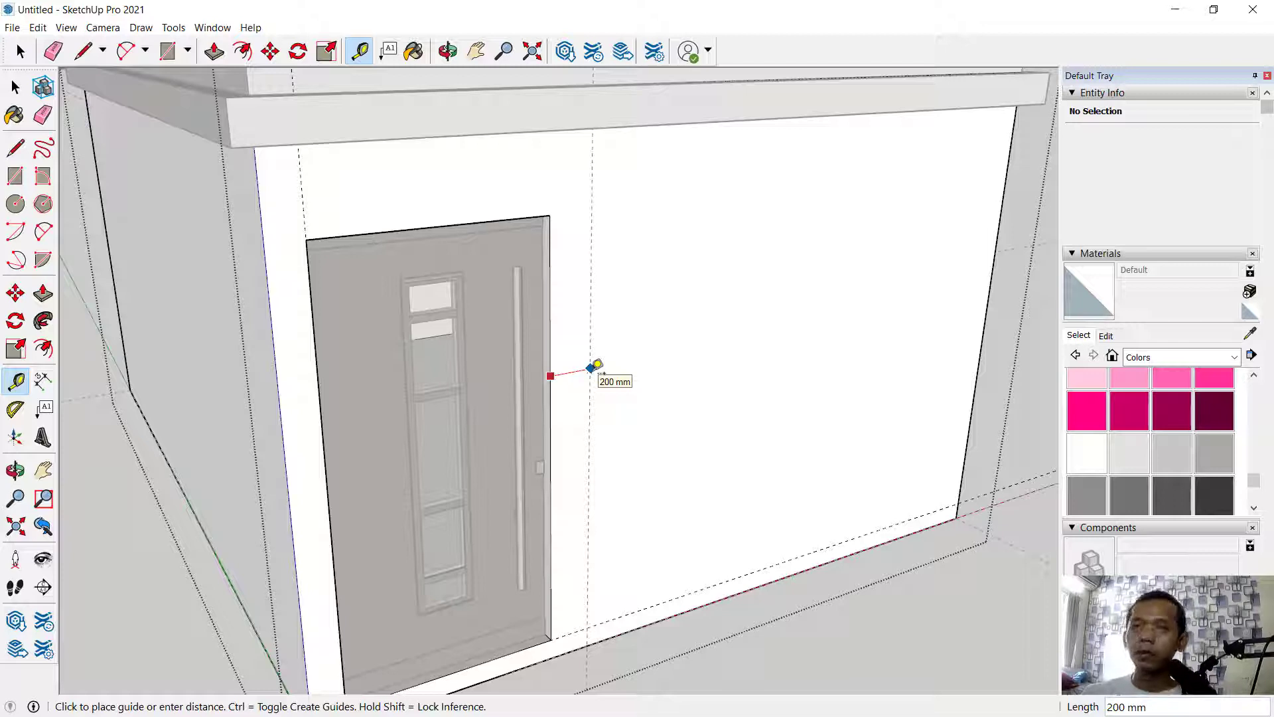
click(592, 368)
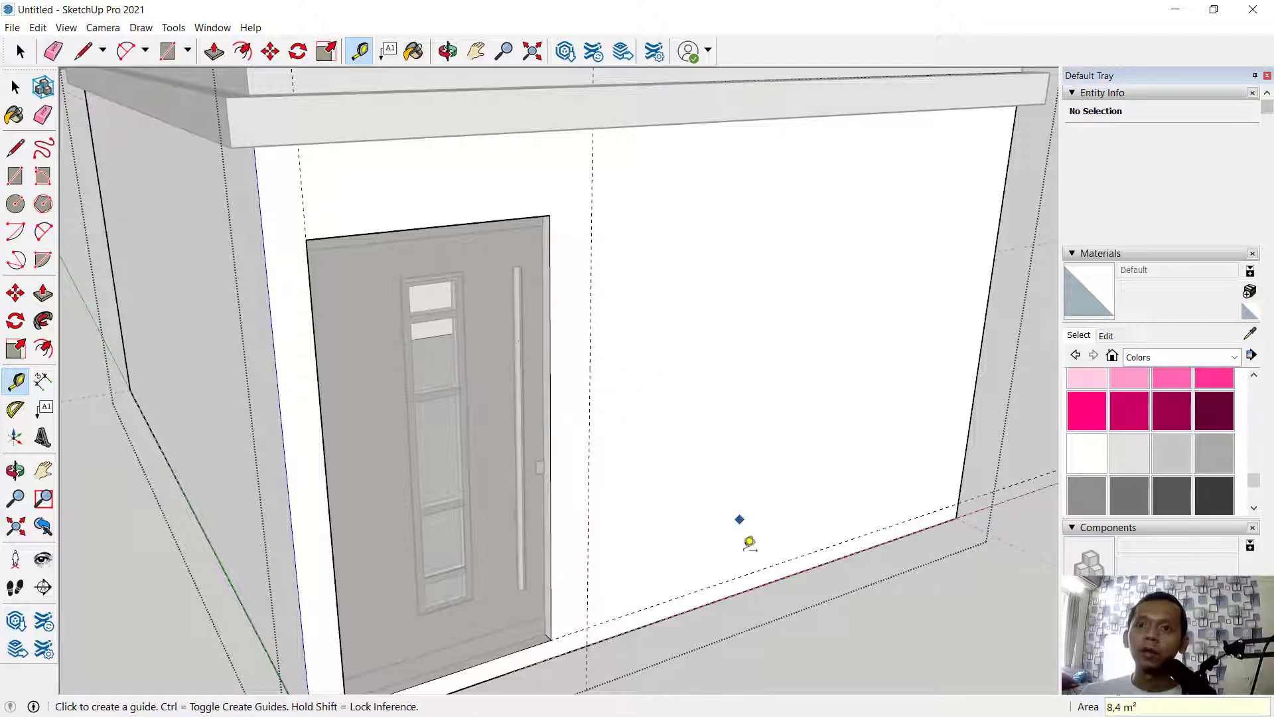
click(729, 578)
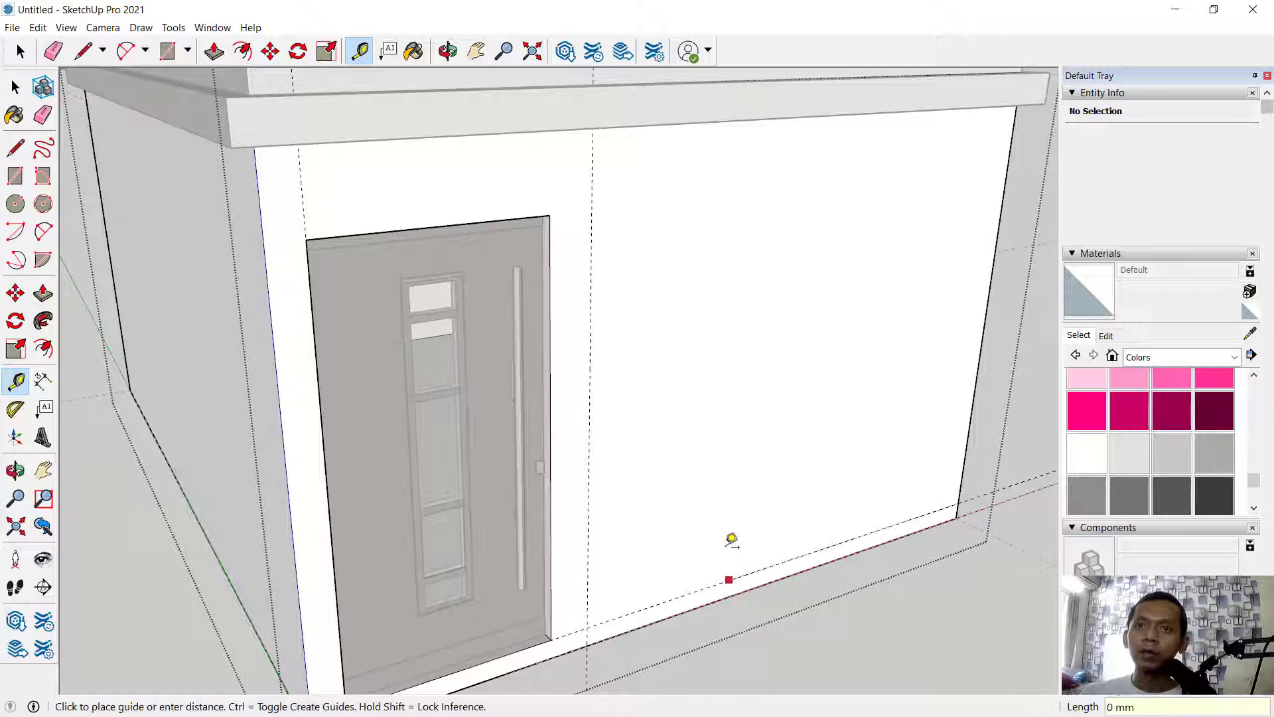
click(539, 215)
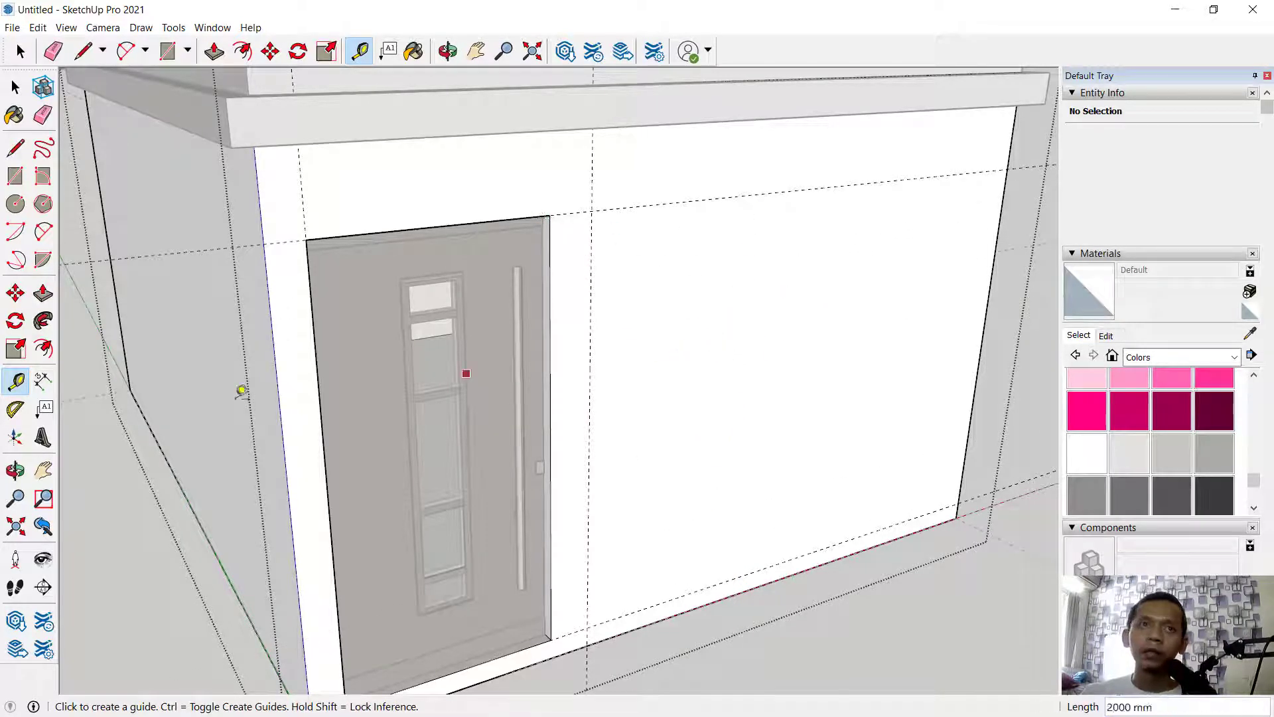
Draw the 1419 × 1287 mm window rectangle and cut it 150 mm into the wall.
click(16, 176)
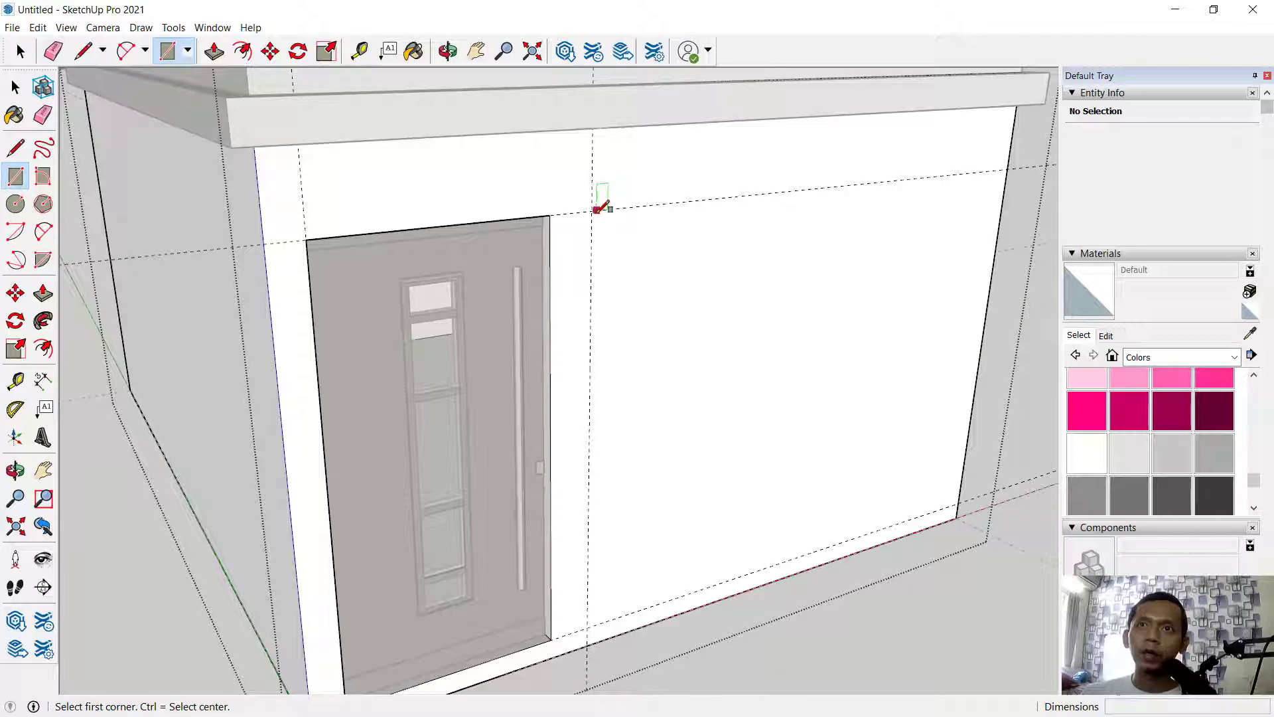
click(592, 212)
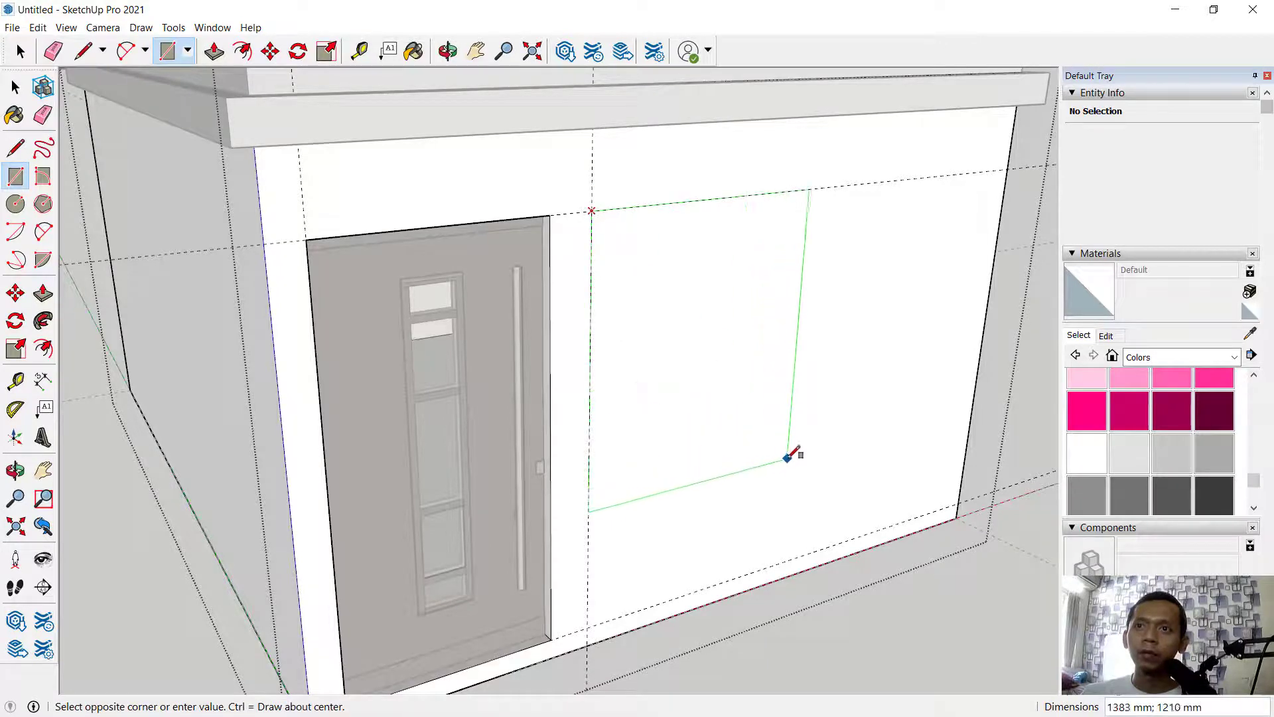
click(798, 462)
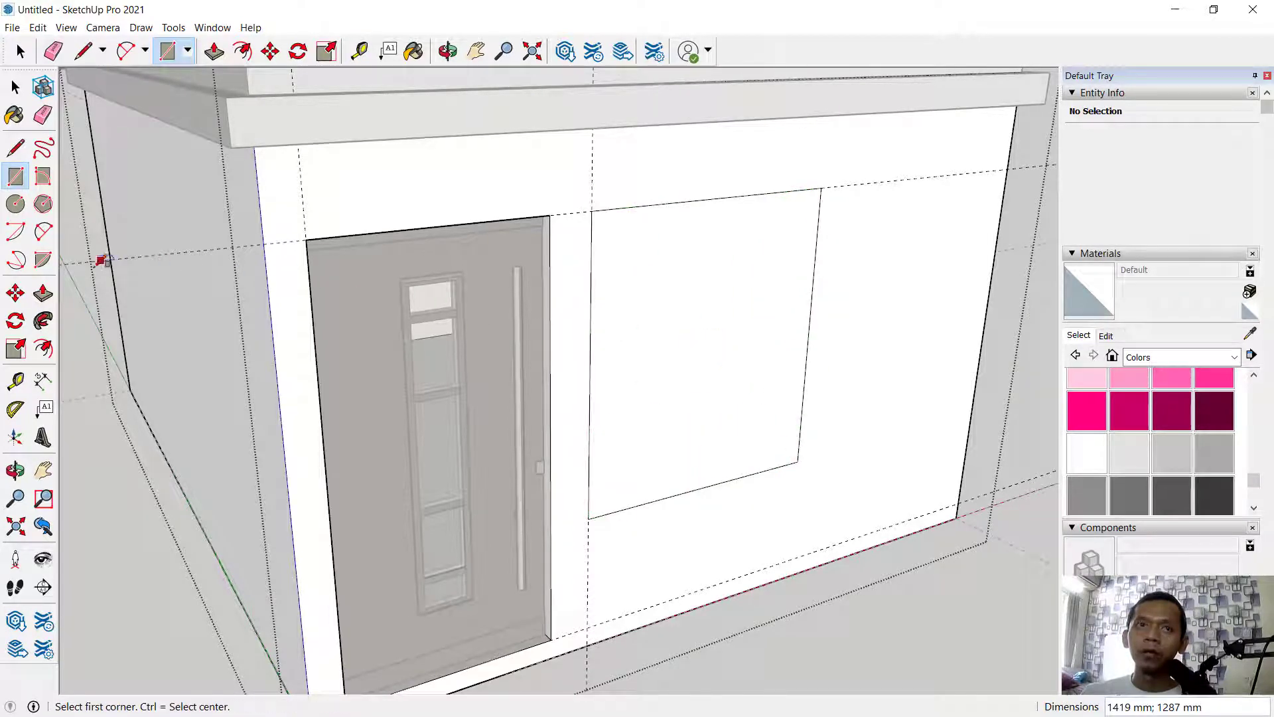
click(43, 293)
click(663, 383)
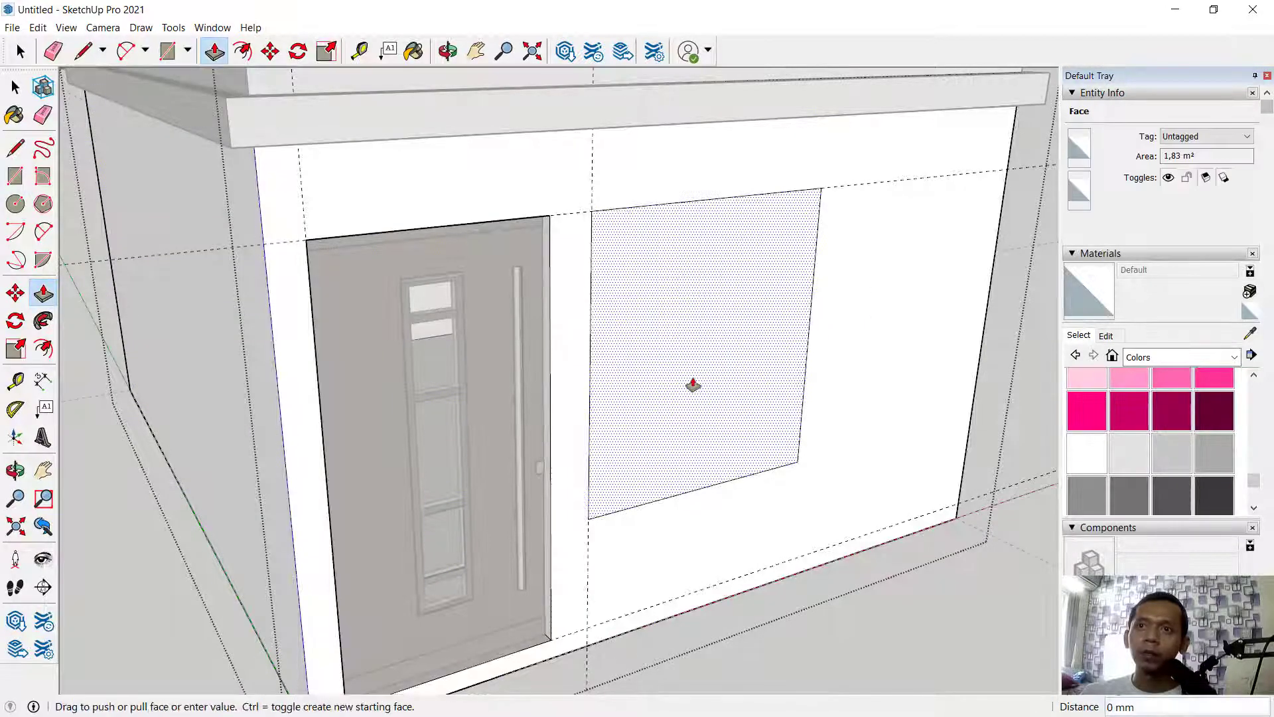
click(700, 302)
middle_drag(828, 358, 493, 377)
key(space)
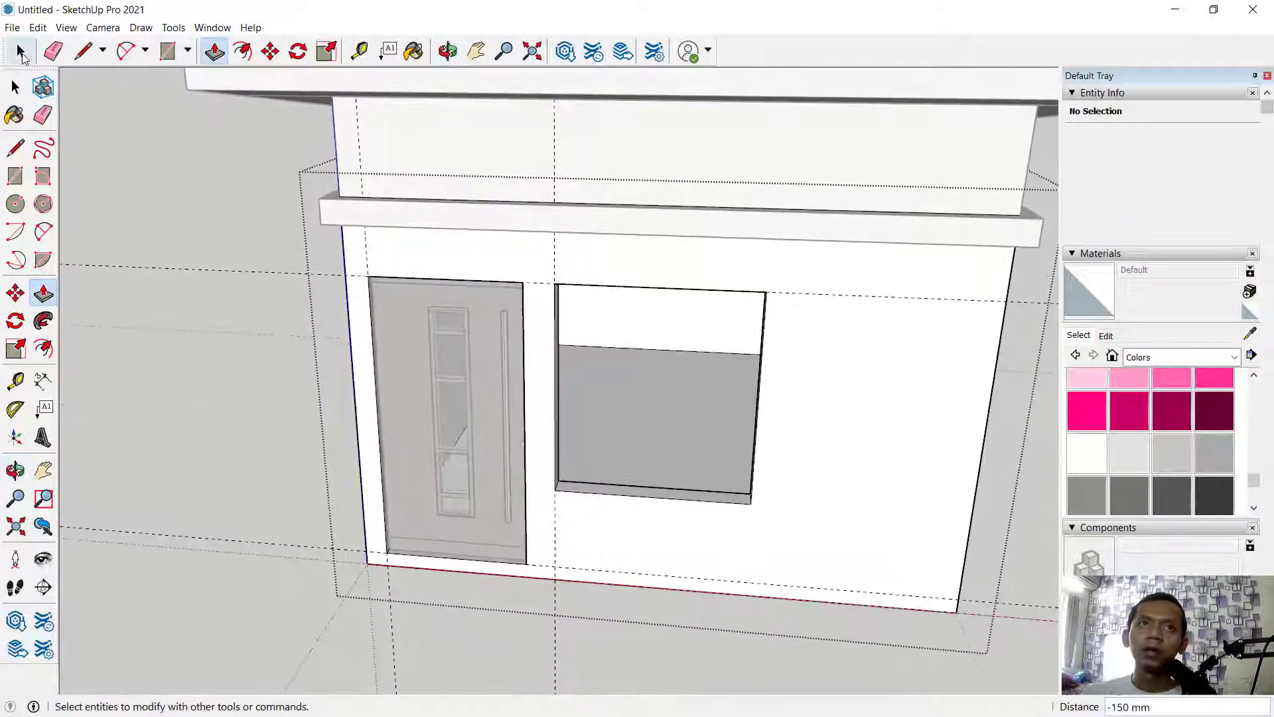
click(13, 28)
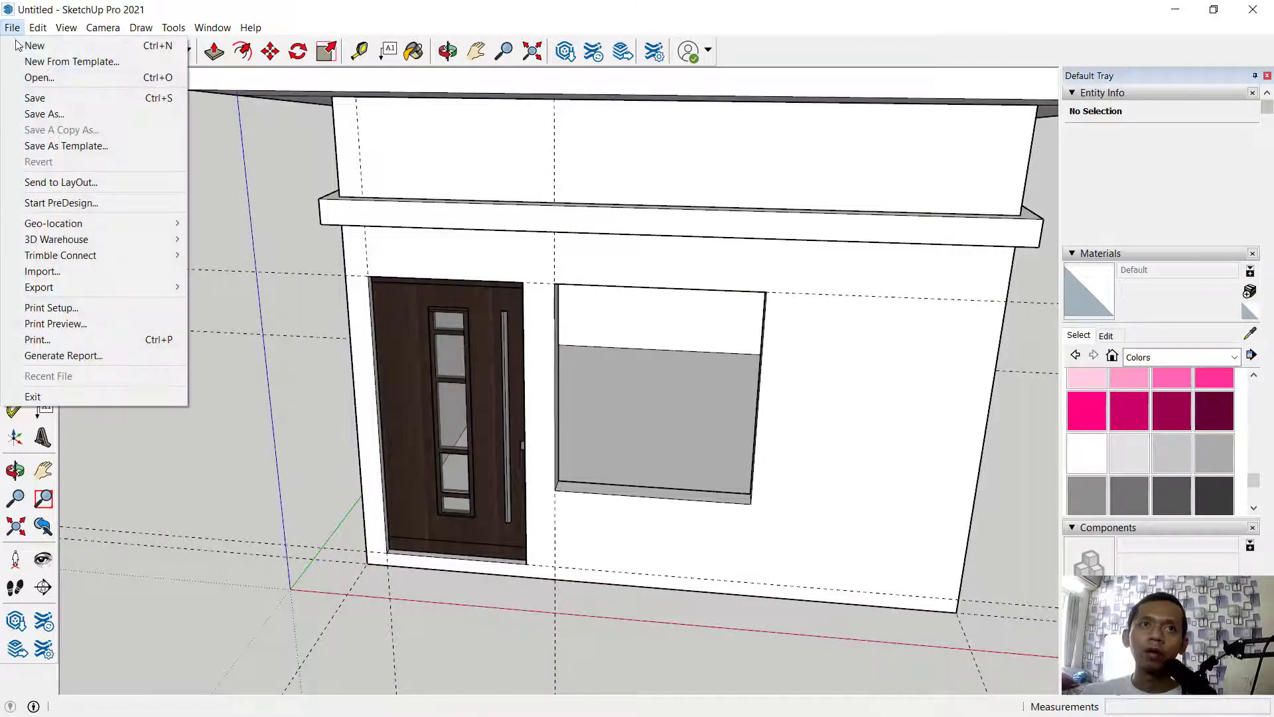
Import the Window 2 Leaf model from Documents and place it beside the front wall.
click(57, 272)
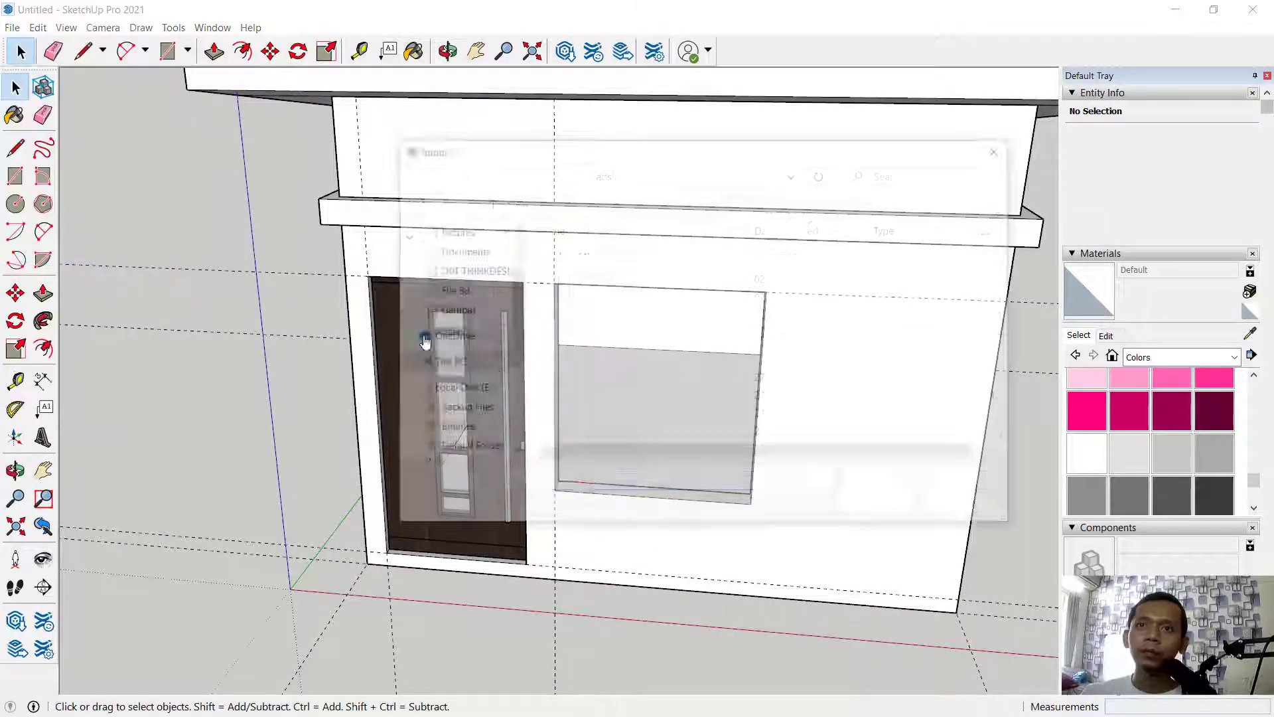
click(465, 296)
click(580, 295)
click(889, 506)
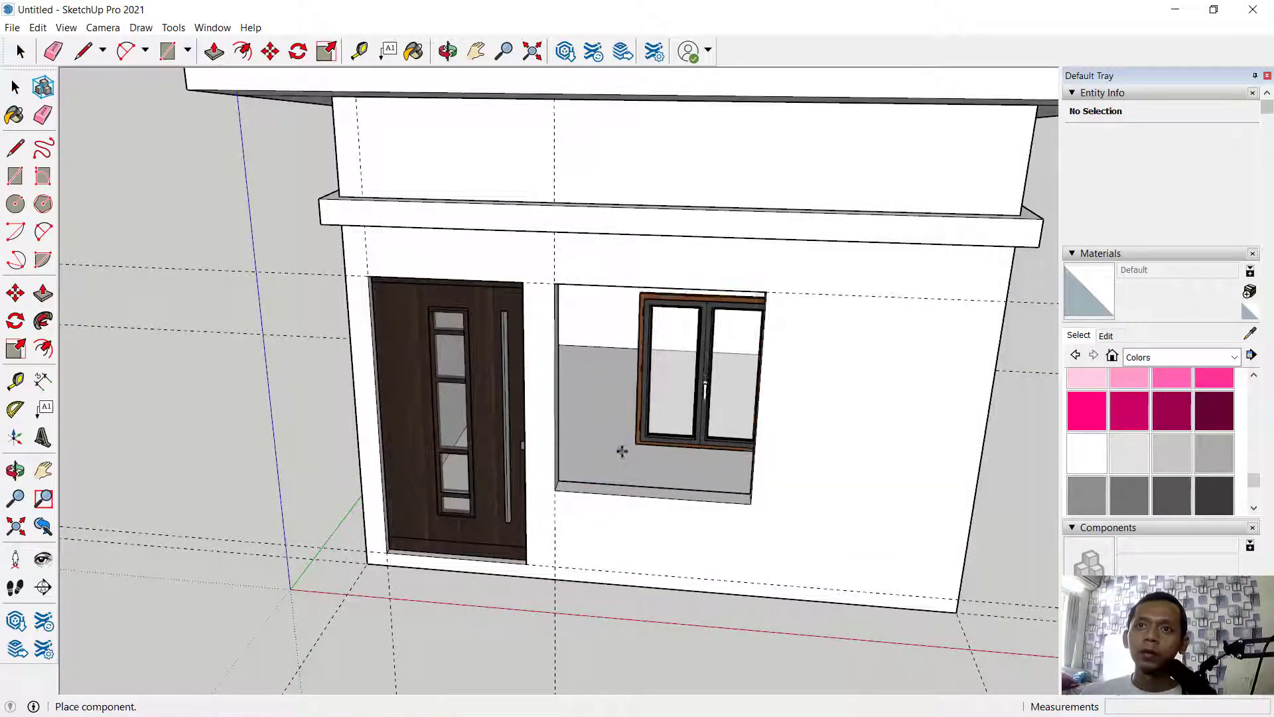
middle_drag(620, 447, 555, 455)
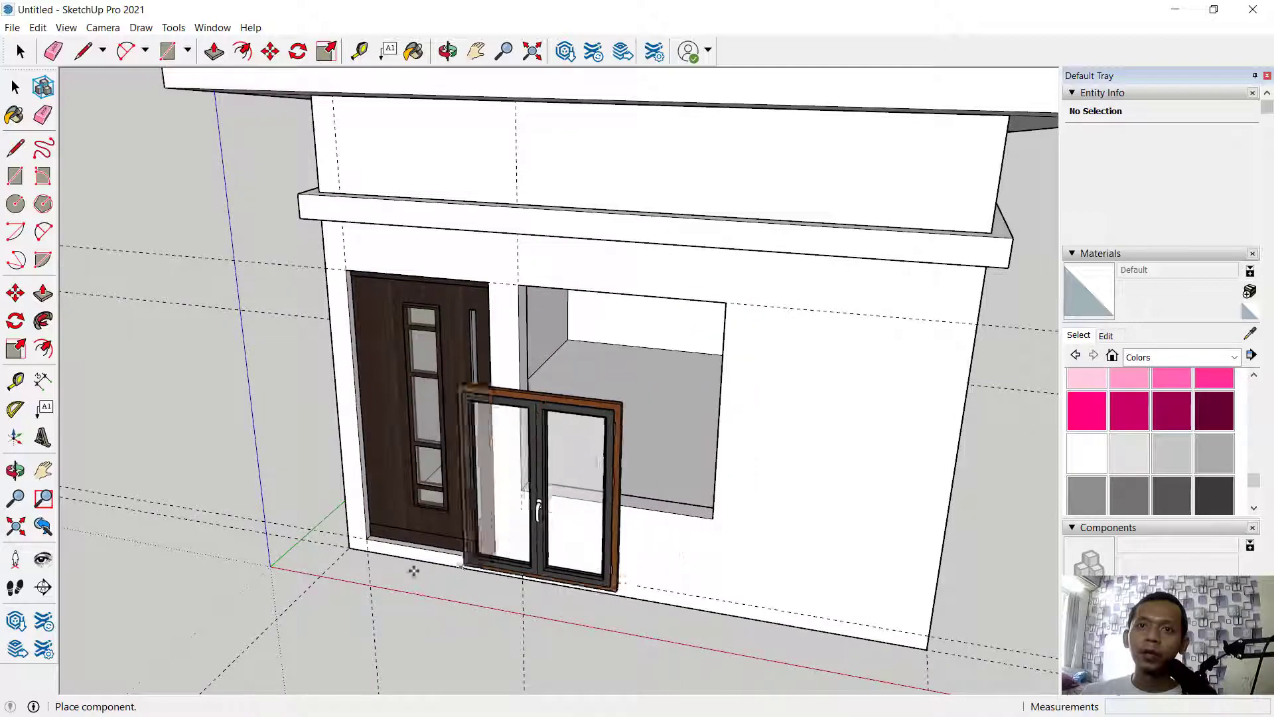
click(204, 497)
middle_drag(149, 531, 582, 531)
scroll(582, 531, down, 3)
scroll(492, 620, up, 5)
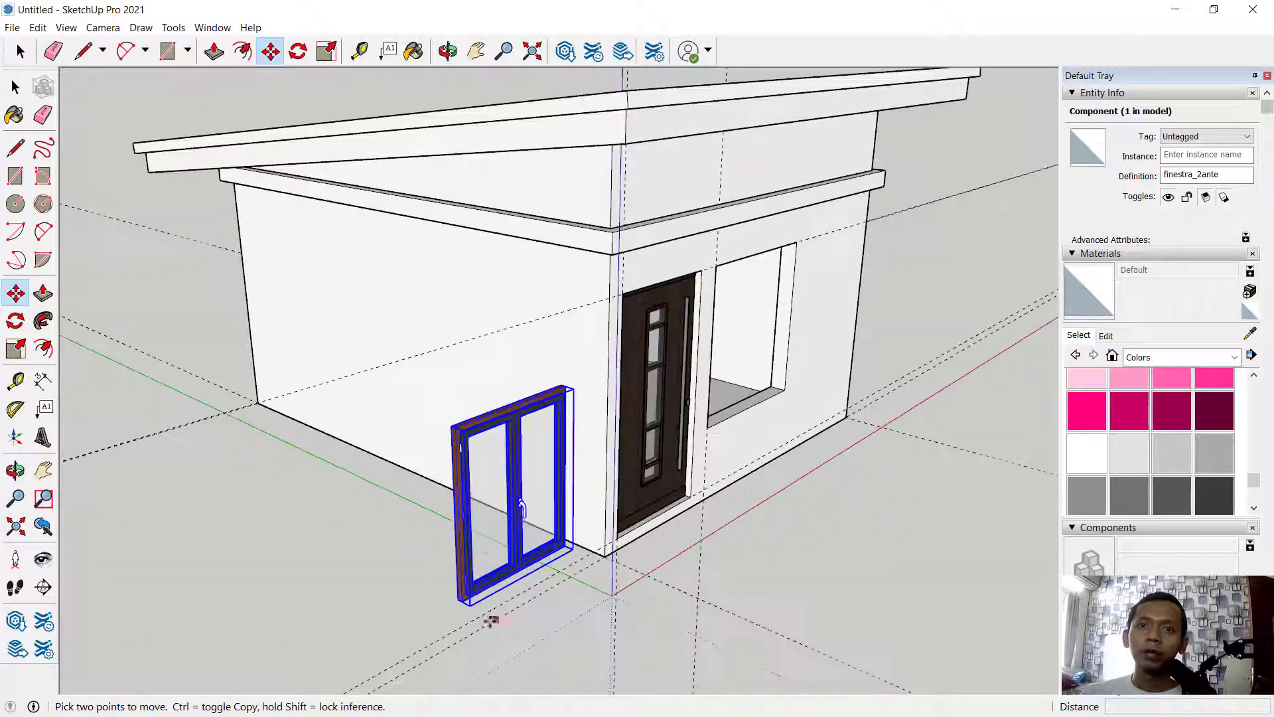
Rotate the finestra_2ante window 180° about the red axis from its base.
click(16, 321)
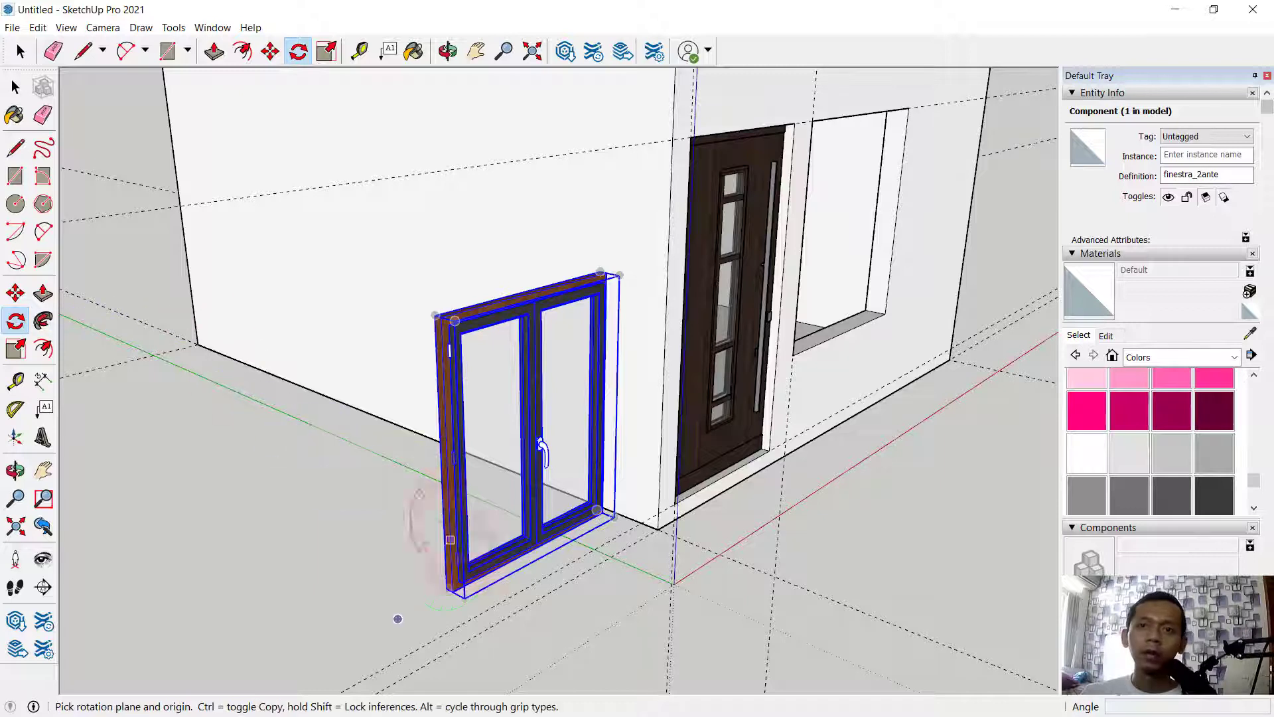
click(505, 610)
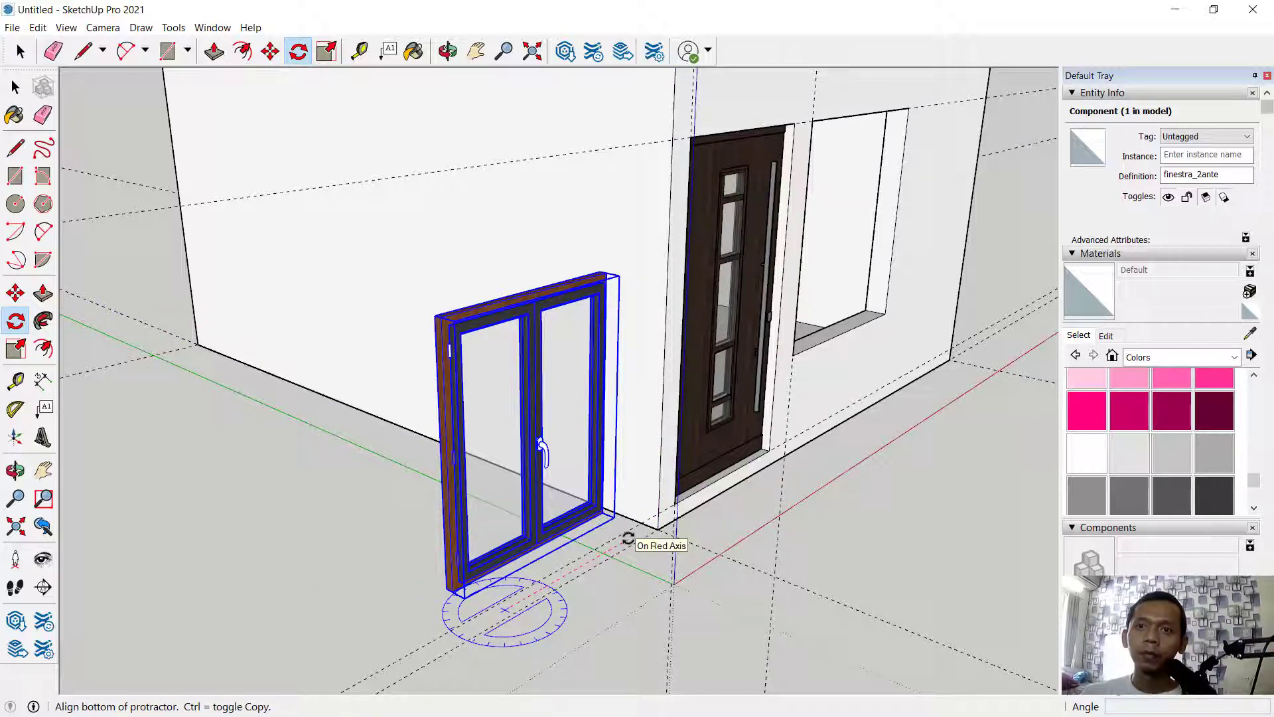
click(628, 537)
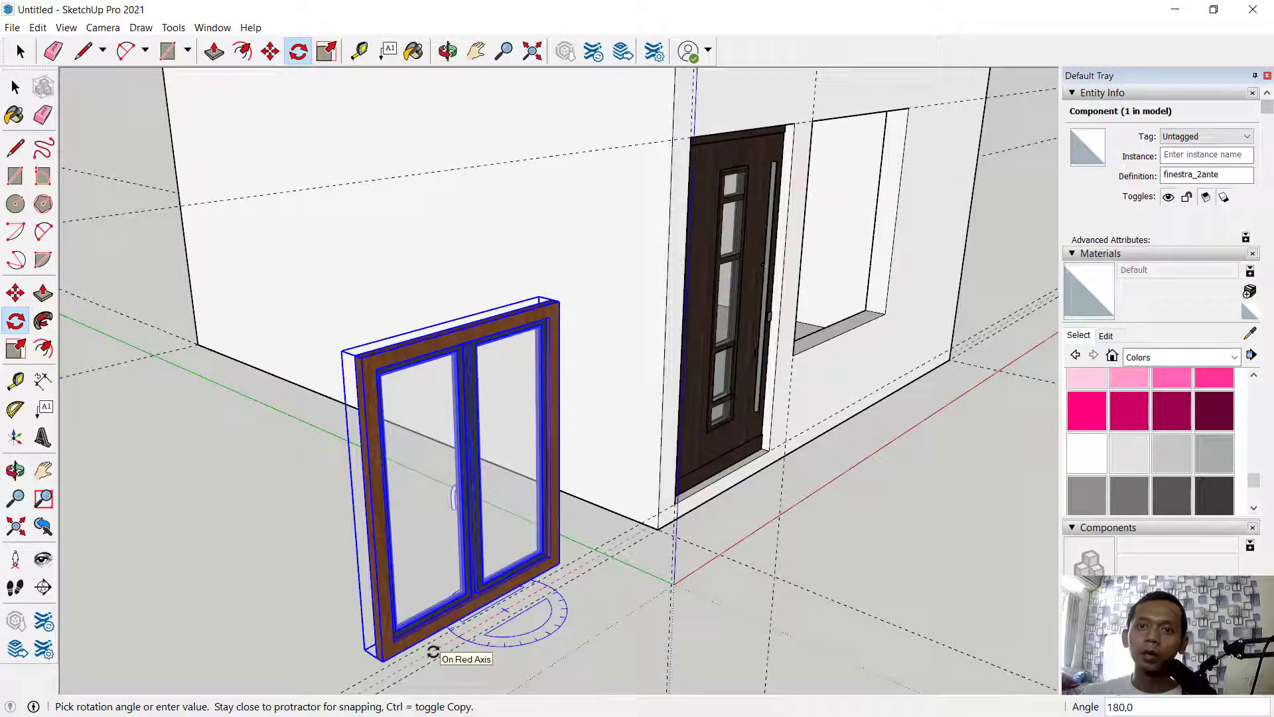
click(433, 653)
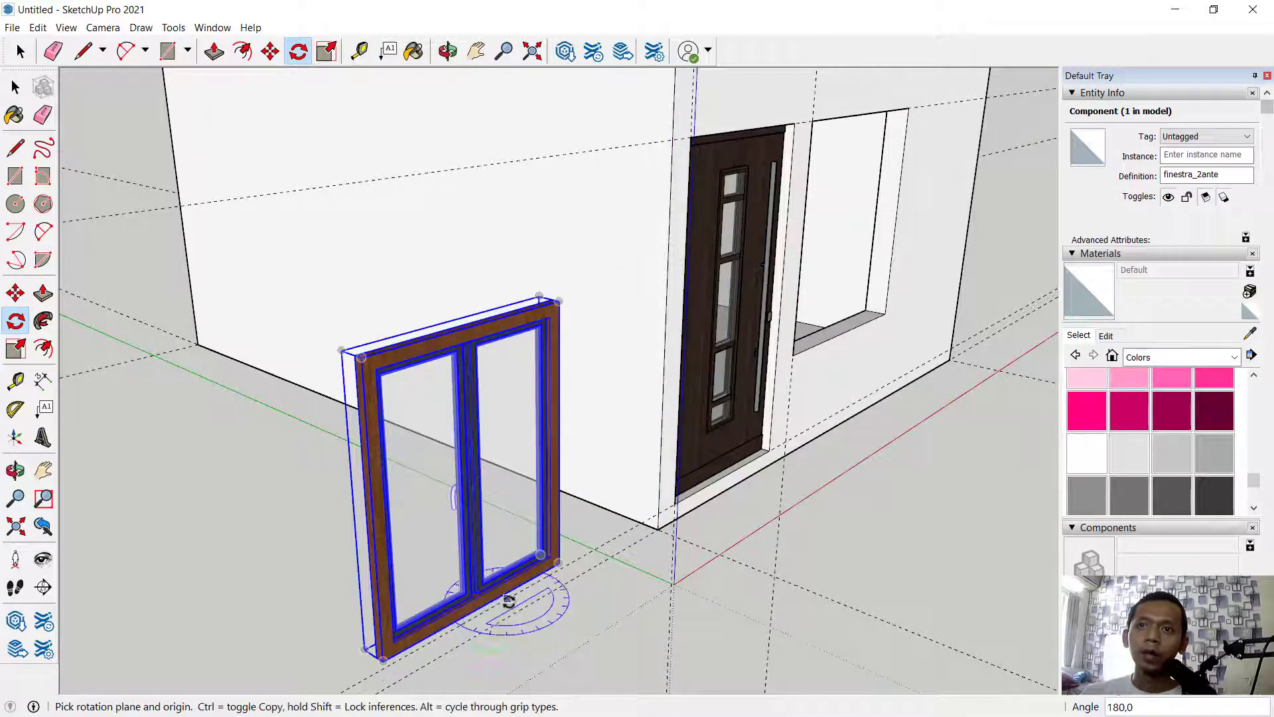
key(space)
scroll(389, 392, up, 5)
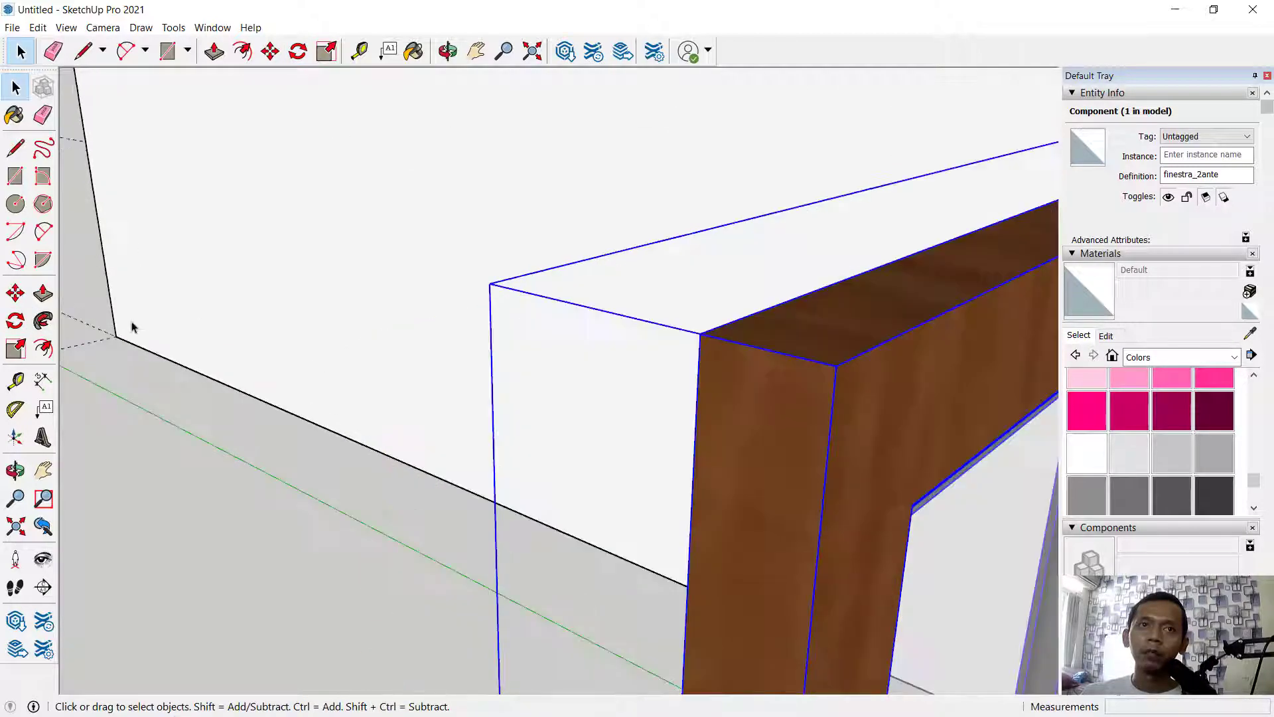
click(41, 320)
Move the finestra_2ante window by its top corner into the front-wall opening beside the door.
click(15, 293)
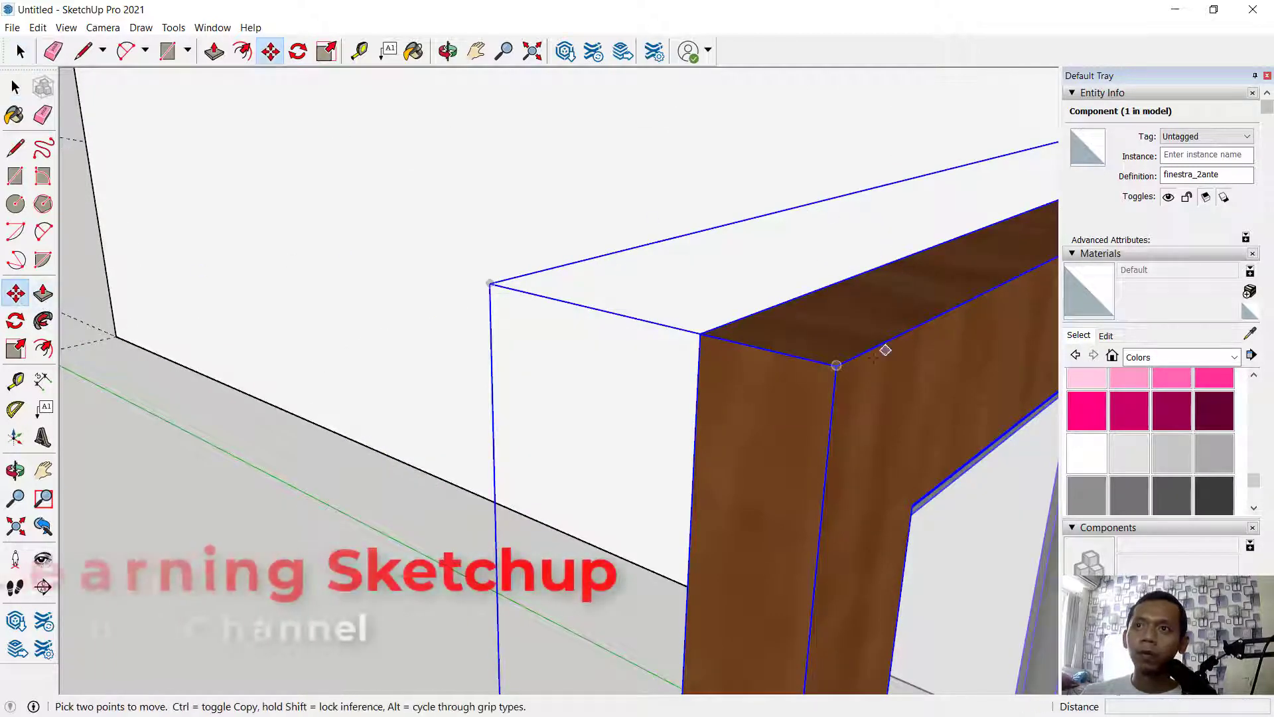
click(765, 350)
scroll(765, 349, down, 8)
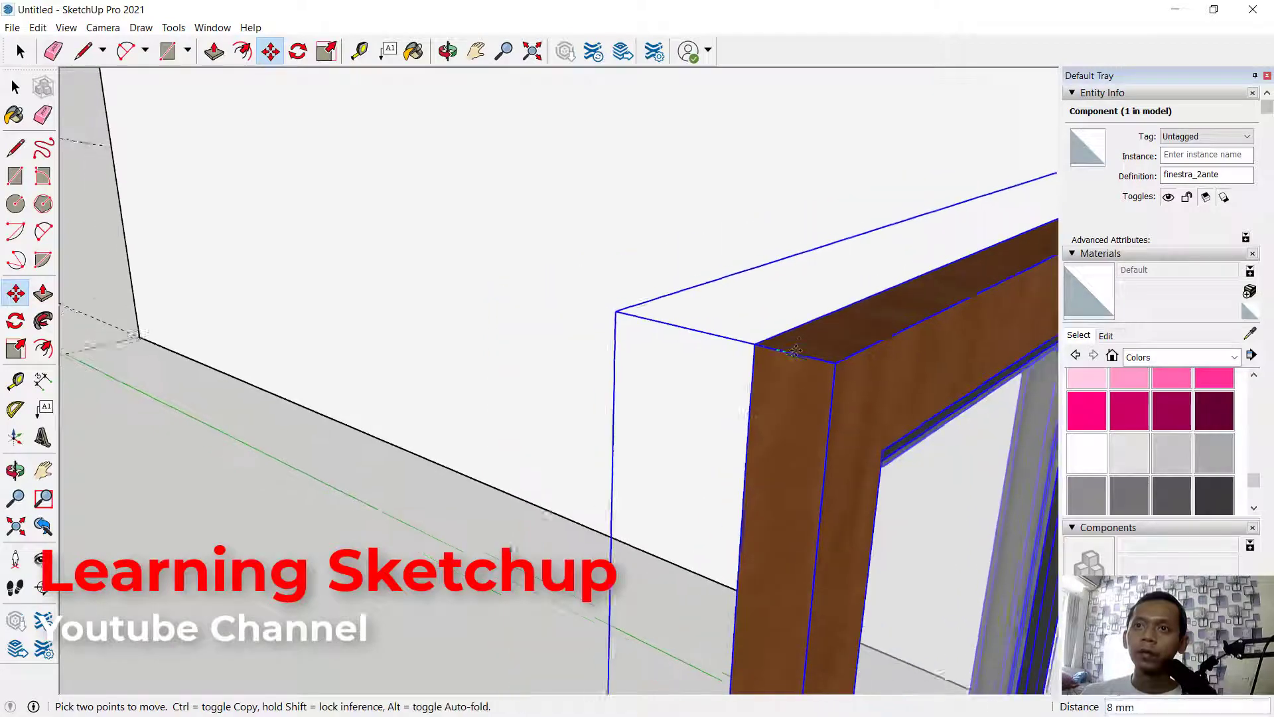
middle_drag(932, 315, 319, 272)
scroll(319, 273, up, 8)
scroll(523, 101, up, 3)
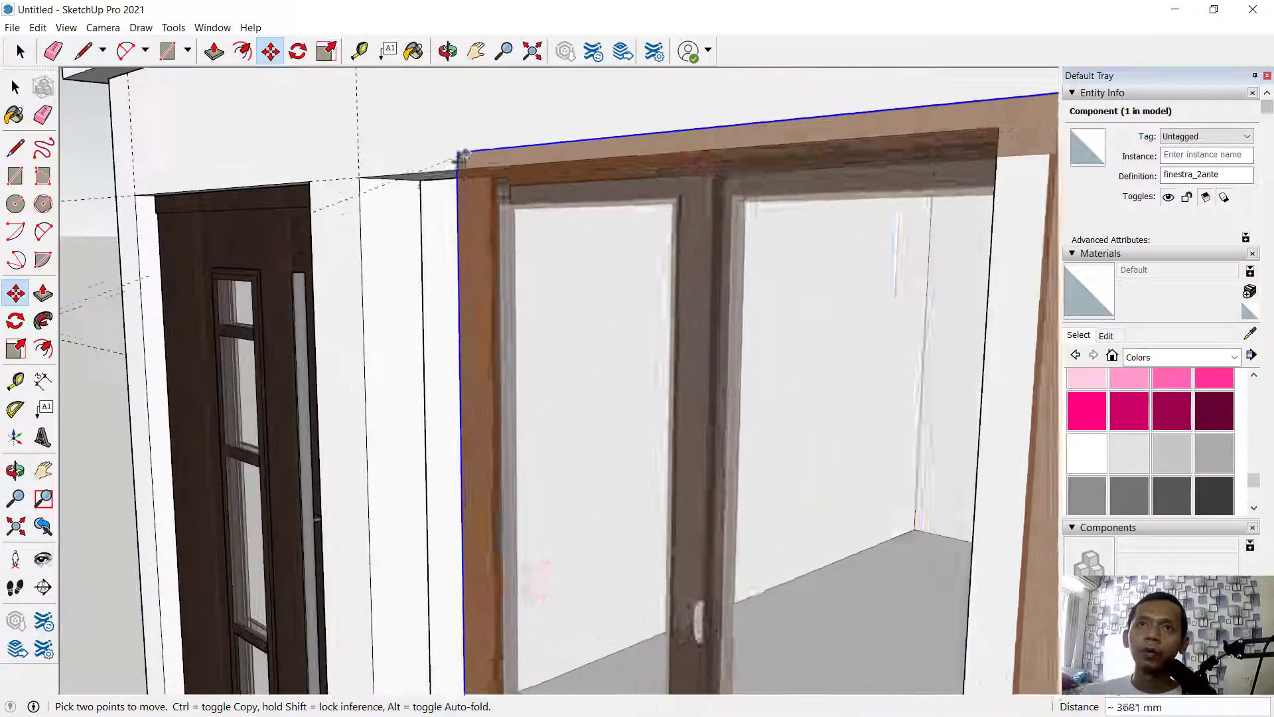
click(399, 180)
scroll(597, 256, down, 5)
middle_drag(597, 256, 892, 391)
Clear the selection and open the wall group for editing.
key(space)
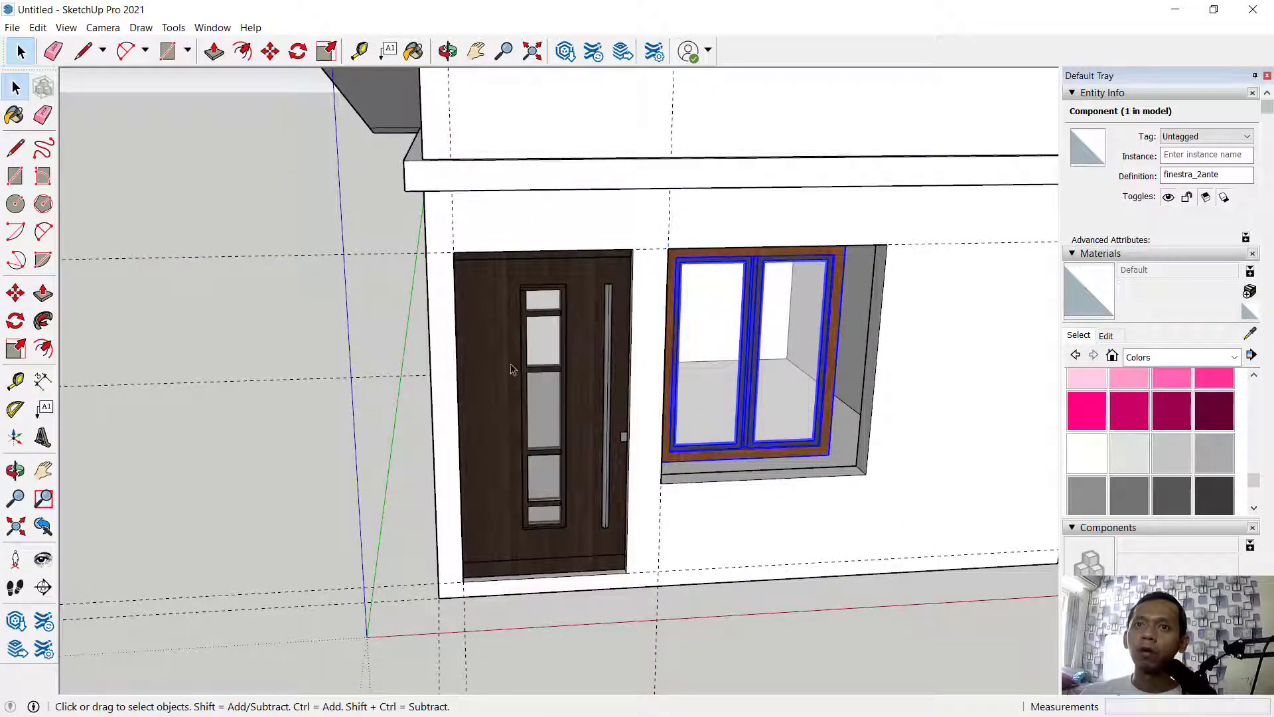
click(186, 367)
middle_drag(165, 396, 813, 384)
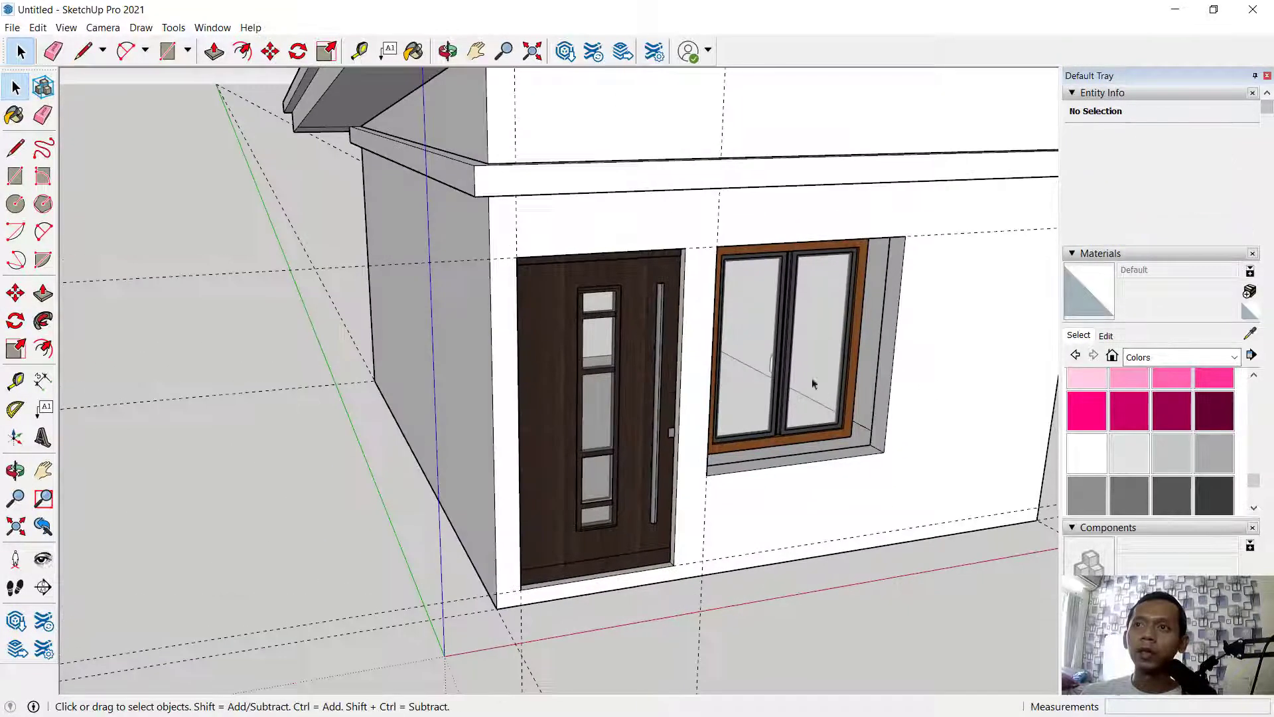
double_click(965, 334)
click(43, 293)
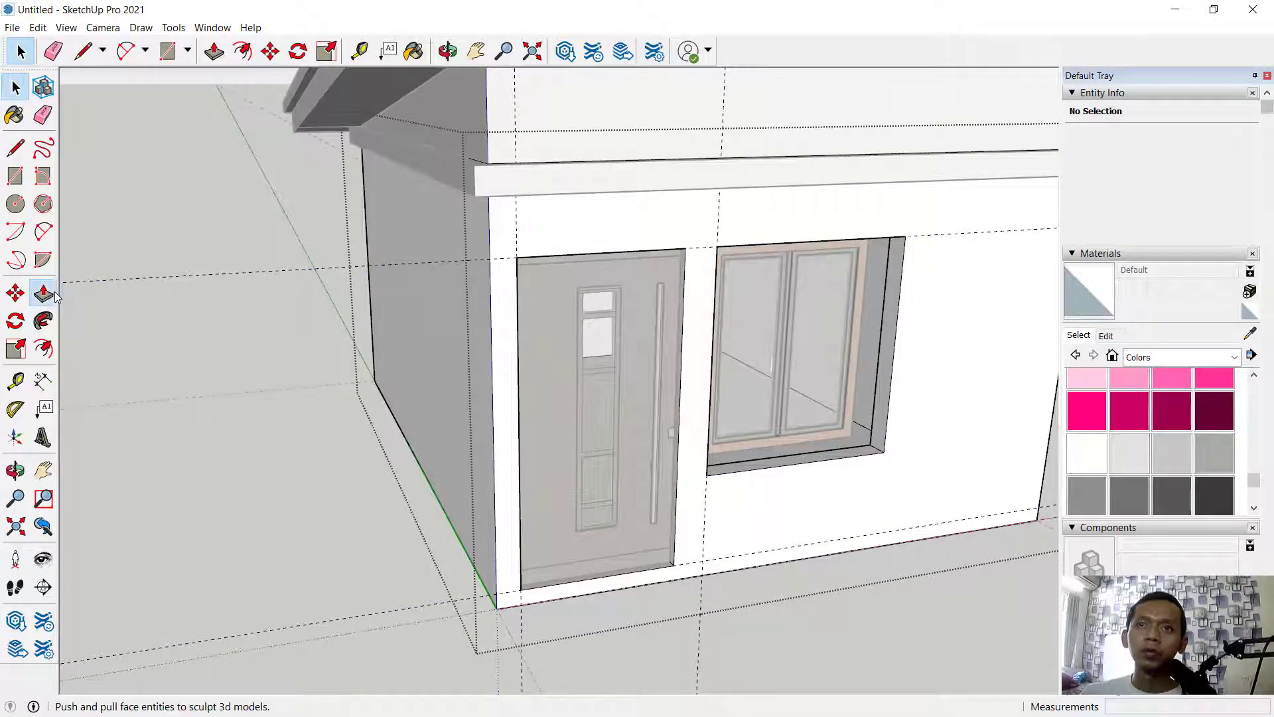
Push/Pull the opening's sill and side faces to fit snugly around the window frame.
scroll(796, 474, up, 5)
drag(809, 462, 828, 407)
middle_drag(827, 407, 890, 407)
scroll(890, 407, down, 3)
scroll(976, 194, up, 3)
drag(995, 159, 924, 133)
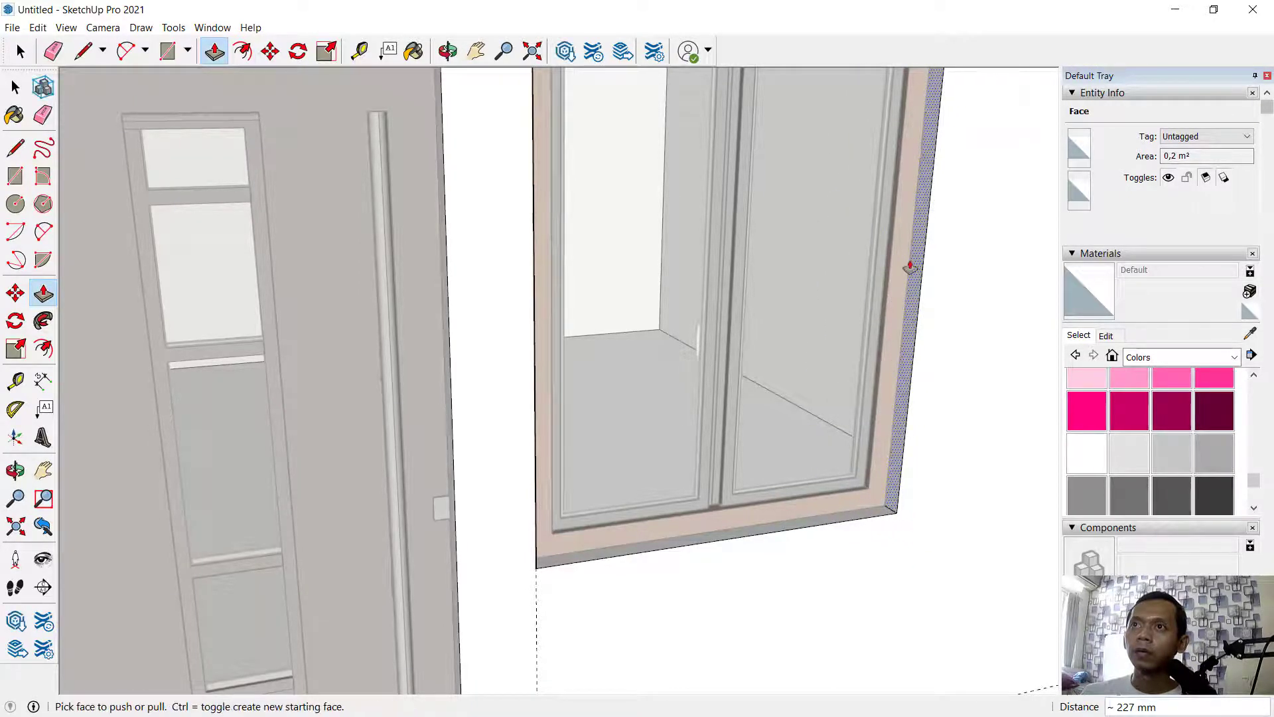
scroll(914, 232, down, 5)
Deselect and orbit out to view the front of the house and its sloped roof.
click(18, 53)
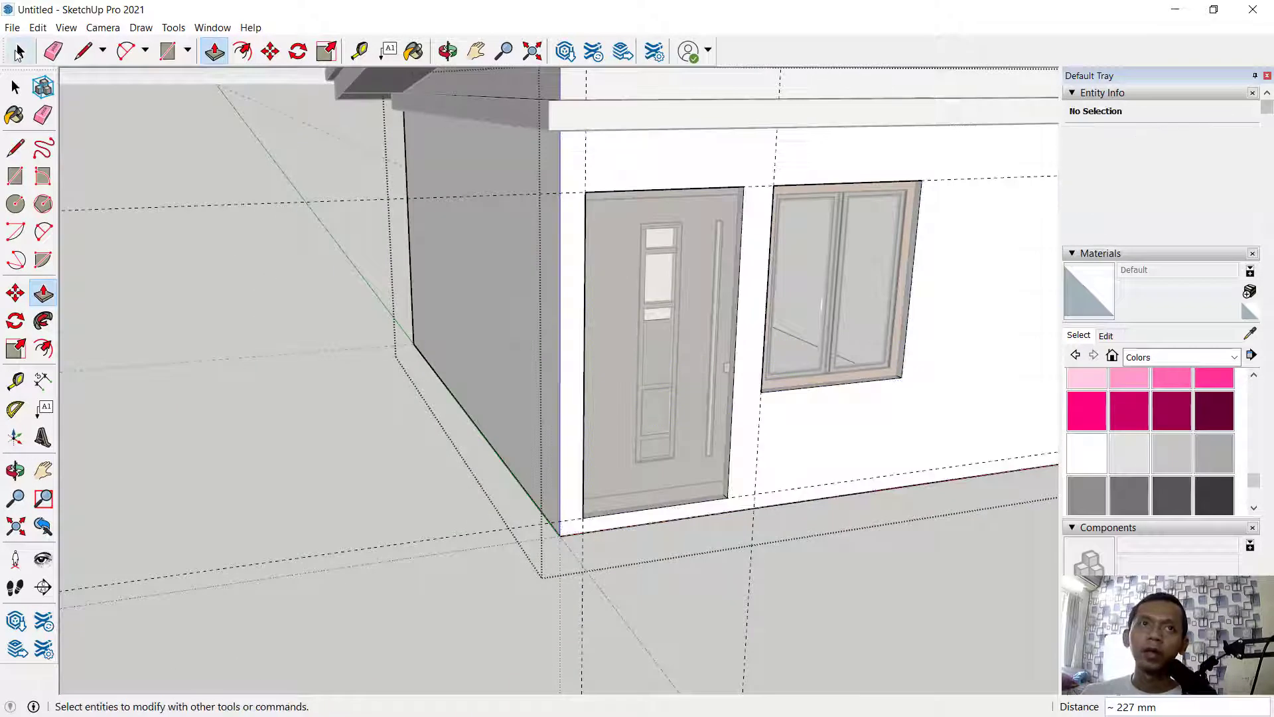
click(18, 53)
scroll(301, 303, down, 6)
middle_drag(370, 276, 585, 280)
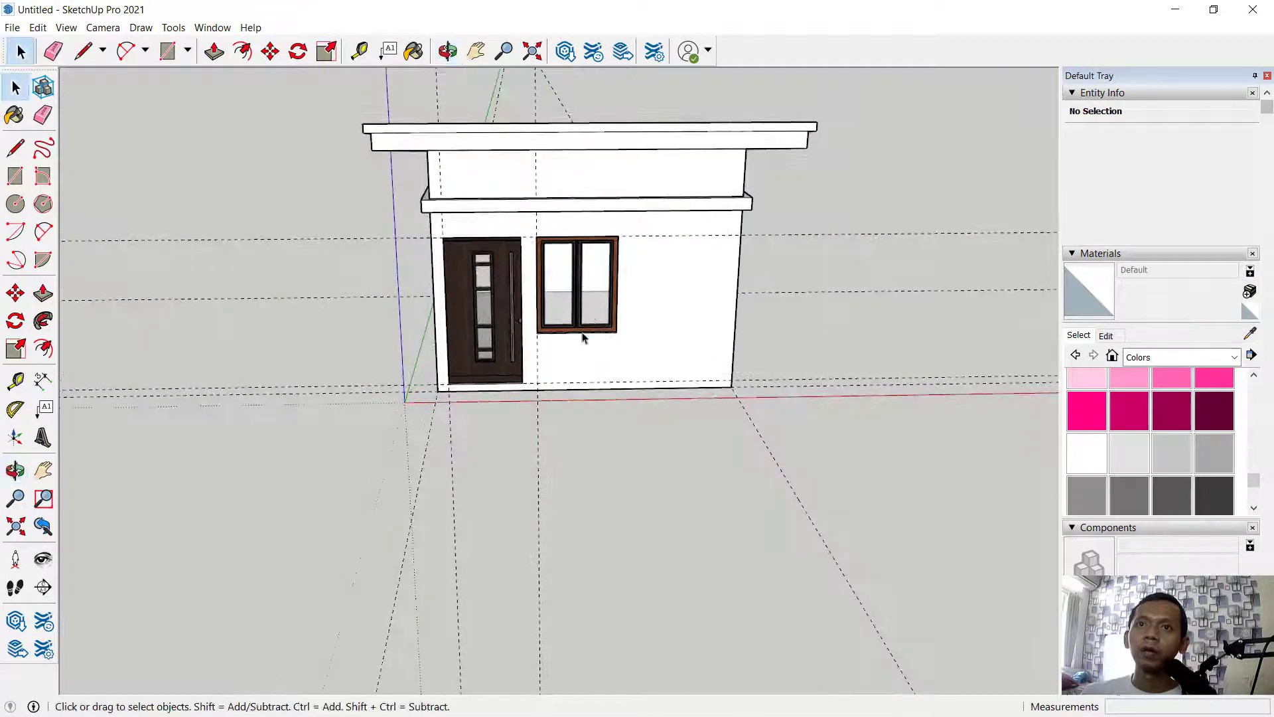
middle_drag(491, 309, 608, 252)
middle_drag(697, 297, 721, 357)
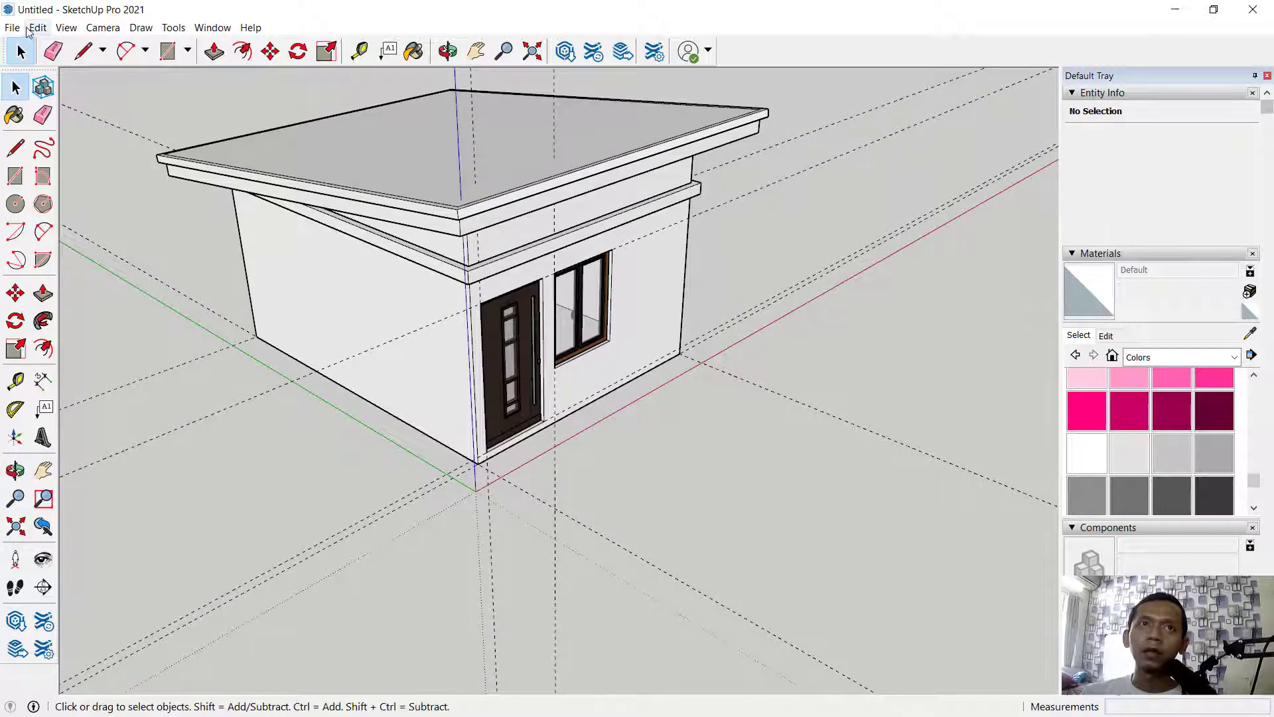
Unhide all hidden geometry with Edit > Unhide > All and zoom in on the restored plinth.
click(31, 28)
mouse_move(88, 250)
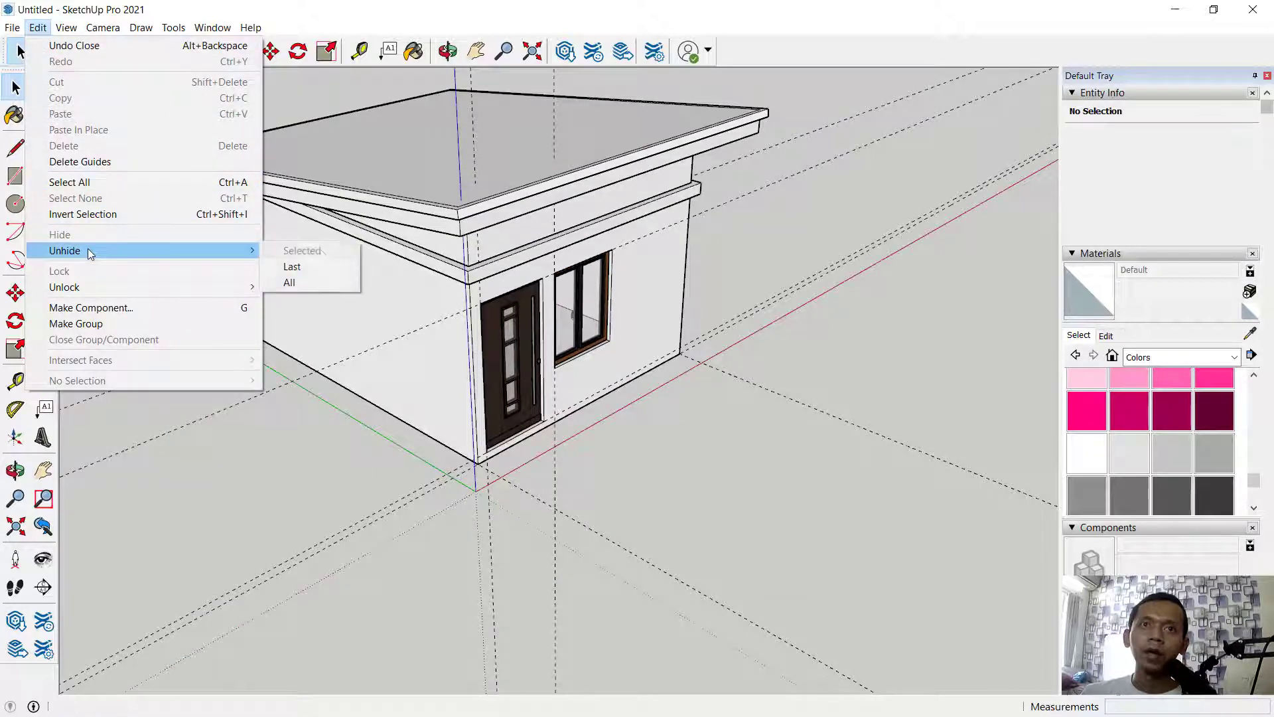
click(319, 284)
middle_drag(879, 506, 781, 461)
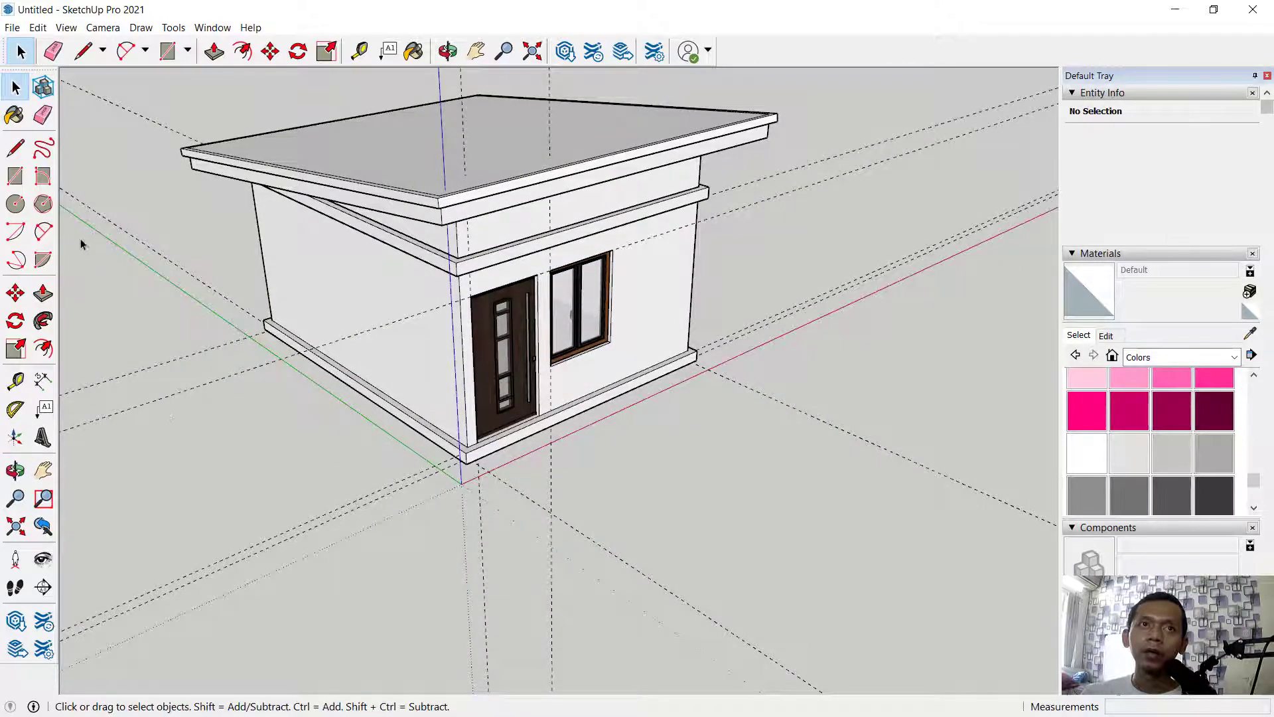
scroll(563, 451, up, 5)
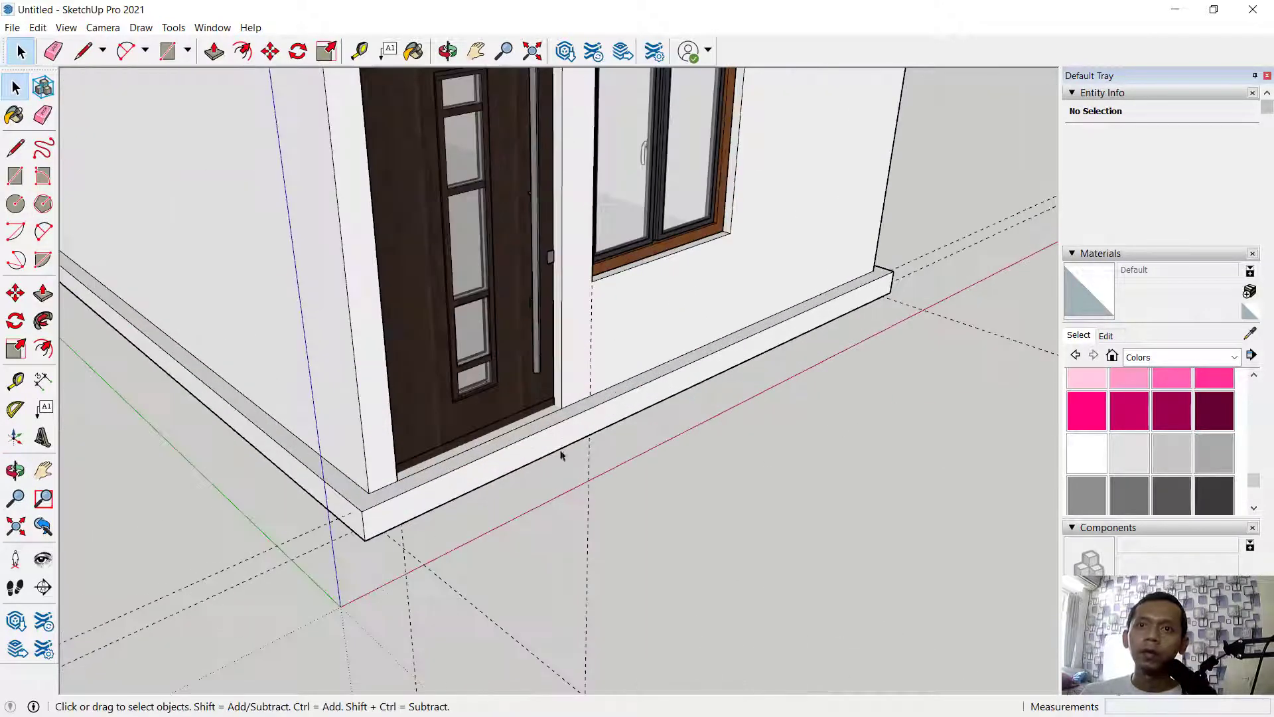
Draw a rectangle across the plinth sill in front of the door and push it down.
triple_click(529, 452)
scroll(518, 509, up, 3)
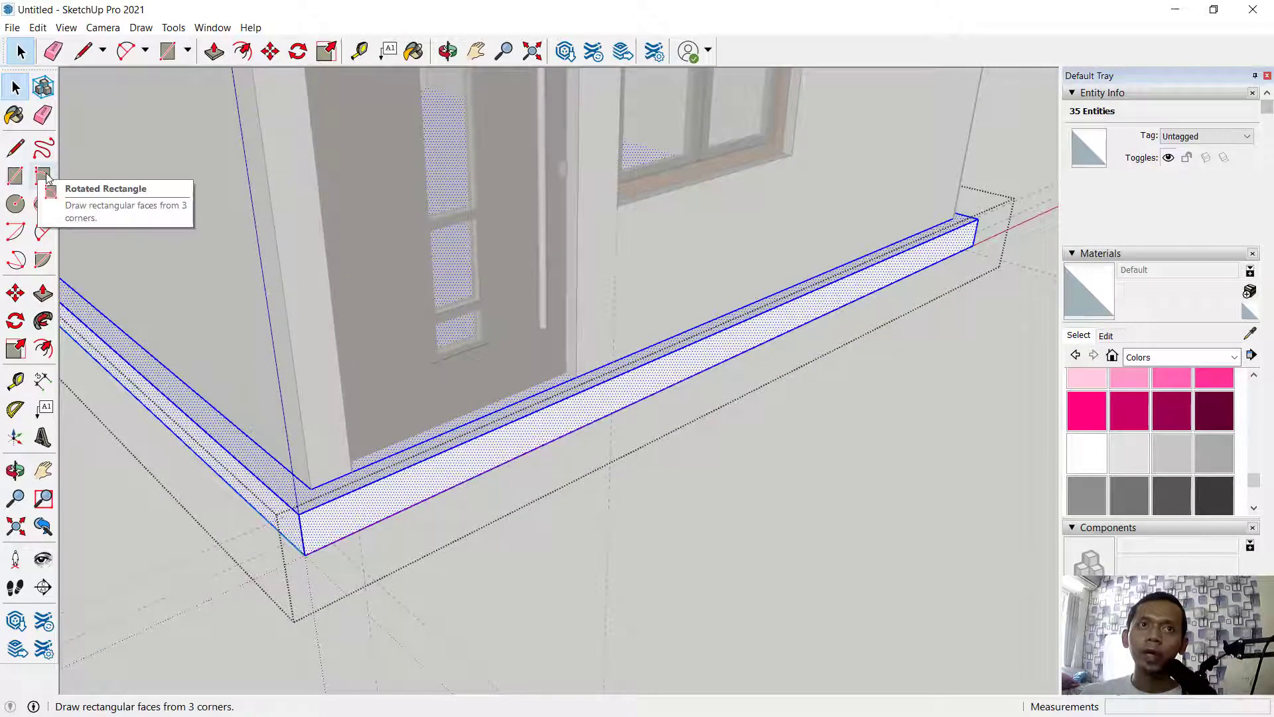
click(14, 176)
scroll(400, 490, up, 4)
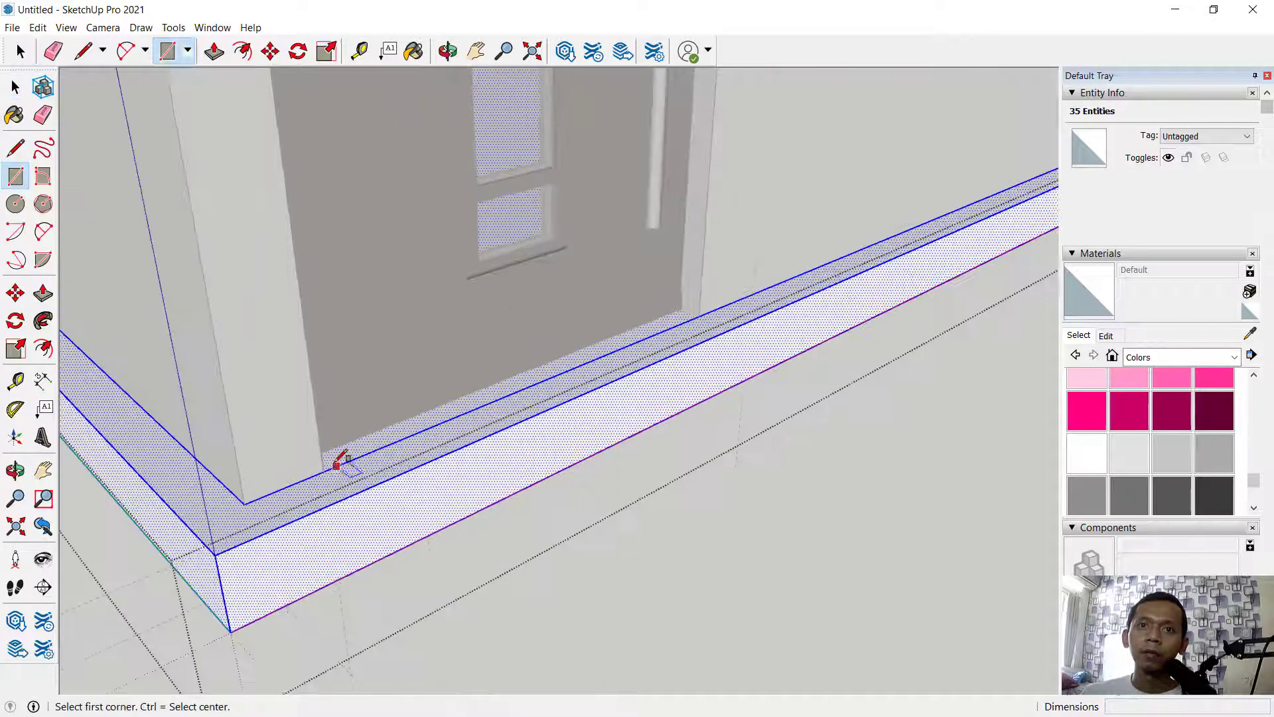
click(321, 474)
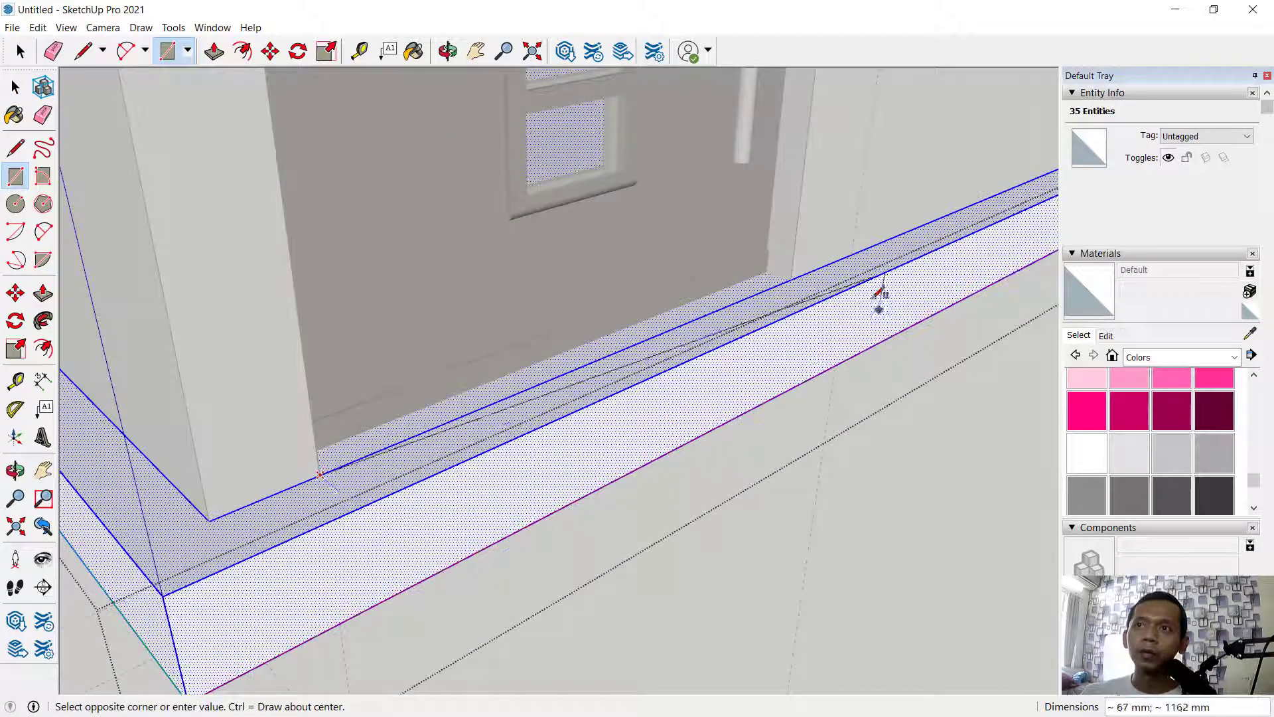
click(843, 291)
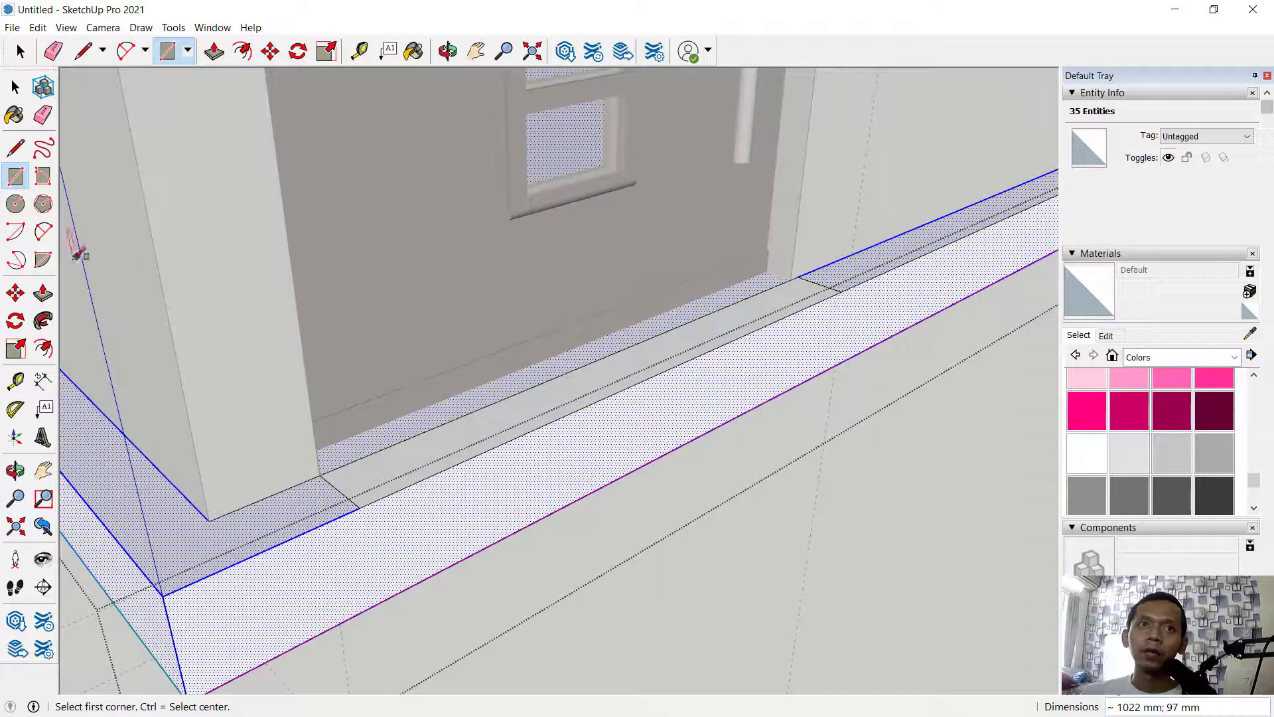
click(41, 294)
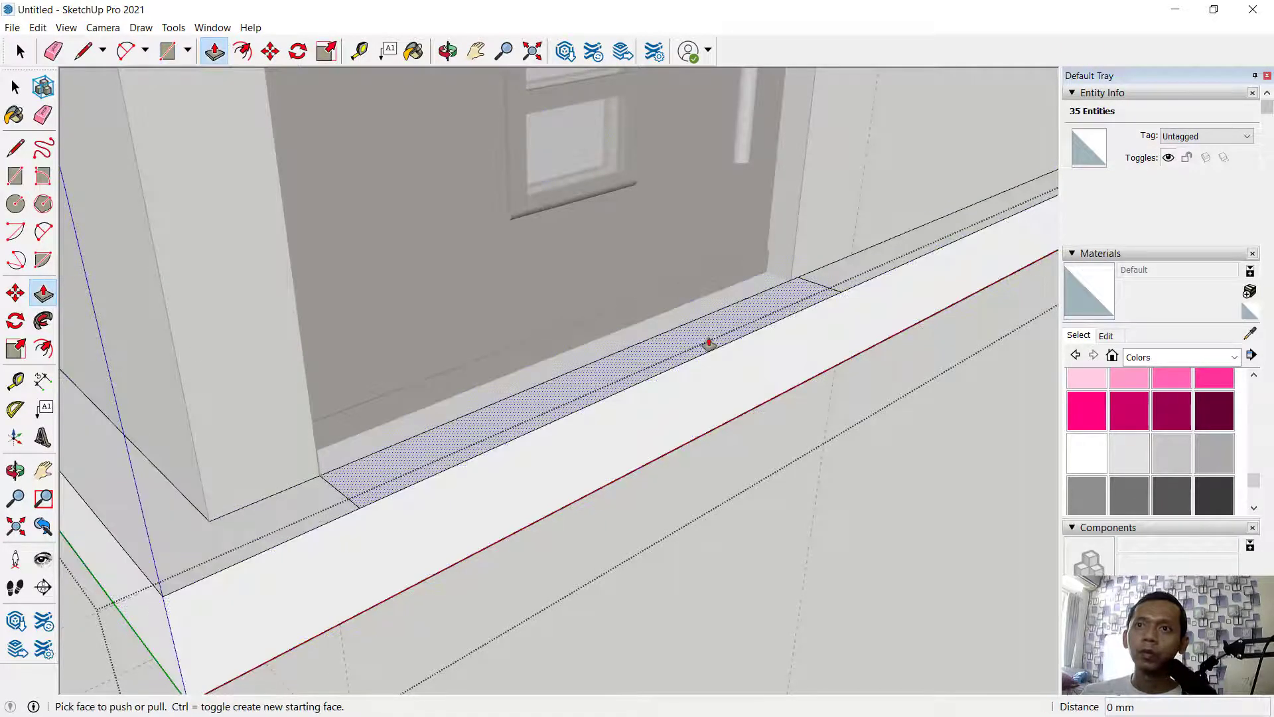
click(709, 343)
click(728, 467)
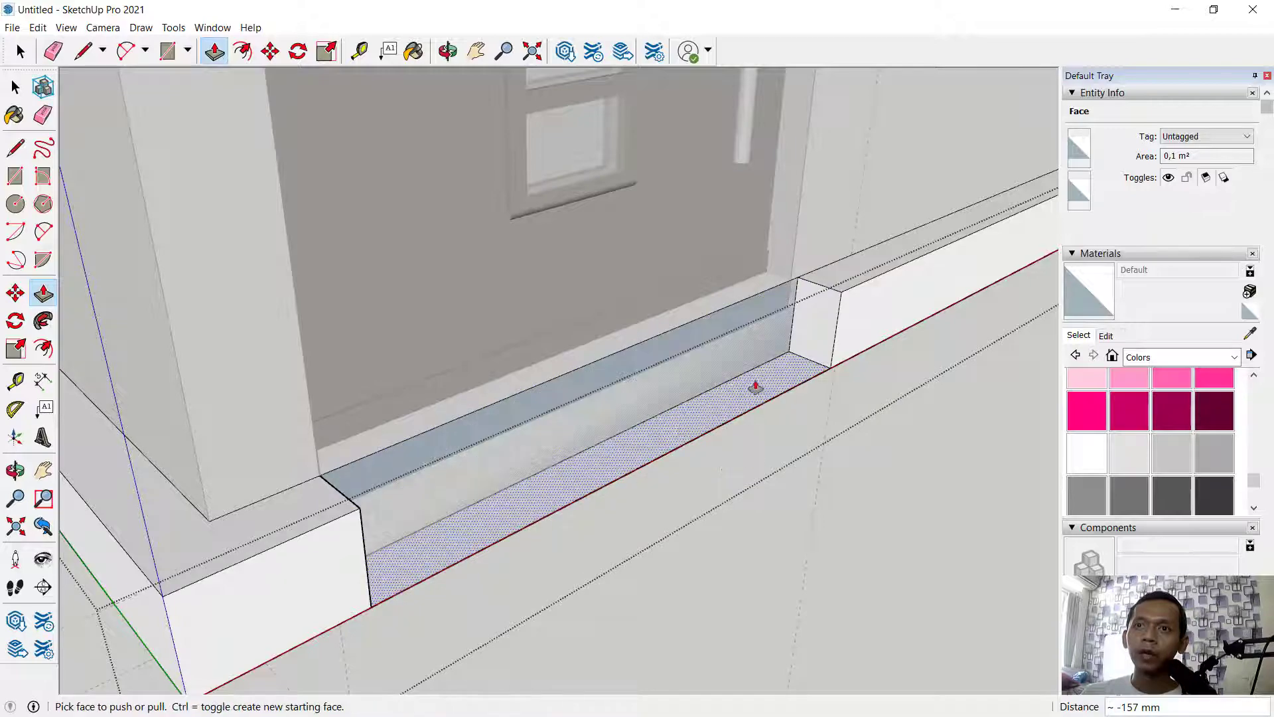
Push the recessed strip's bottom face 100 mm and its end face about 22 mm.
middle_drag(737, 409, 524, 492)
click(525, 498)
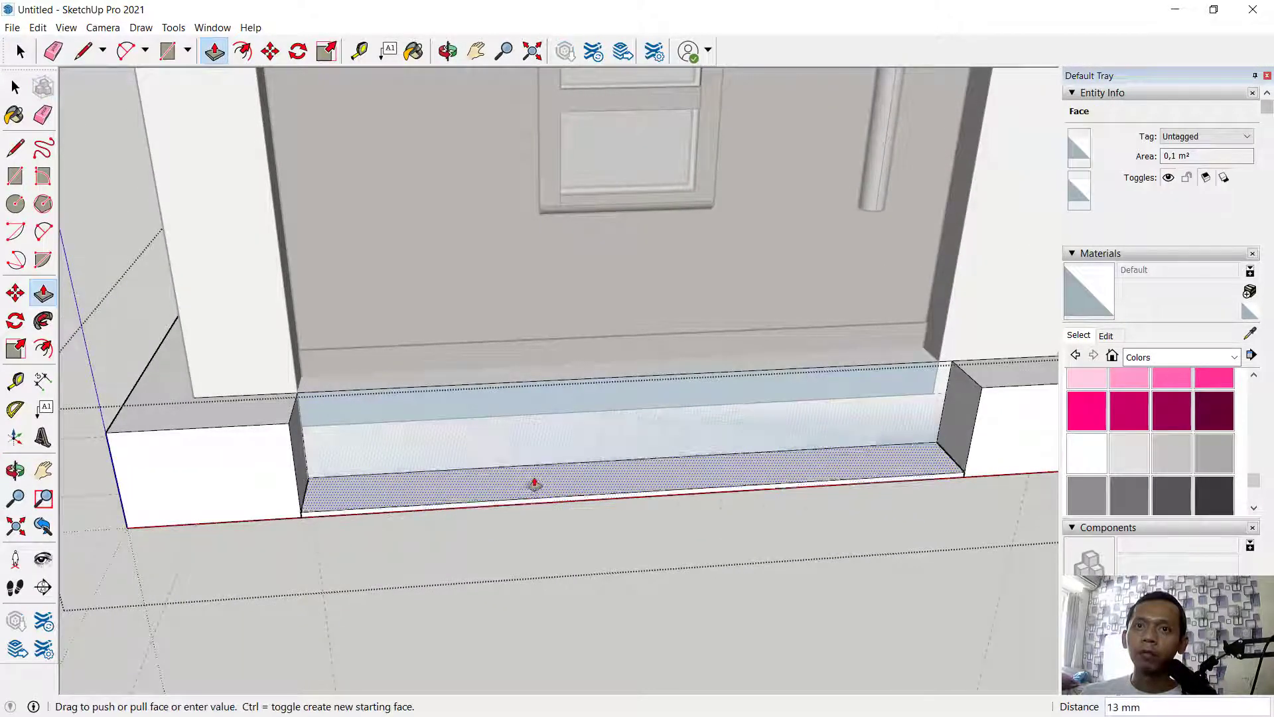
click(455, 466)
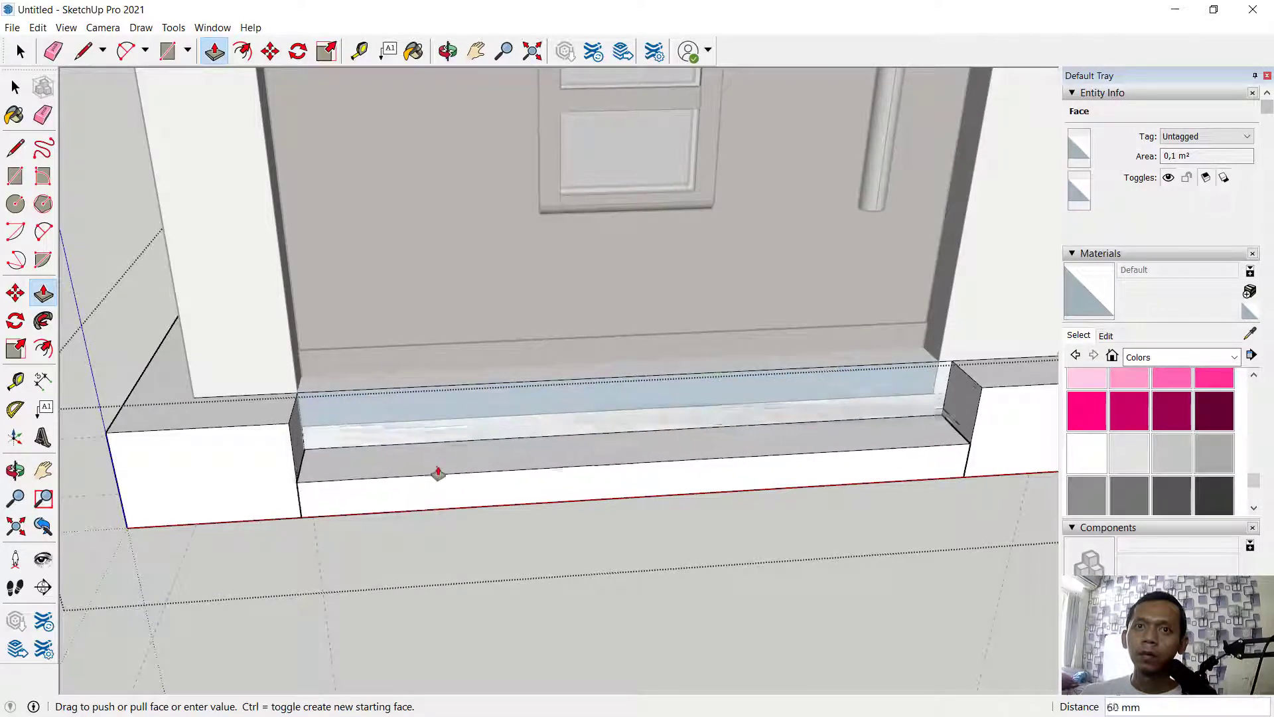
text(100)
key(Return)
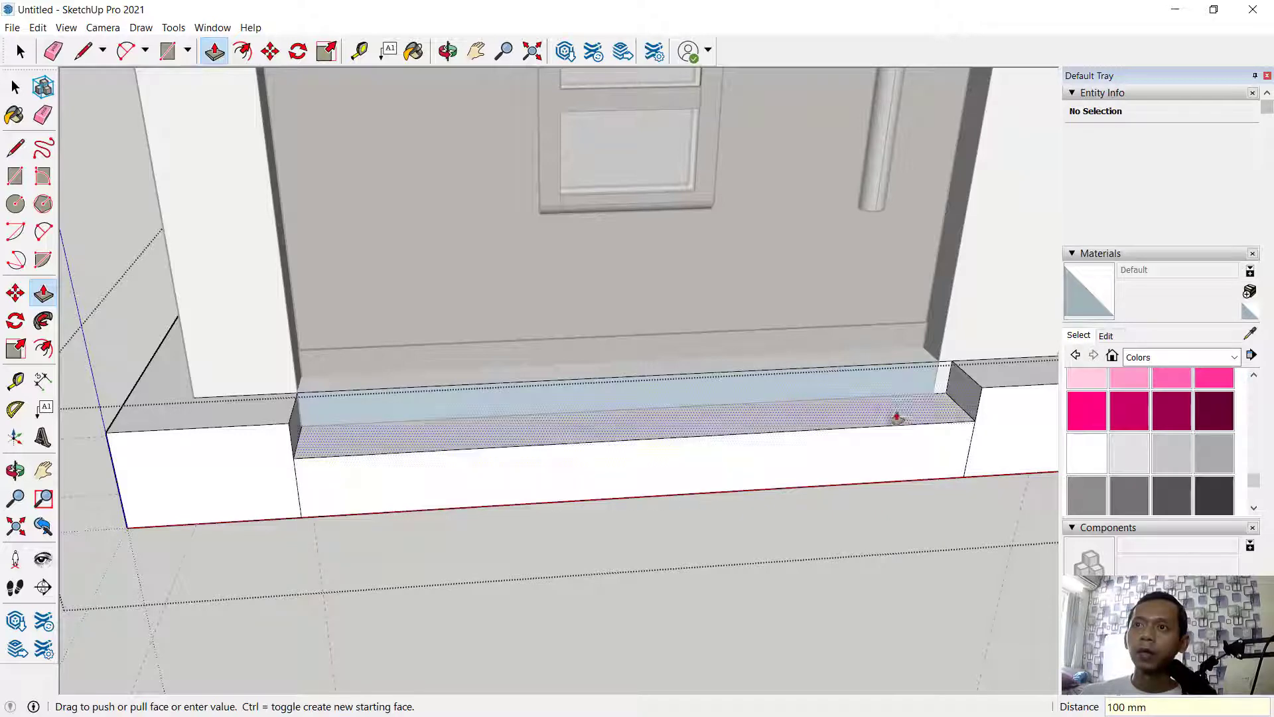
click(966, 376)
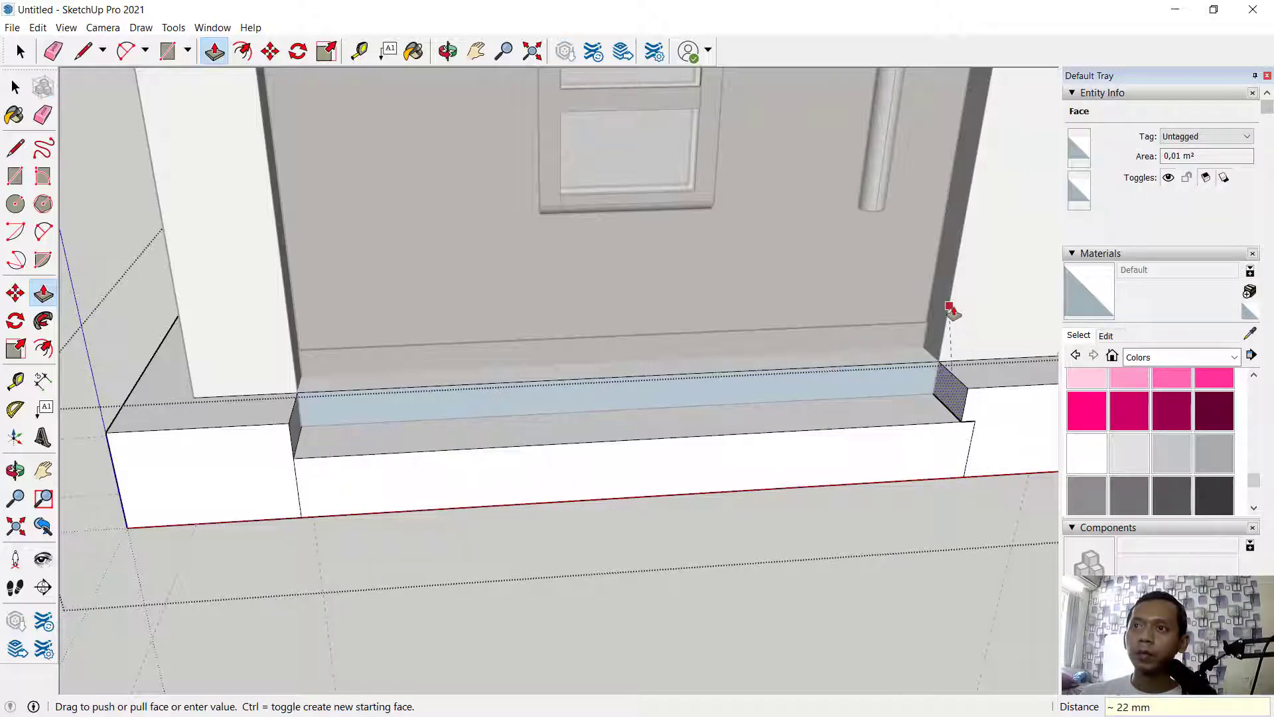
click(952, 309)
middle_drag(938, 449, 936, 458)
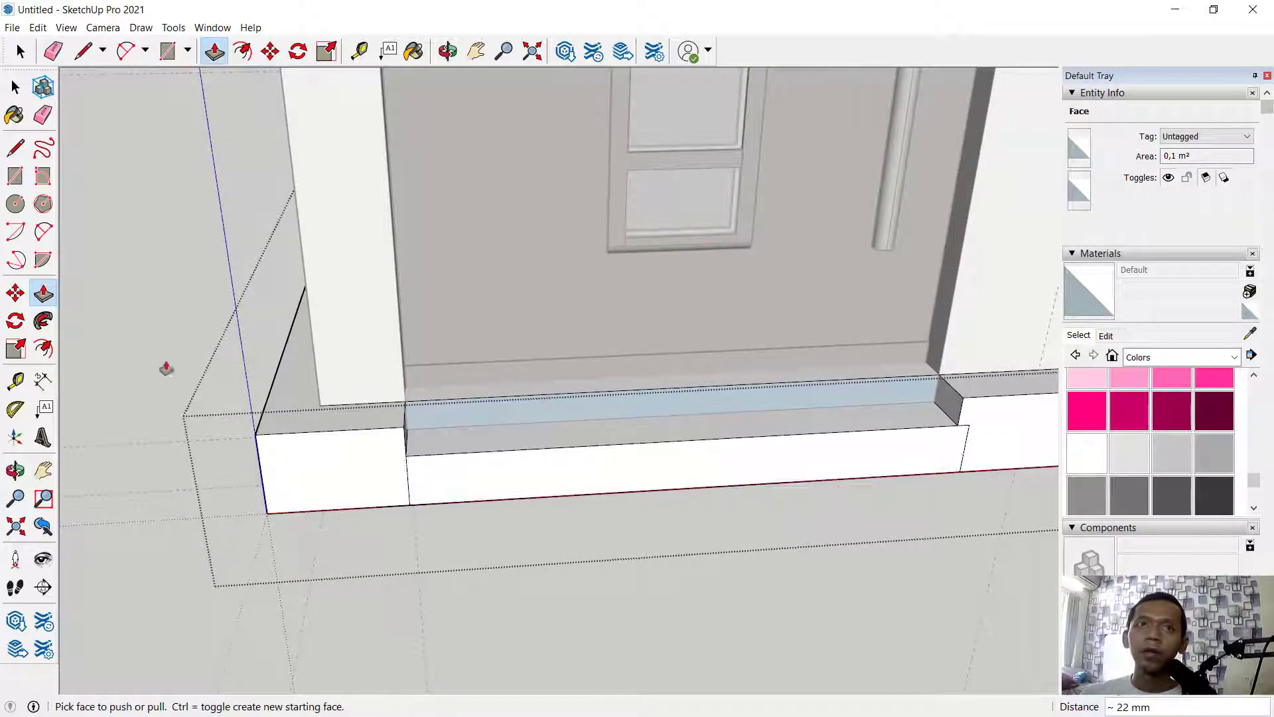
Erase stray edges around the recess and view the door and window at an angle.
click(44, 116)
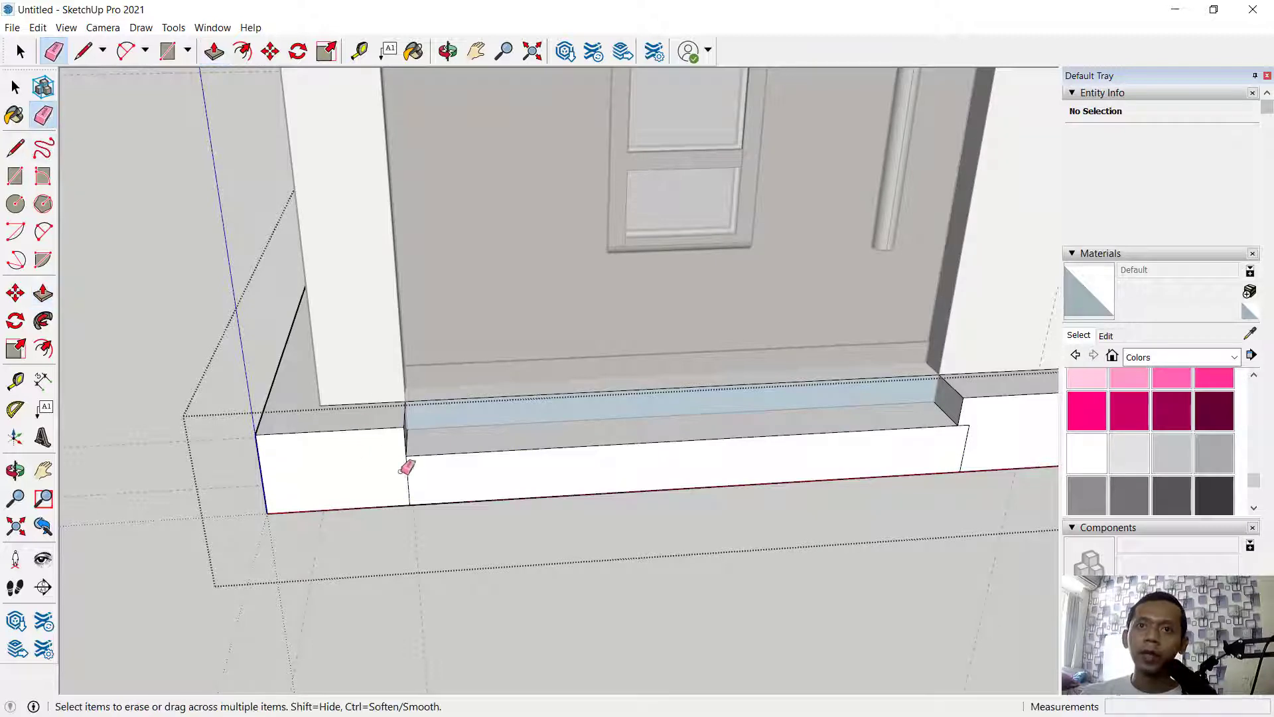
scroll(408, 466, up, 2)
middle_drag(415, 472, 304, 273)
scroll(909, 425, down, 4)
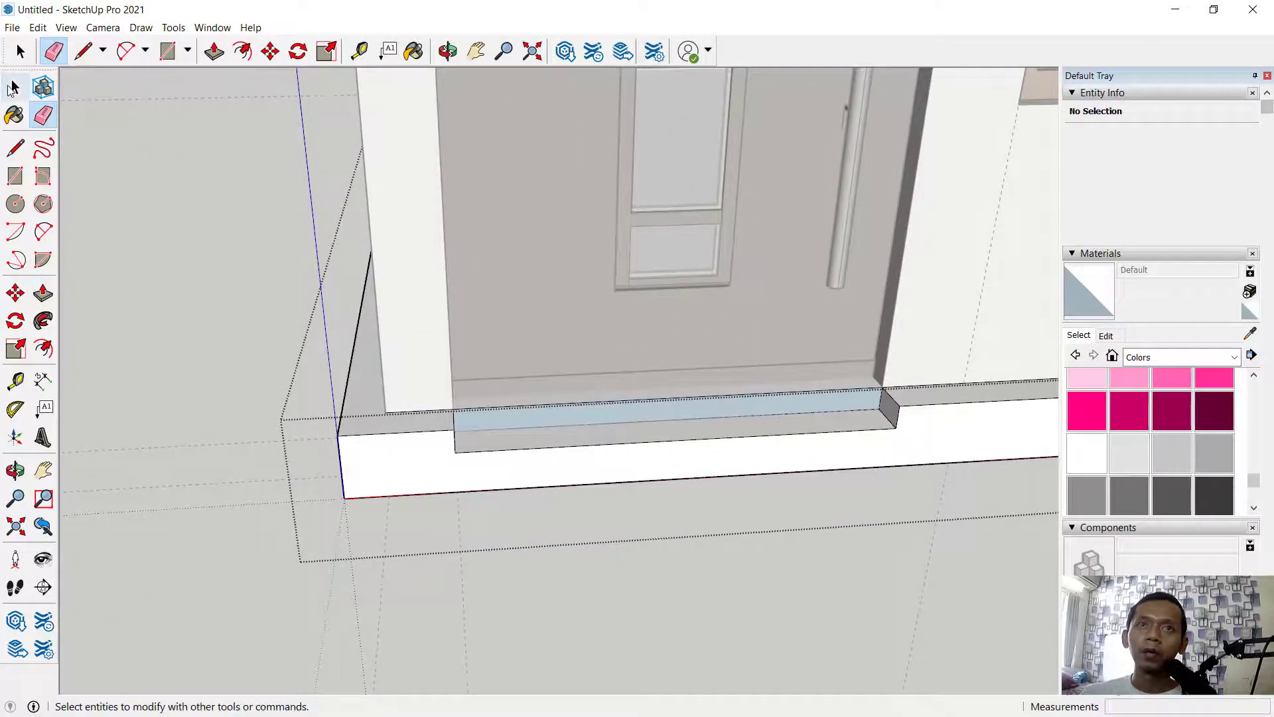
click(13, 87)
middle_drag(180, 284, 869, 284)
scroll(598, 346, up, 3)
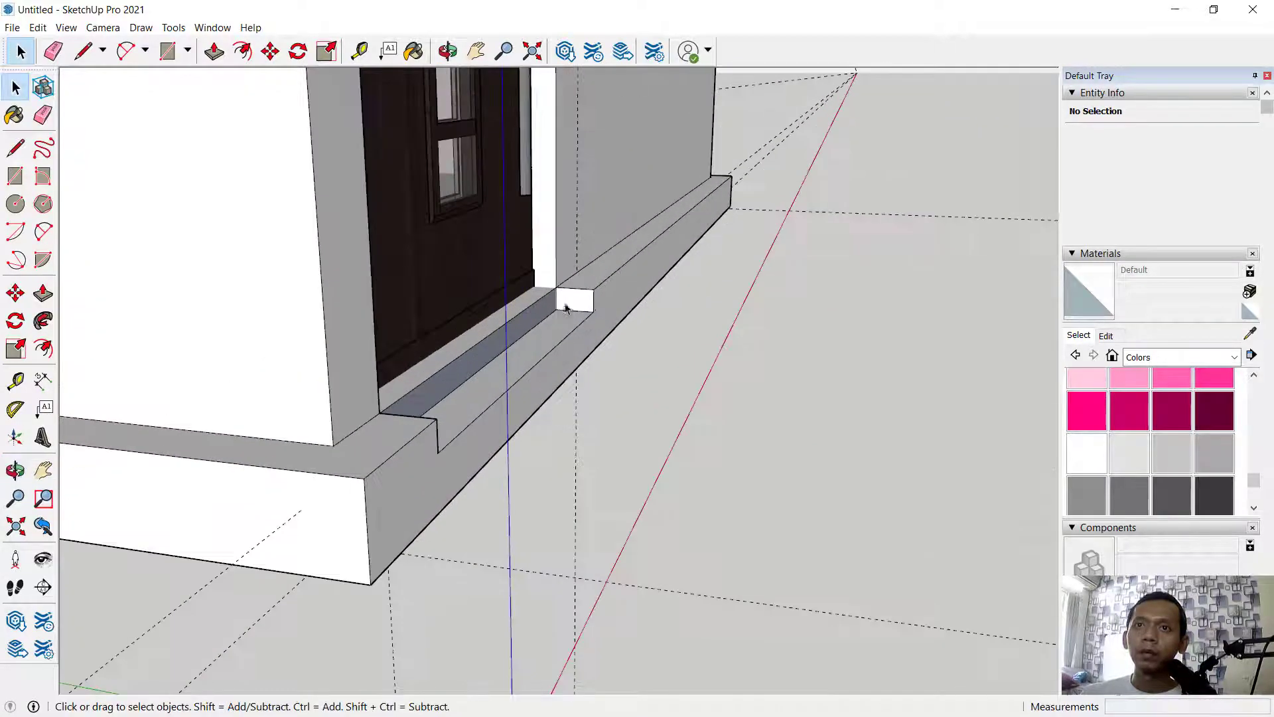
Pull the groove face in front of the door up about 57 mm, flush with the sill top.
middle_drag(720, 336, 580, 379)
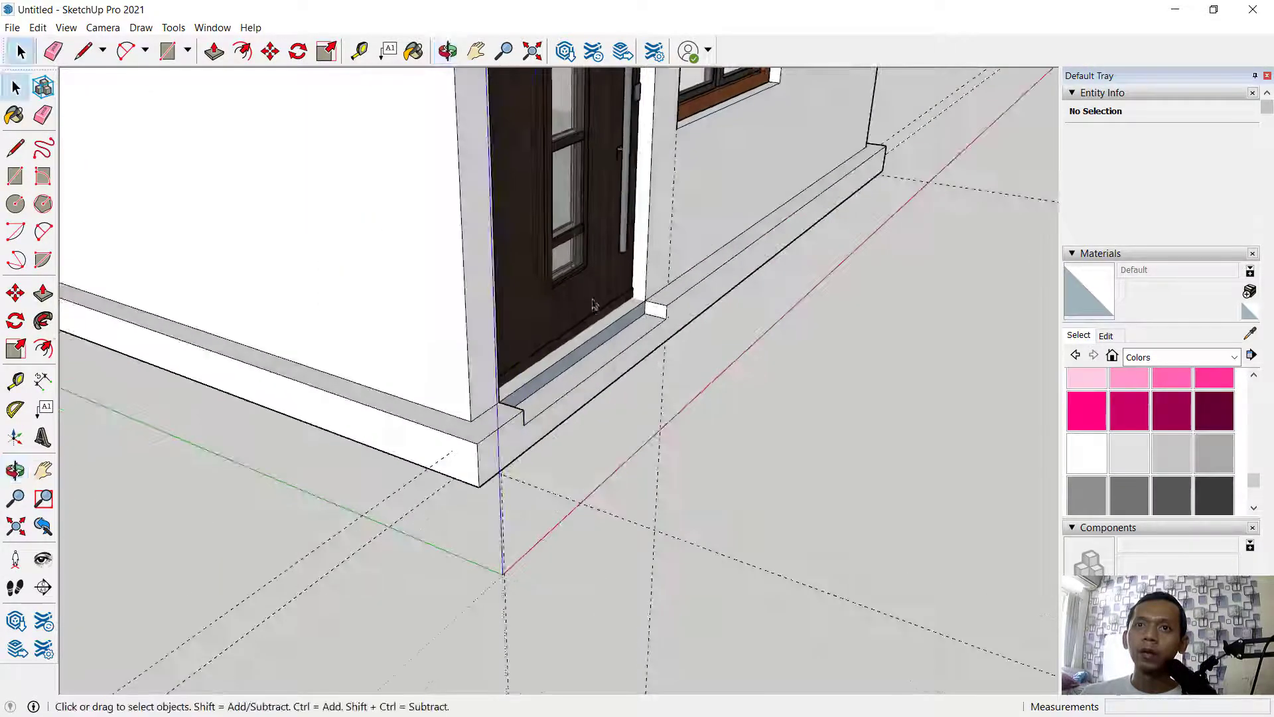
scroll(580, 379, up, 4)
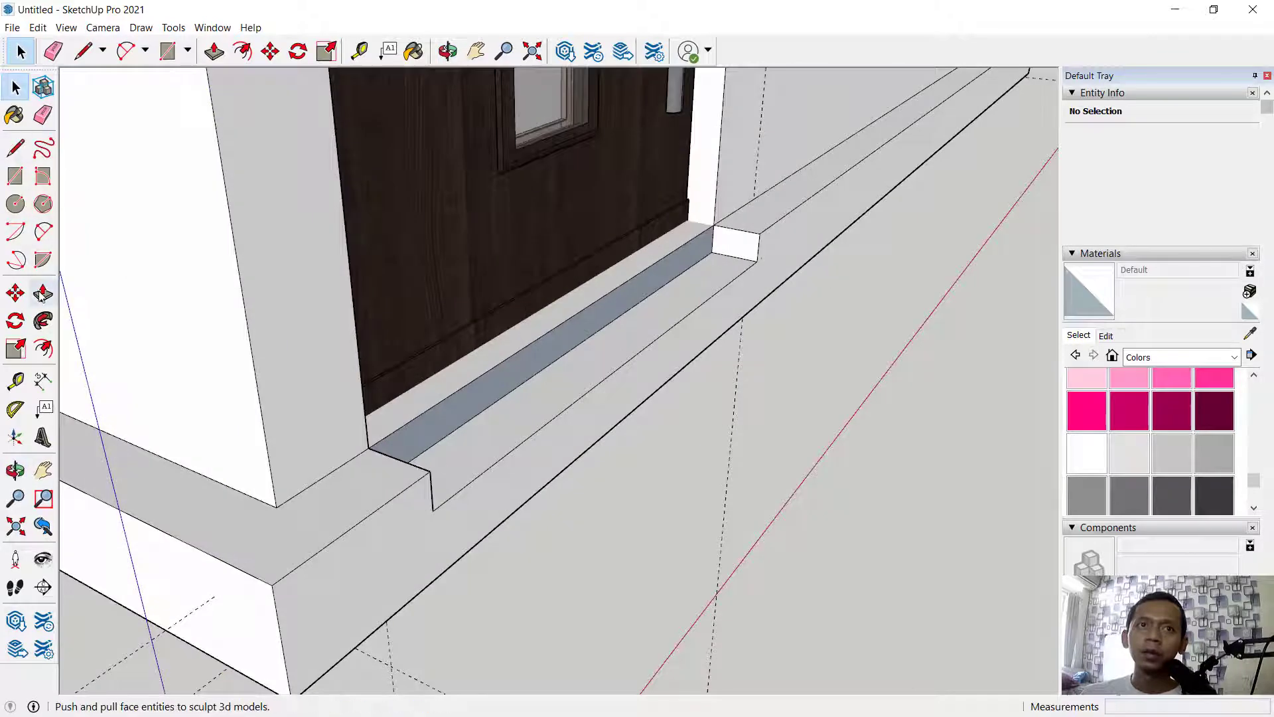
triple_click(591, 407)
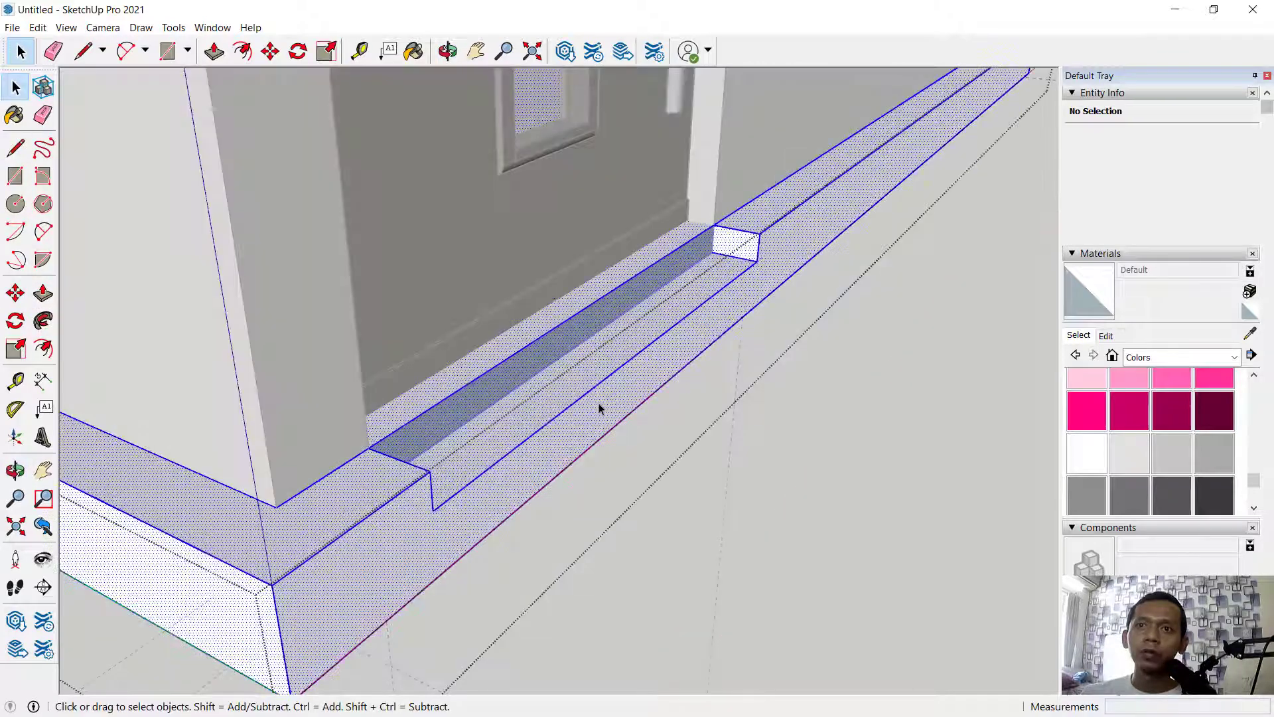
click(591, 383)
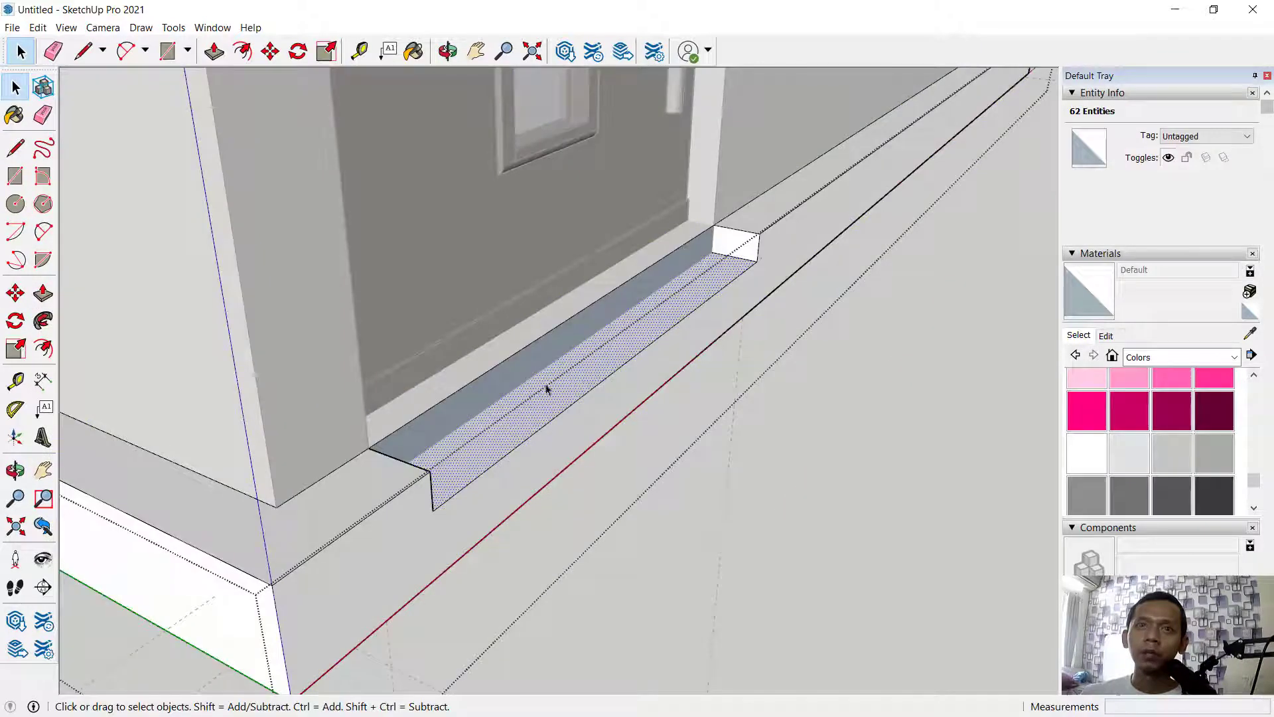
click(42, 293)
click(521, 415)
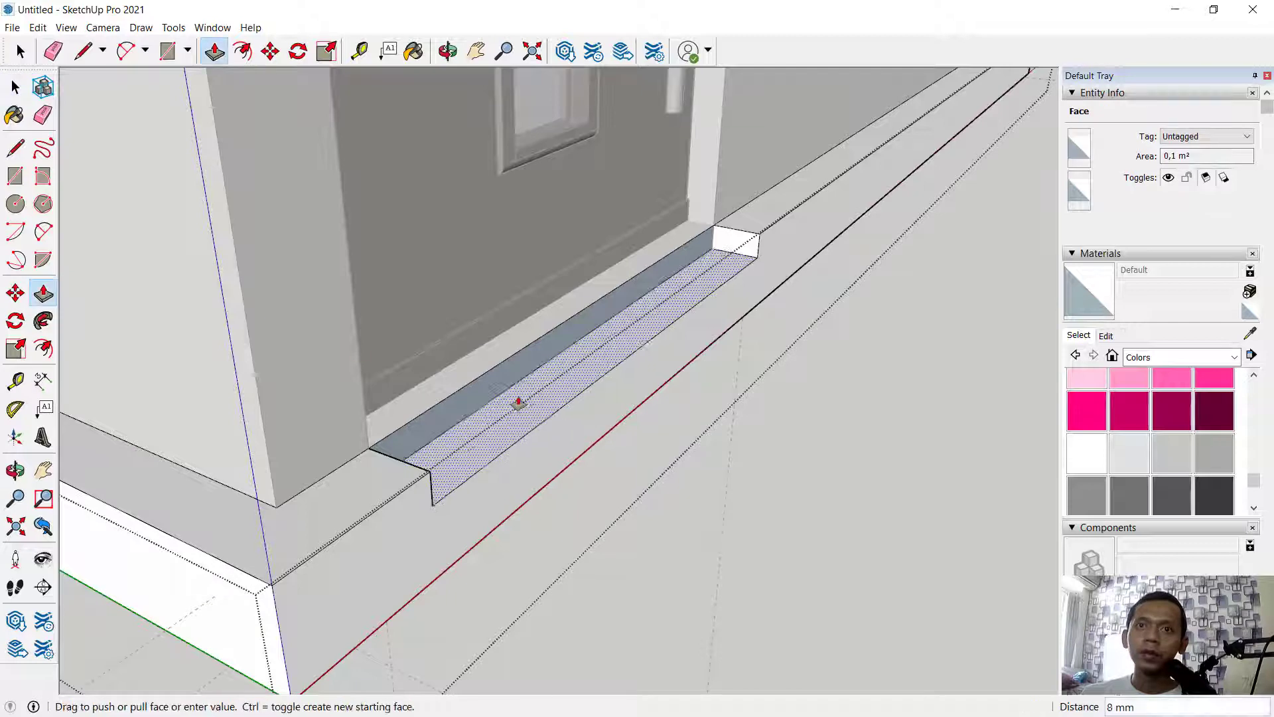
click(511, 361)
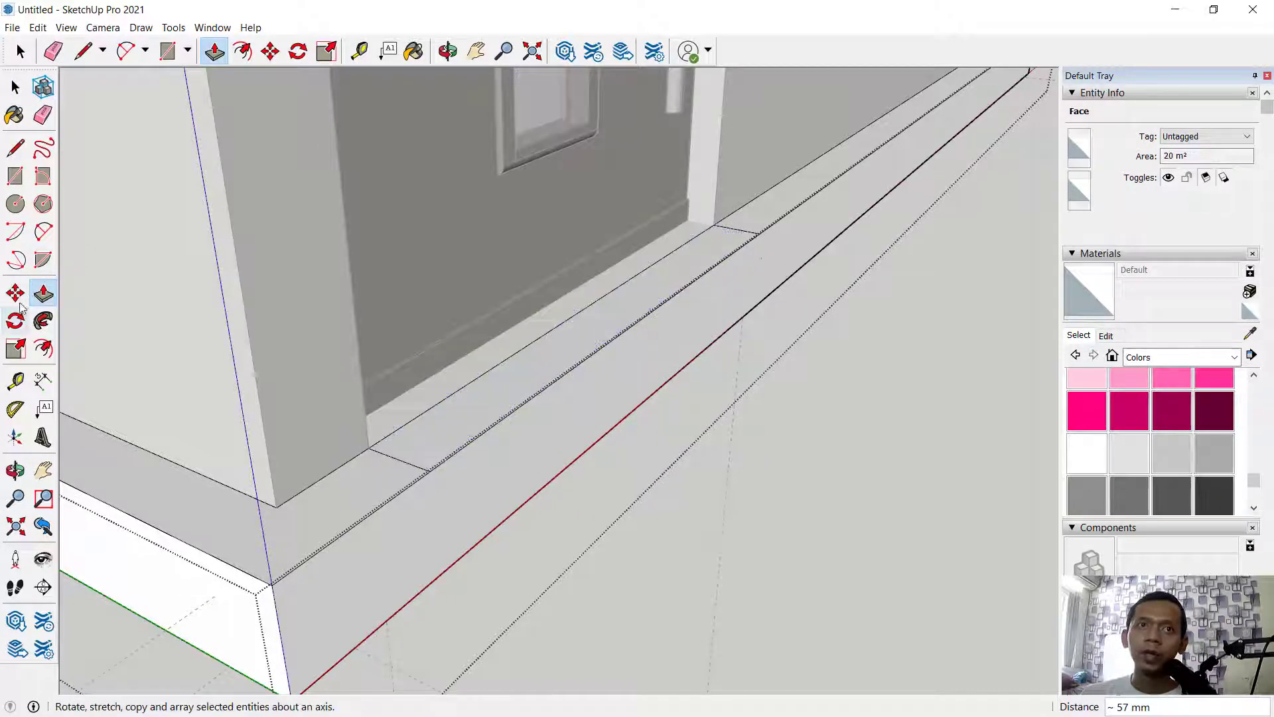
Erase the leftover edges and inspect the building corner and skirting.
click(41, 118)
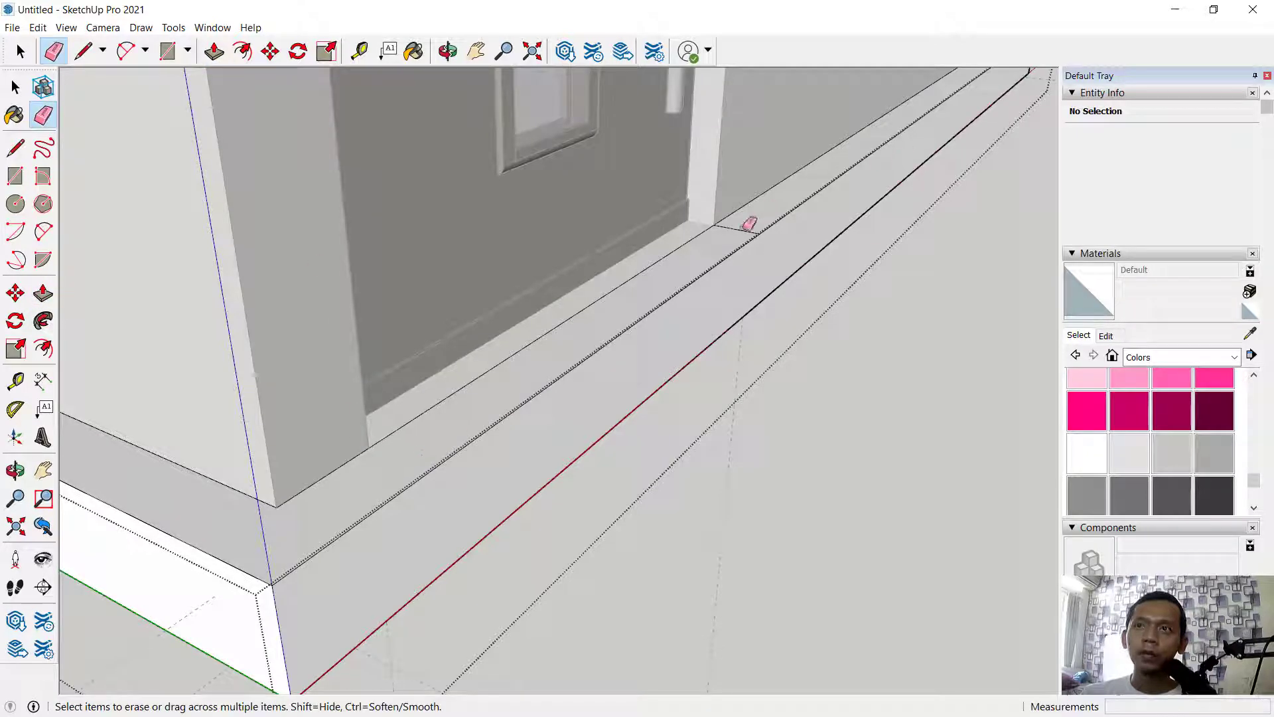
scroll(799, 261, down, 4)
mouse_move(799, 262)
middle_down()
mouse_move(844, 279)
mouse_move(686, 356)
middle_up()
click(15, 87)
mouse_move(819, 441)
middle_down()
mouse_move(848, 376)
mouse_move(816, 290)
mouse_move(620, 312)
mouse_move(947, 318)
mouse_move(811, 415)
middle_up()
scroll(948, 318, up, 2)
scroll(811, 414, up, 2)
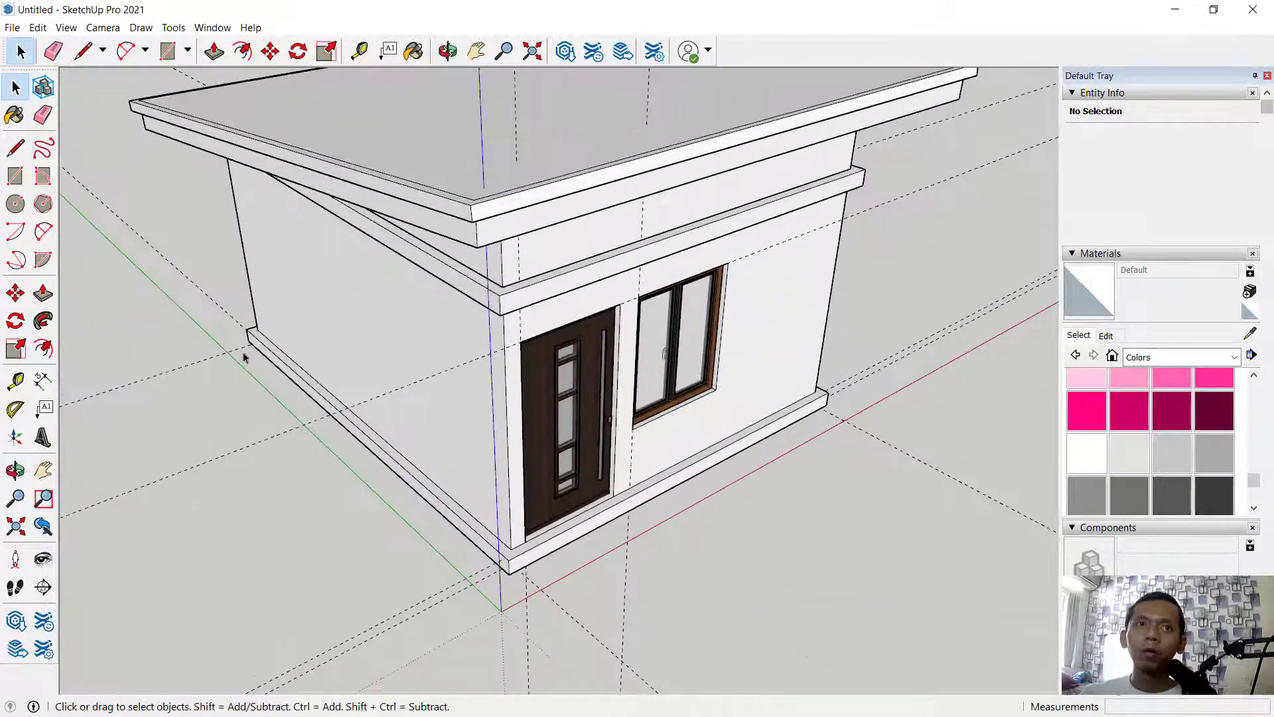
Draw the porch floor rectangle from the house corner along the front wall.
click(16, 176)
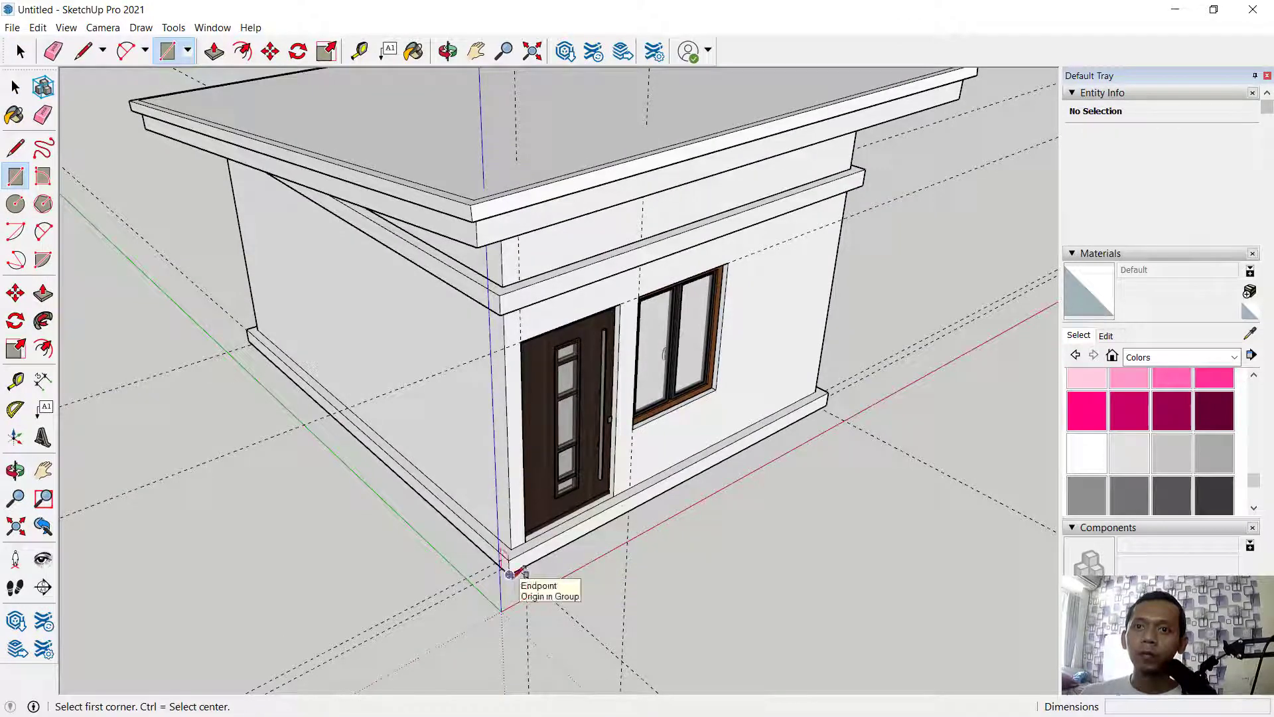
click(510, 574)
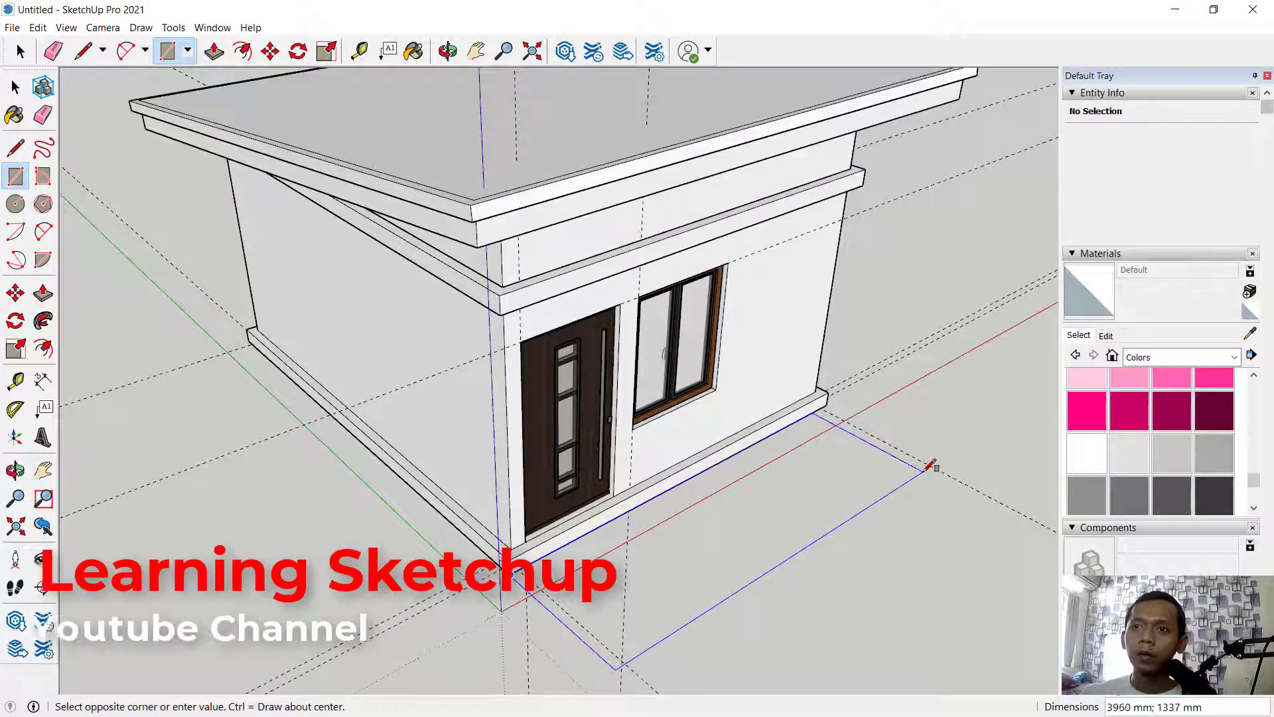
click(929, 461)
middle_drag(929, 461, 677, 506)
key(r)
scroll(677, 507, down, 3)
scroll(677, 507, up, 3)
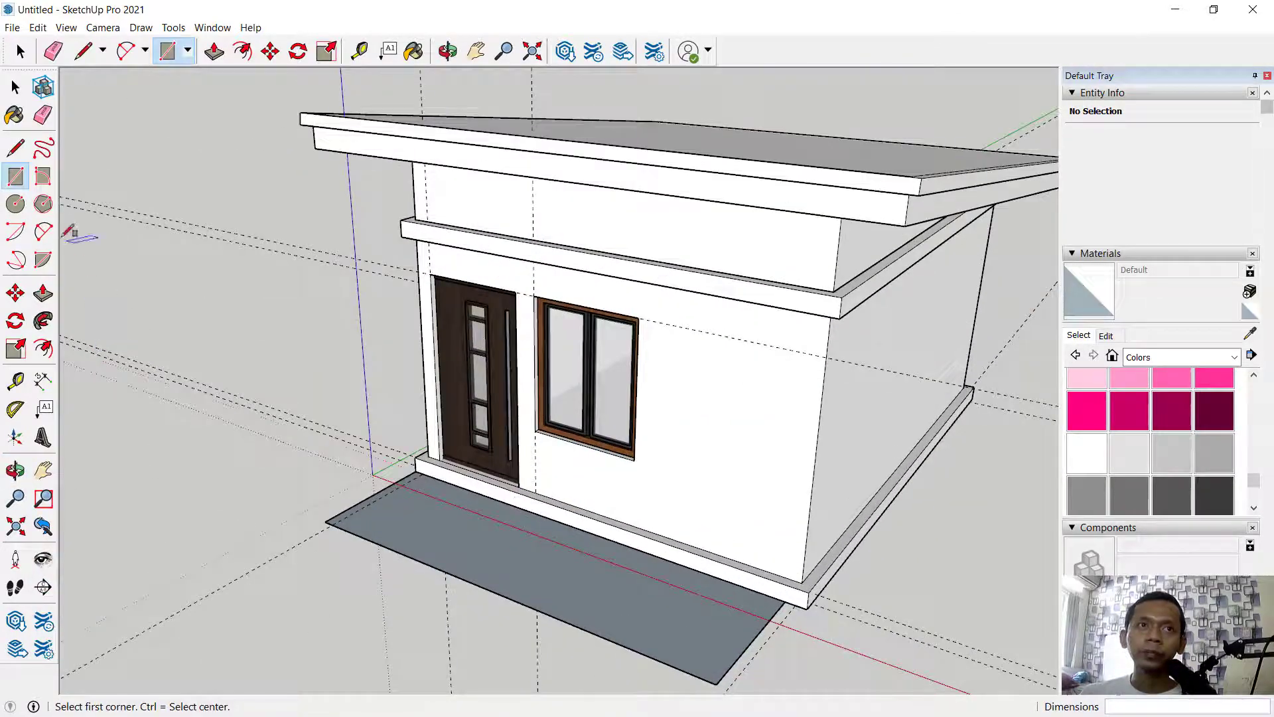
Push/Pull the porch floor up about 185 mm into a slab.
click(43, 296)
scroll(790, 627, up, 3)
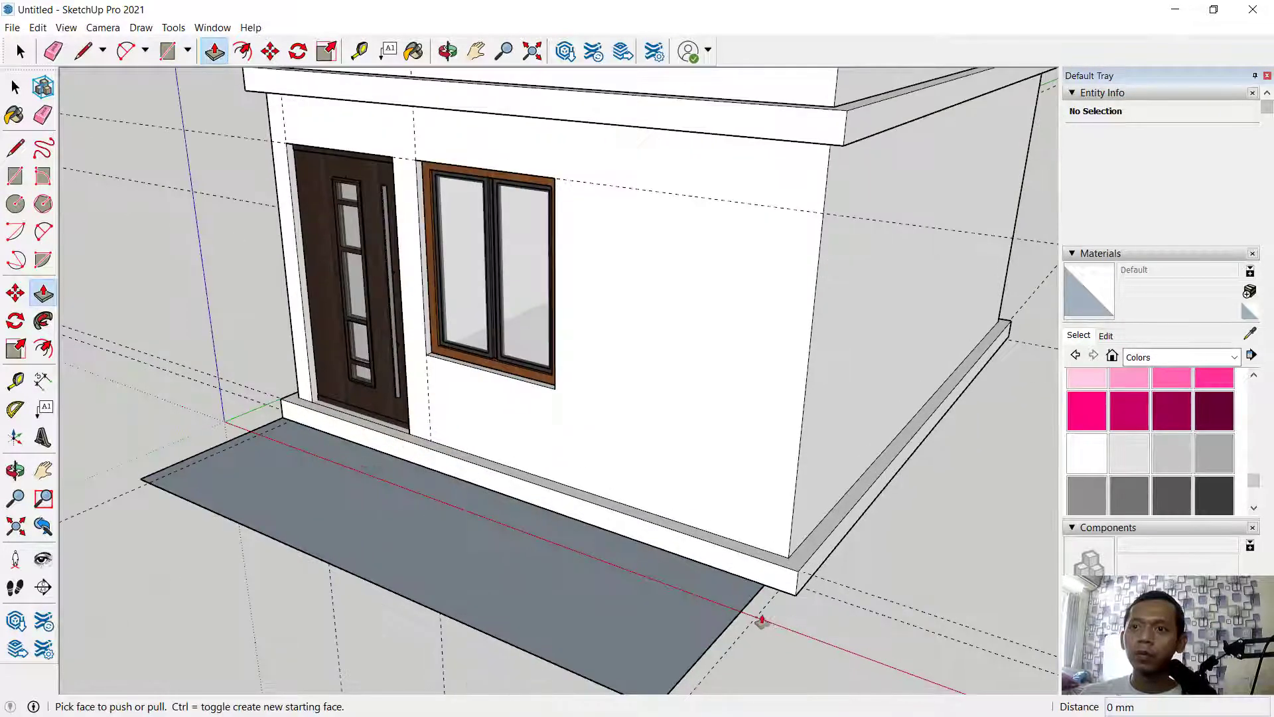
drag(704, 637, 807, 569)
scroll(810, 577, down, 5)
middle_drag(477, 581, 753, 540)
scroll(734, 537, up, 5)
middle_drag(592, 534, 505, 583)
scroll(827, 526, down, 4)
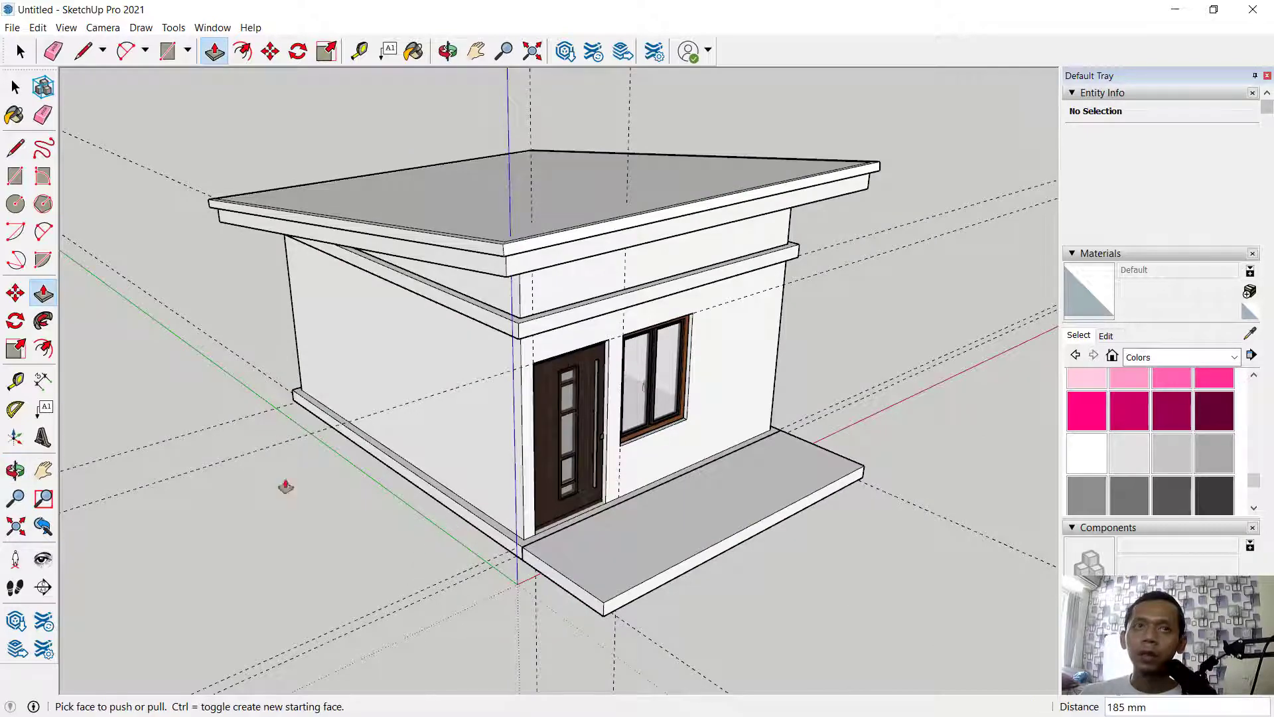
click(15, 87)
scroll(562, 509, up, 3)
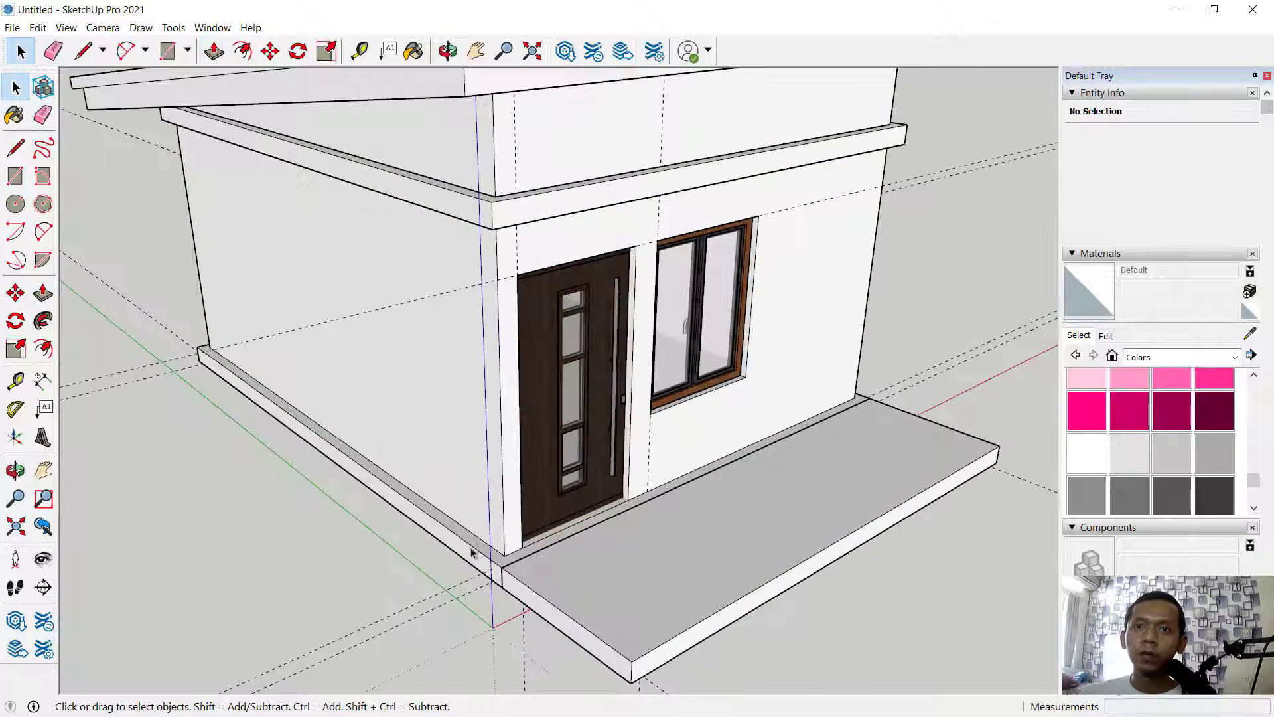
Move the base trim group 100 mm up the blue axis, then deselect it.
click(462, 549)
middle_drag(448, 552, 87, 494)
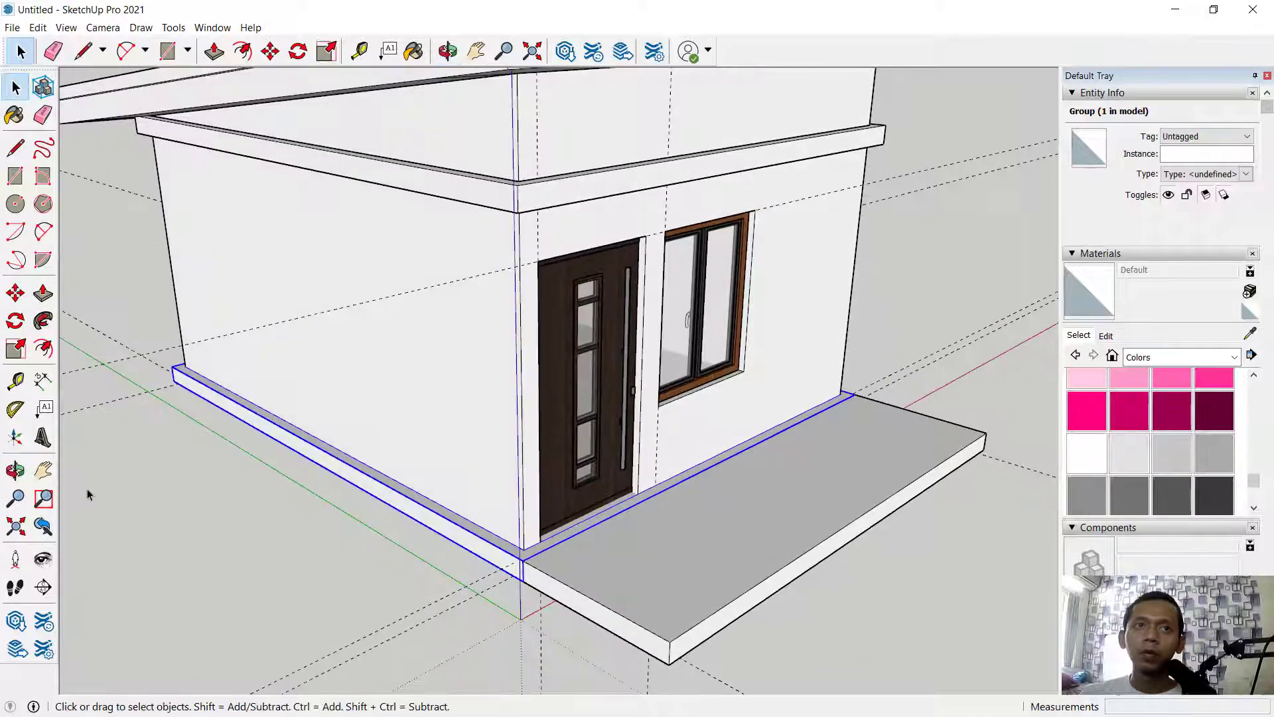
click(15, 292)
click(270, 565)
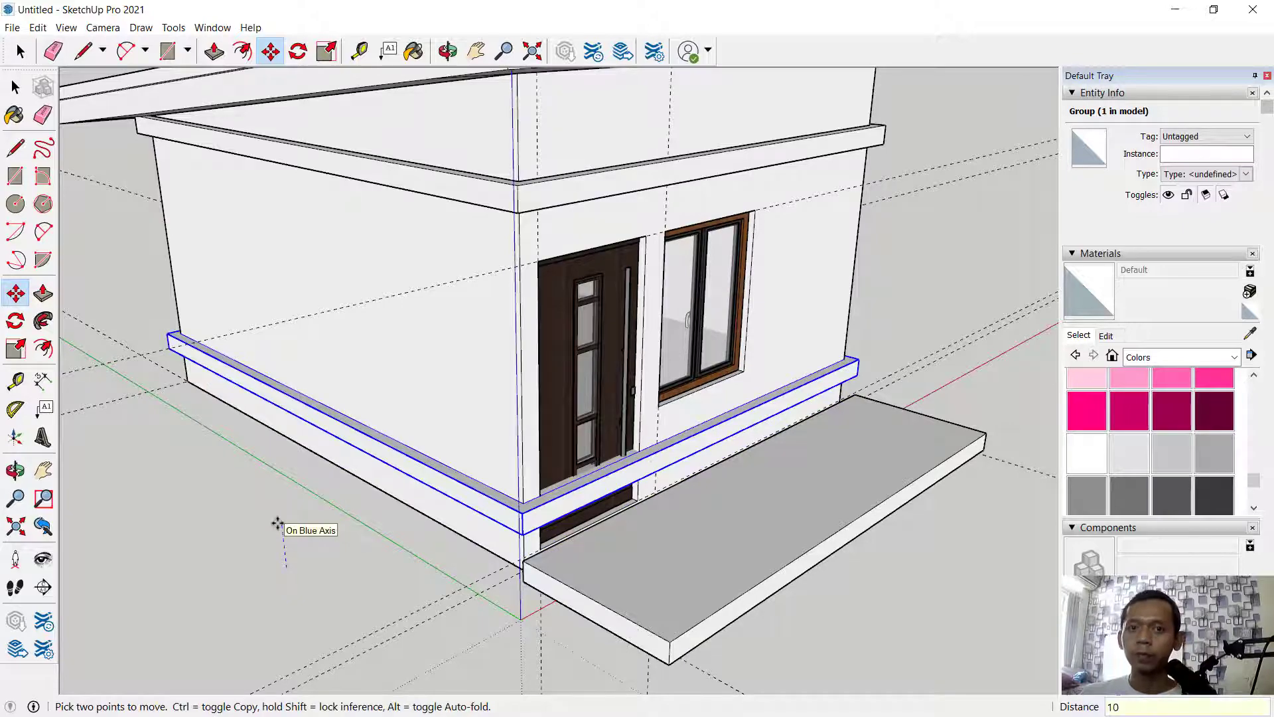
key(Return)
middle_drag(370, 560, 763, 518)
scroll(715, 503, up, 2)
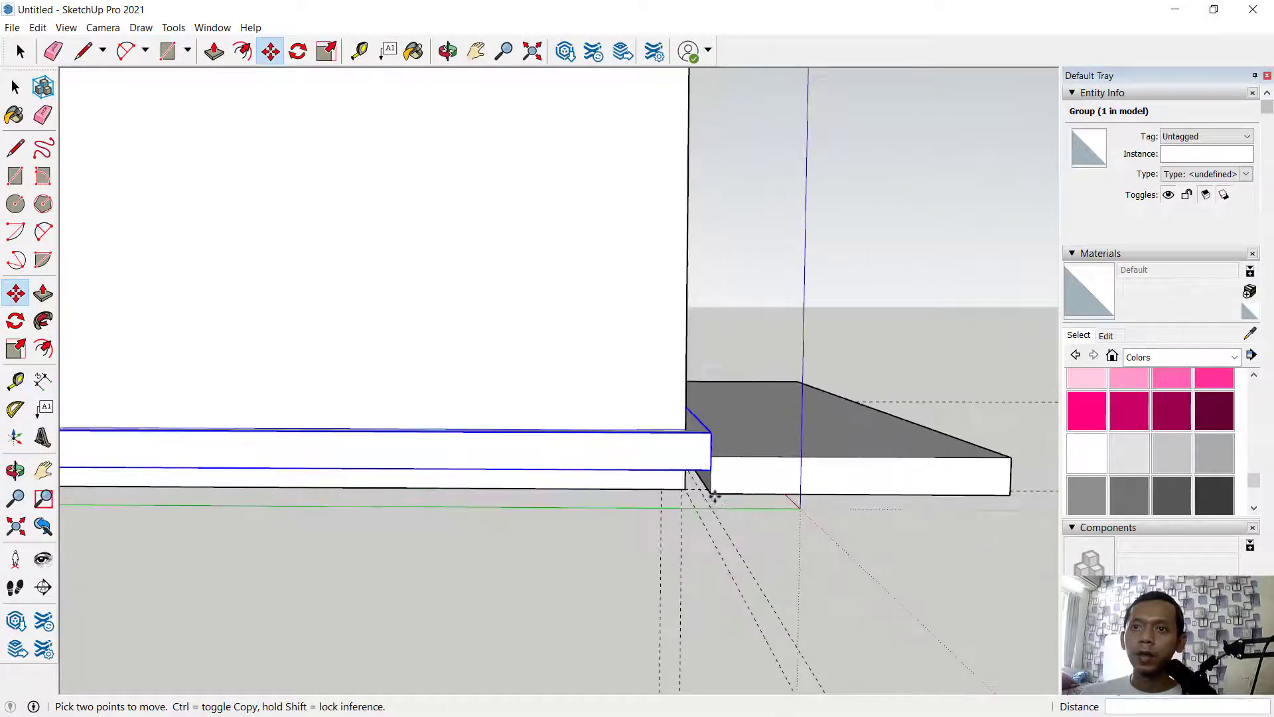
key(ctrl+t)
key(space)
middle_drag(740, 520, 750, 544)
Hide the porch slab.
triple_click(750, 543)
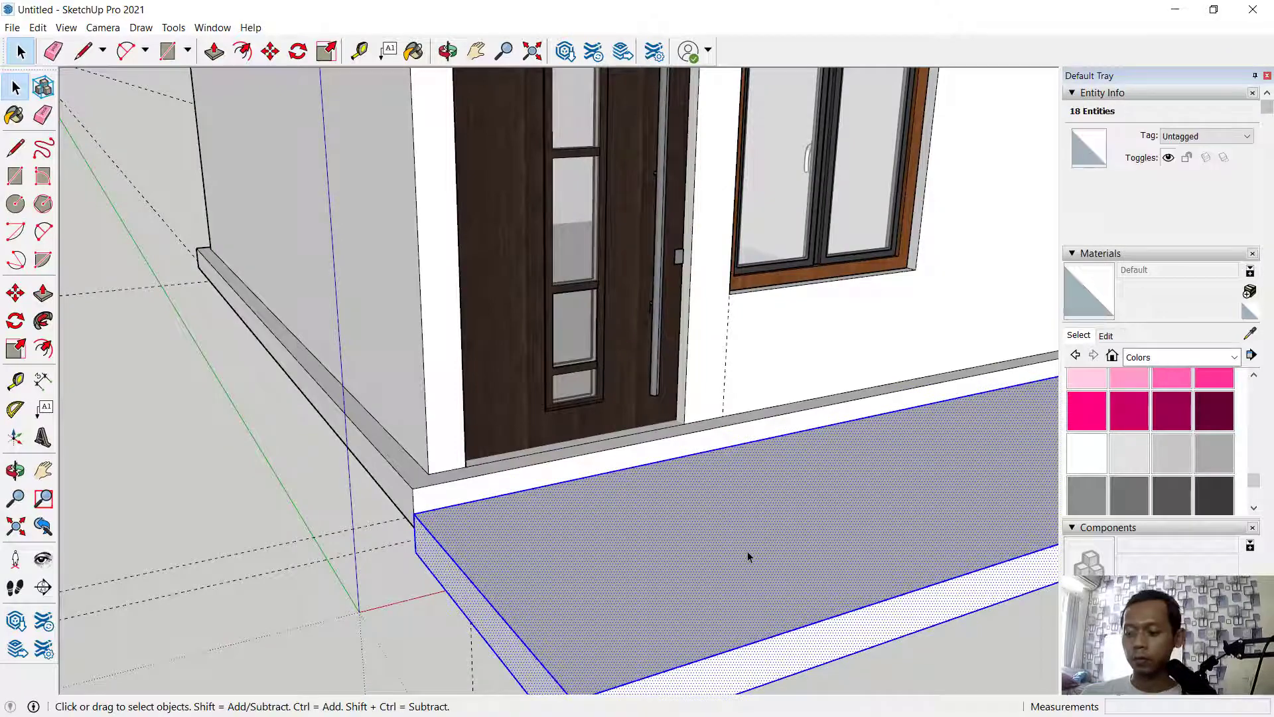
key(h)
scroll(637, 534, down, 6)
middle_drag(365, 564, 101, 415)
Start a ground rectangle at the house's base corner, stretching about 6282 × 4000 mm.
click(16, 176)
middle_drag(372, 465, 380, 443)
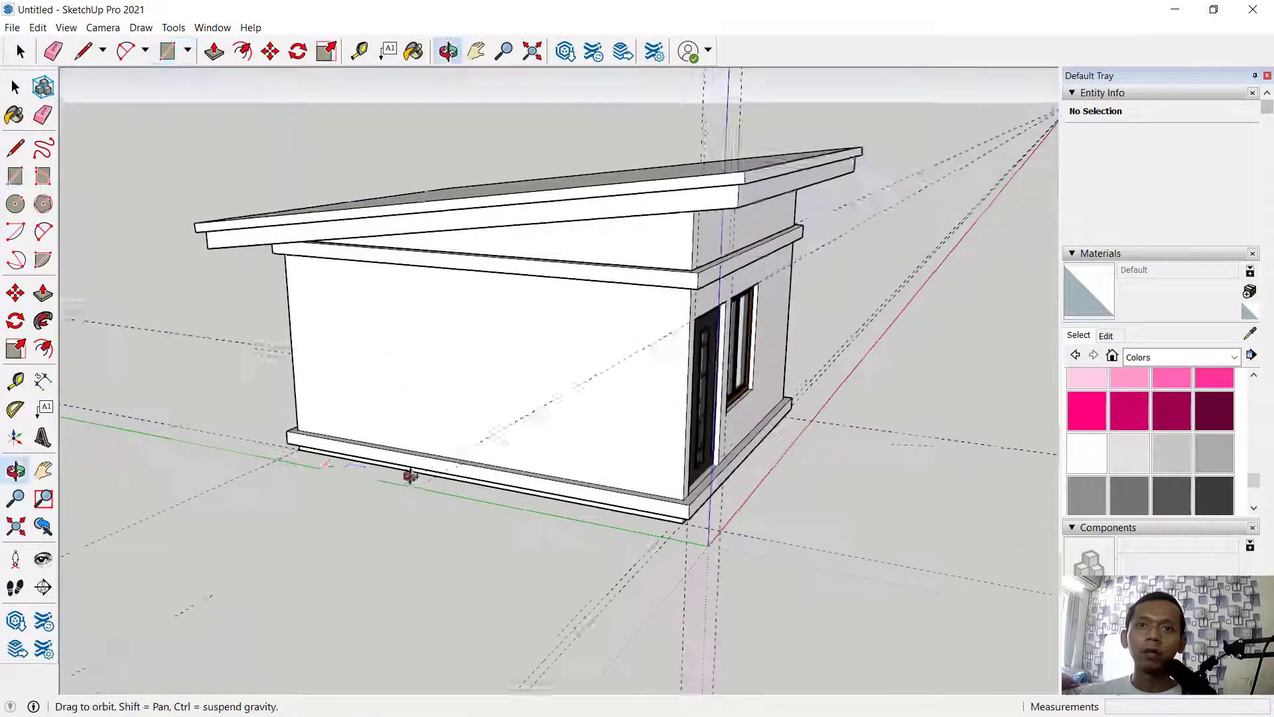
scroll(284, 425, up, 8)
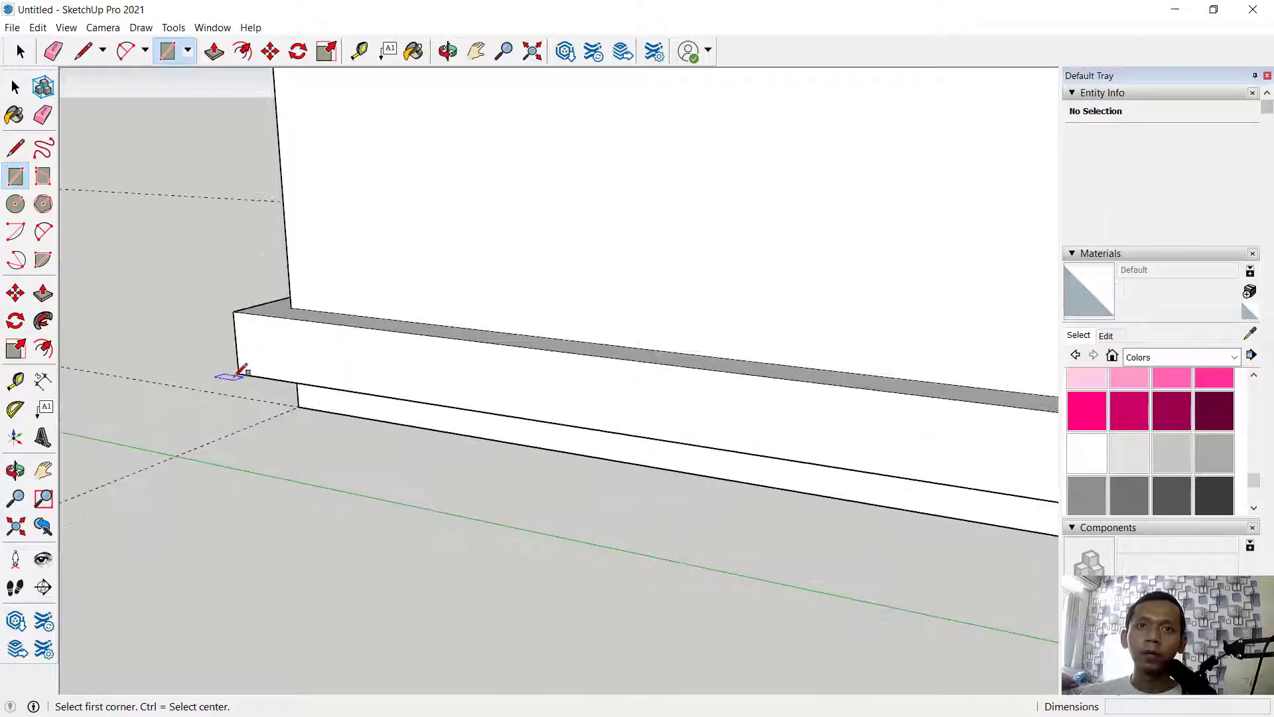
click(300, 403)
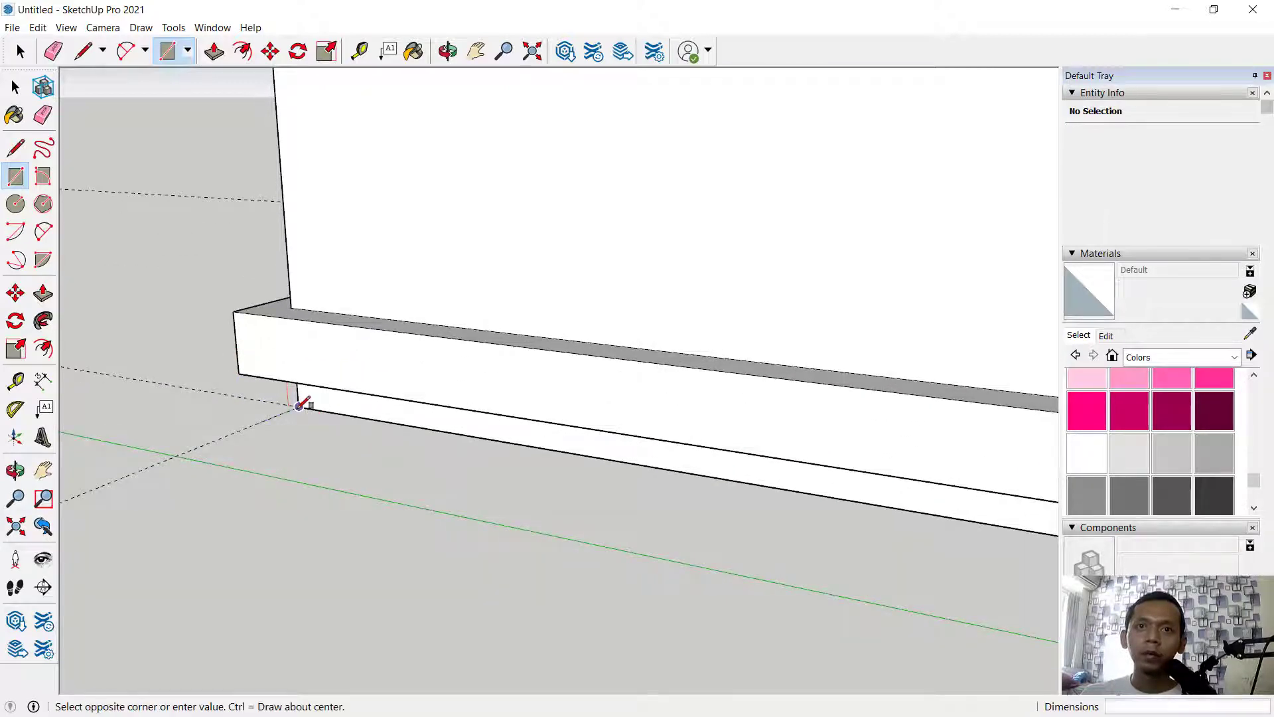
scroll(570, 541, down, 5)
middle_drag(846, 555, 808, 554)
scroll(979, 628, down, 3)
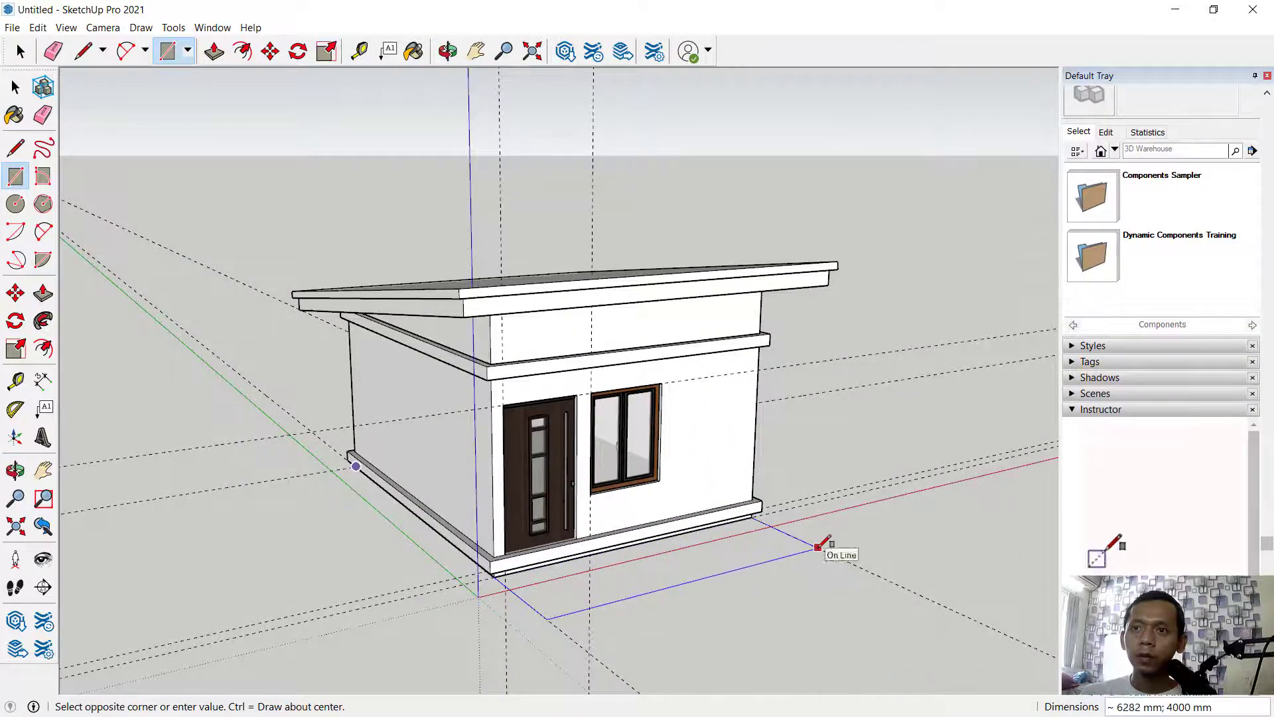
Complete the ground rectangle and raise it 100 mm into a porch slab.
click(817, 547)
middle_drag(584, 590, 606, 603)
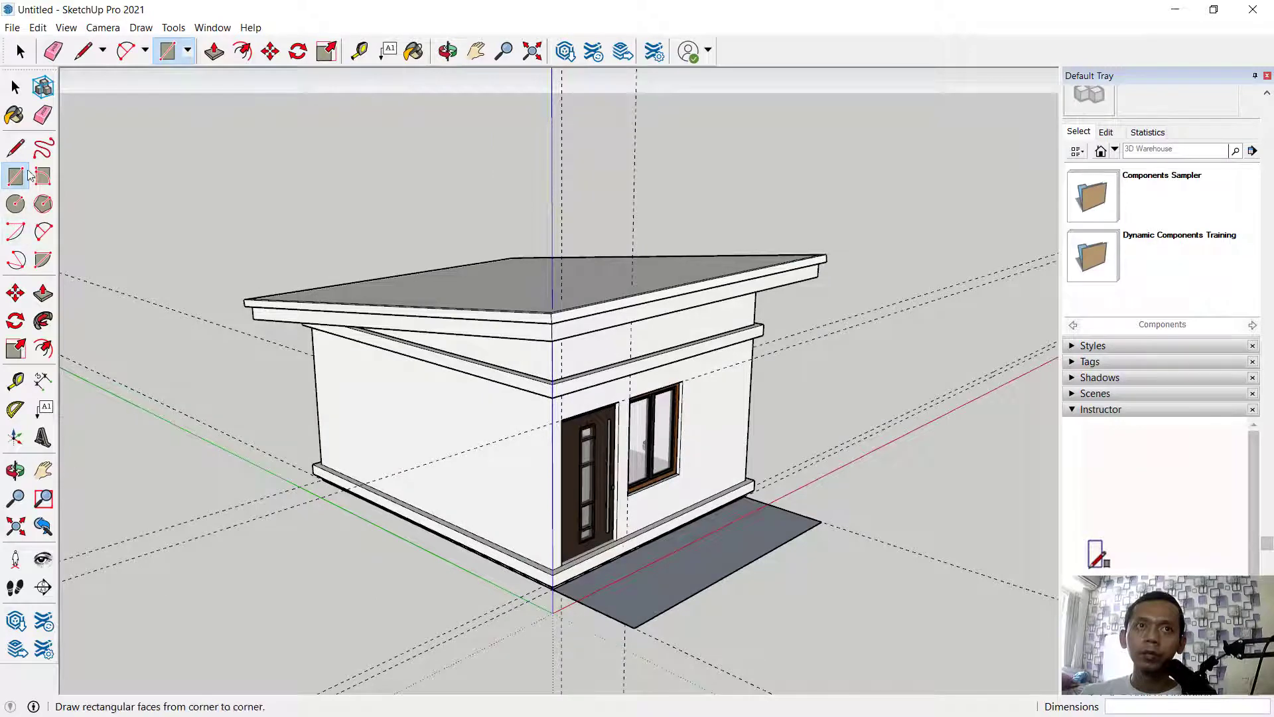
click(44, 293)
click(773, 545)
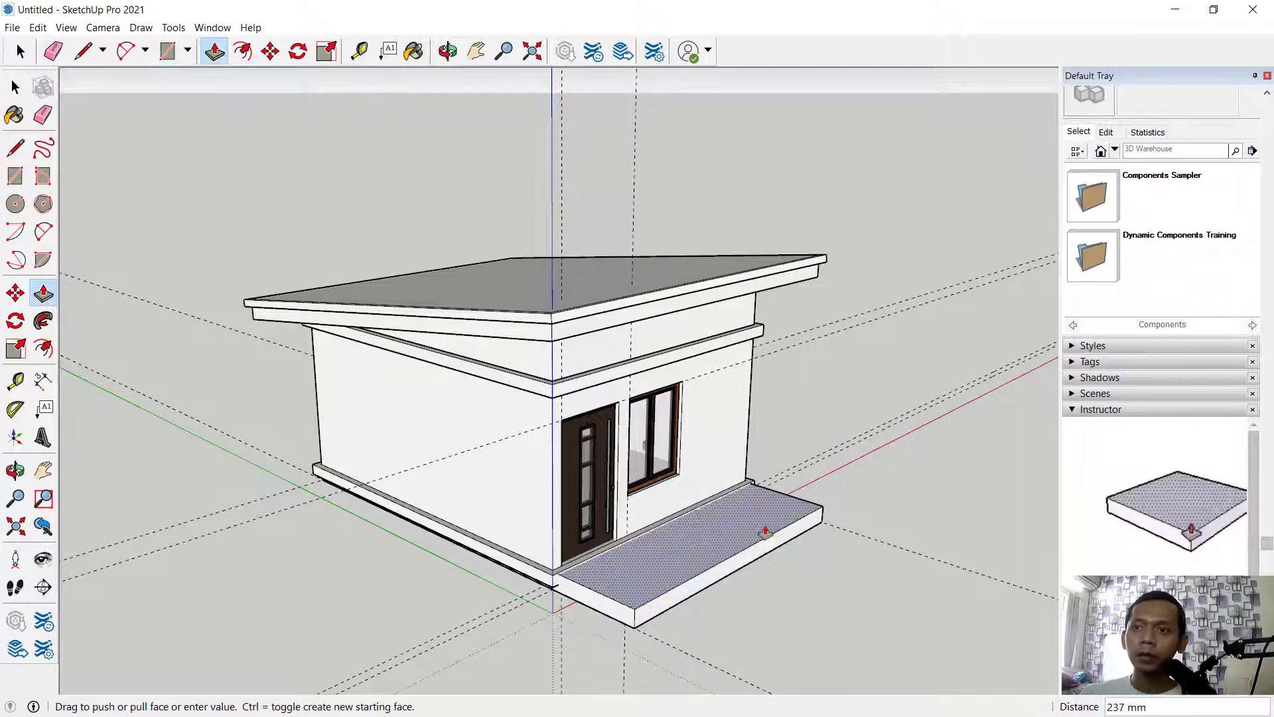
text(100)
key(Return)
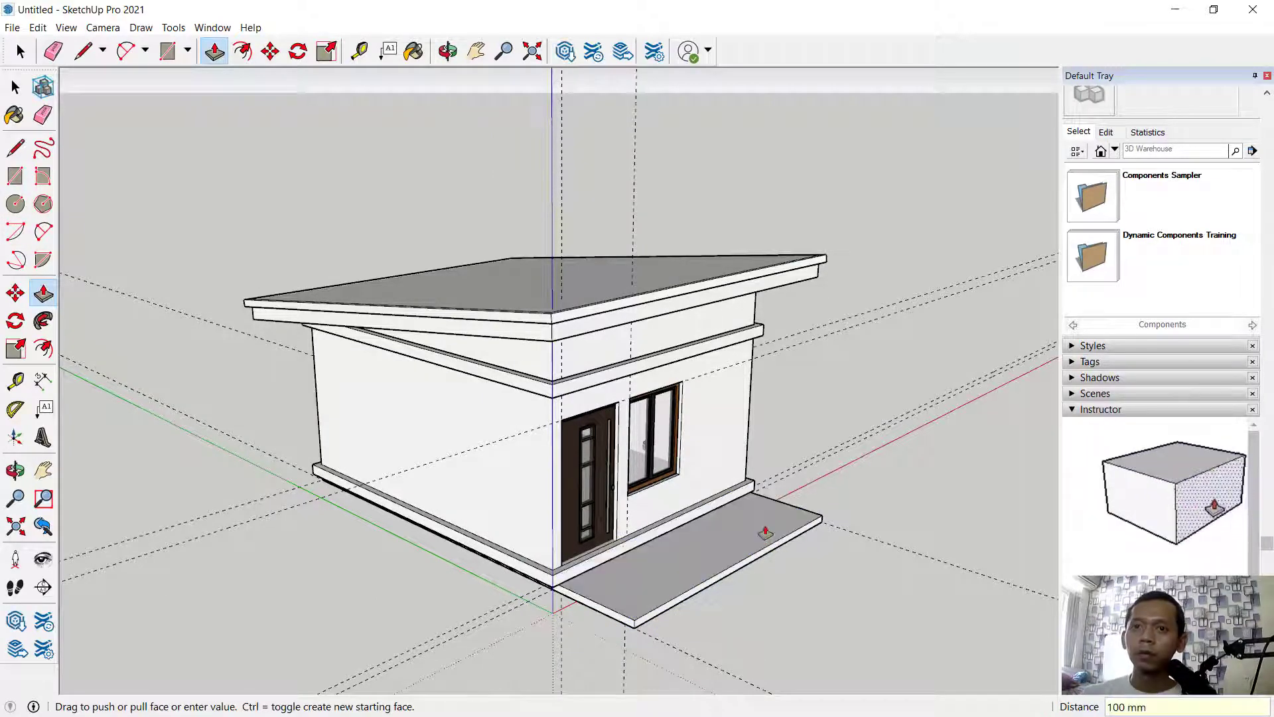
Adjust the thin wall-base strip and the slab's side face.
scroll(556, 591, up, 5)
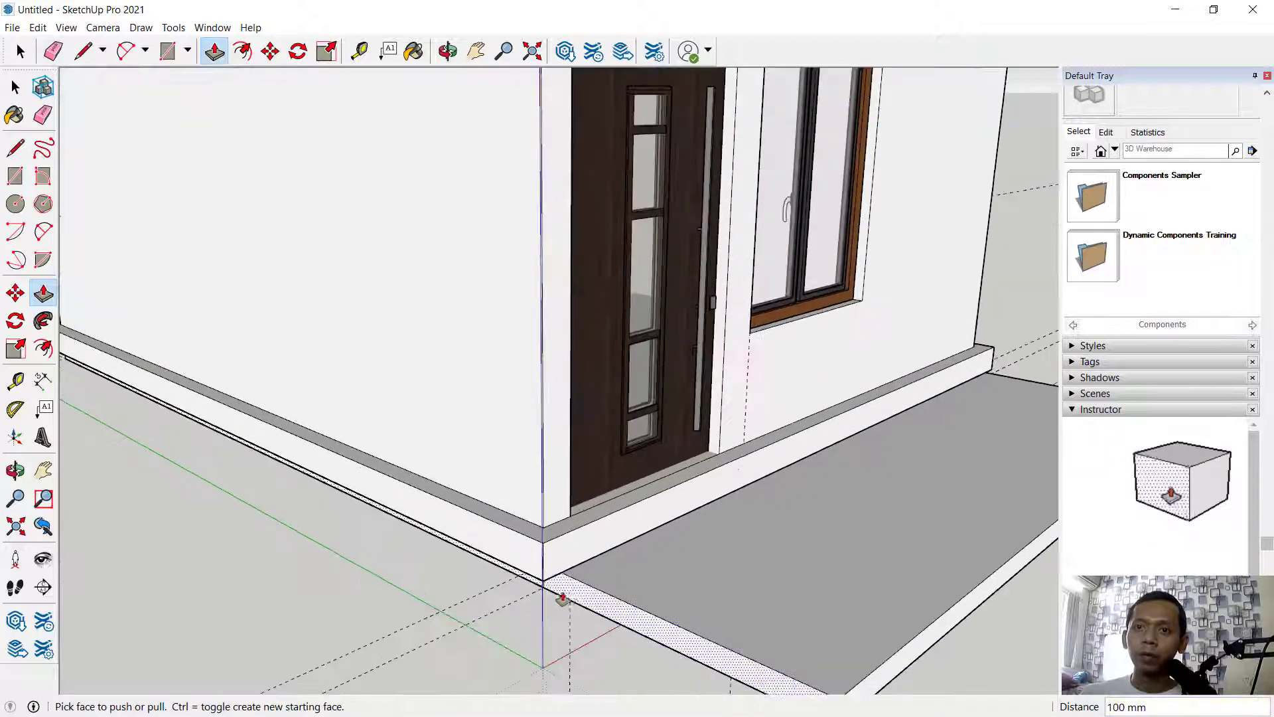
click(524, 578)
click(524, 578)
scroll(584, 584, down, 6)
middle_drag(674, 548, 751, 603)
scroll(564, 600, up, 5)
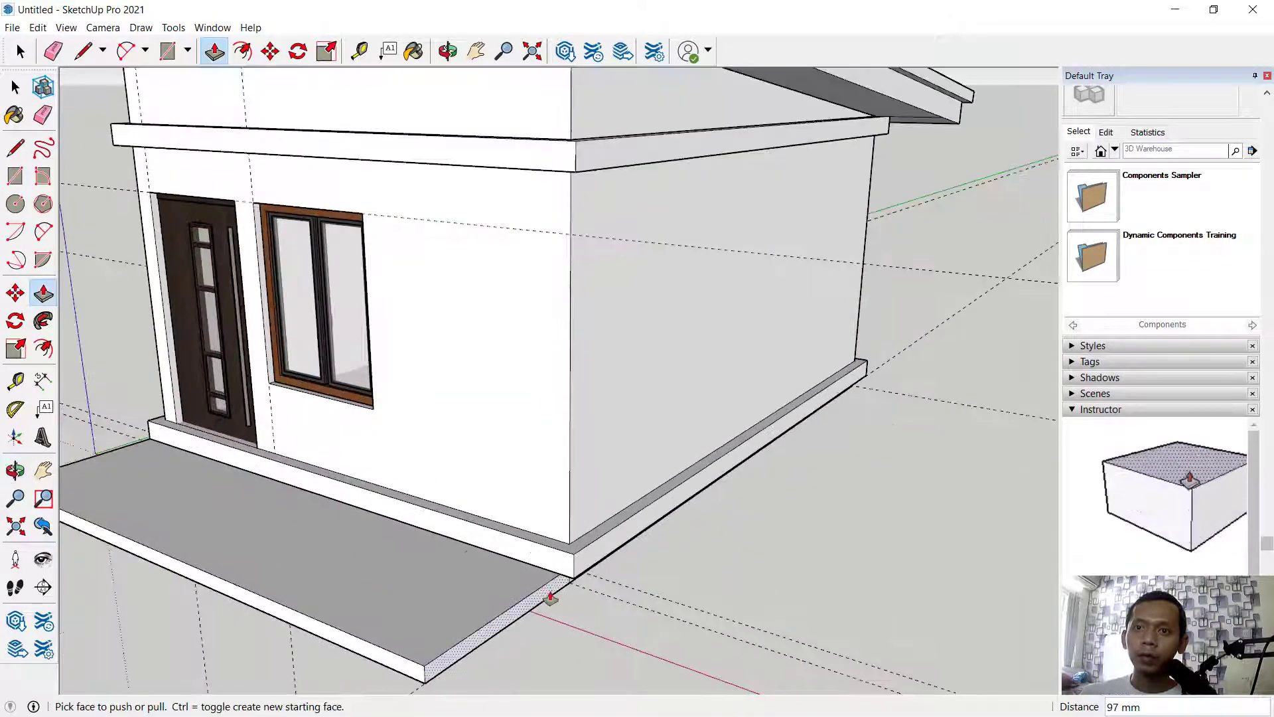
click(590, 575)
click(593, 570)
scroll(677, 577, down, 6)
middle_drag(677, 577, 614, 559)
key(space)
scroll(620, 547, up, 6)
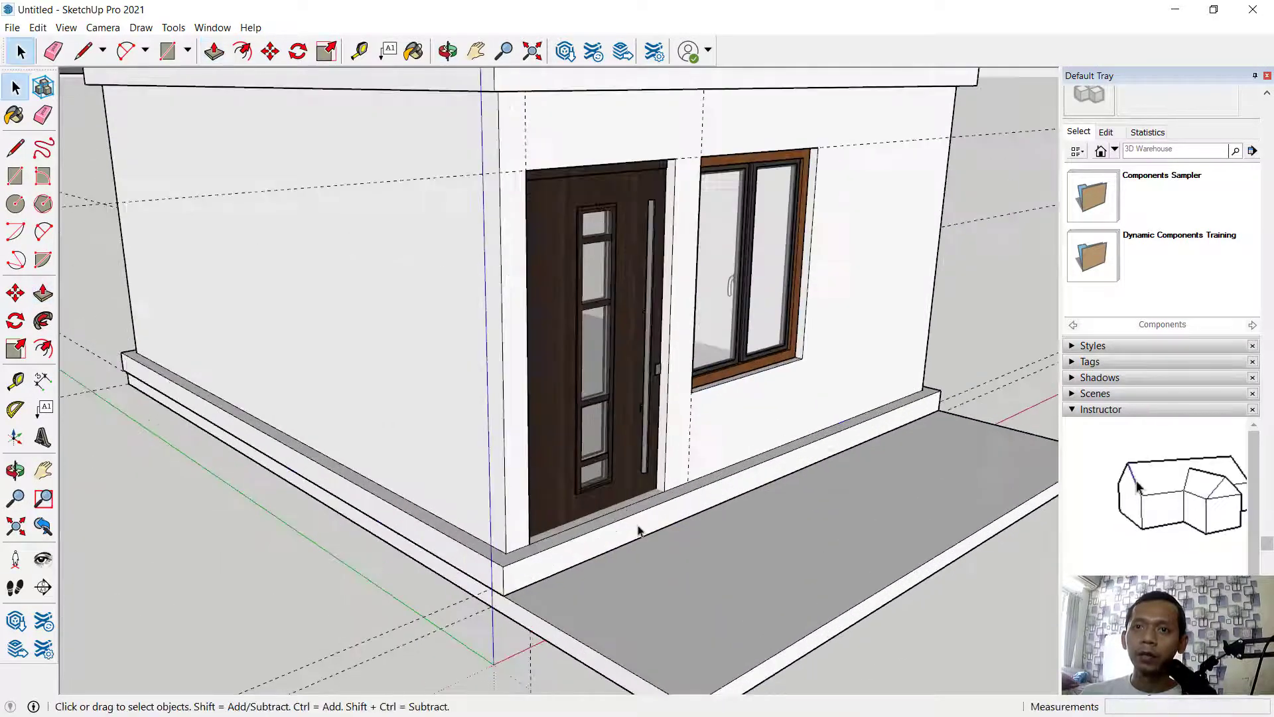
Draw a rectangle on the baseboard top spanning the doorway.
click(639, 529)
scroll(567, 528, up, 4)
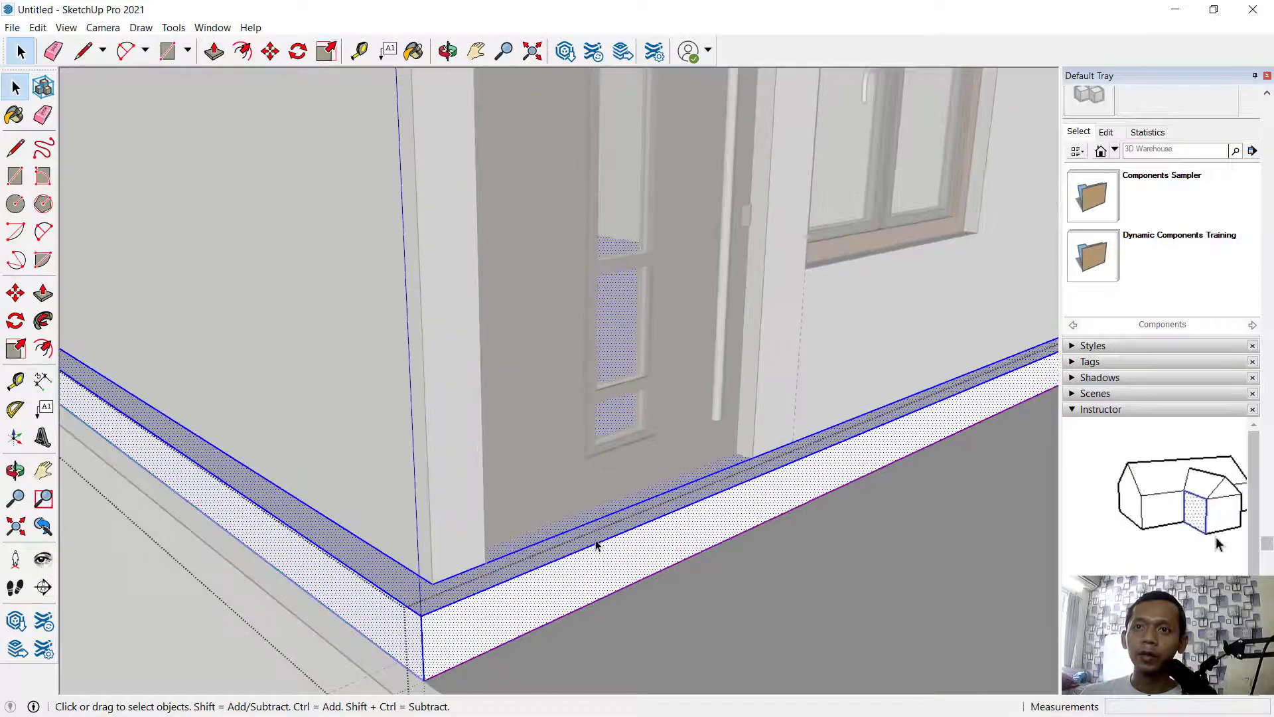
key(Escape)
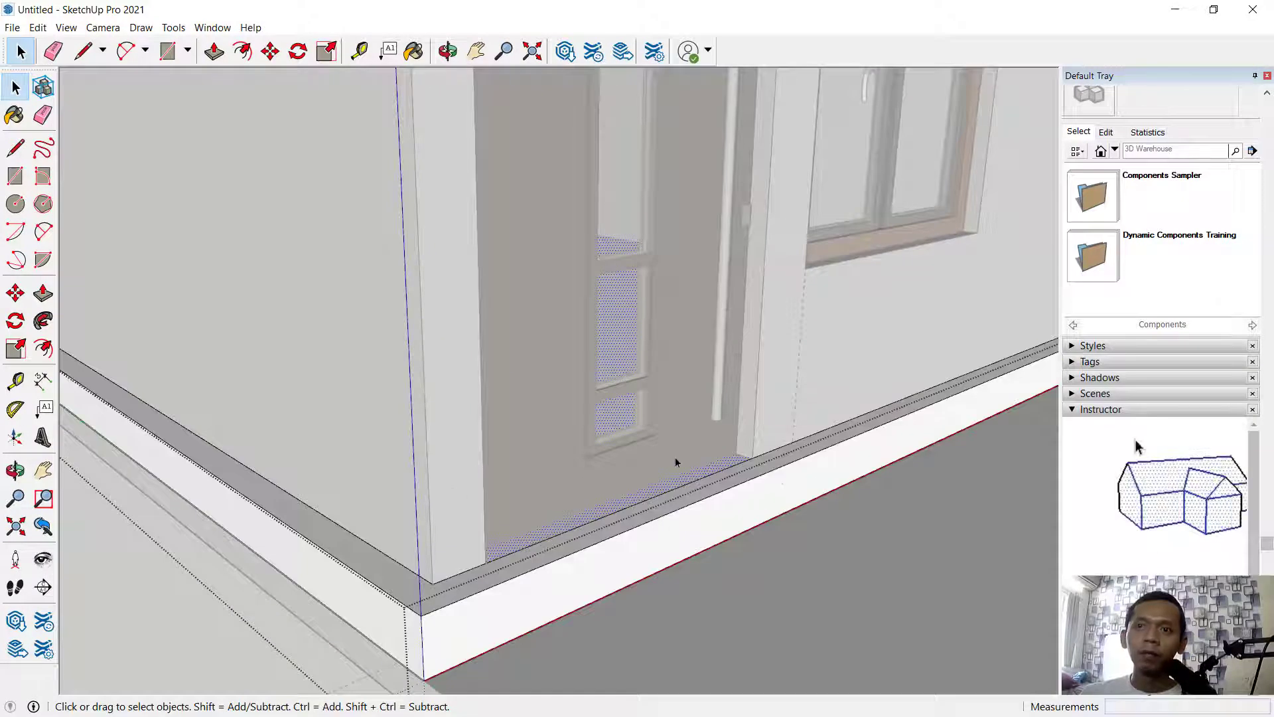
middle_drag(674, 476, 677, 478)
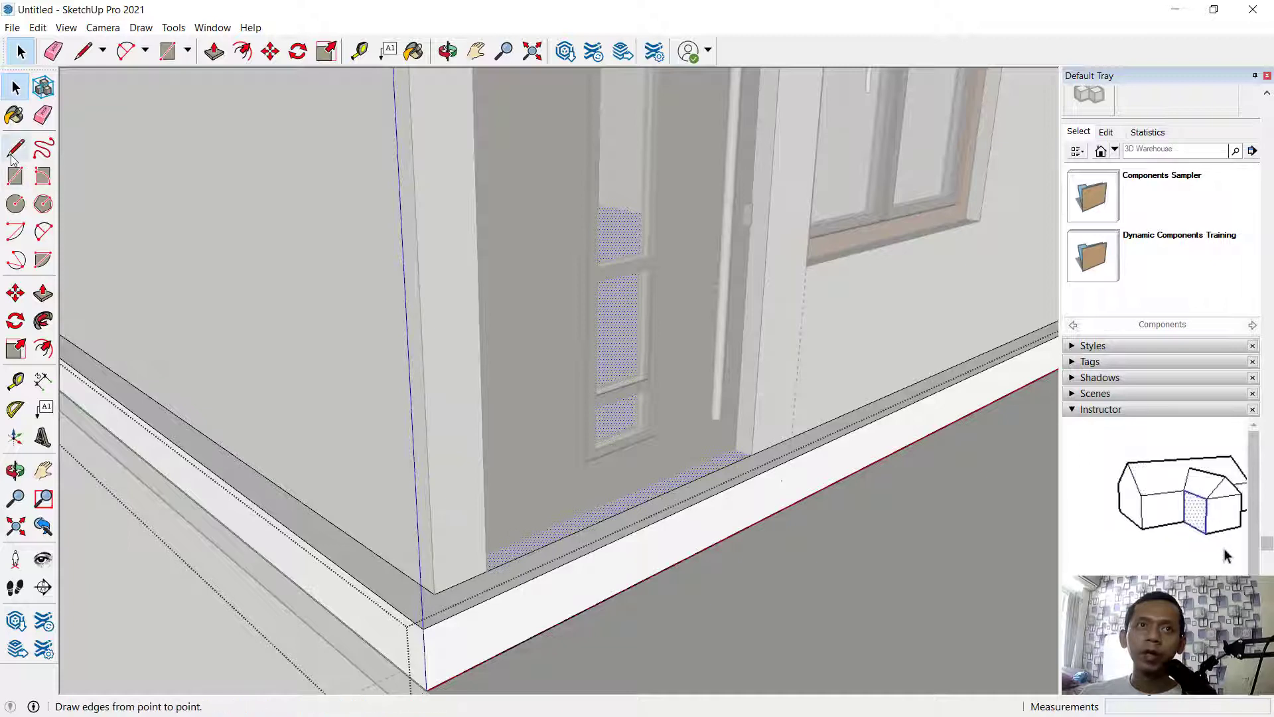
click(16, 179)
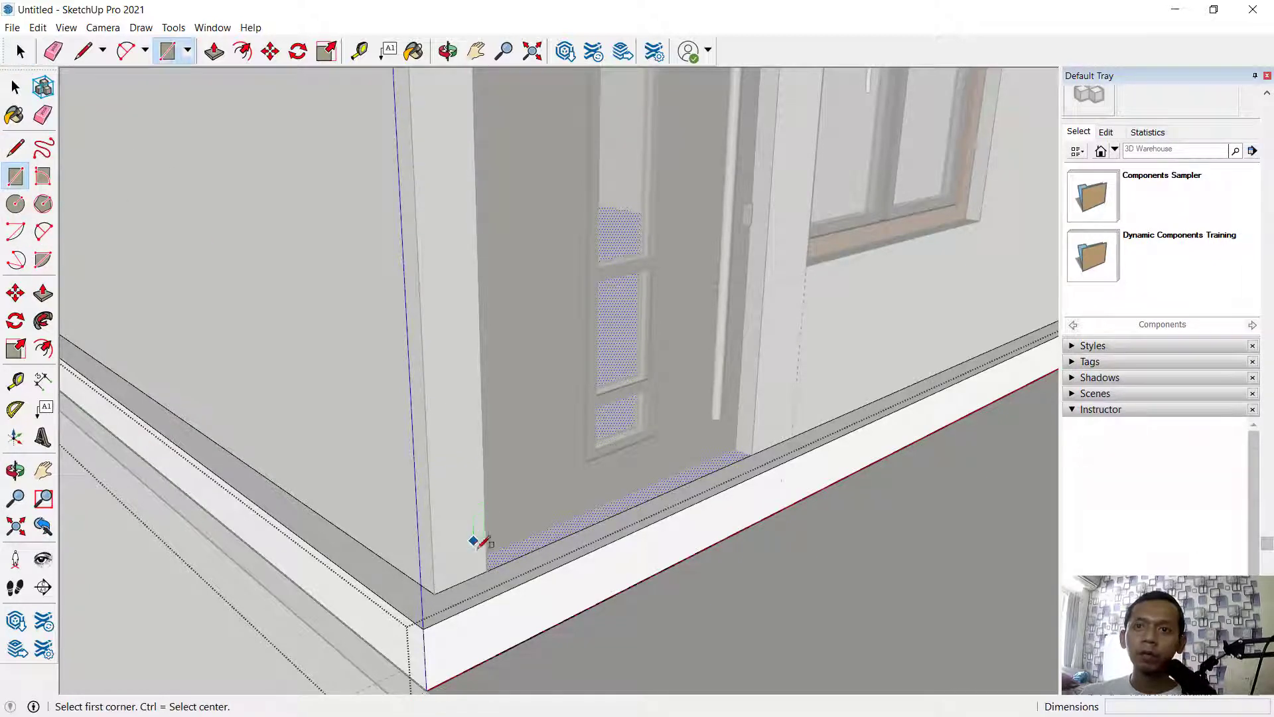
click(488, 570)
click(788, 459)
Push the doorway baseboard face down about 157 mm, then delete the lowered face.
click(43, 293)
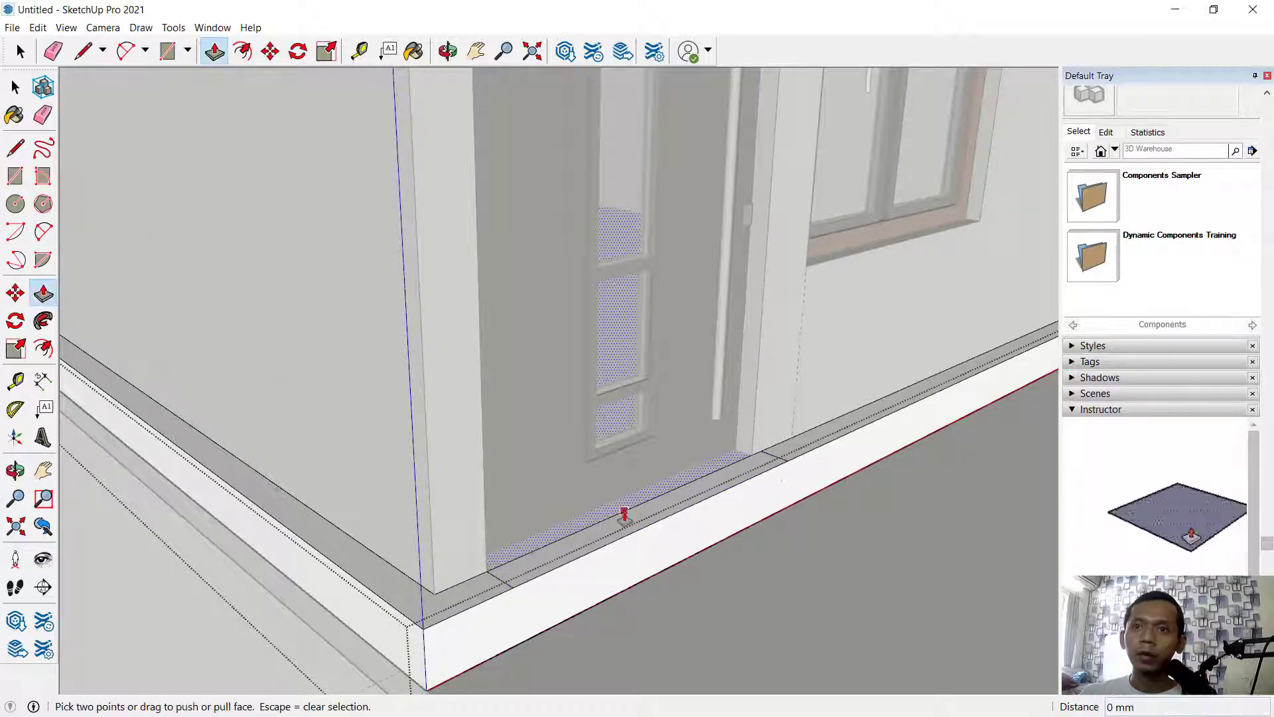
middle_drag(652, 515, 681, 503)
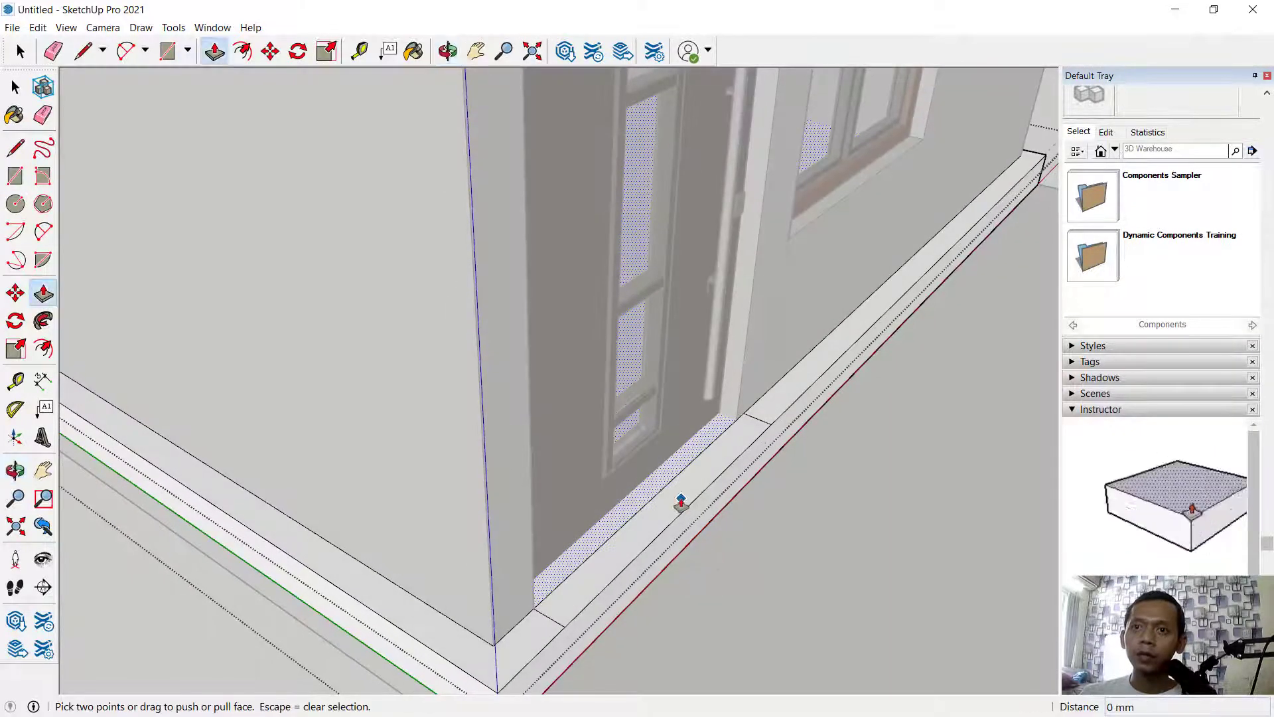
key(space)
click(687, 499)
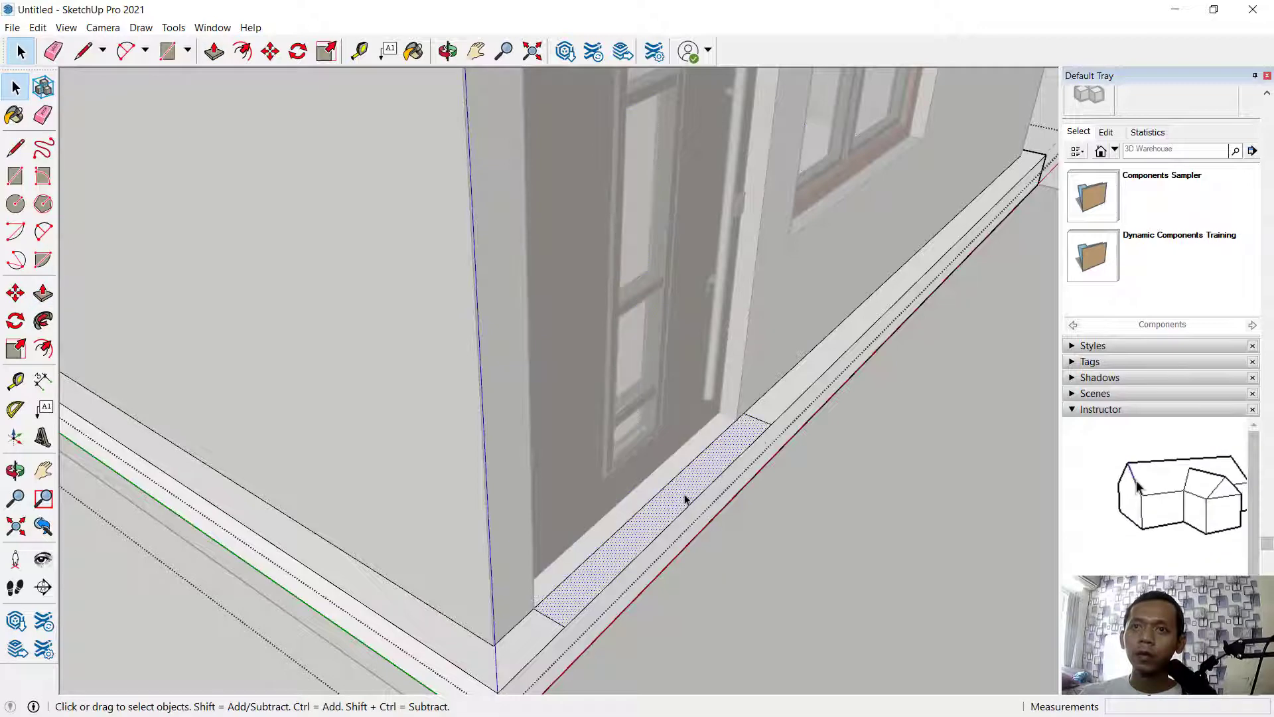
click(43, 293)
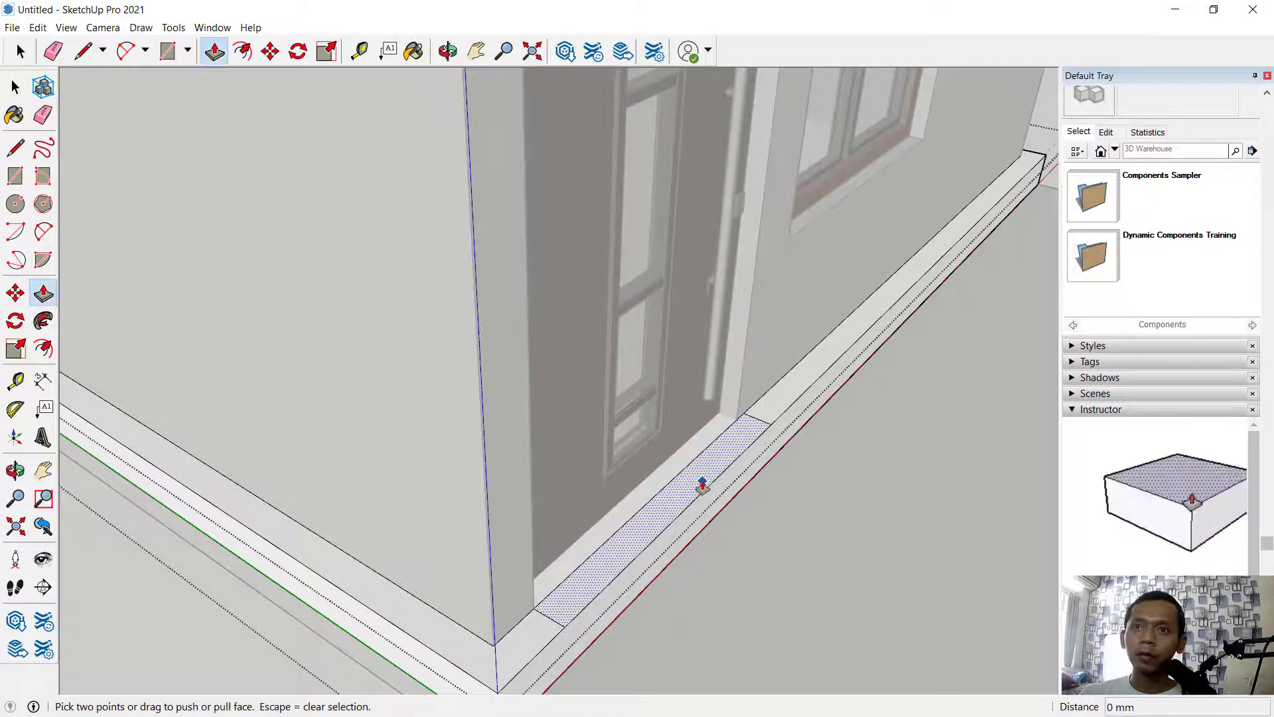
click(702, 487)
click(694, 528)
middle_drag(694, 527, 674, 430)
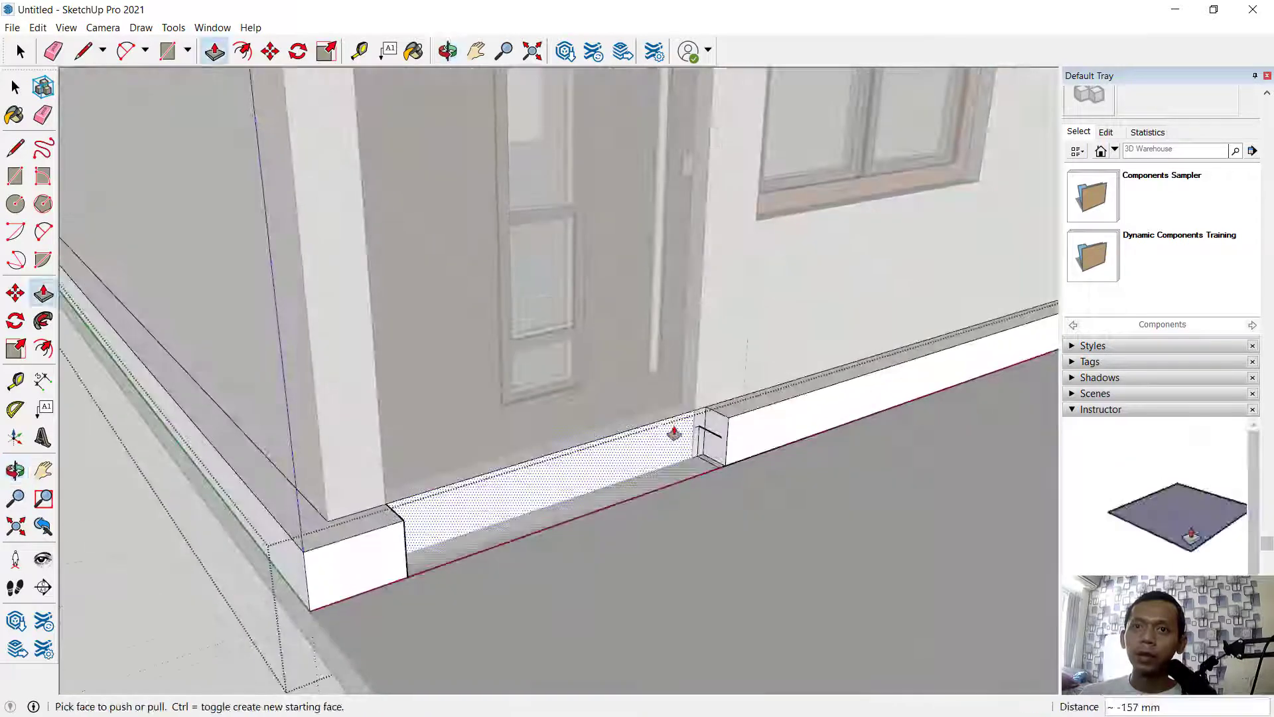
key(space)
click(576, 472)
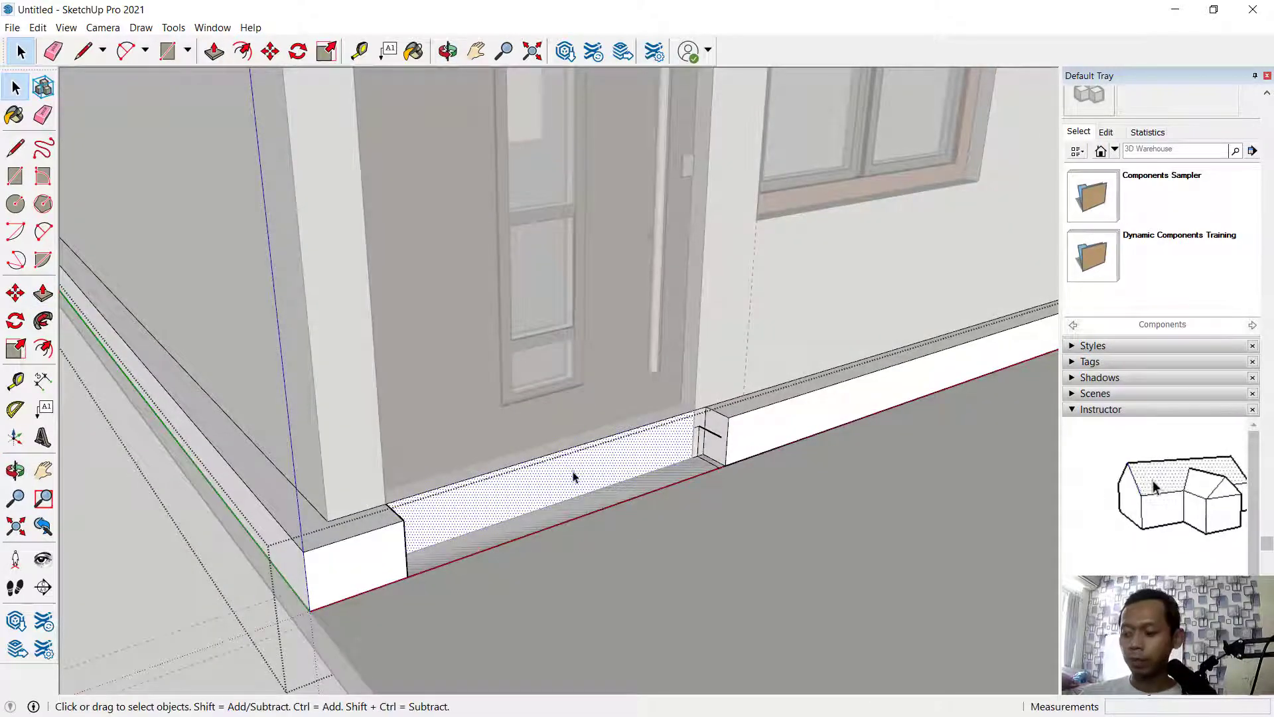
key(Delete)
Erase the stray edges left at the baseboard cut by the door.
middle_drag(626, 466, 721, 591)
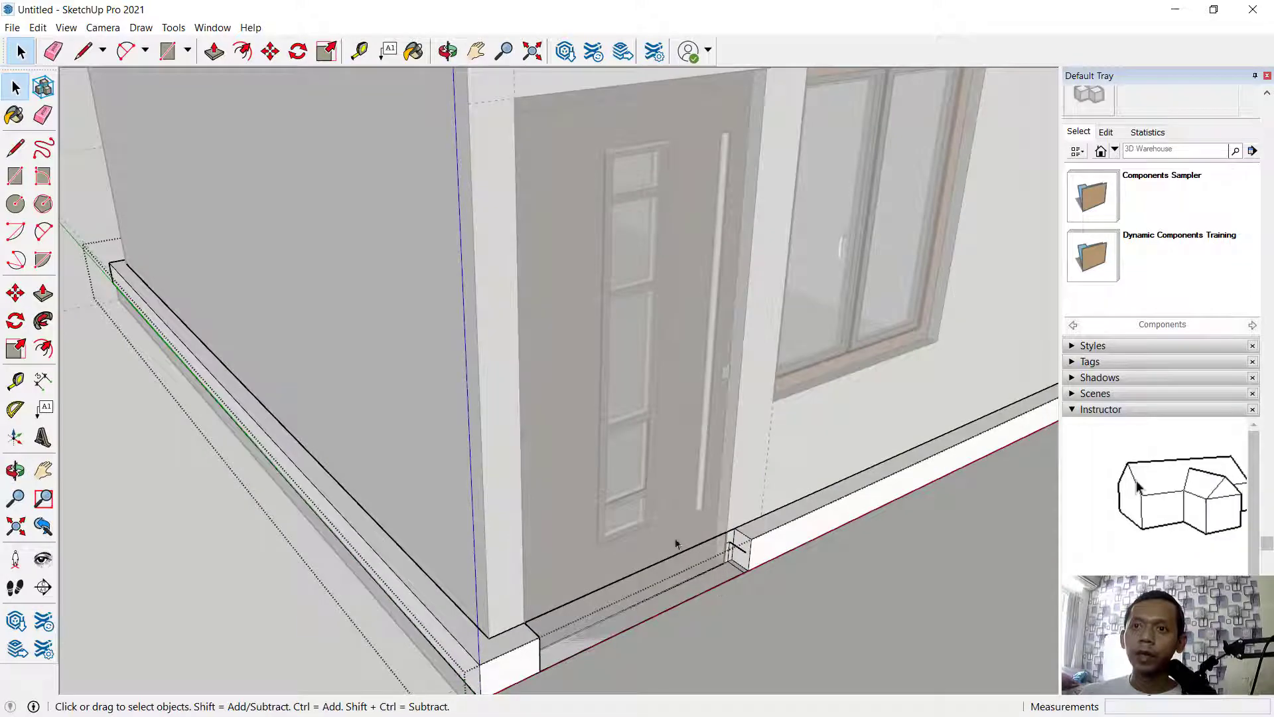
scroll(701, 548, up, 6)
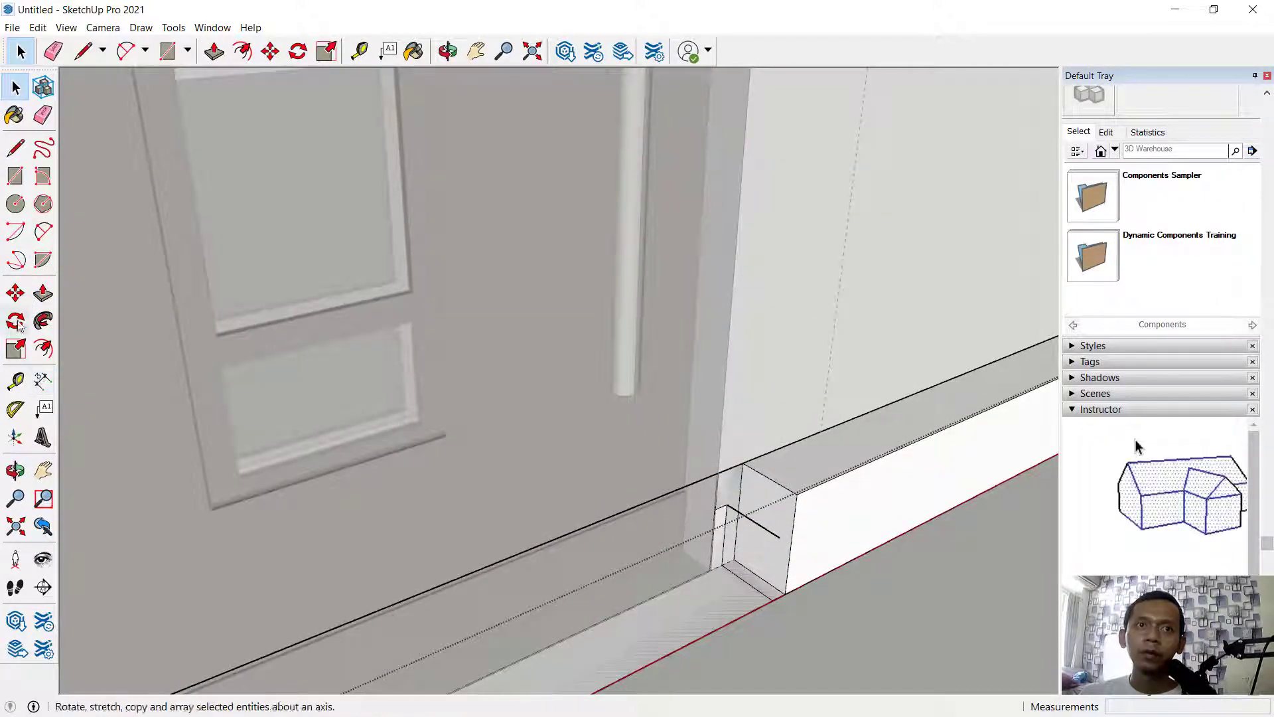
click(43, 115)
scroll(763, 518, up, 3)
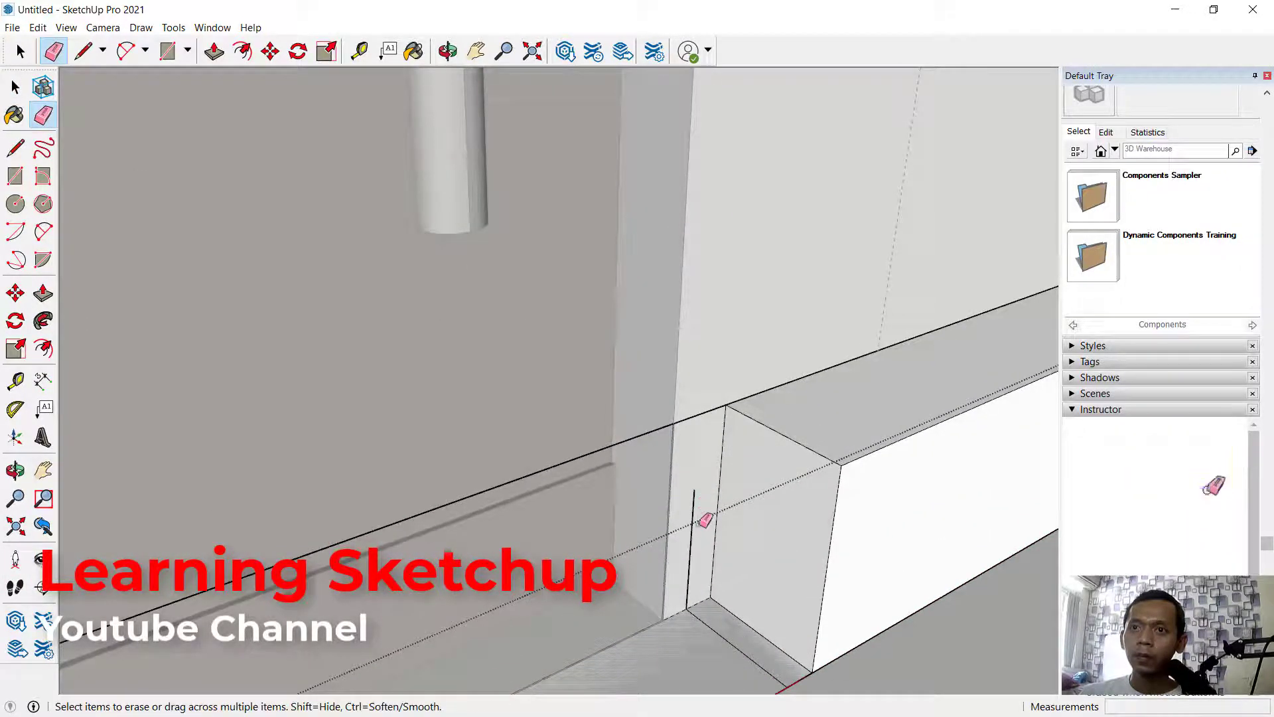
drag(695, 507, 727, 634)
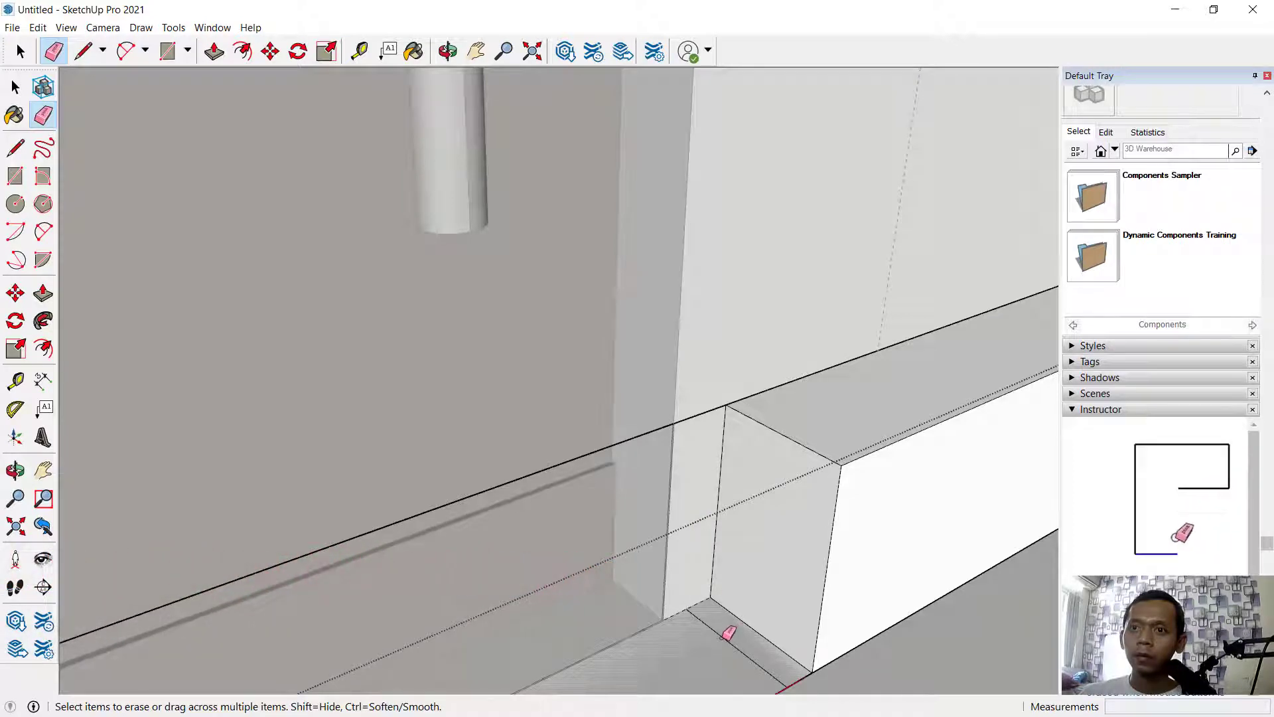
click(727, 634)
scroll(730, 630, down, 4)
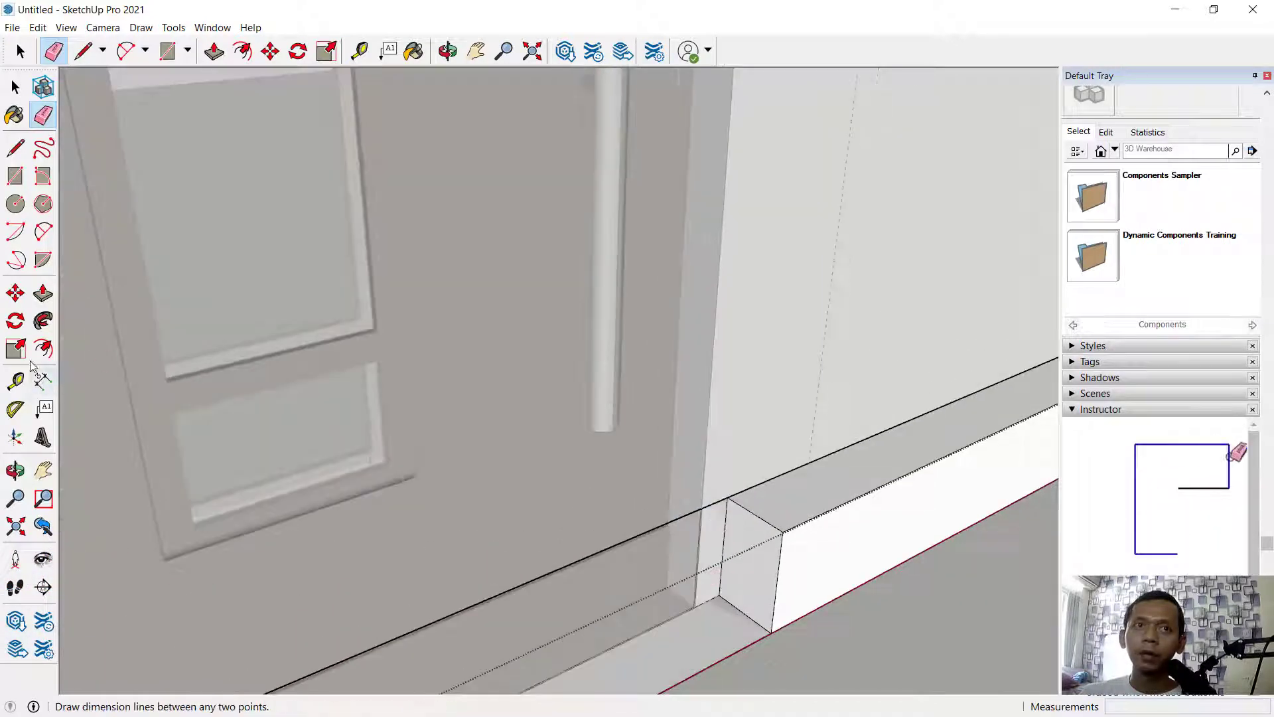
Push/Pull the baseboard end face to square it off.
click(37, 300)
click(759, 568)
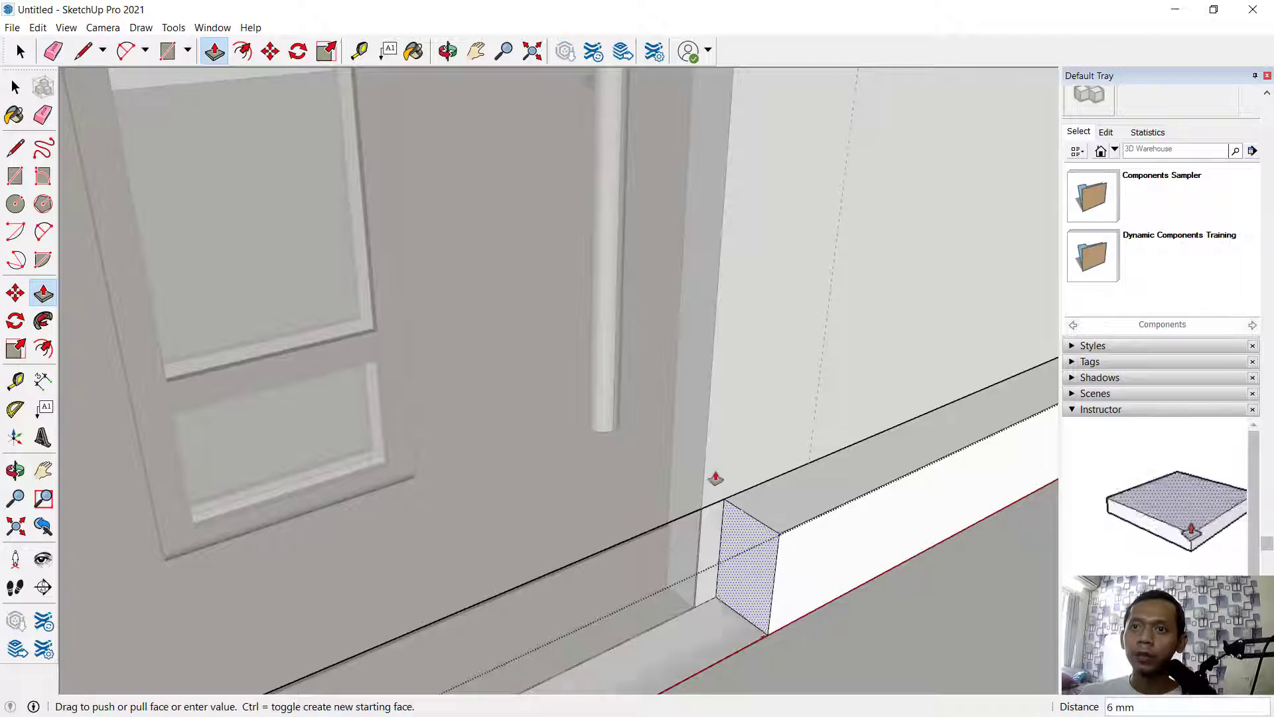
click(705, 464)
middle_drag(706, 464, 302, 395)
Orbit out to the whole house front and briefly open the step group.
click(12, 89)
middle_drag(109, 428, 646, 420)
scroll(614, 420, up, 6)
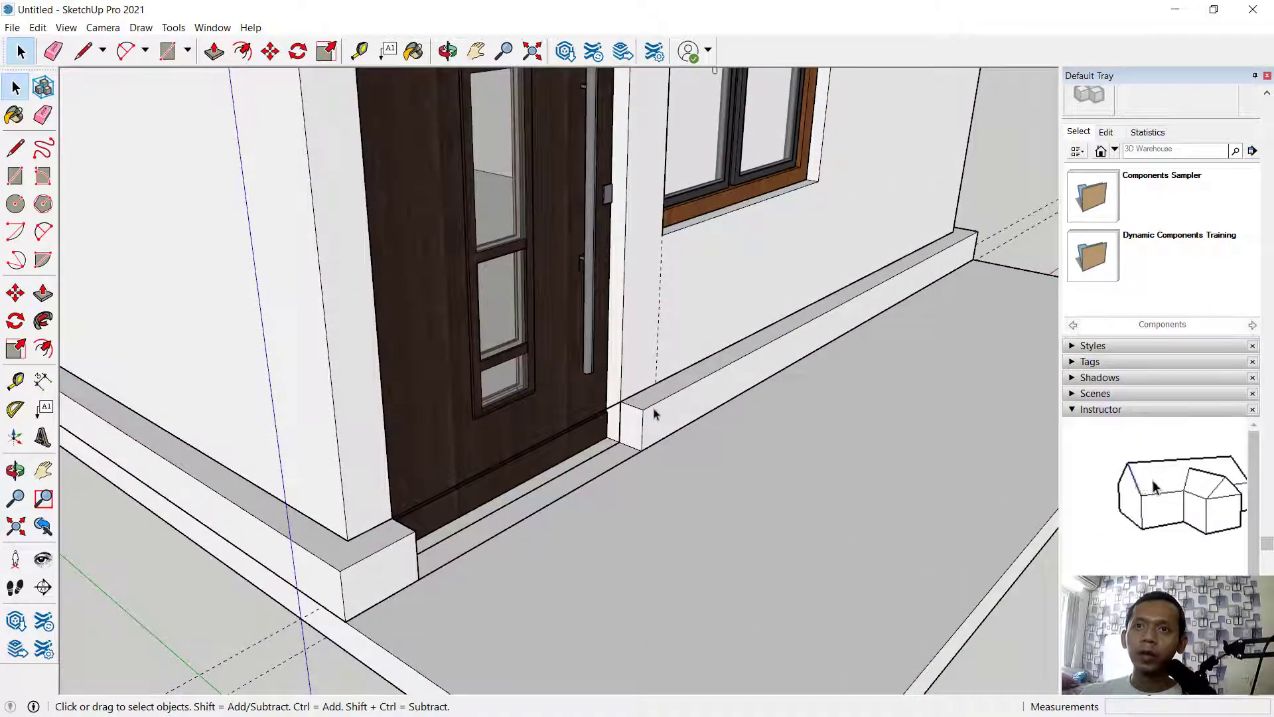
scroll(654, 415, up, 3)
double_click(669, 421)
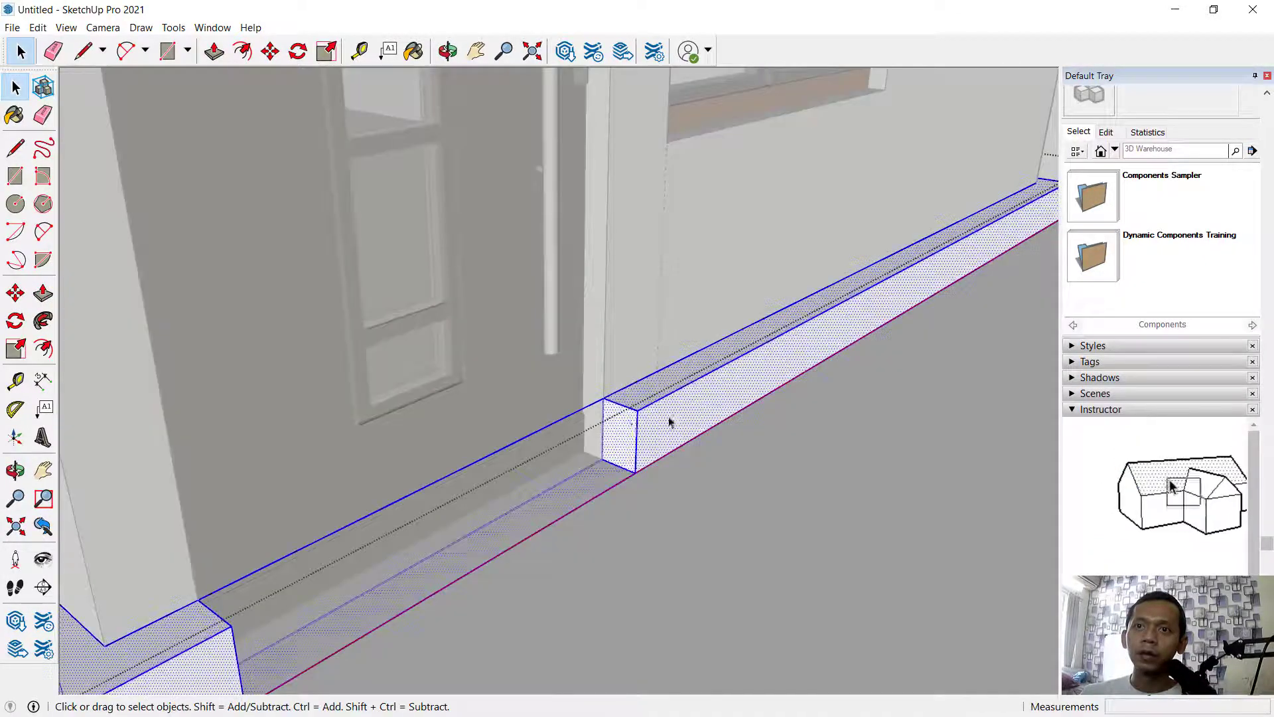
click(580, 417)
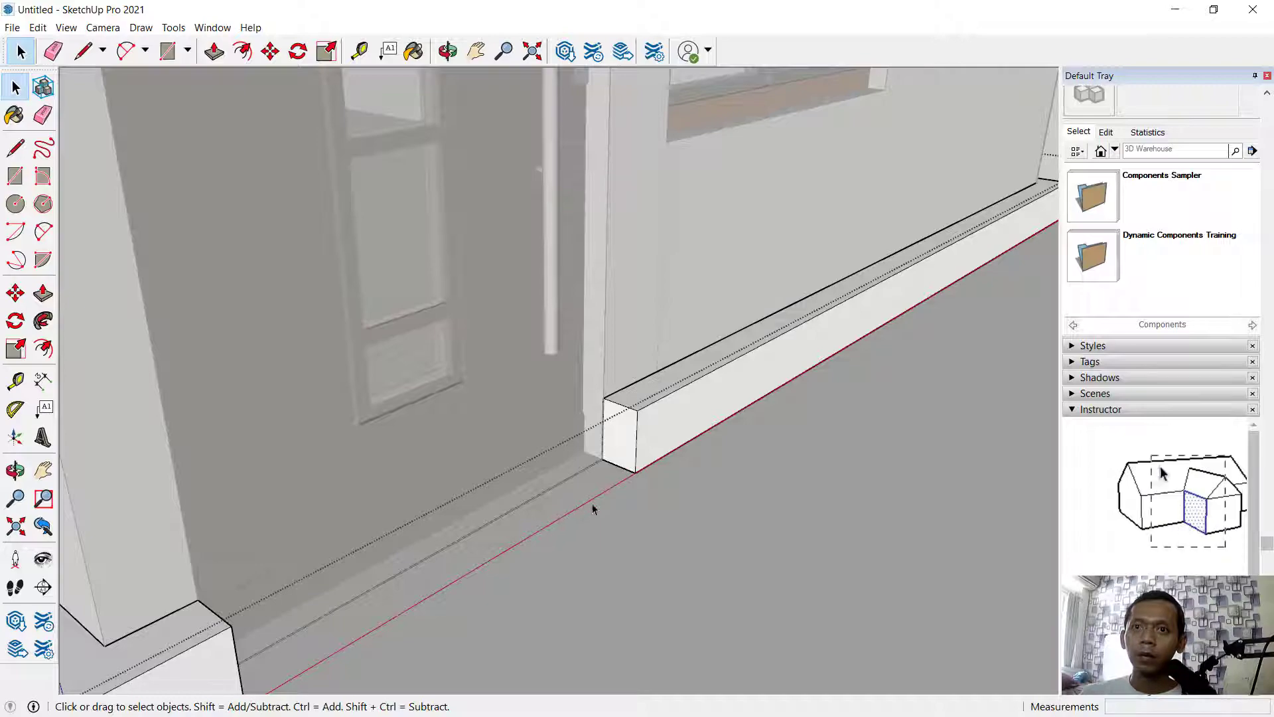
scroll(658, 436, down, 6)
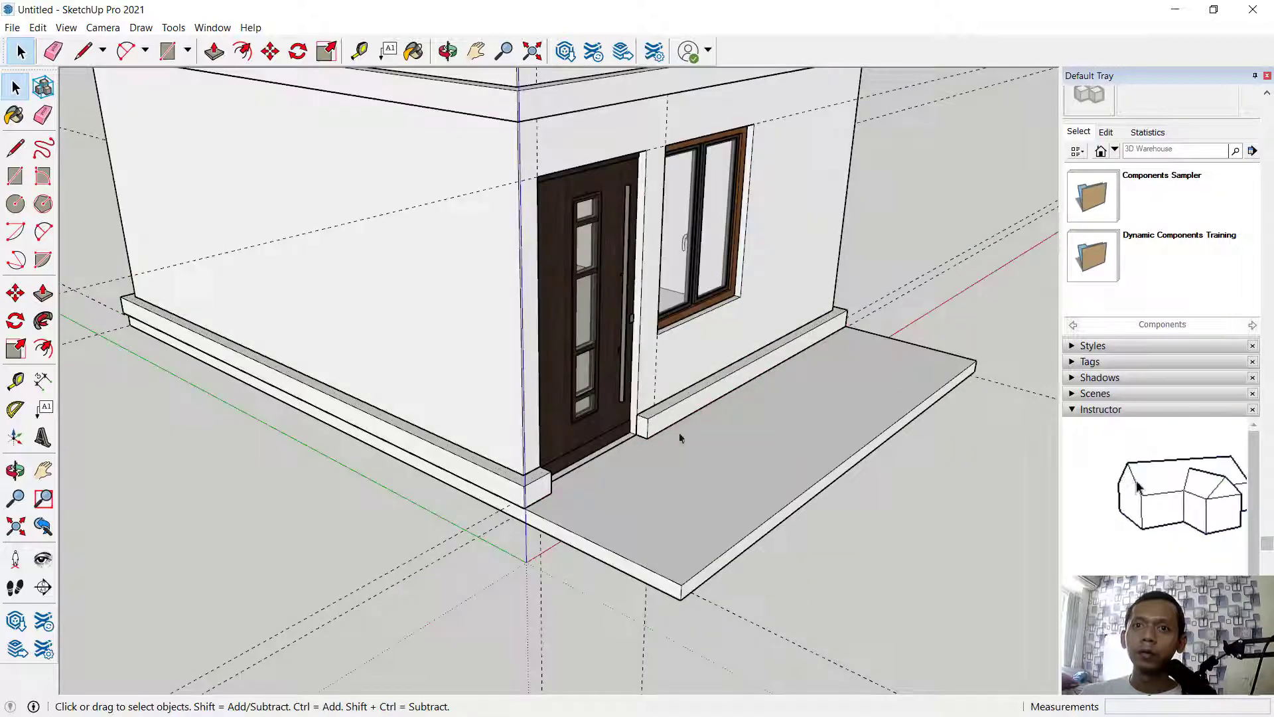
middle_drag(677, 436, 742, 319)
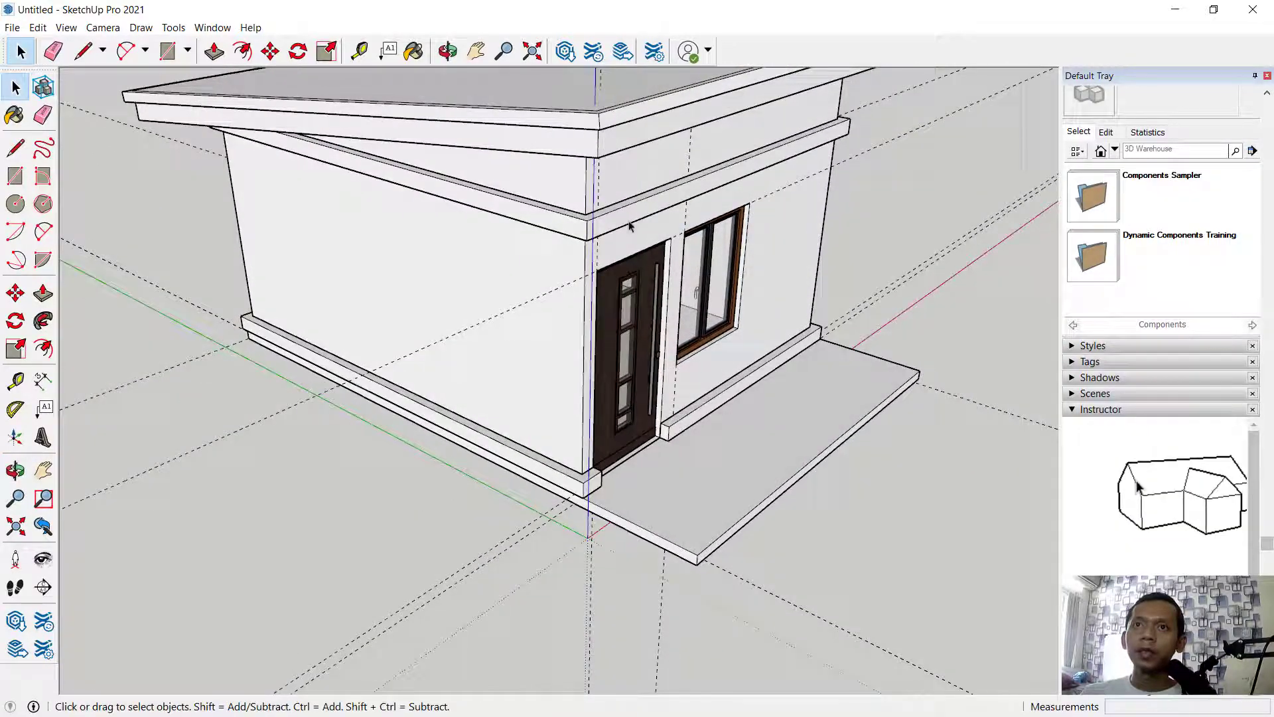
double_click(607, 221)
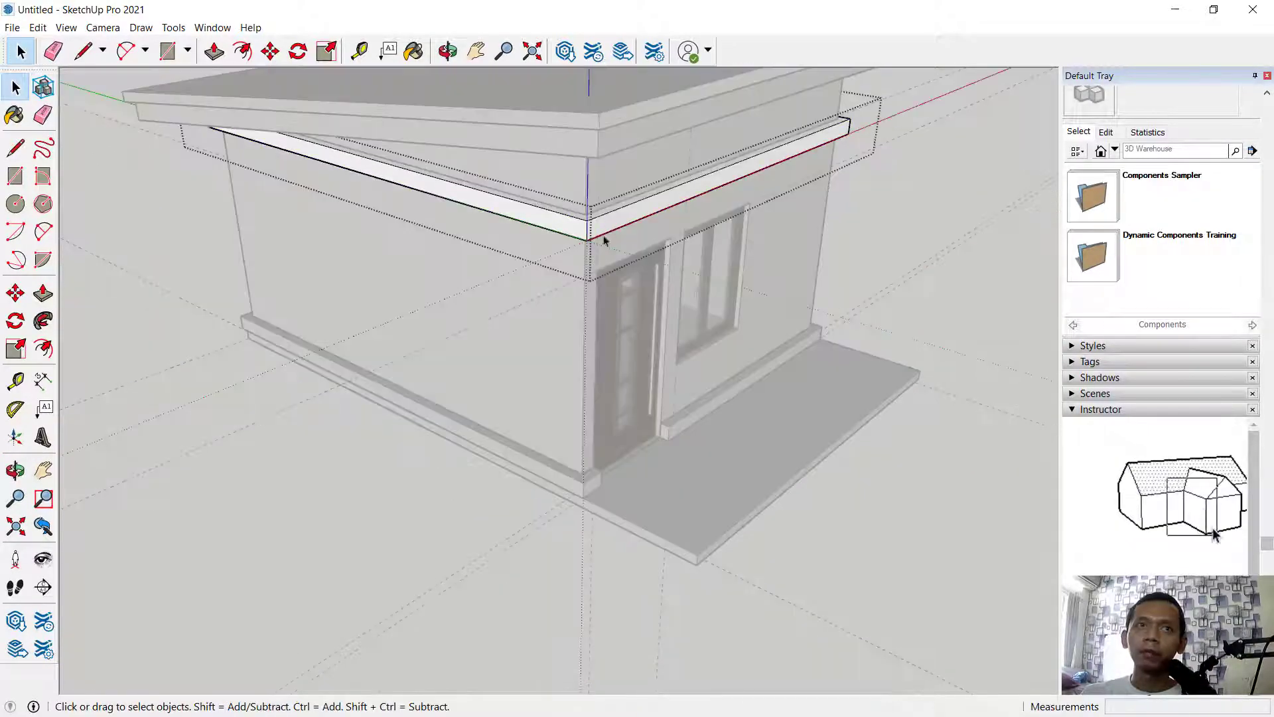
click(43, 293)
drag(692, 198, 863, 420)
middle_drag(914, 310, 745, 99)
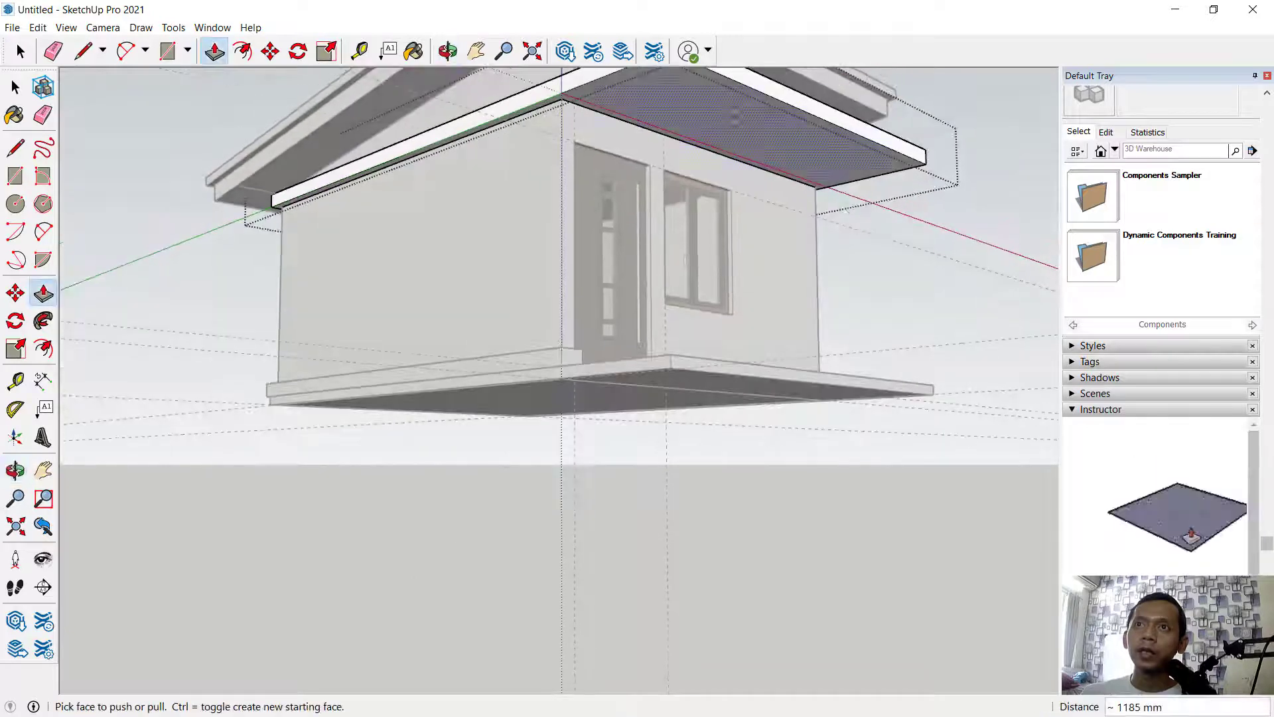
middle_drag(947, 227, 561, 128)
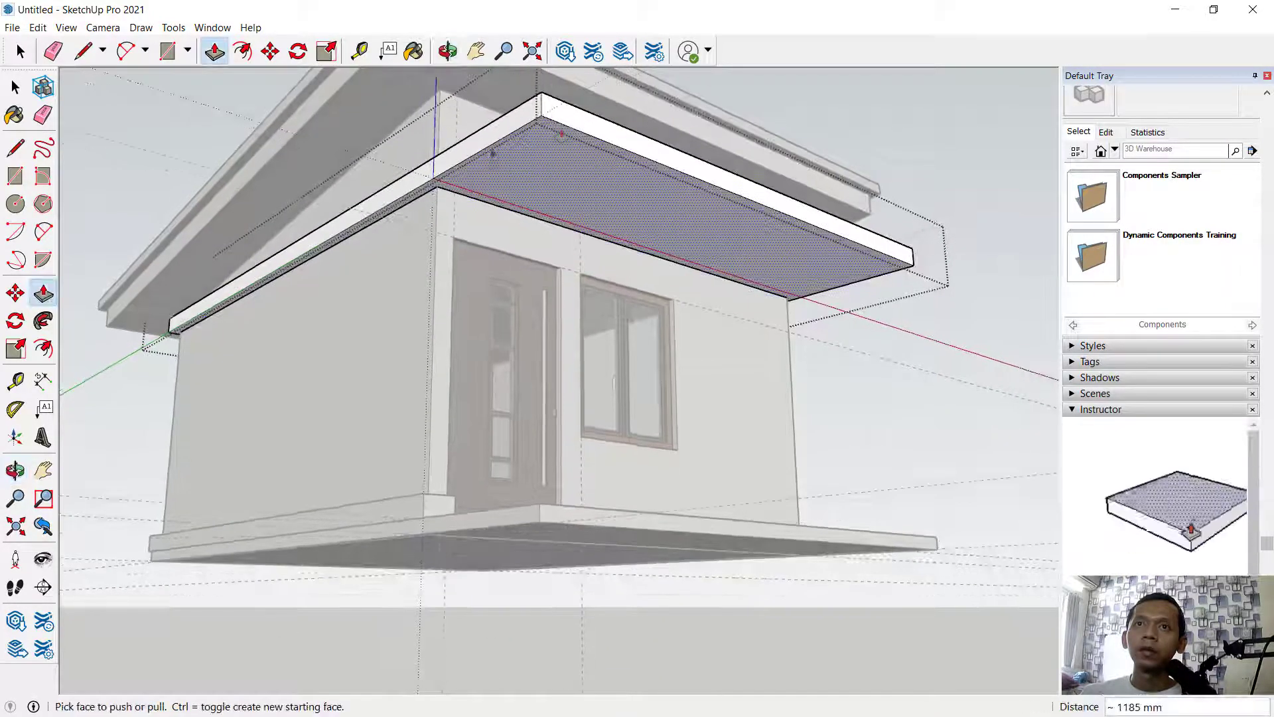
scroll(560, 128, up, 5)
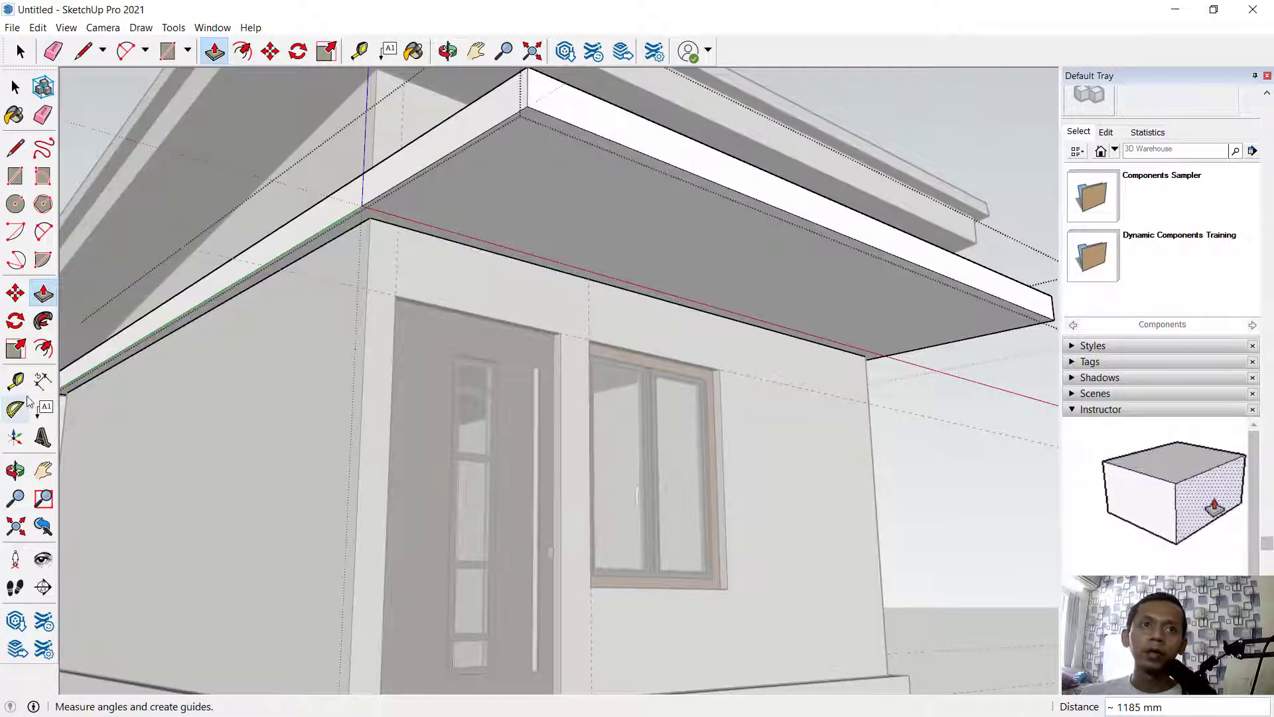
click(15, 380)
Place Tape Measure guides 150 mm inside the canopy's outer edges at both corners.
scroll(515, 129, up, 3)
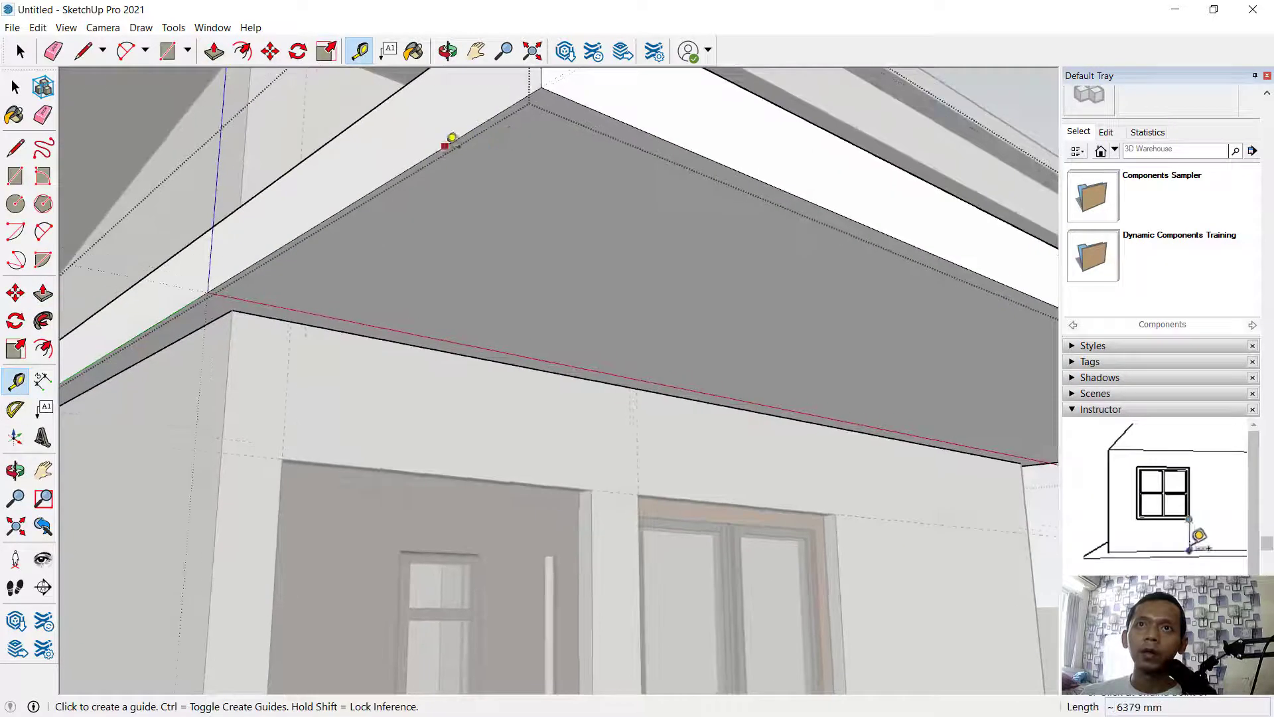
click(467, 134)
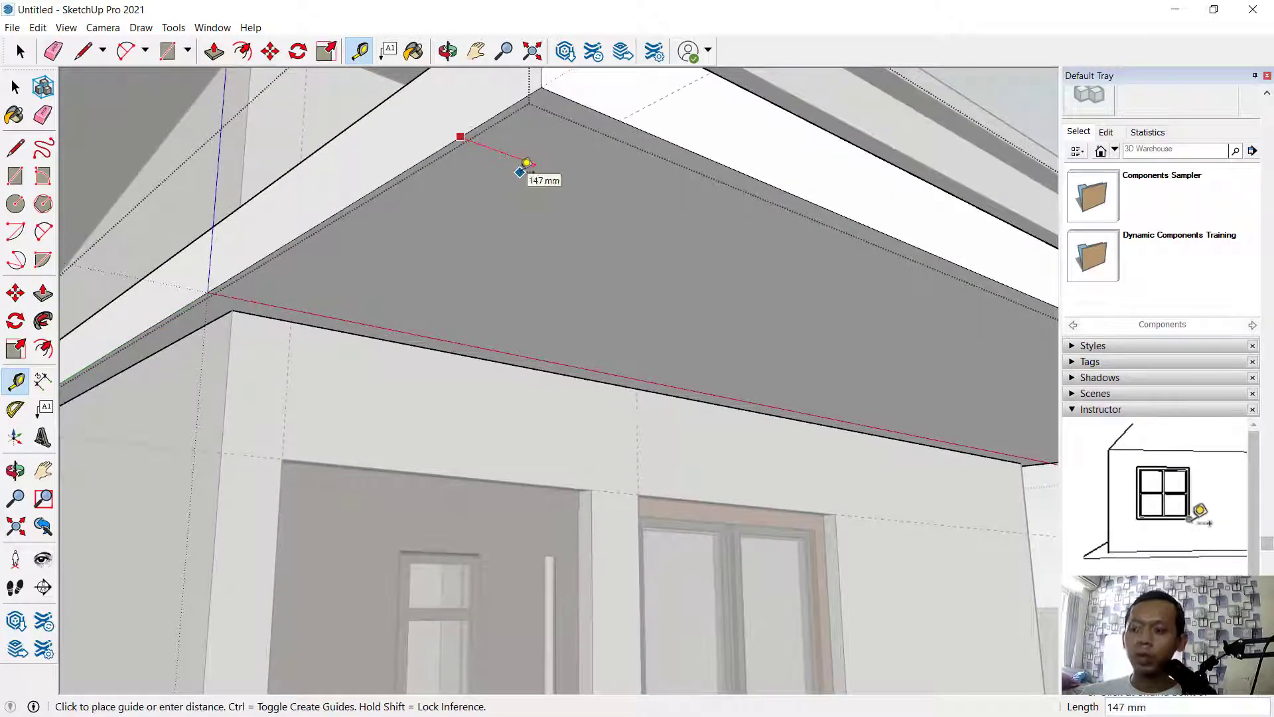
key(Return)
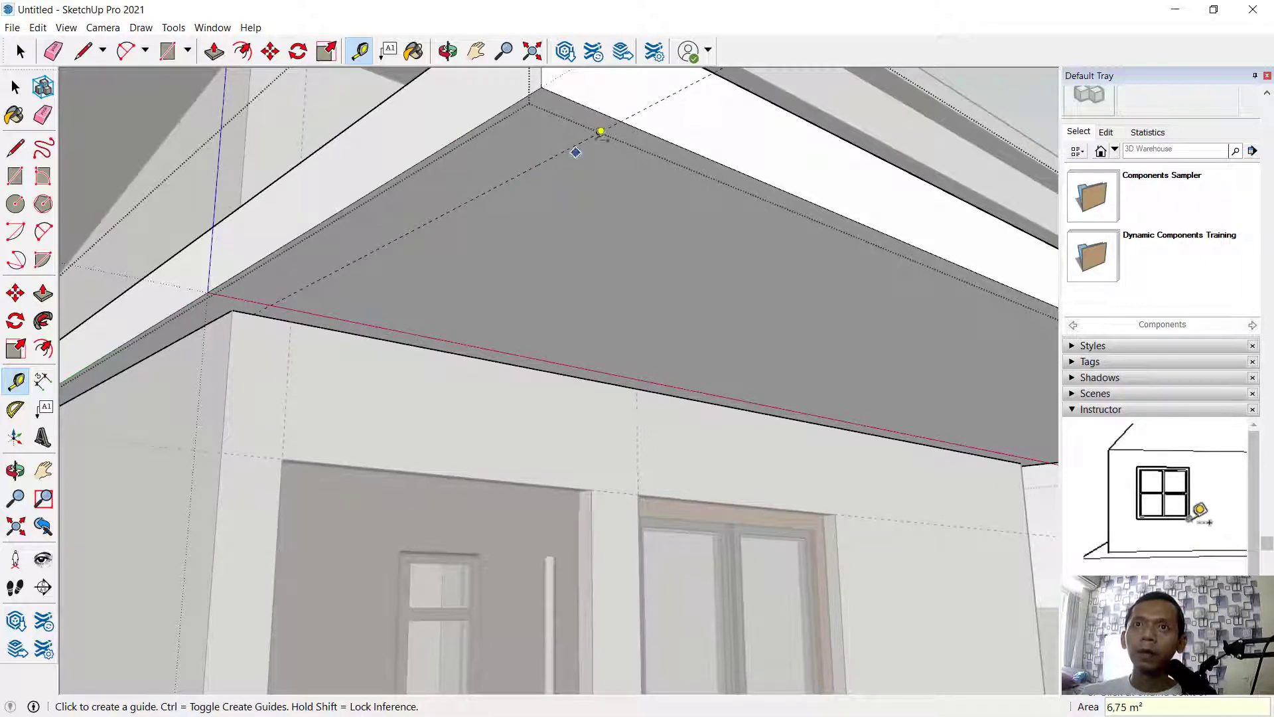
click(606, 113)
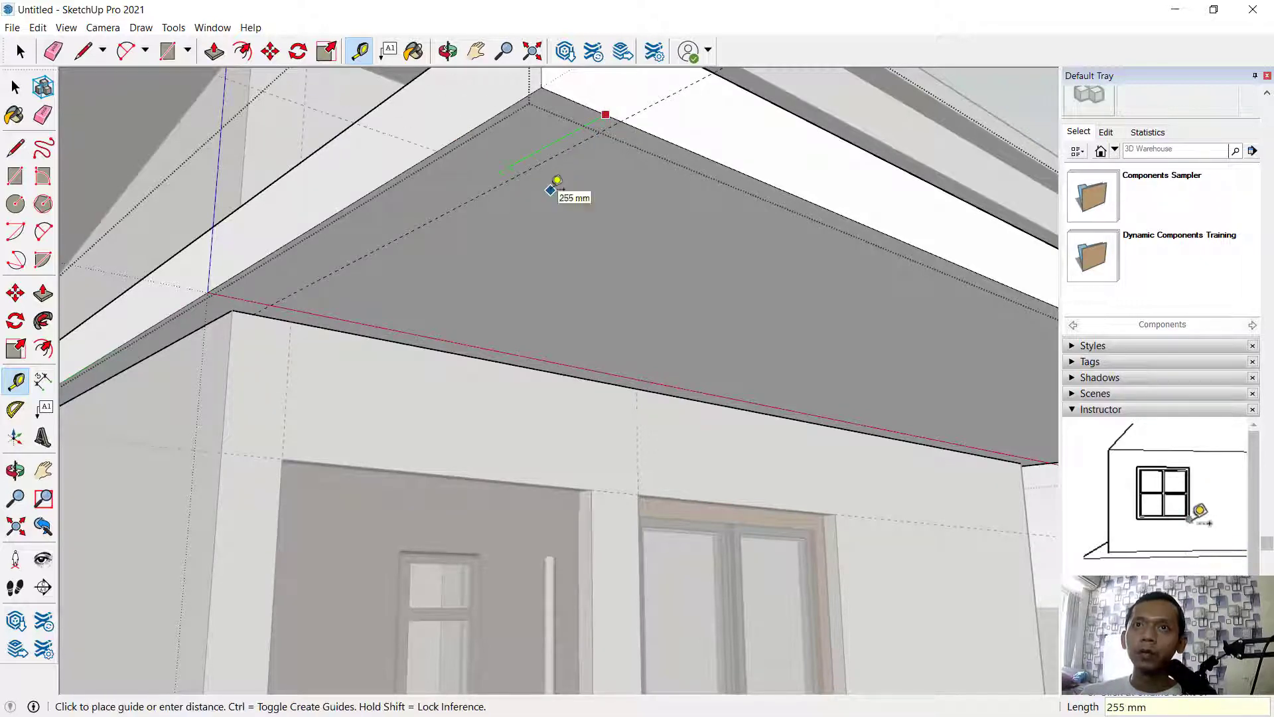
text(150)
key(Return)
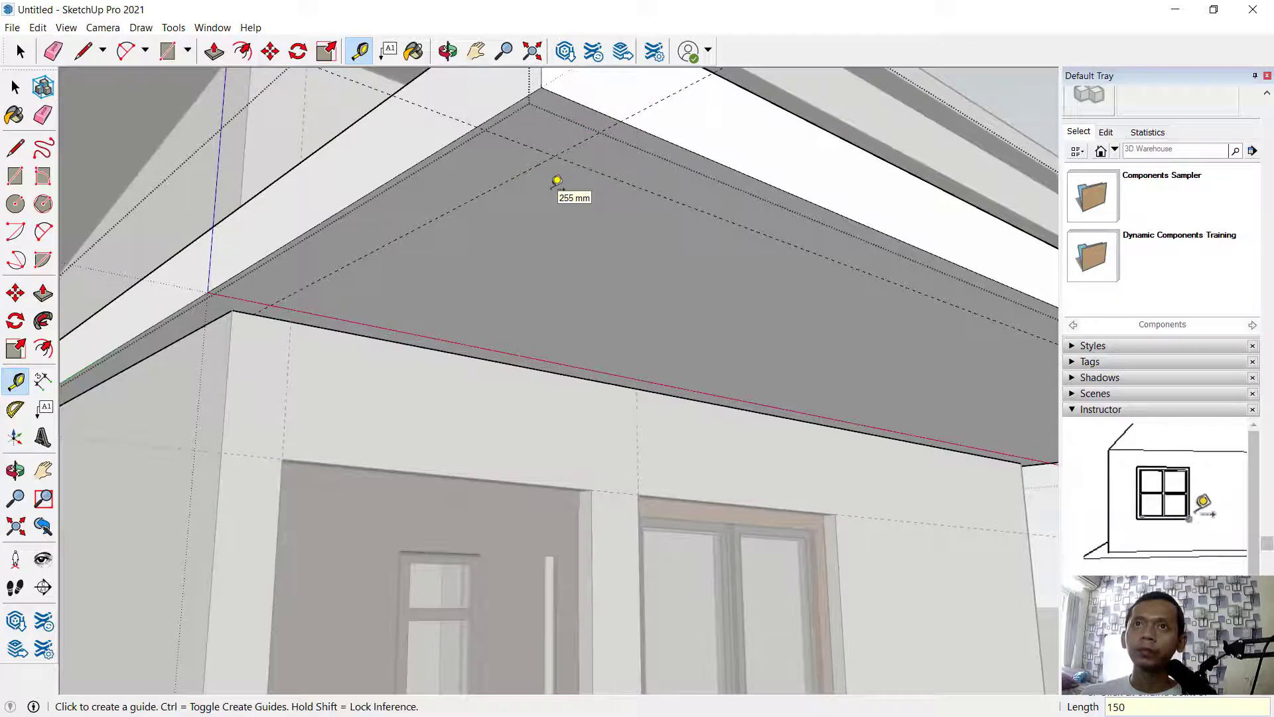
scroll(568, 179, down, 6)
scroll(878, 293, up, 5)
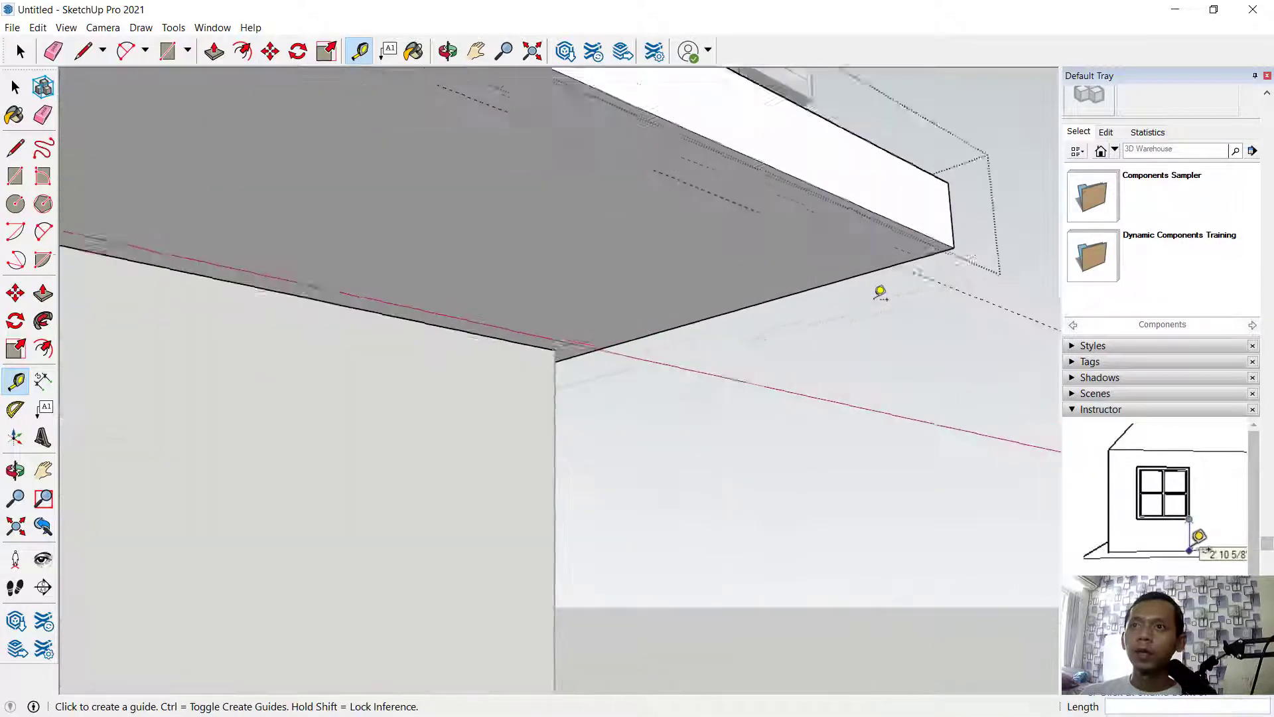
click(872, 266)
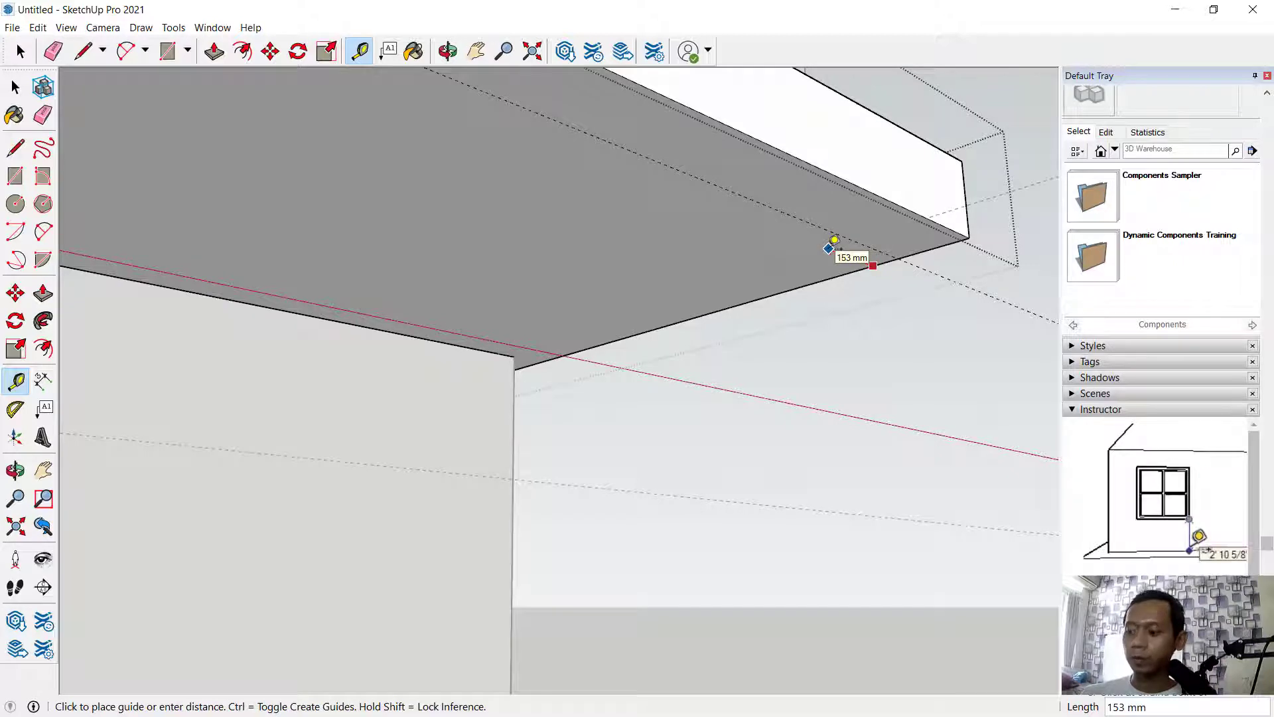
scroll(825, 236, down, 4)
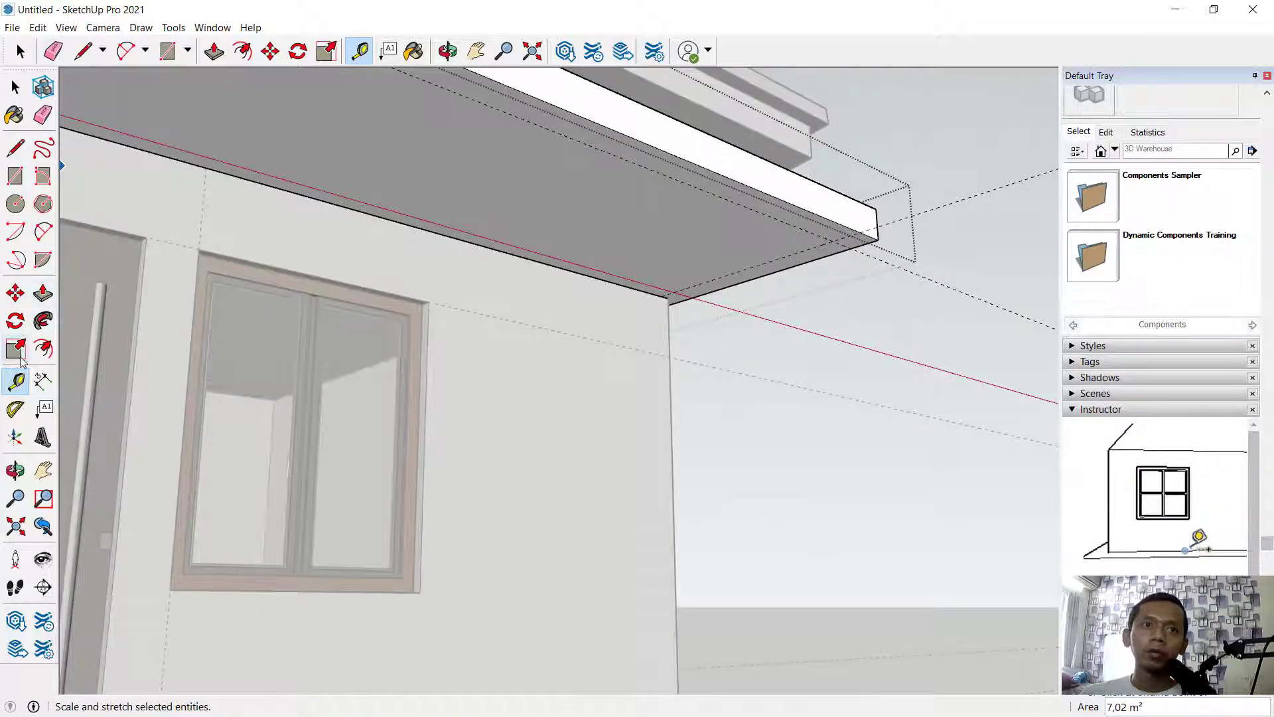
Draw small squares at the guide crossings under both canopy corners.
click(16, 177)
scroll(856, 226, up, 5)
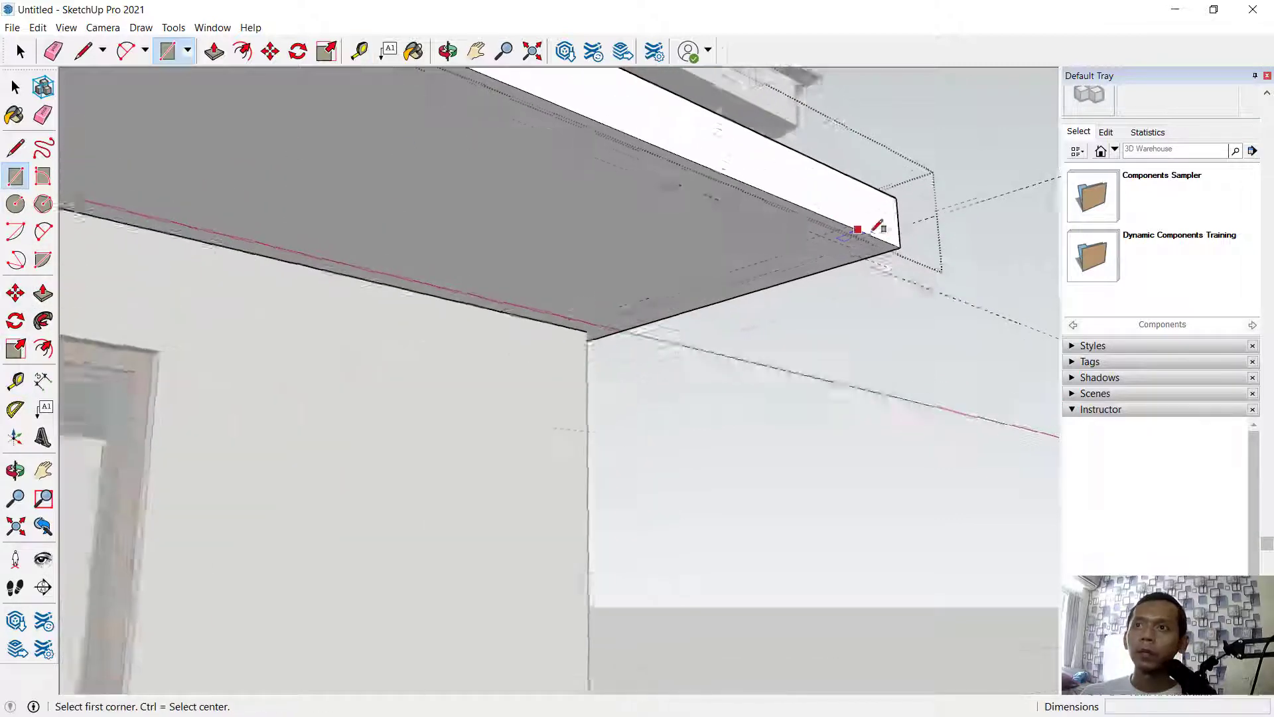
click(906, 256)
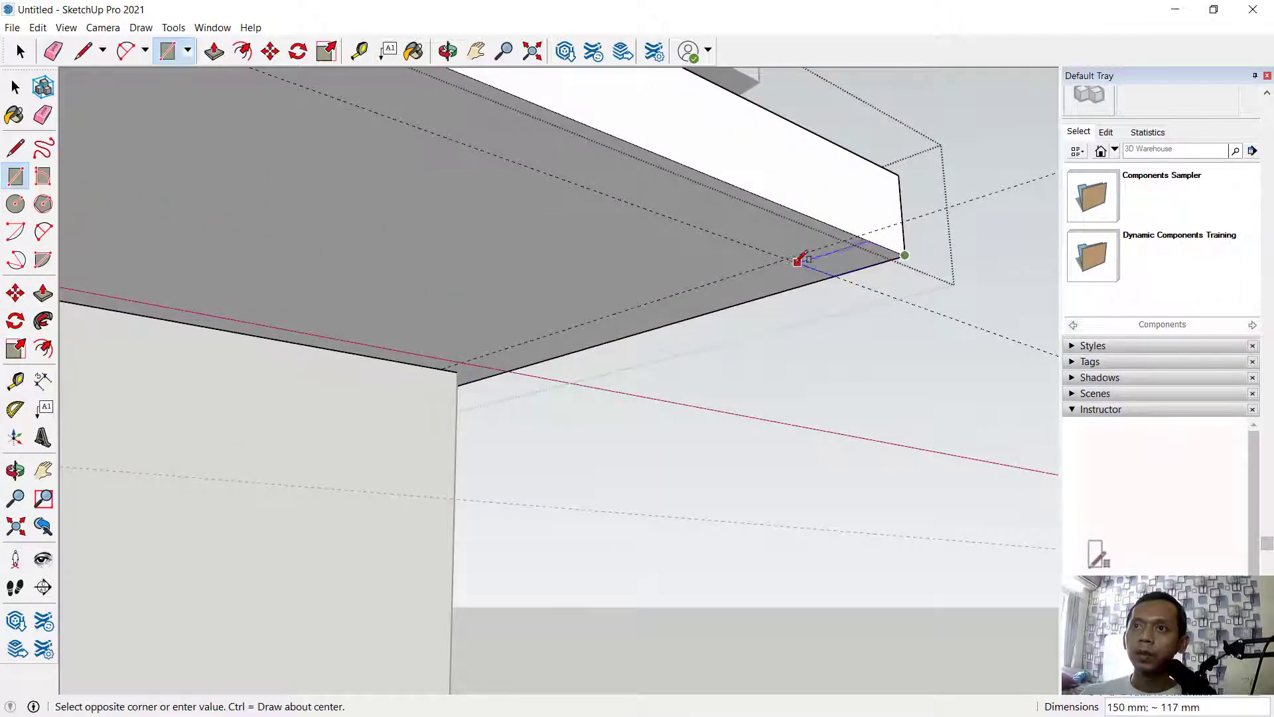
click(788, 258)
scroll(797, 256, down, 6)
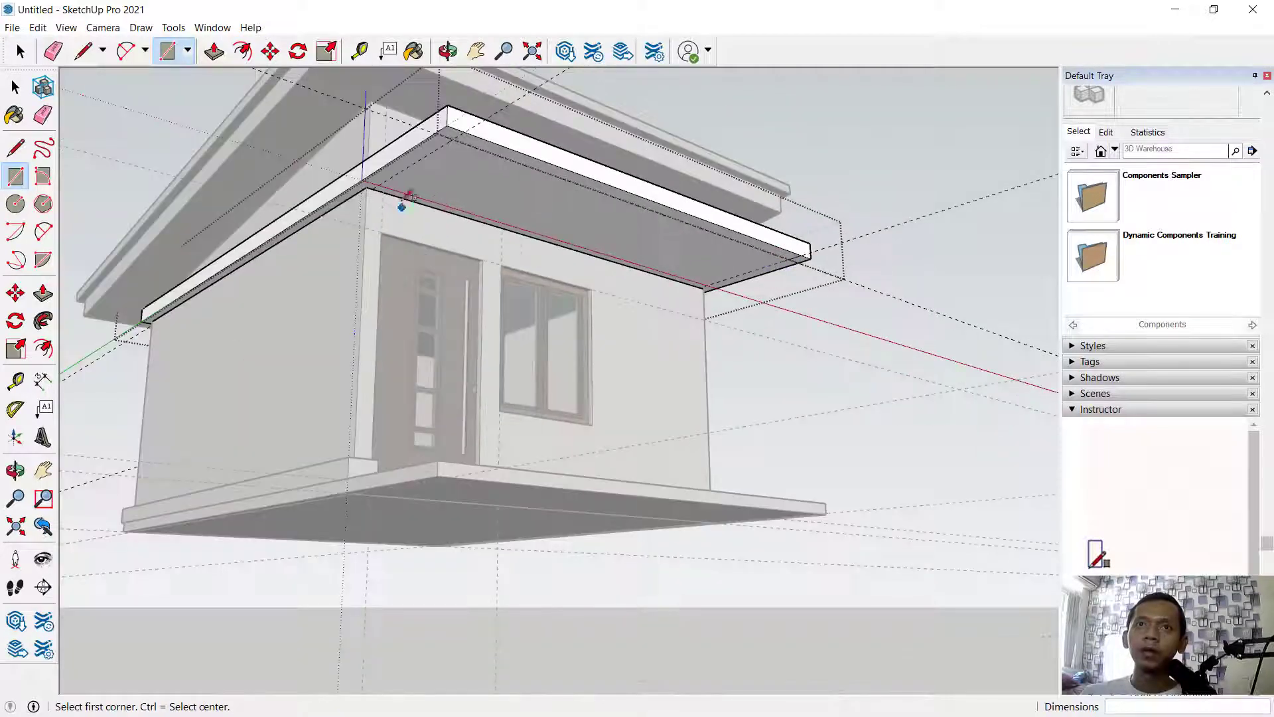
scroll(457, 118, up, 2)
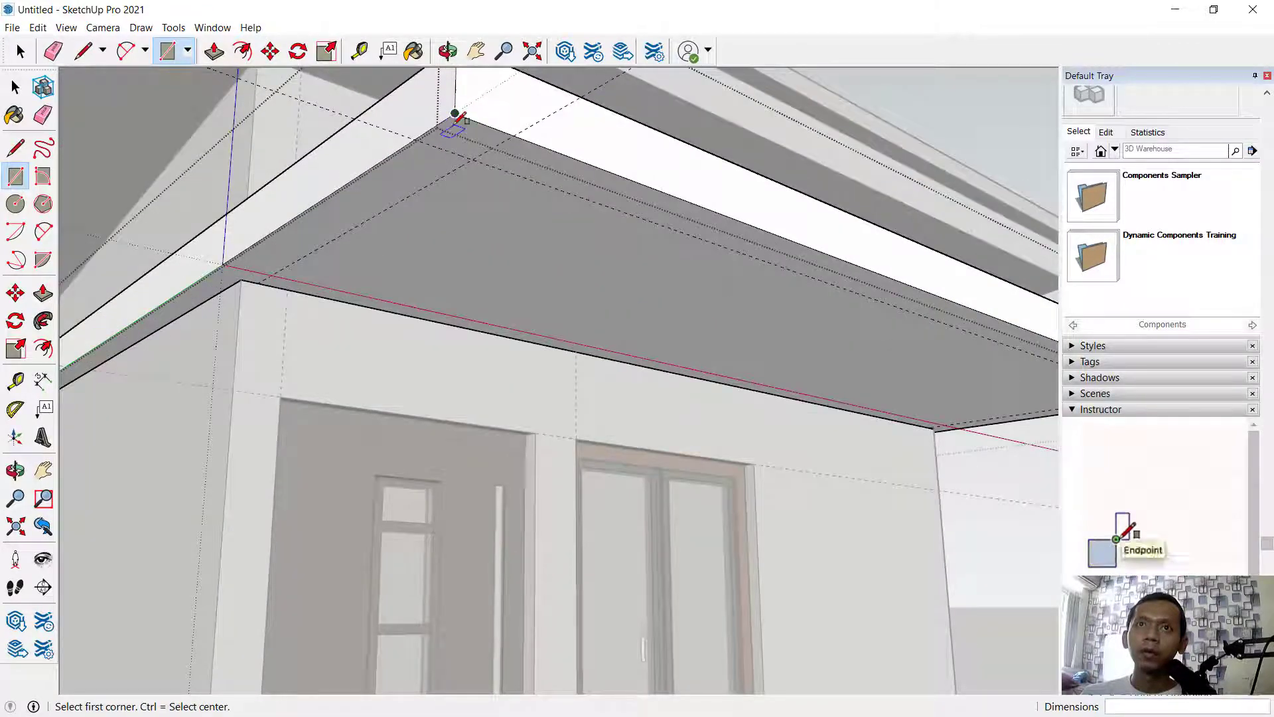
click(455, 114)
click(472, 159)
scroll(505, 203, down, 3)
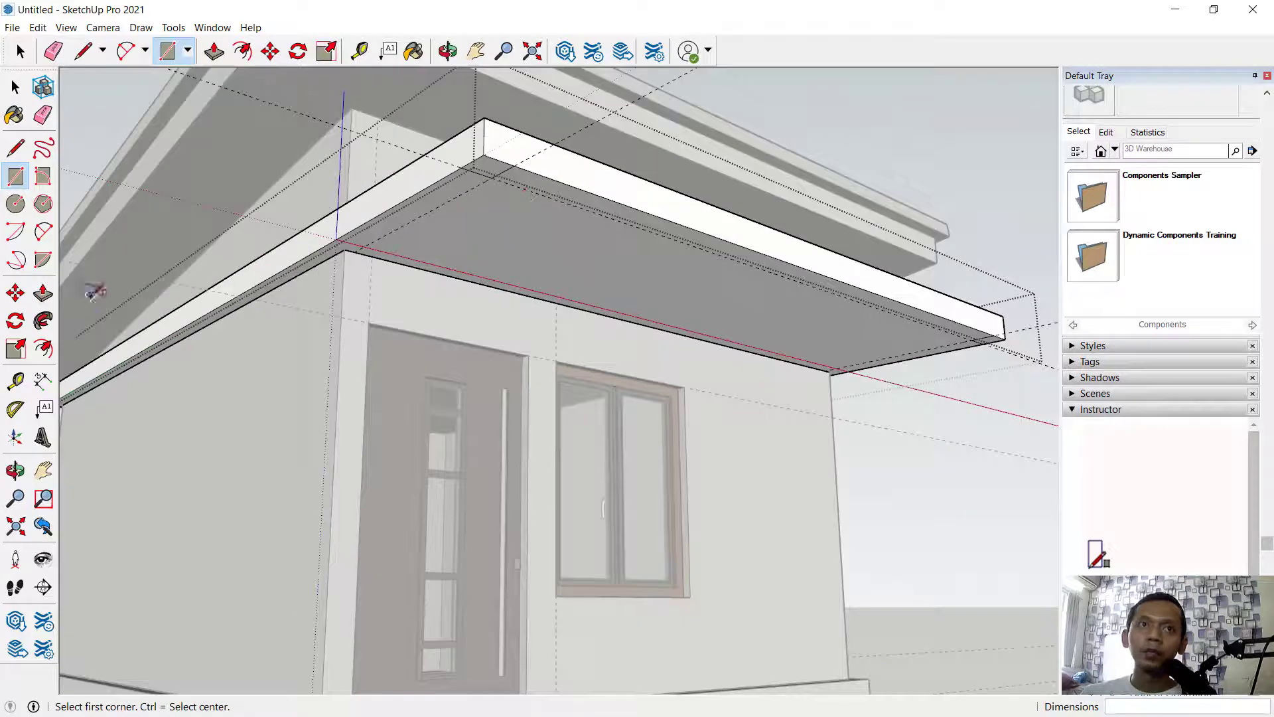
Push both squares down to the porch floor to form two columns.
click(43, 293)
click(490, 179)
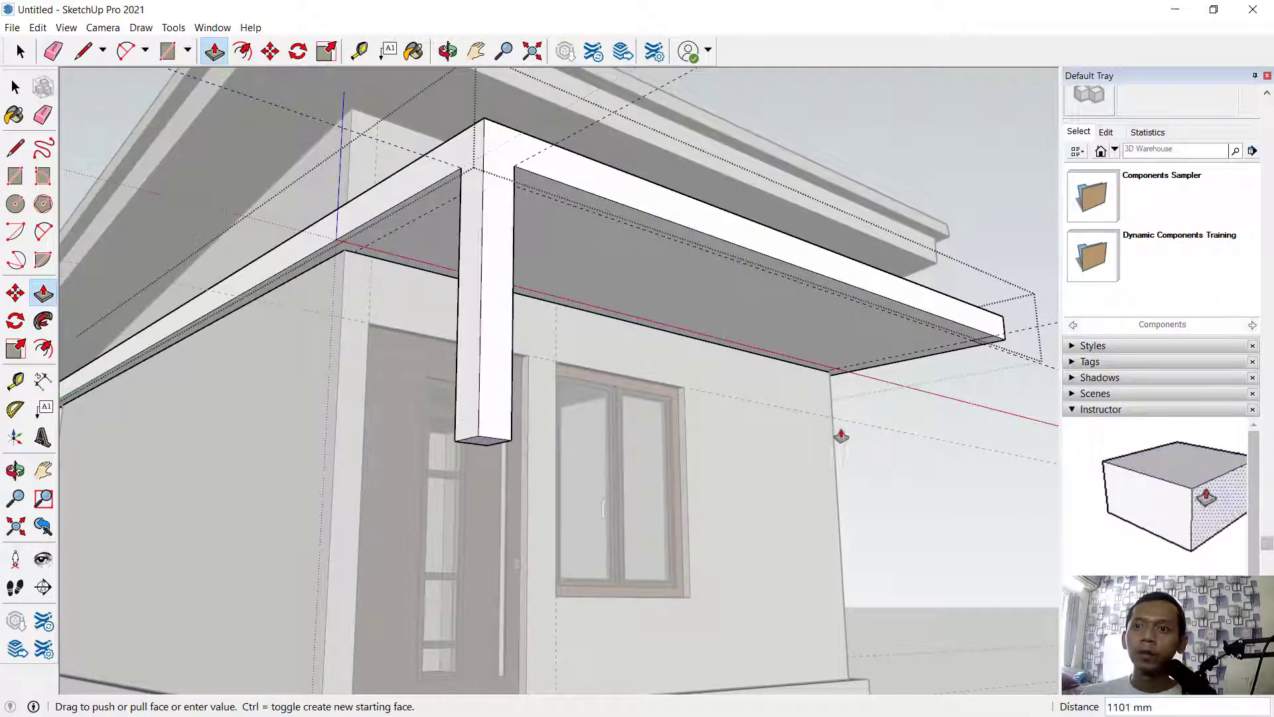
scroll(836, 433, down, 3)
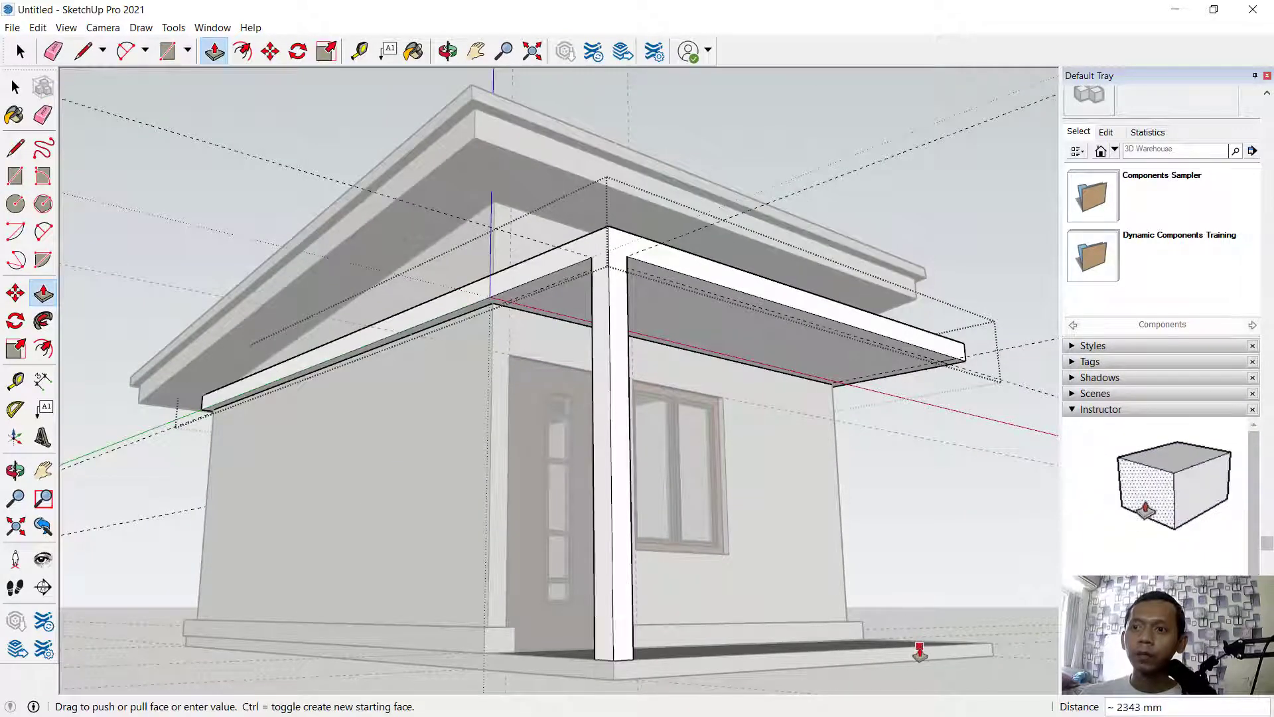
click(920, 647)
scroll(962, 351, up, 4)
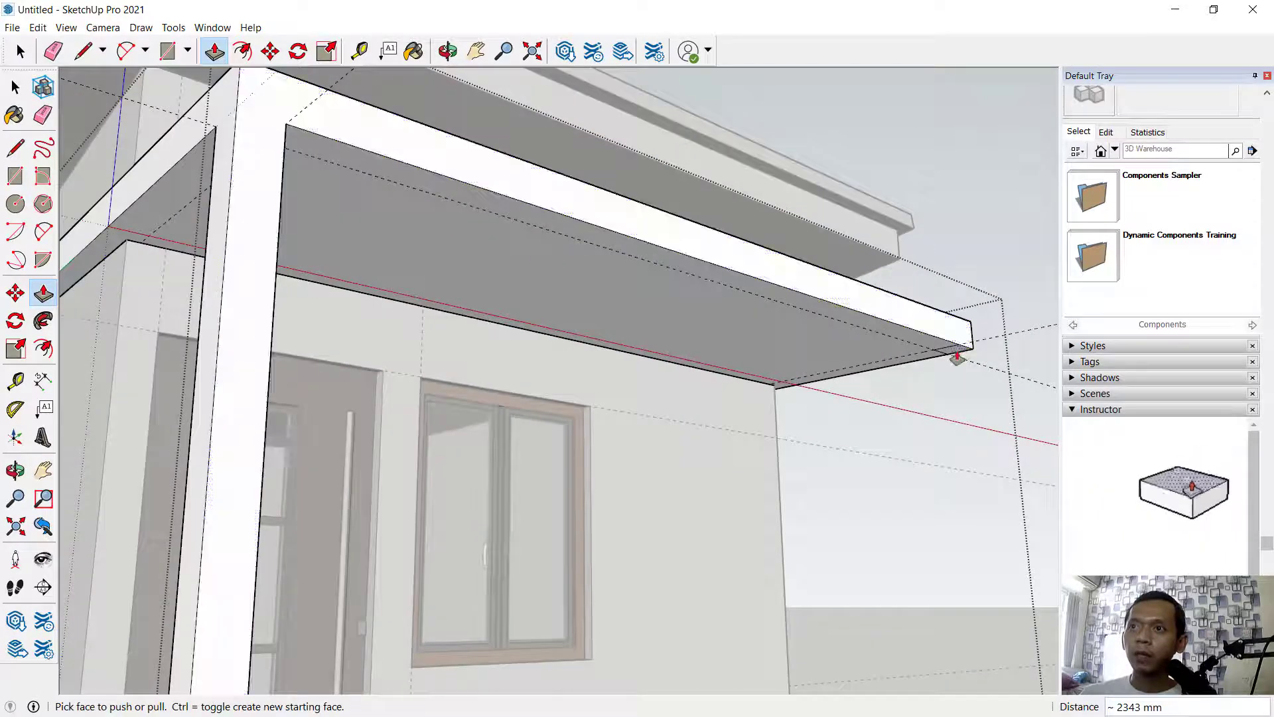
click(959, 355)
scroll(956, 414, down, 4)
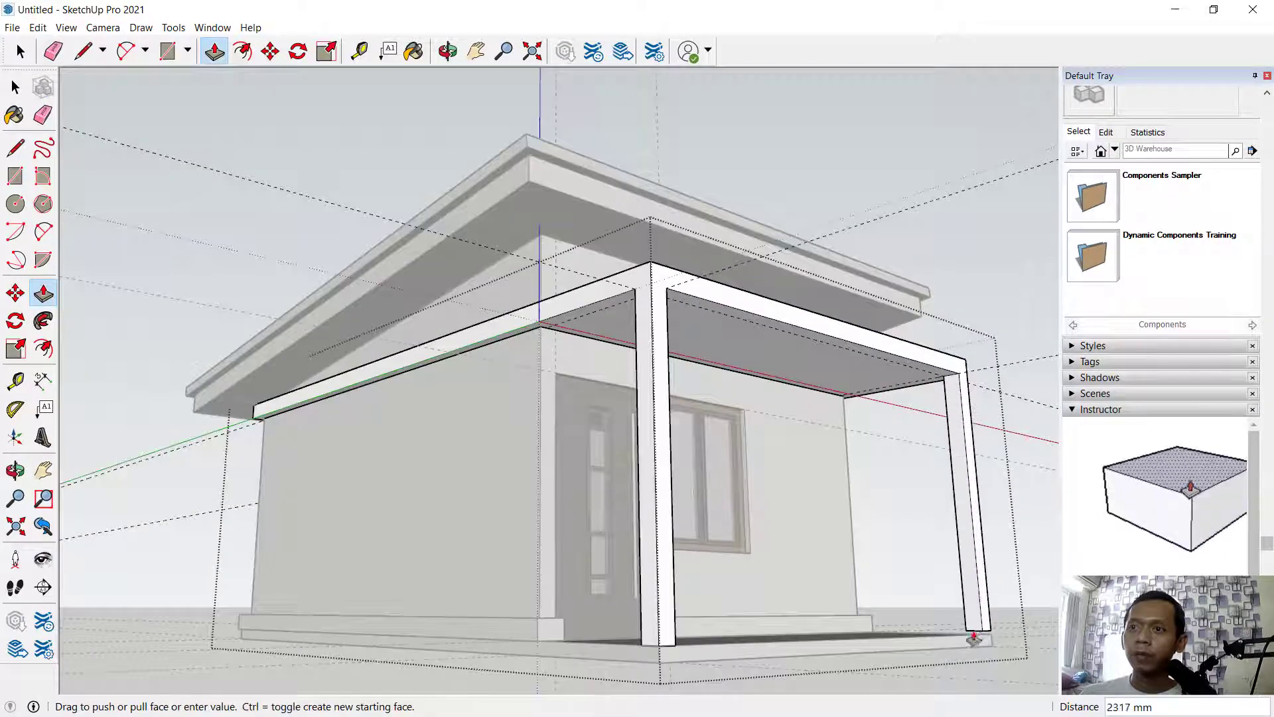
click(971, 643)
middle_drag(982, 506, 443, 387)
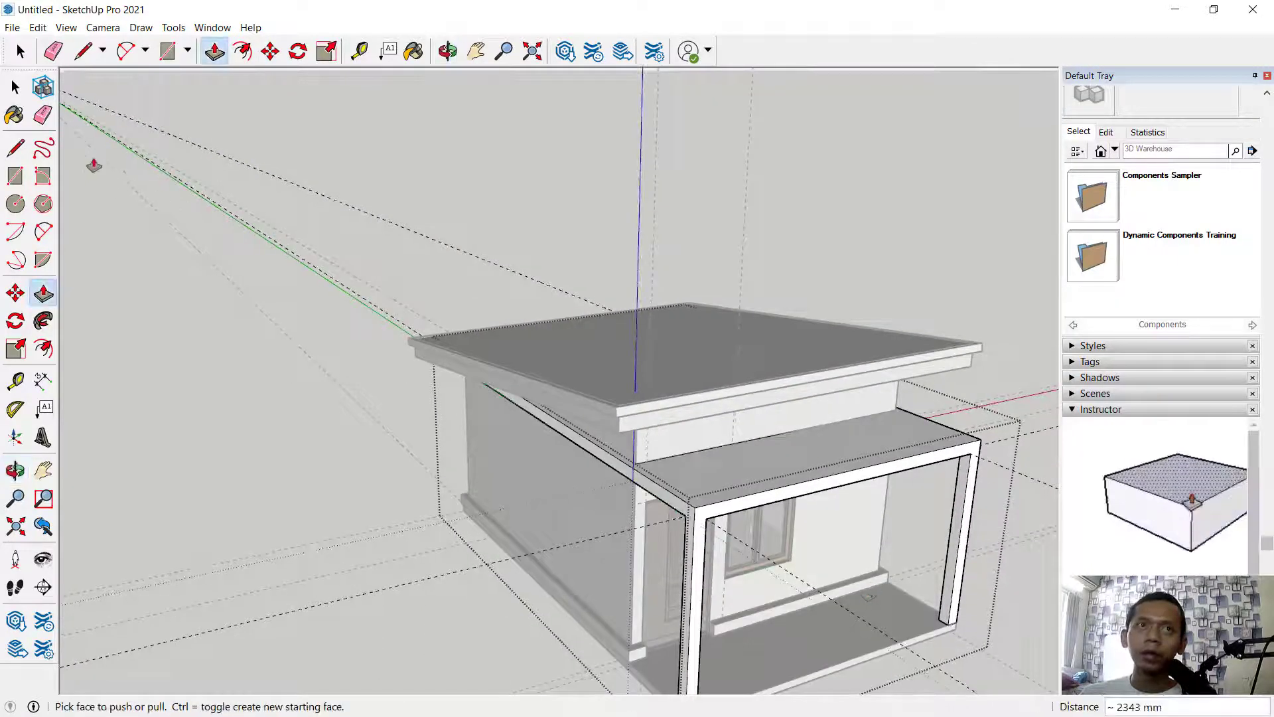
click(15, 87)
scroll(639, 209, down, 4)
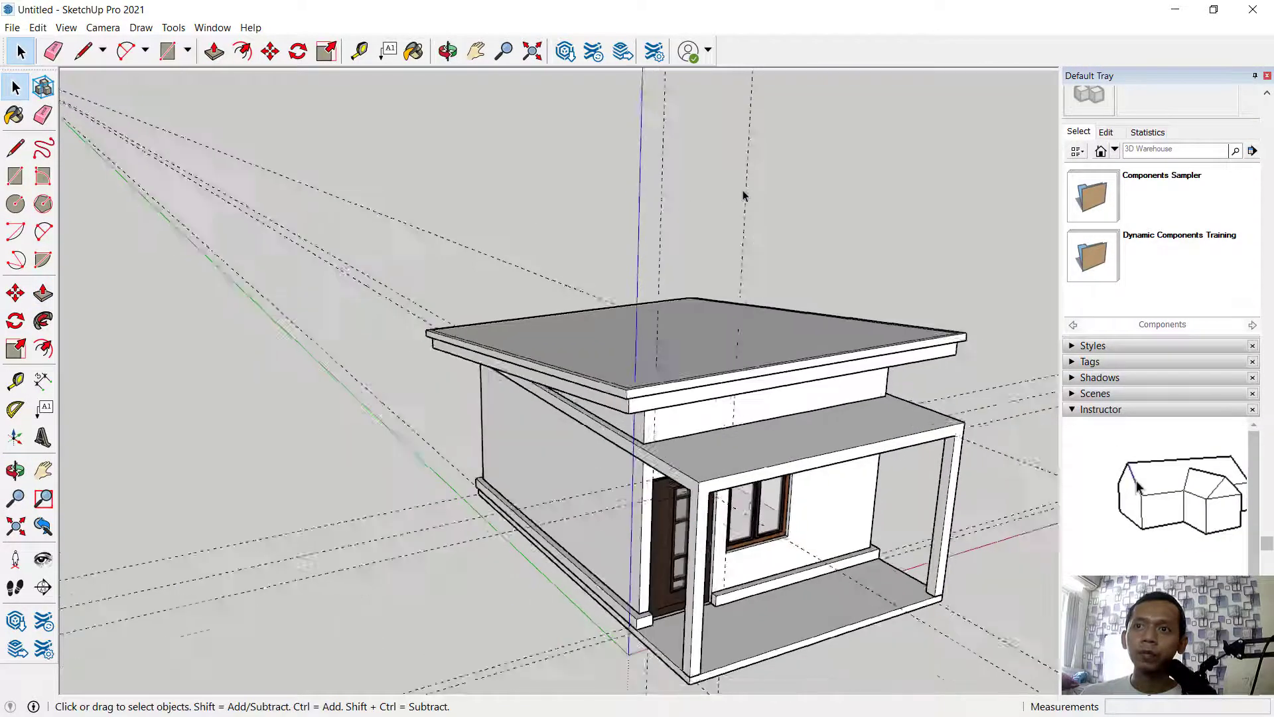
middle_drag(837, 257, 430, 208)
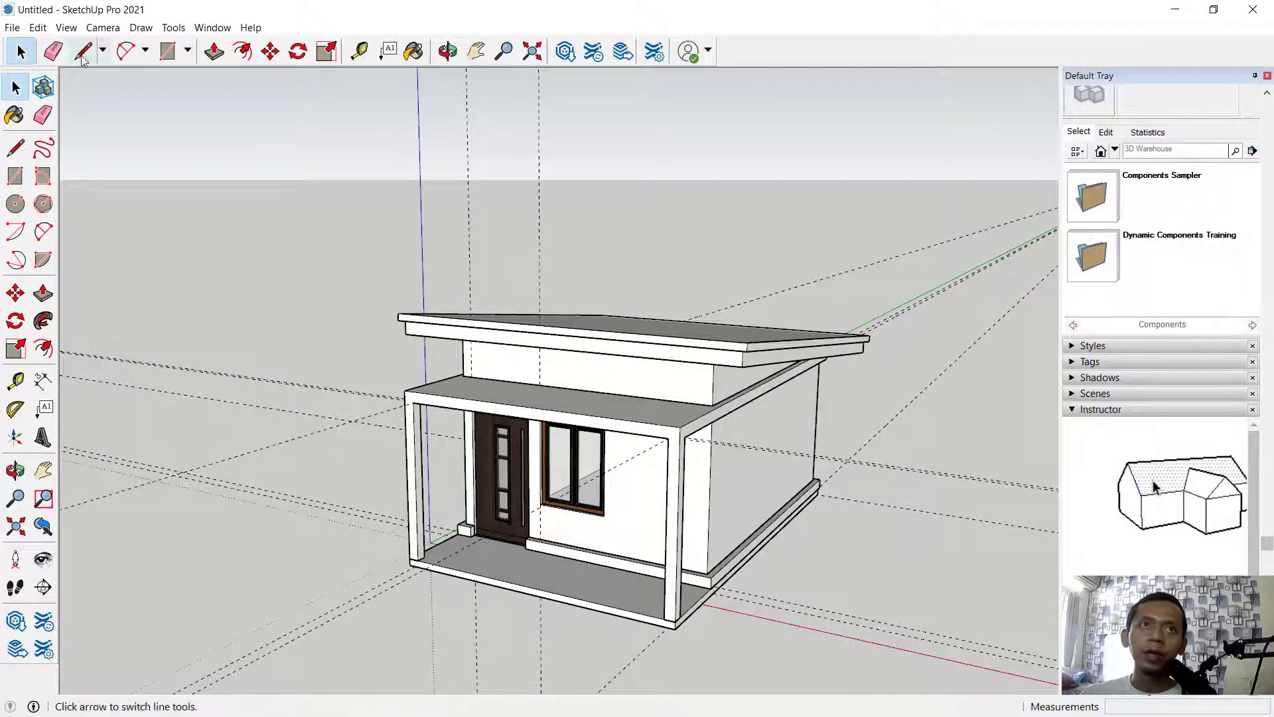
Remove every guide line with Edit > Delete Guides and inspect the house.
click(36, 28)
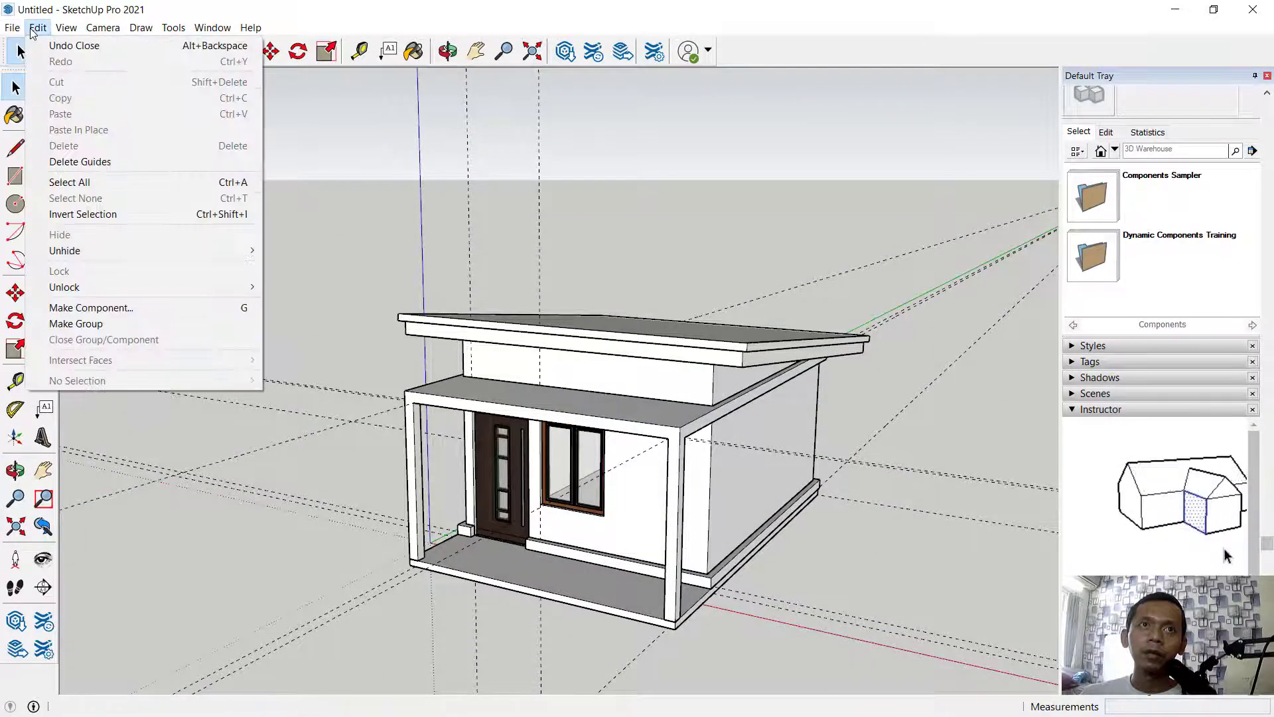
click(87, 162)
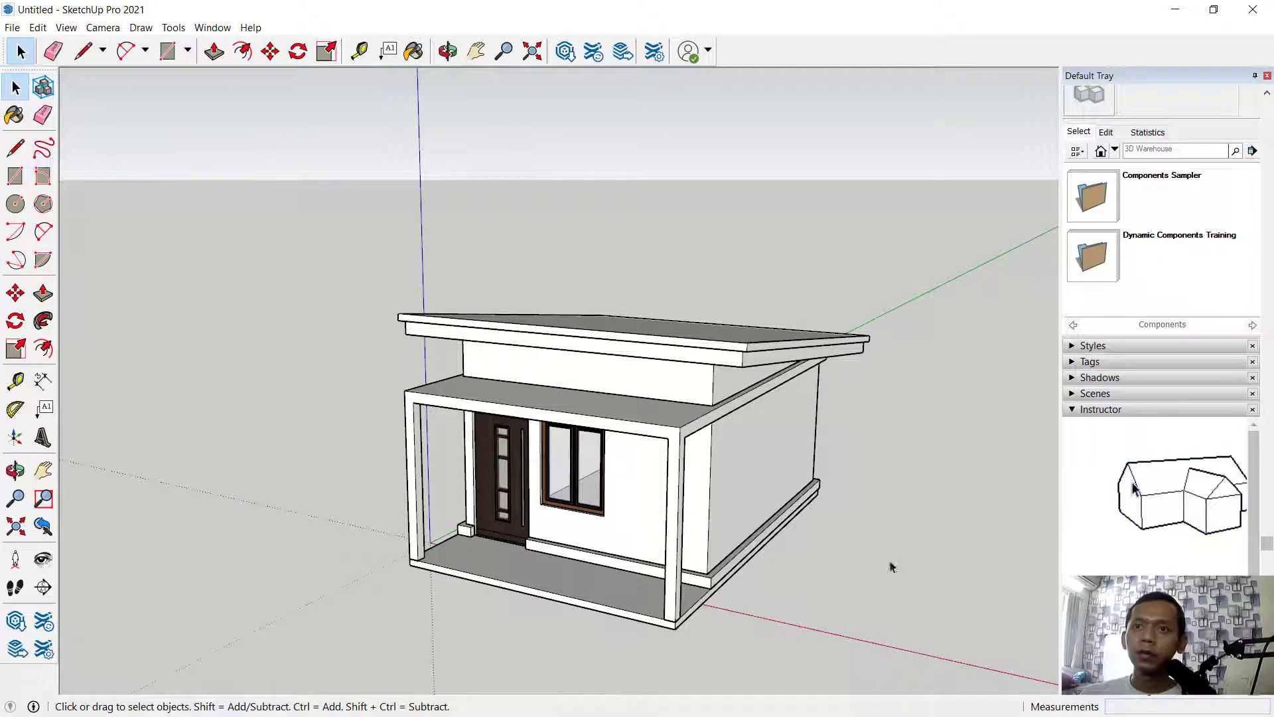
middle_drag(739, 494, 276, 407)
key(space)
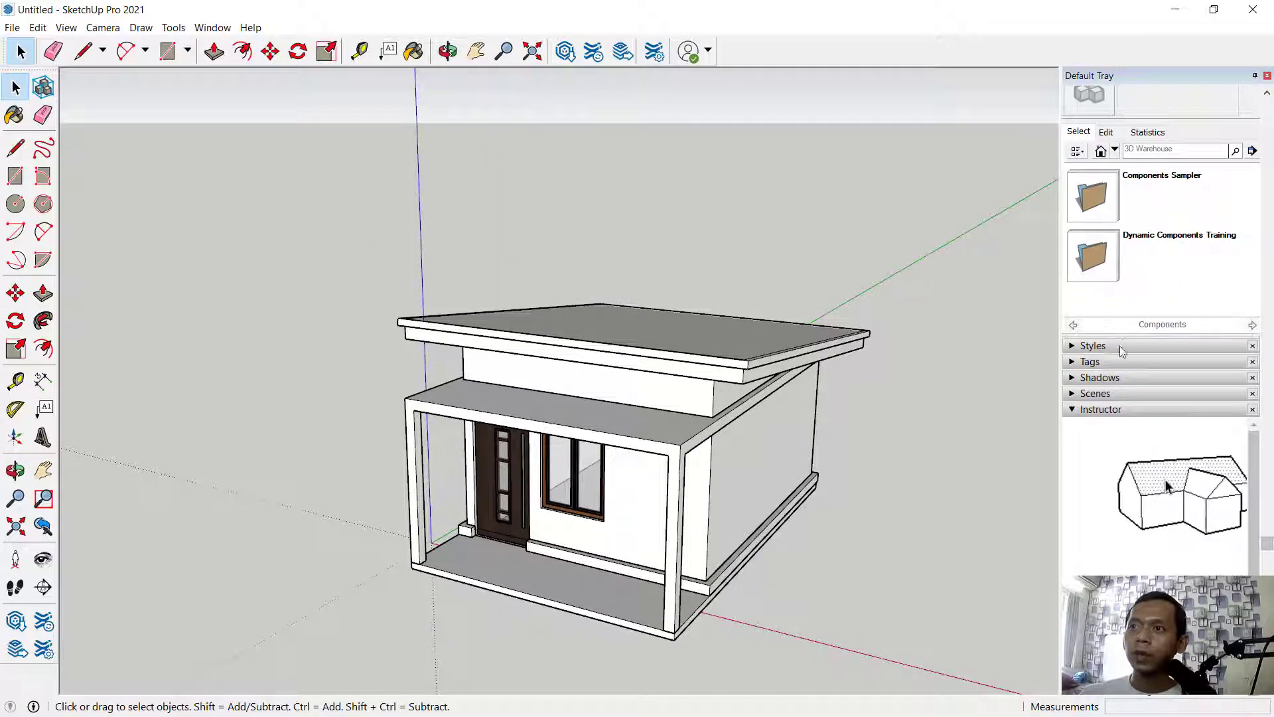
Paint the porch floor with a dark wood plank material from the Wood library.
click(1079, 409)
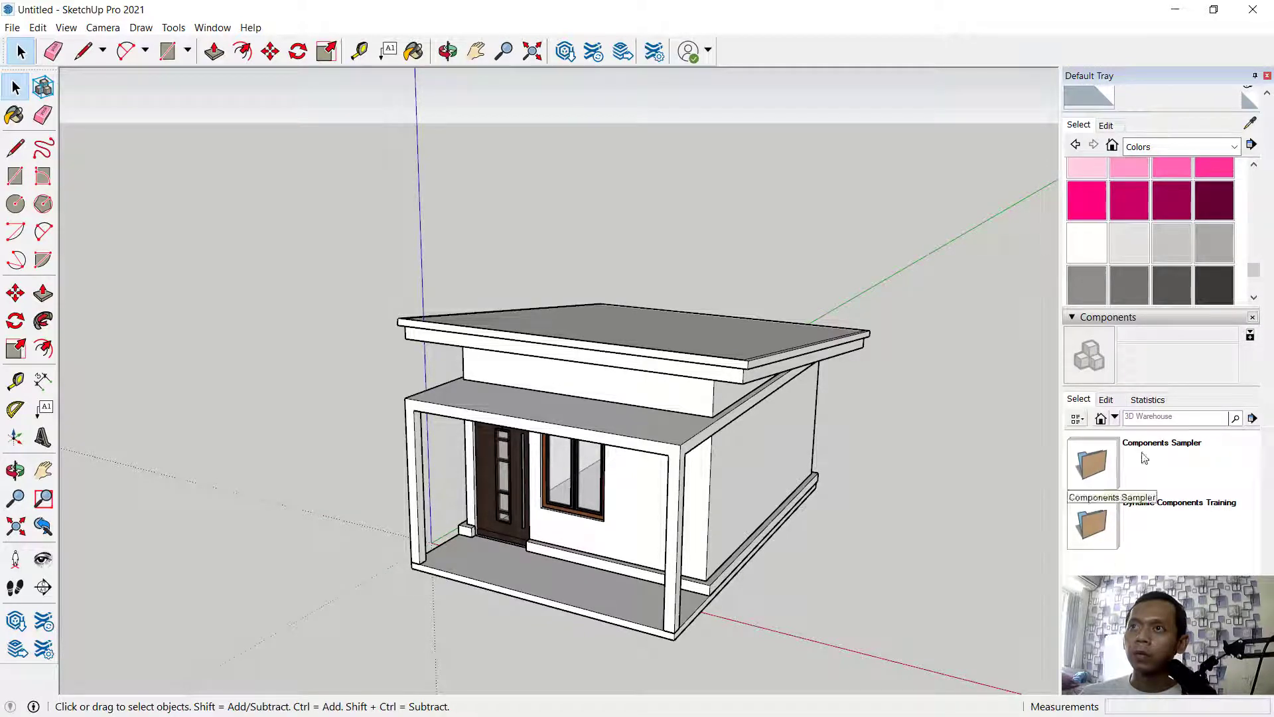
scroll(1157, 184, up, 3)
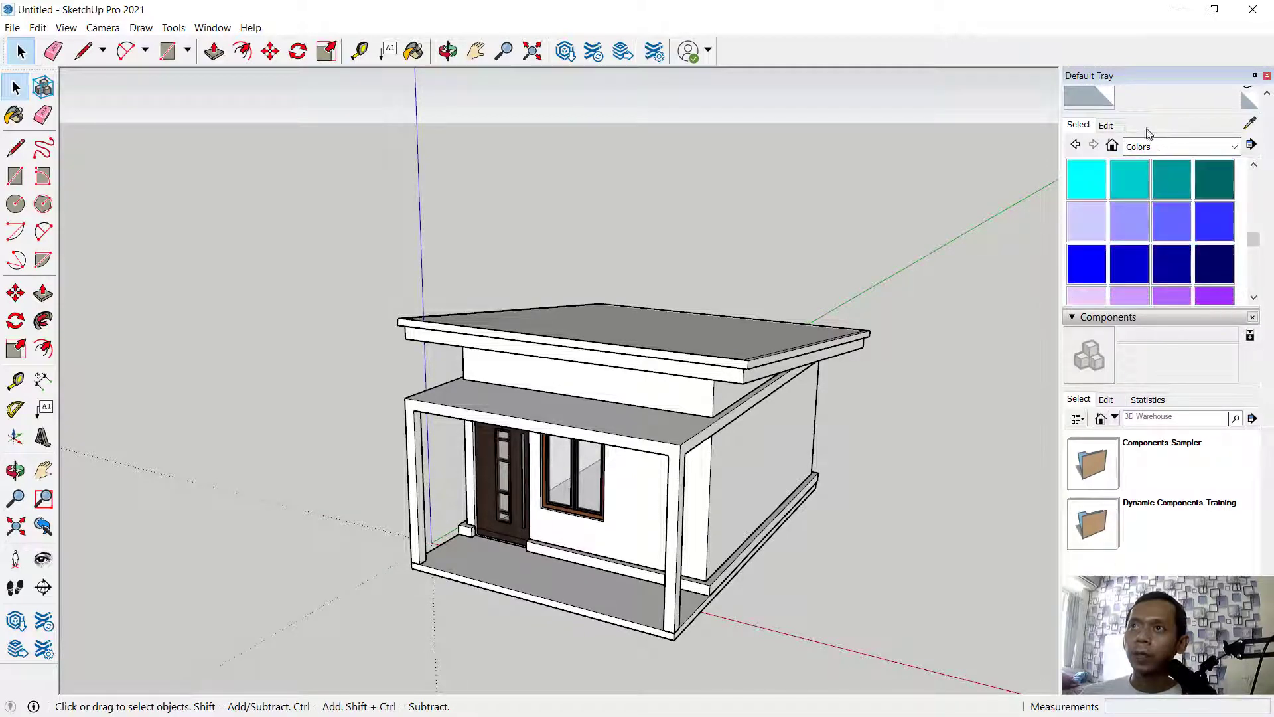
scroll(1139, 175, up, 3)
click(1178, 148)
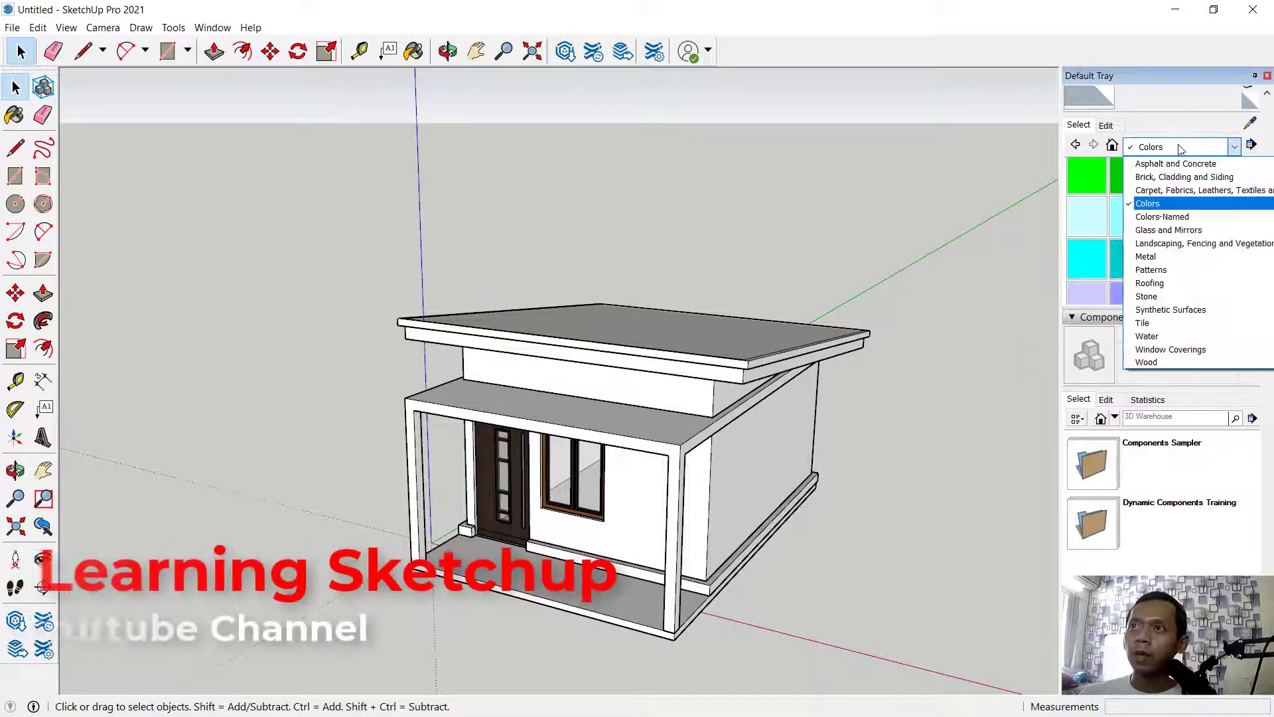
click(1134, 361)
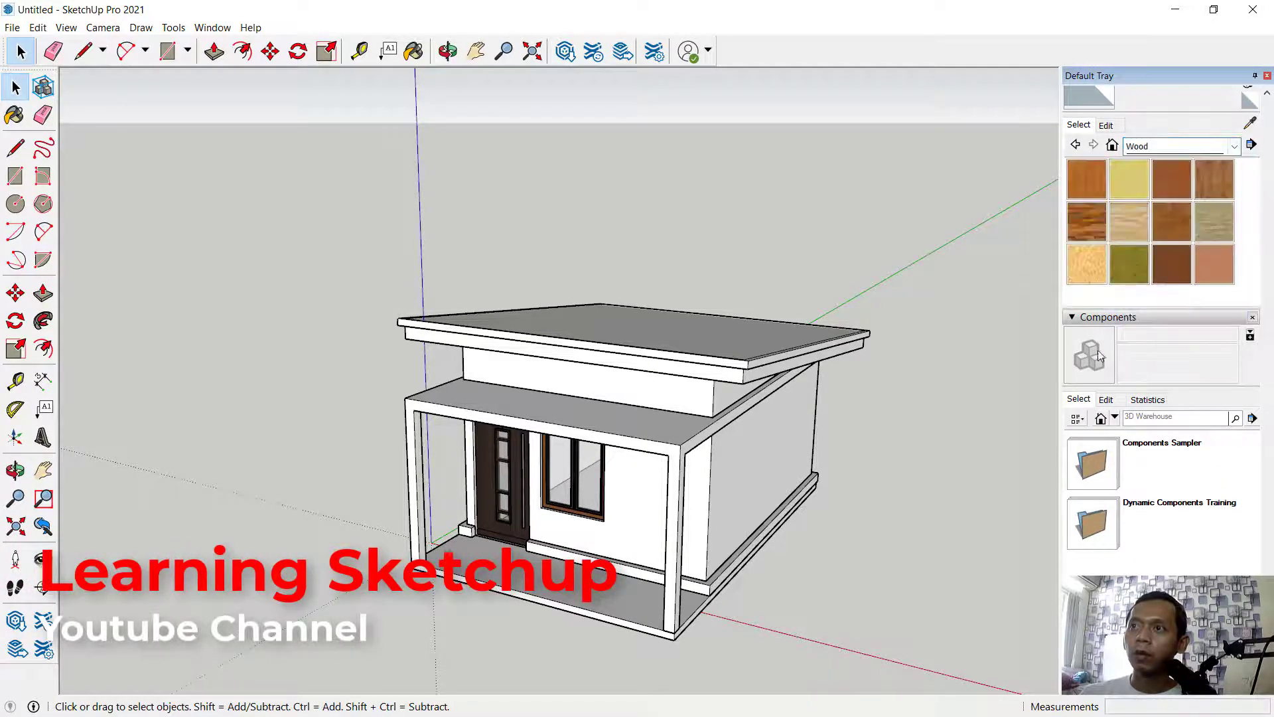
click(515, 589)
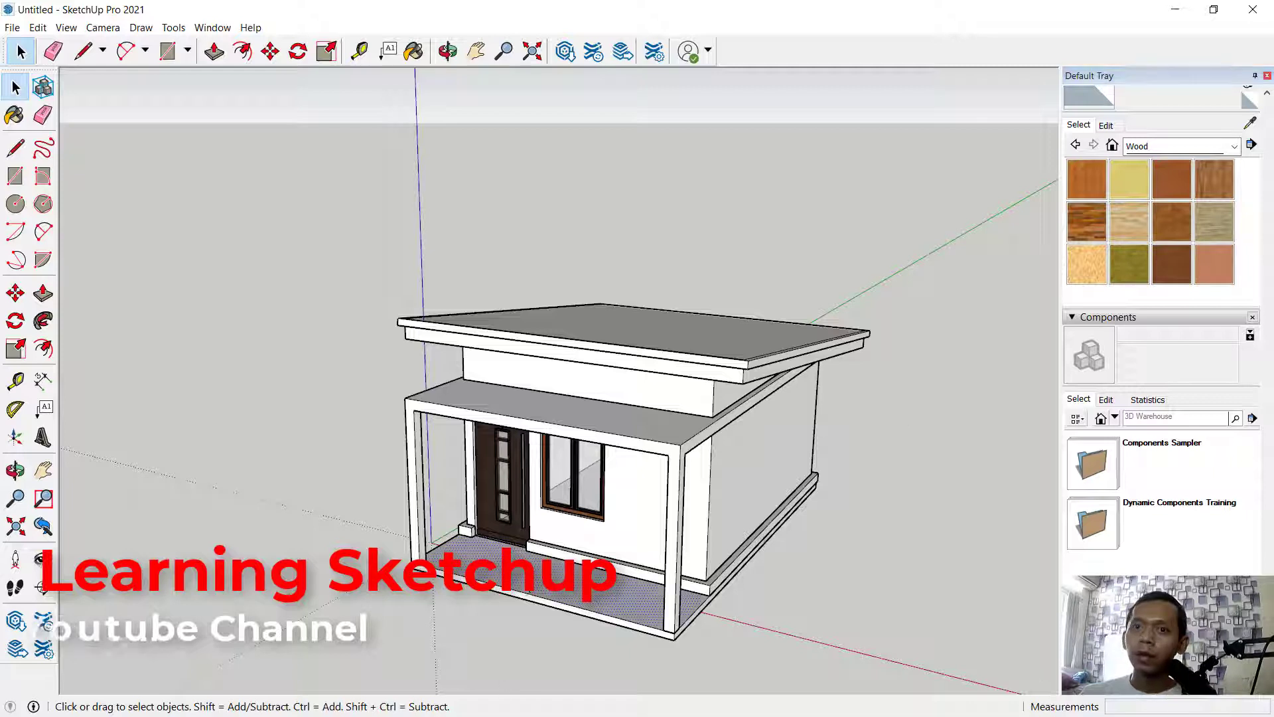
click(1088, 224)
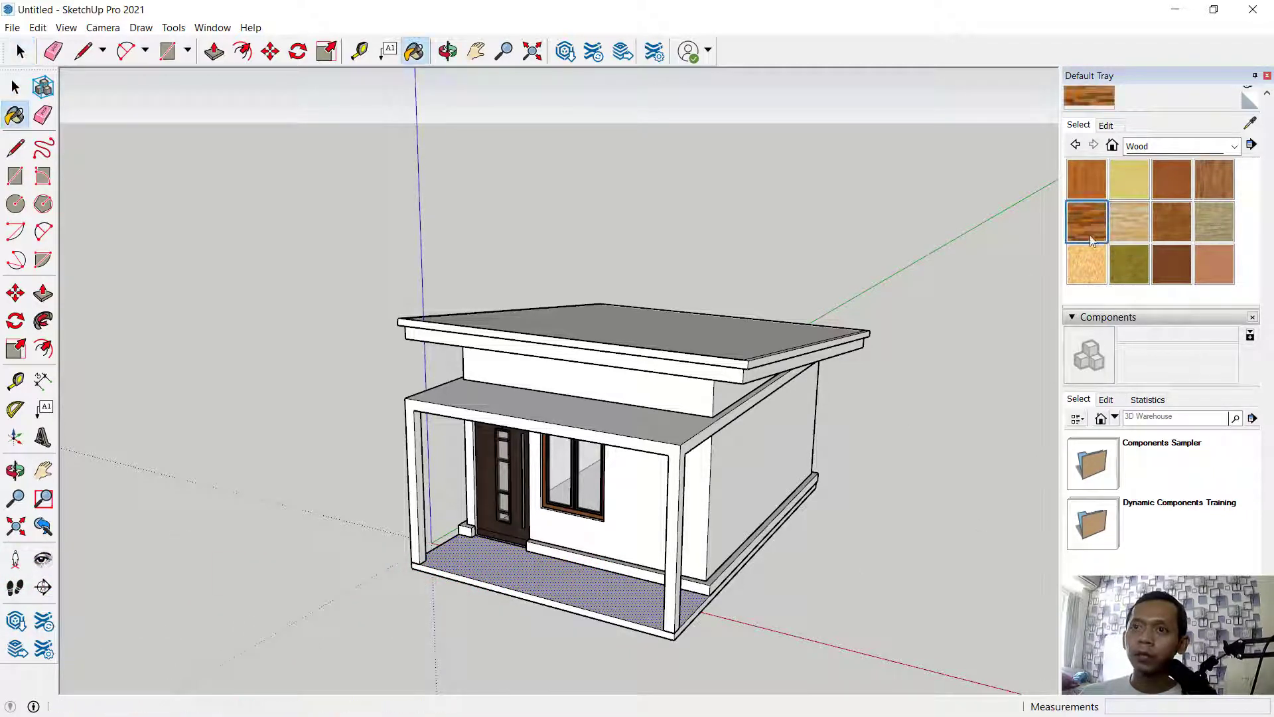
click(551, 577)
mouse_move(625, 603)
middle_down()
mouse_move(450, 671)
mouse_move(845, 604)
middle_up()
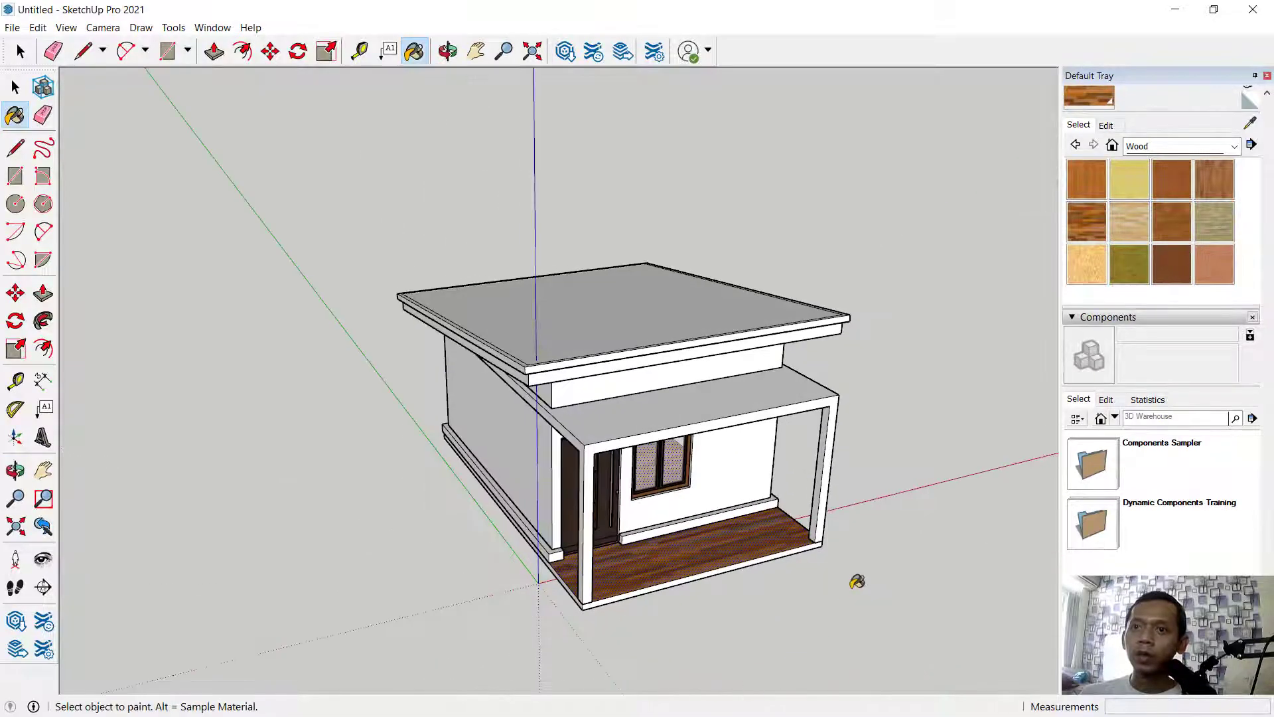
key(space)
middle_drag(738, 551, 771, 565)
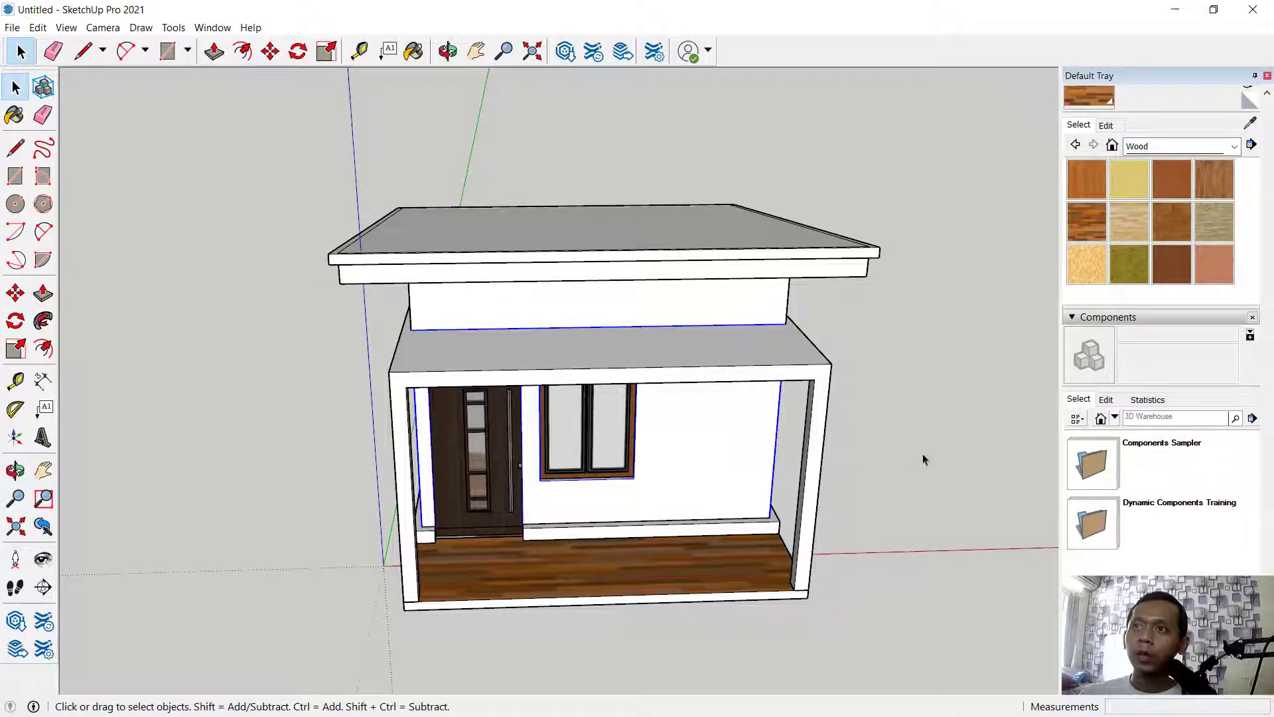
Inside the wall group, paint the back wall light grey Color M02 from the Colors library.
double_click(743, 464)
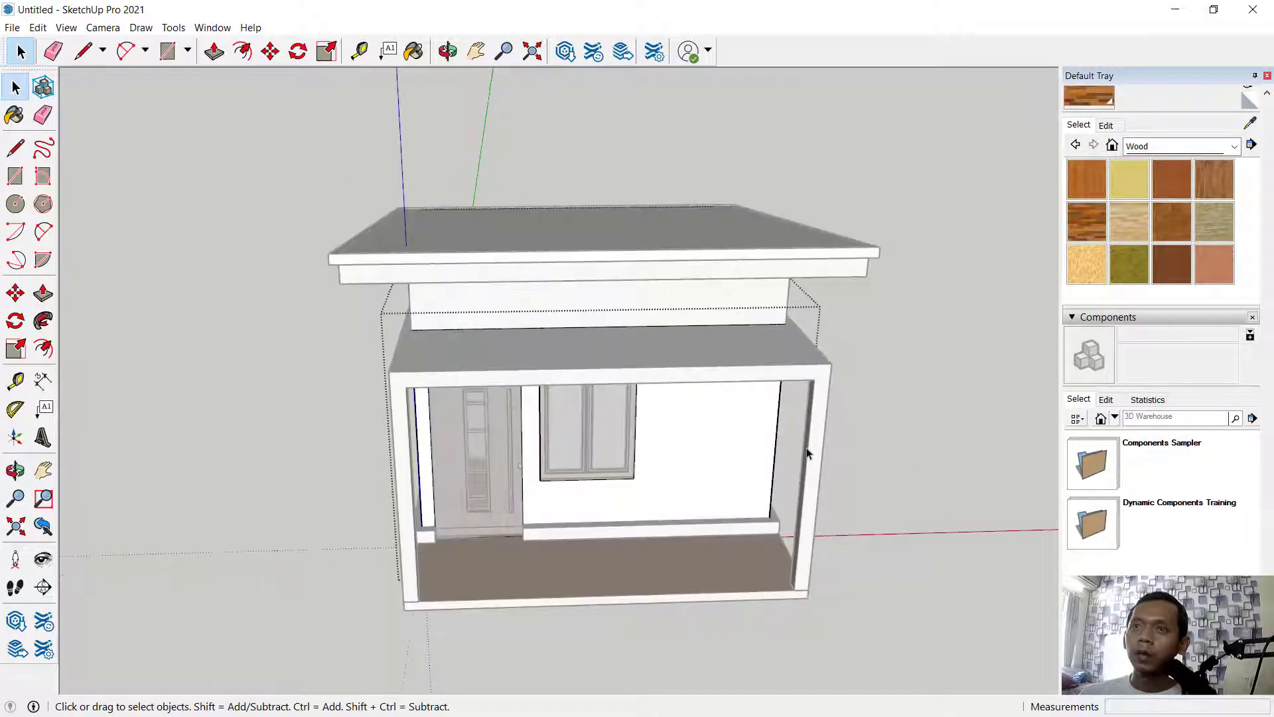
click(1174, 147)
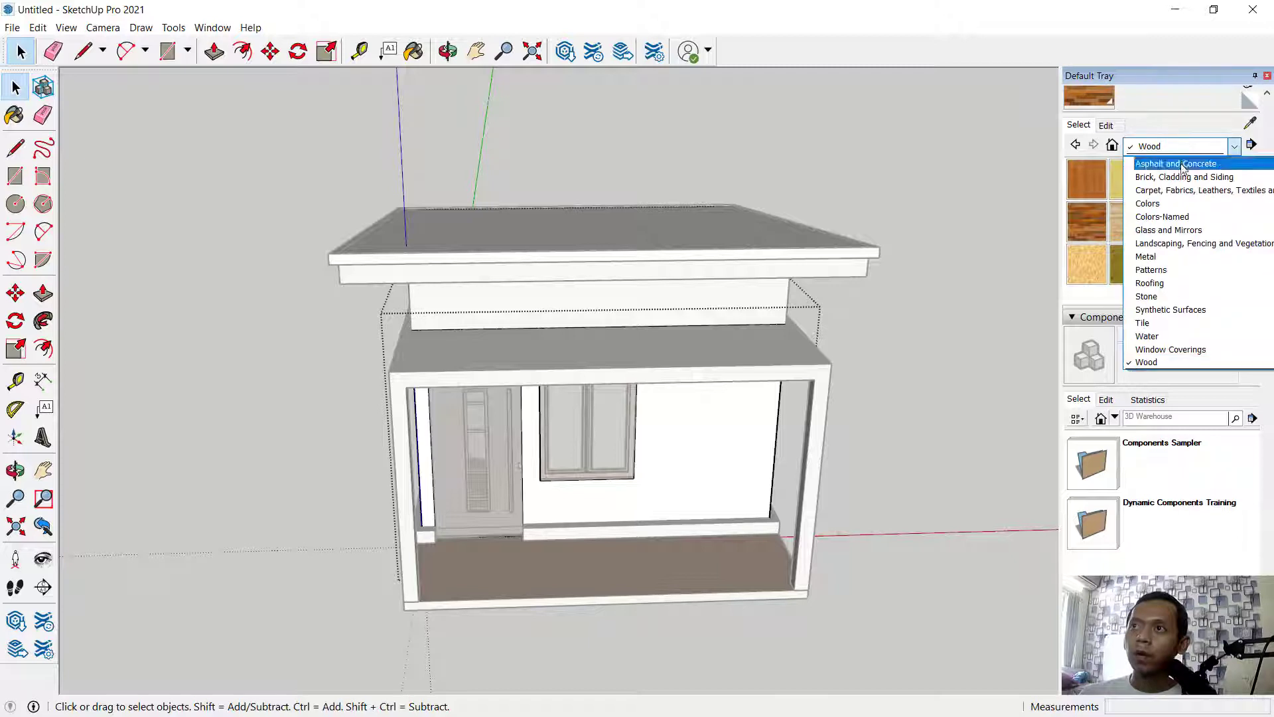
click(1180, 201)
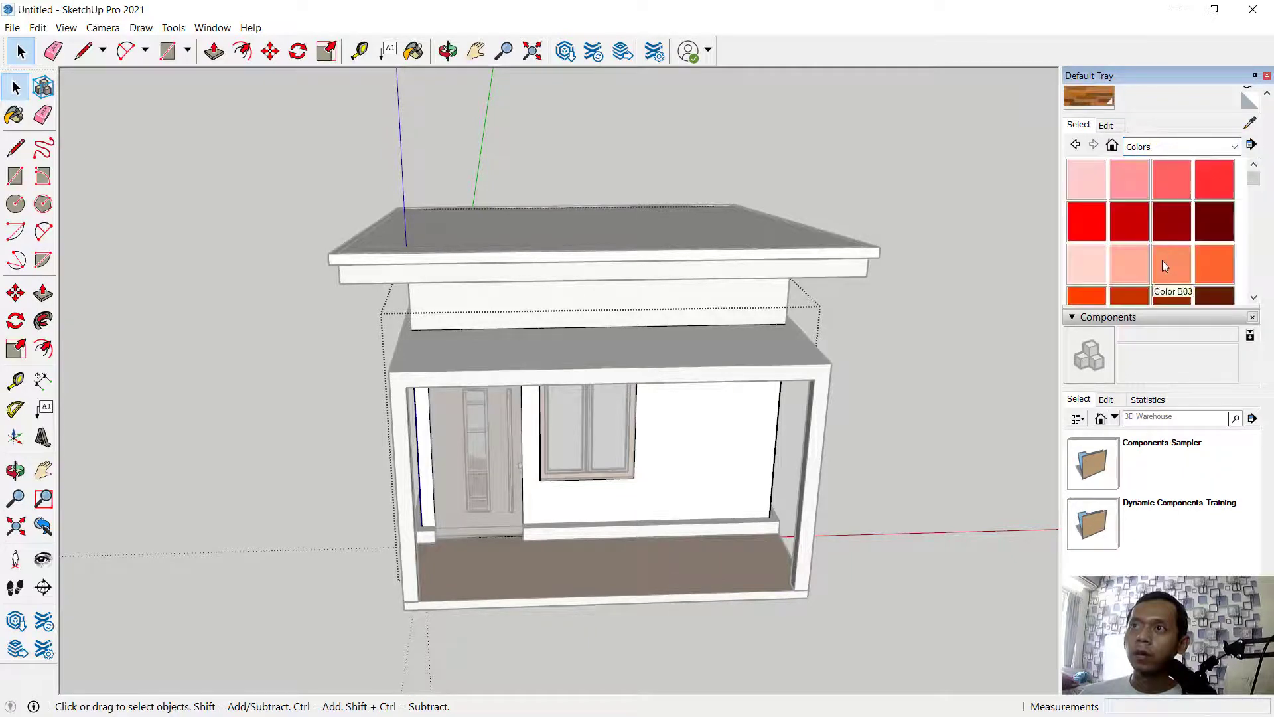
scroll(1162, 260, up, 3)
scroll(1181, 454, down, 10)
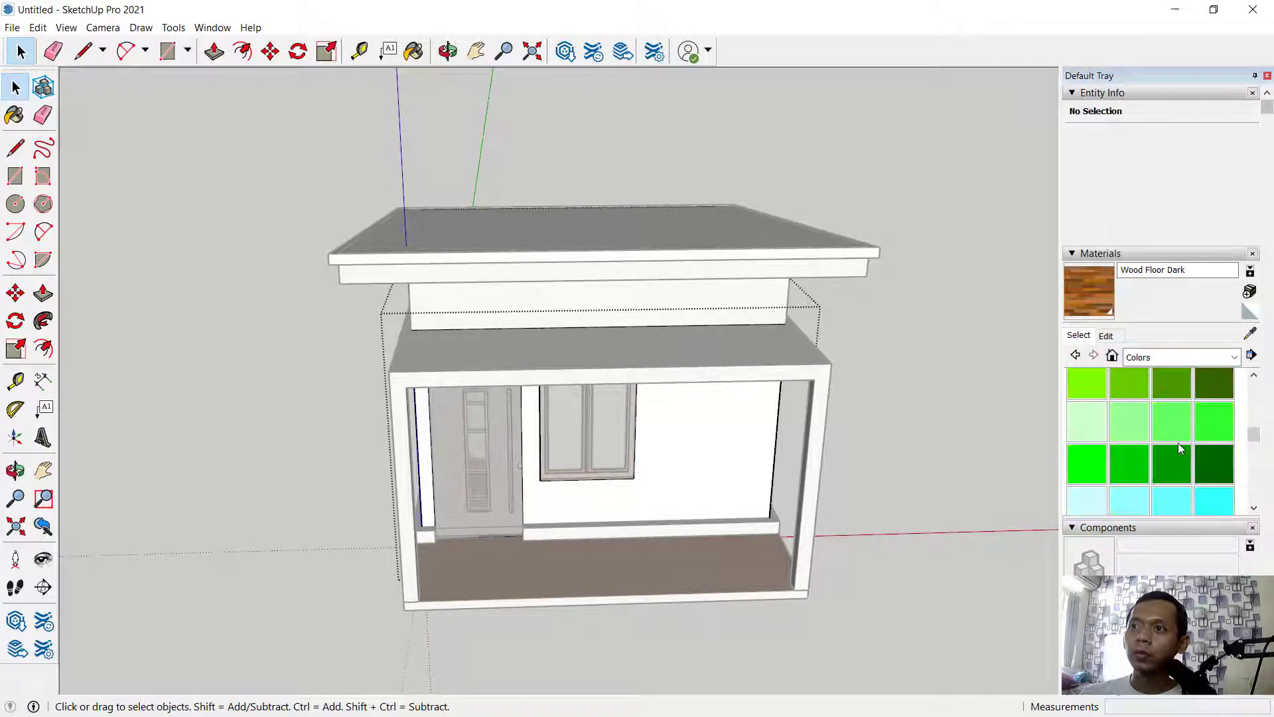
scroll(1179, 443, down, 5)
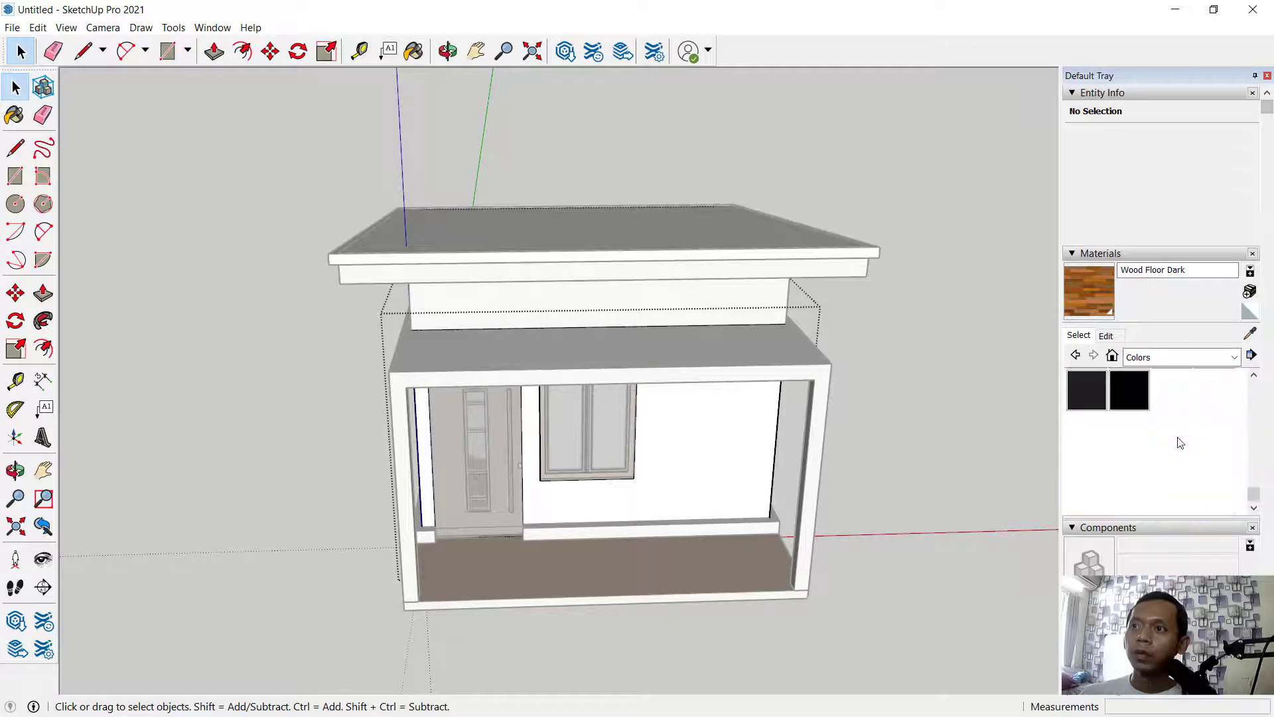
click(1182, 395)
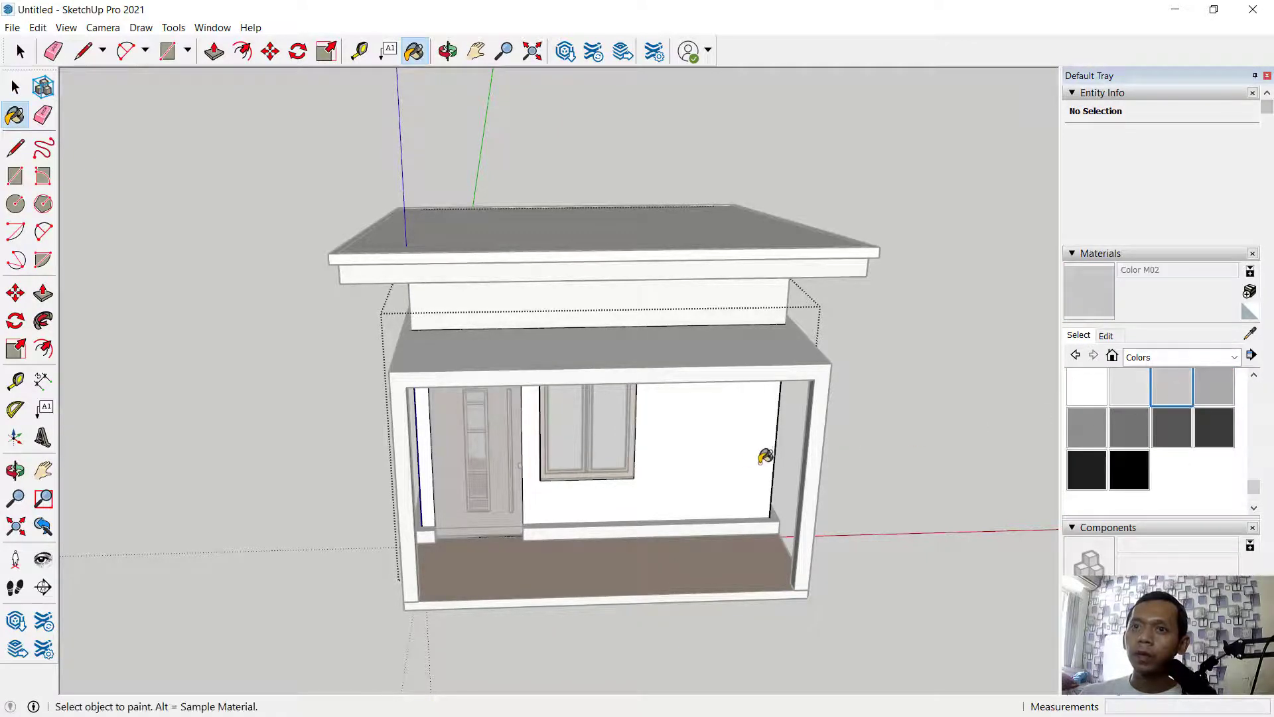
click(717, 459)
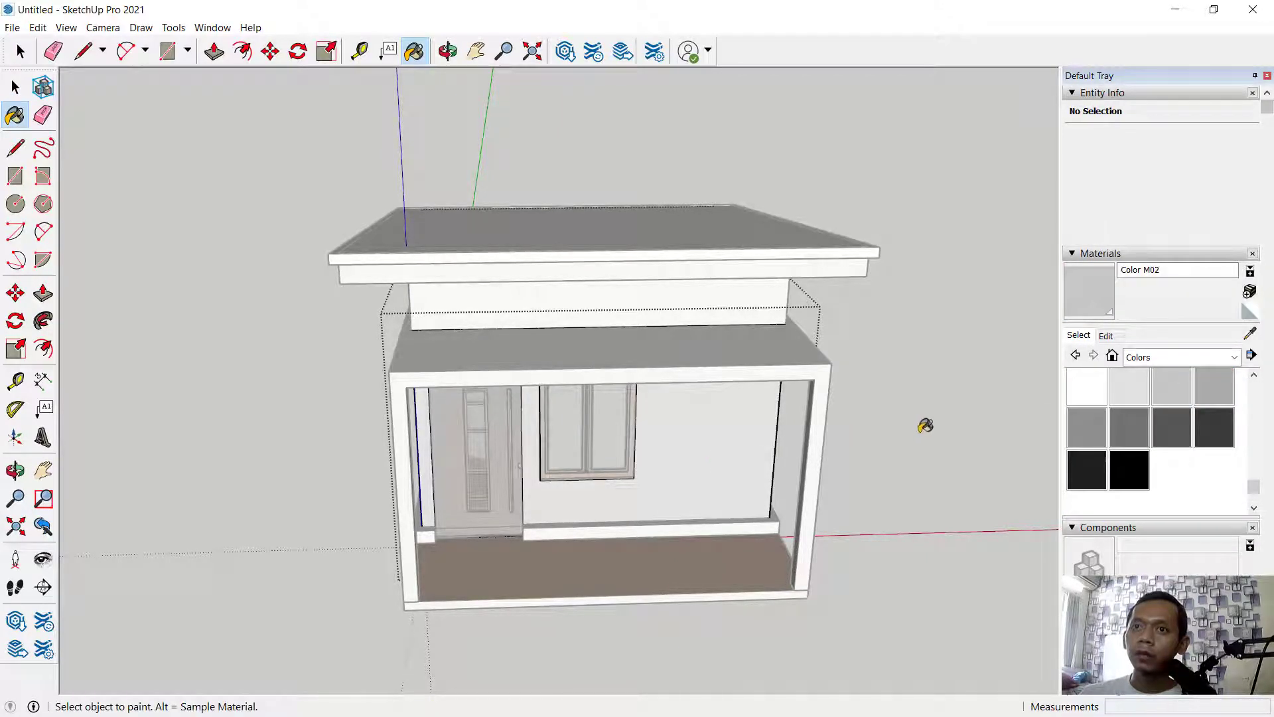
key(space)
middle_drag(782, 432, 819, 348)
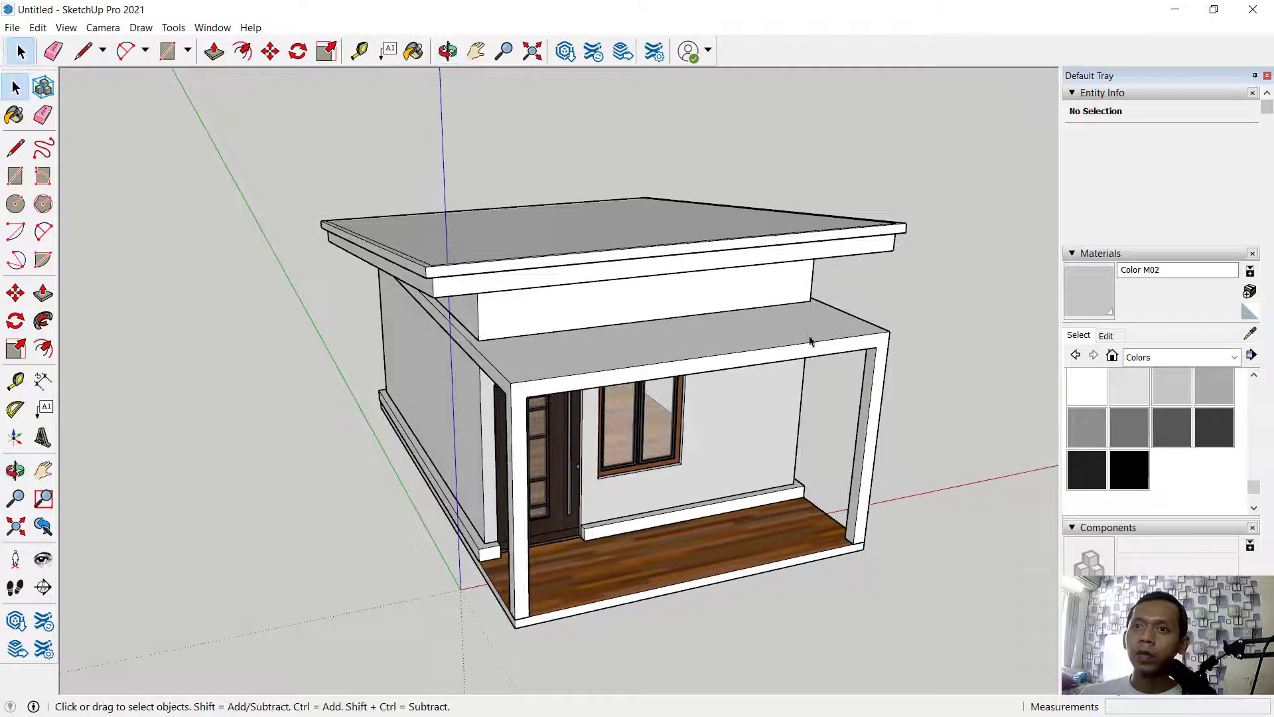
double_click(808, 335)
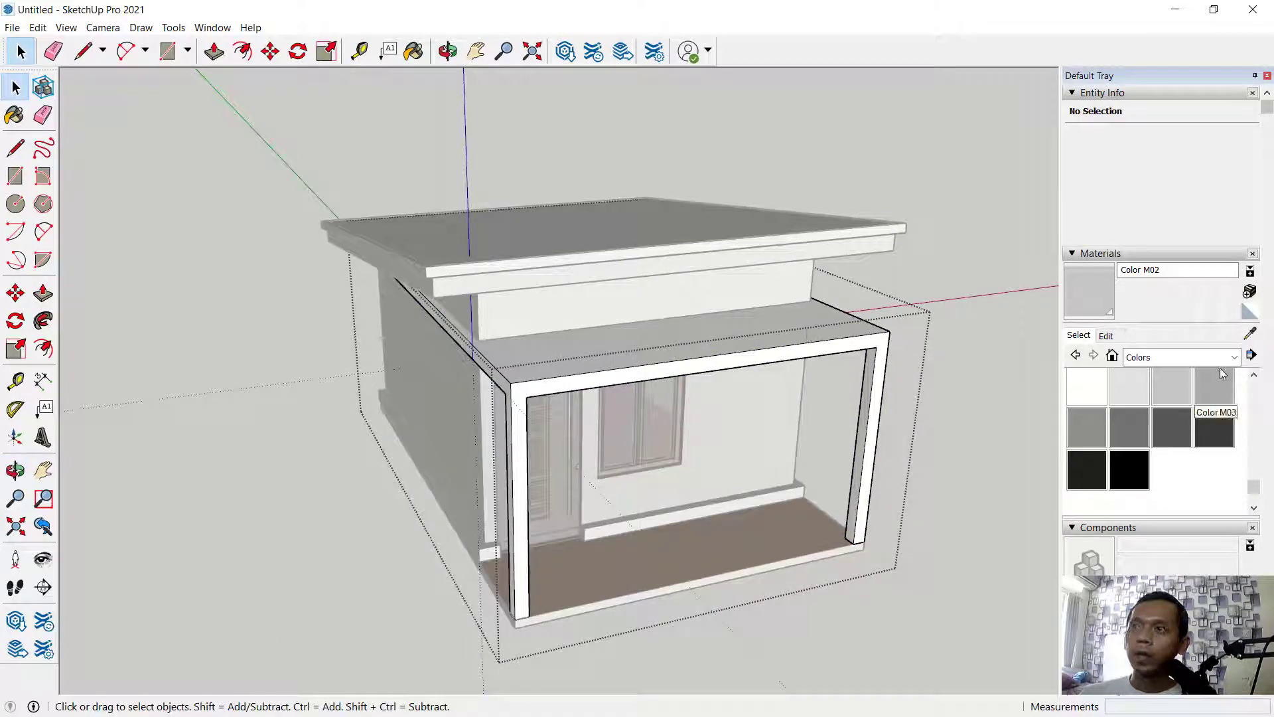
Paint the porch canopy's beams, posts and front frame yellow Color D03.
scroll(1198, 417, up, 10)
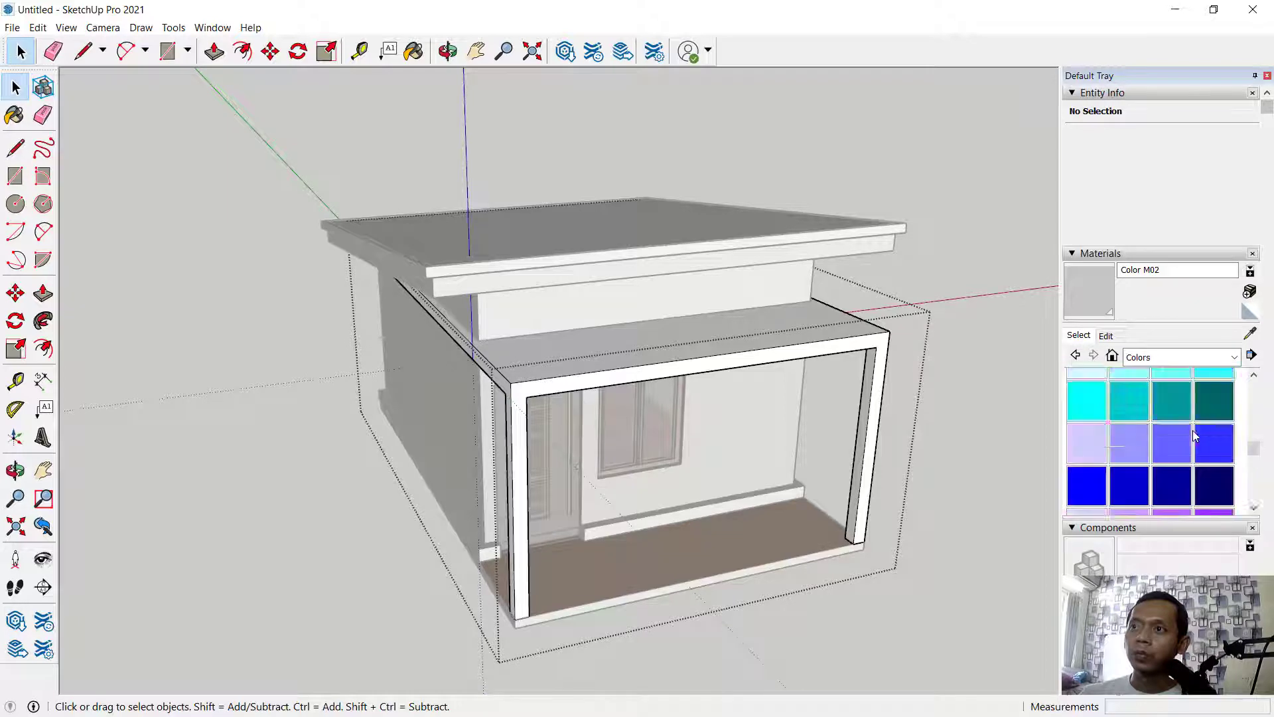
scroll(1193, 431, up, 5)
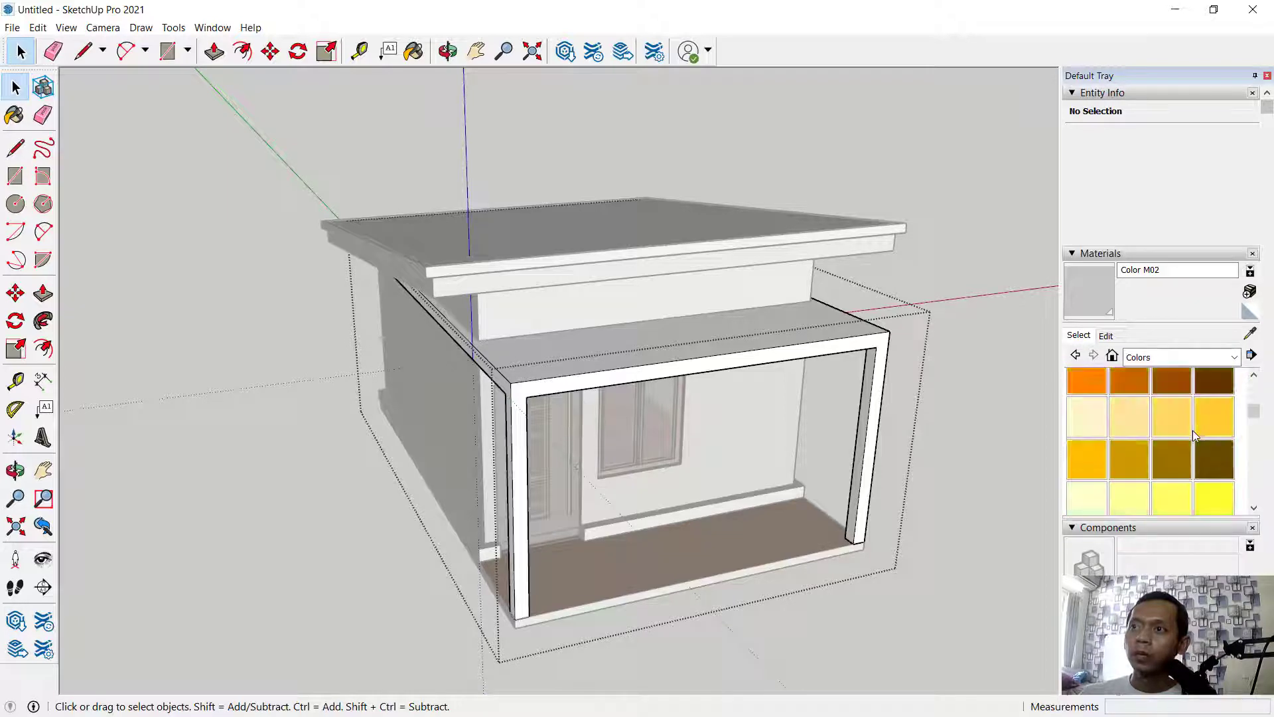
click(1188, 431)
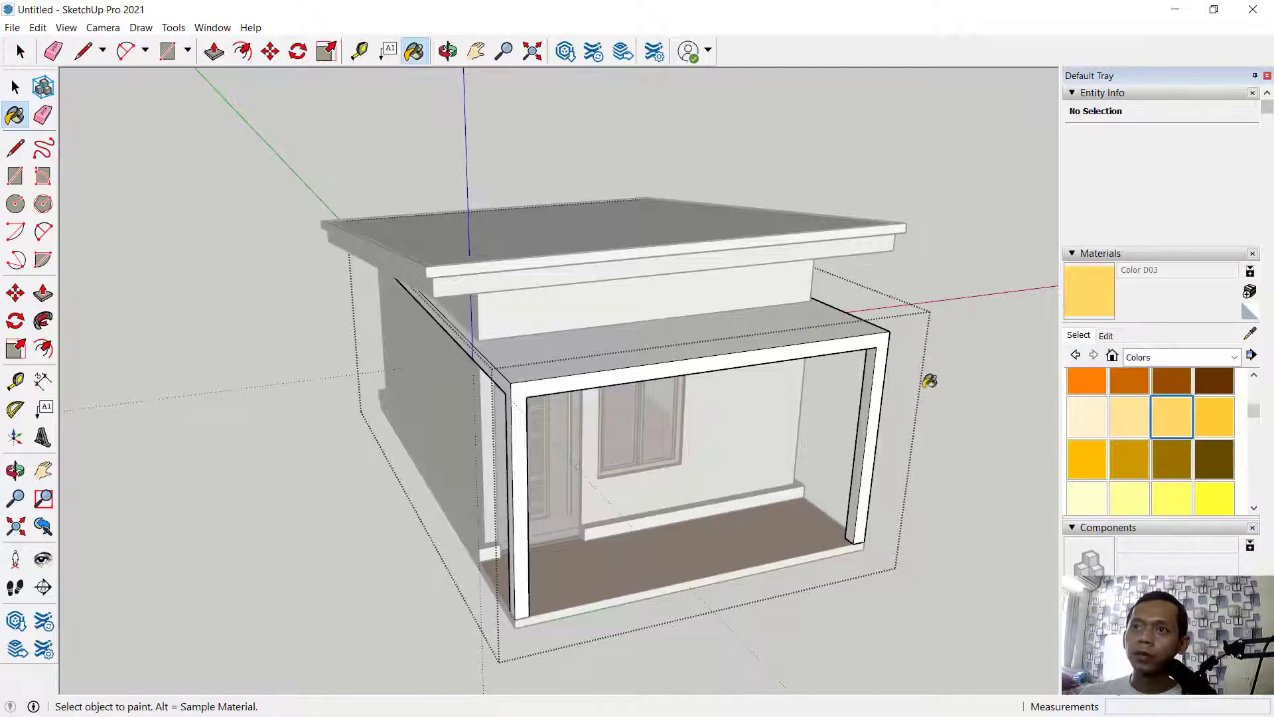
click(826, 328)
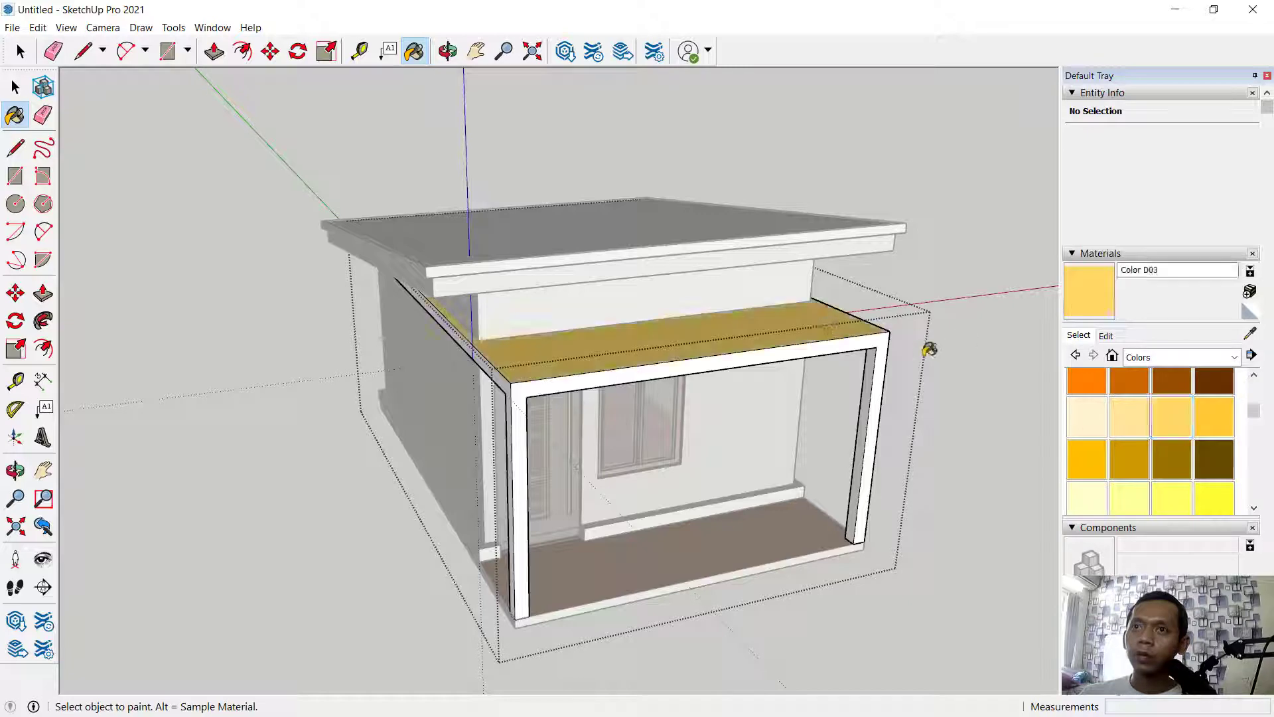
click(886, 336)
mouse_move(627, 386)
middle_down()
mouse_move(856, 346)
mouse_move(526, 327)
mouse_move(584, 226)
middle_up()
click(817, 335)
click(584, 224)
middle_drag(763, 276, 591, 464)
key(space)
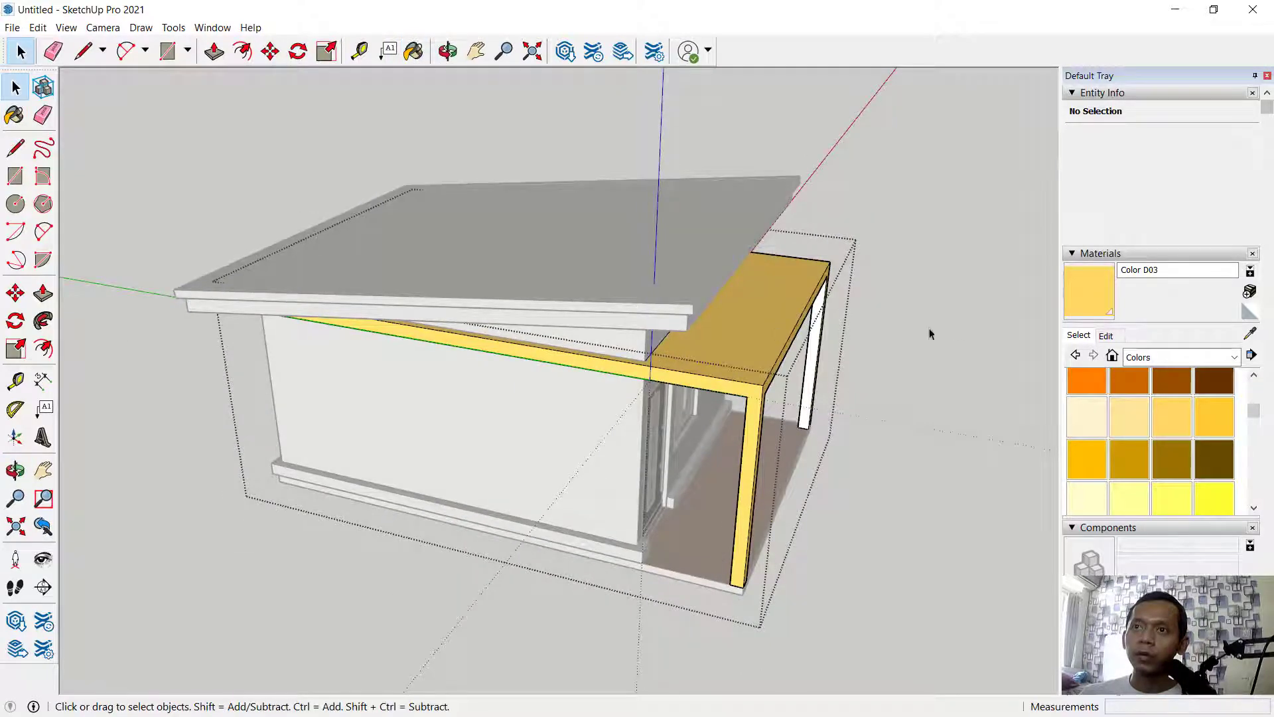
key(Escape)
Paint the base trim along the walls yellow Color D03.
click(1181, 416)
mouse_move(936, 458)
middle_down()
mouse_move(896, 296)
mouse_move(944, 384)
mouse_move(917, 474)
middle_up()
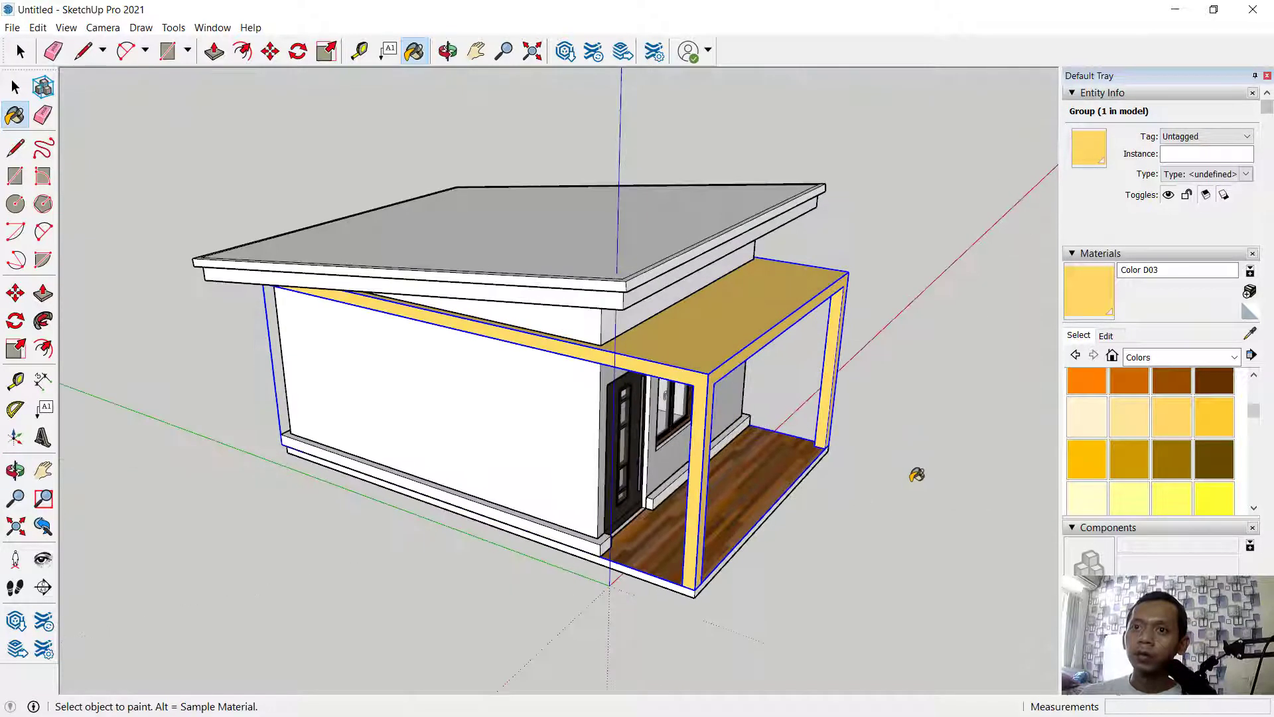
key(space)
click(575, 545)
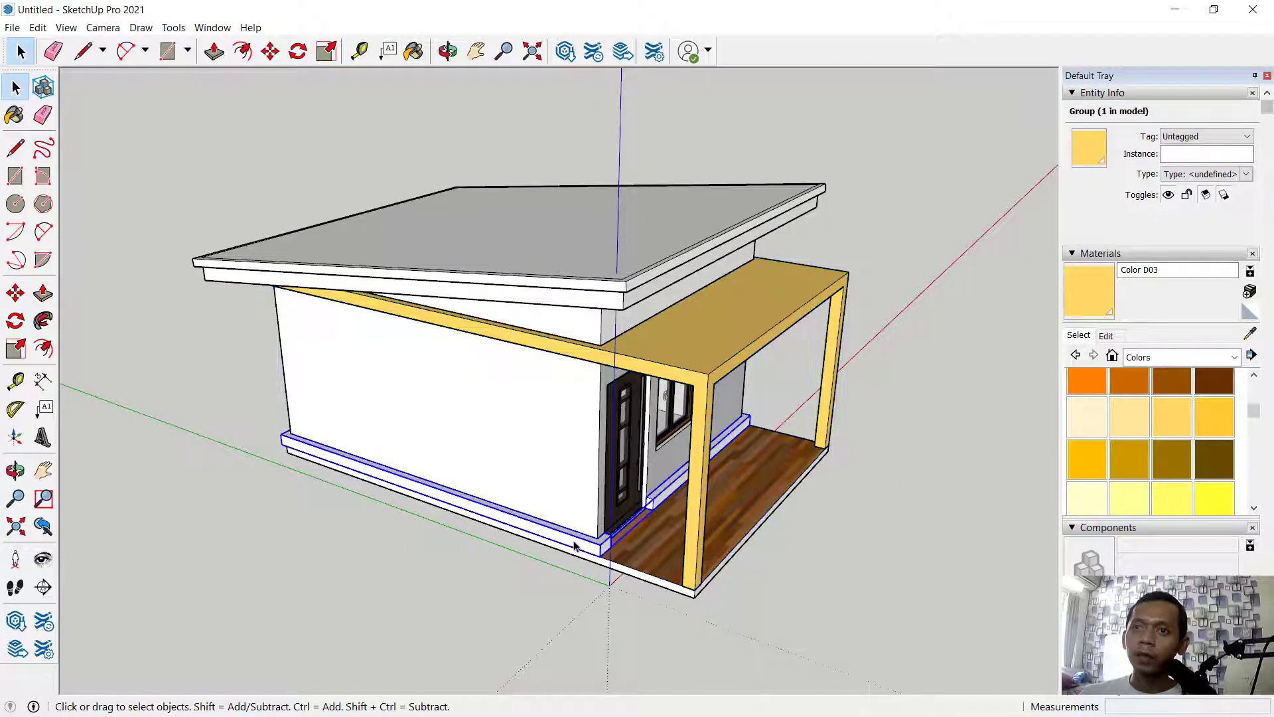
click(1100, 293)
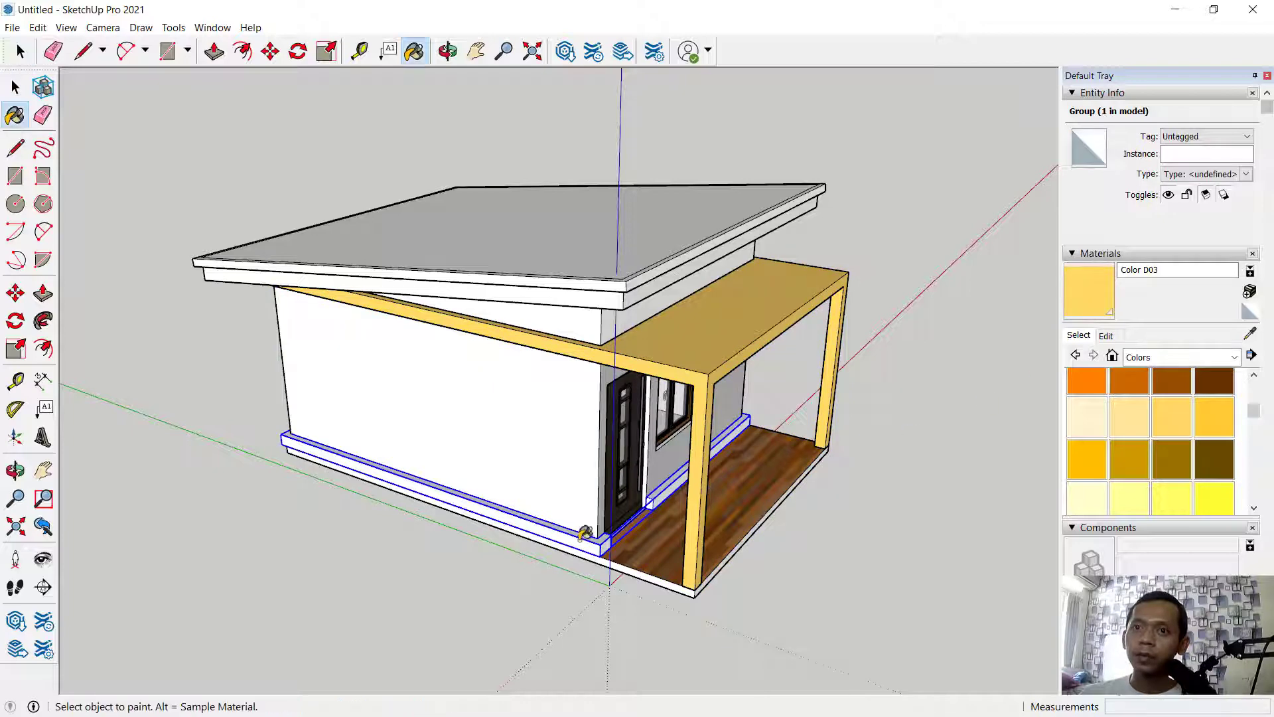
click(578, 538)
mouse_move(906, 541)
middle_down()
mouse_move(913, 501)
mouse_move(1022, 401)
mouse_move(835, 458)
mouse_move(827, 398)
mouse_move(631, 387)
mouse_move(620, 412)
mouse_move(681, 312)
middle_up()
key(space)
click(658, 247)
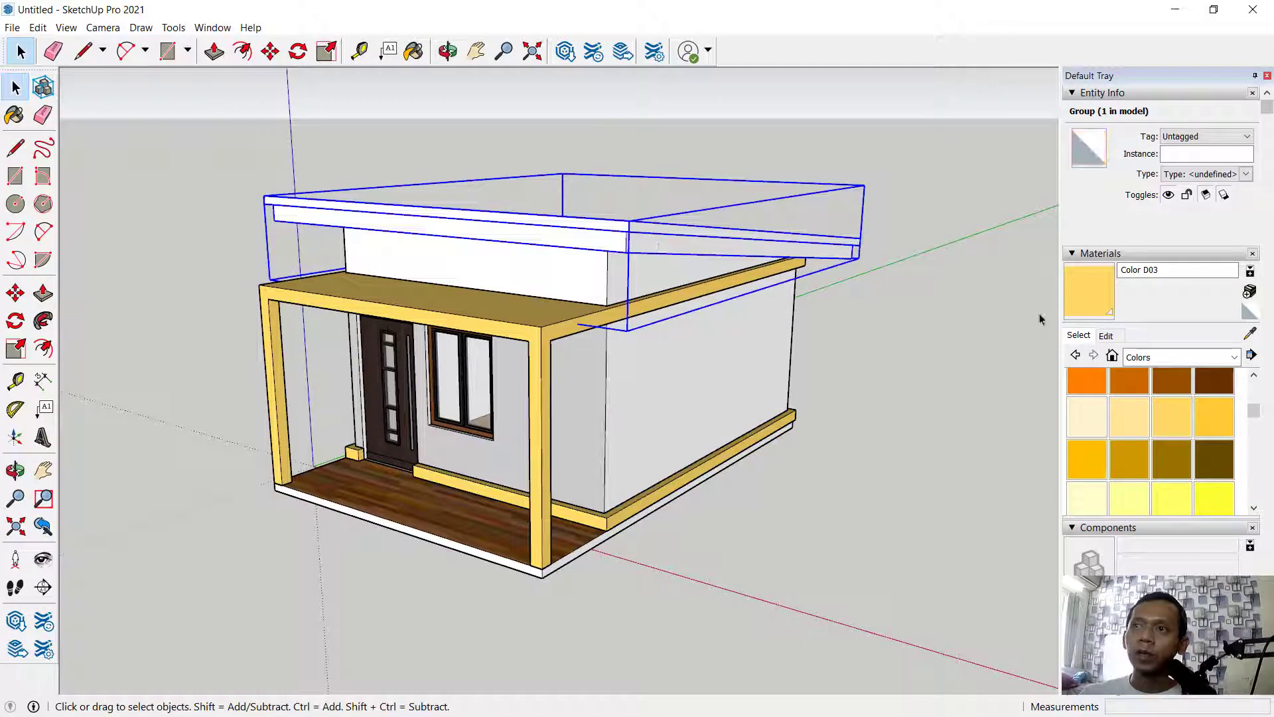
Paint the selected roof slab yellow Color D03.
click(1107, 308)
click(667, 232)
mouse_move(683, 233)
middle_down()
mouse_move(859, 372)
mouse_move(996, 332)
middle_up()
key(space)
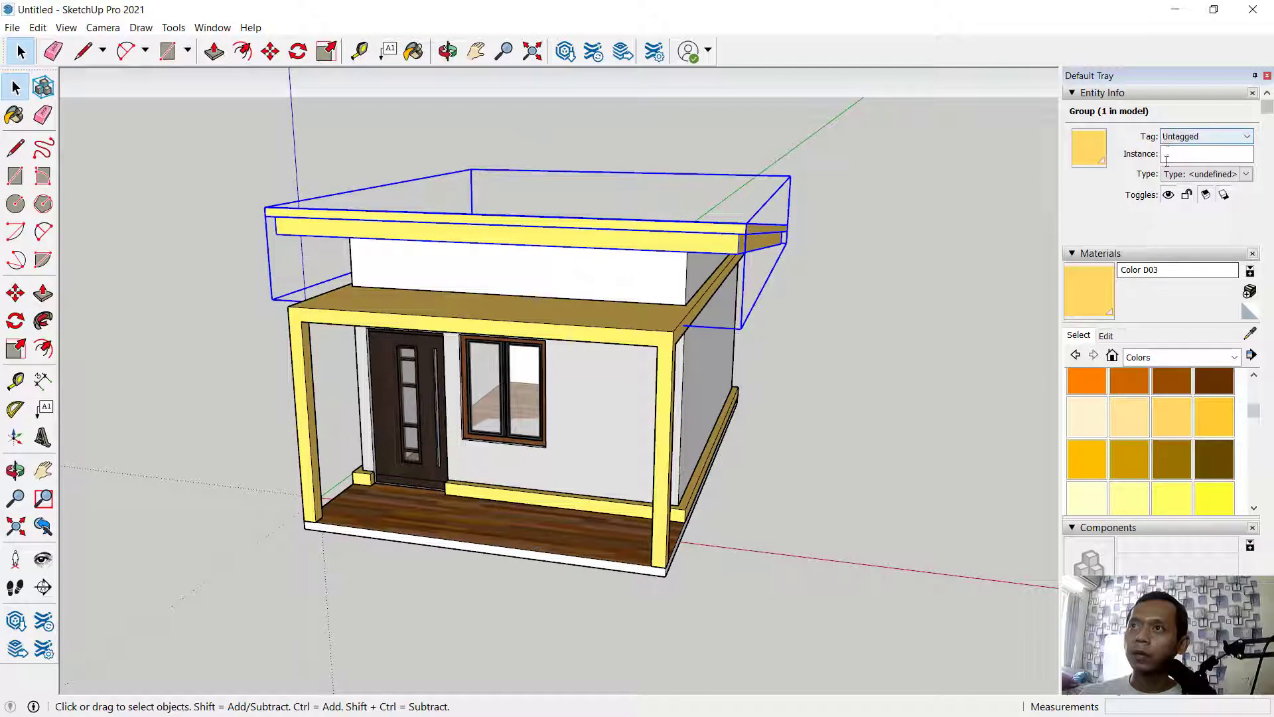
From the In Model materials, paint the upper wall group light grey Color M02.
click(1153, 356)
scroll(1154, 385, up, 3)
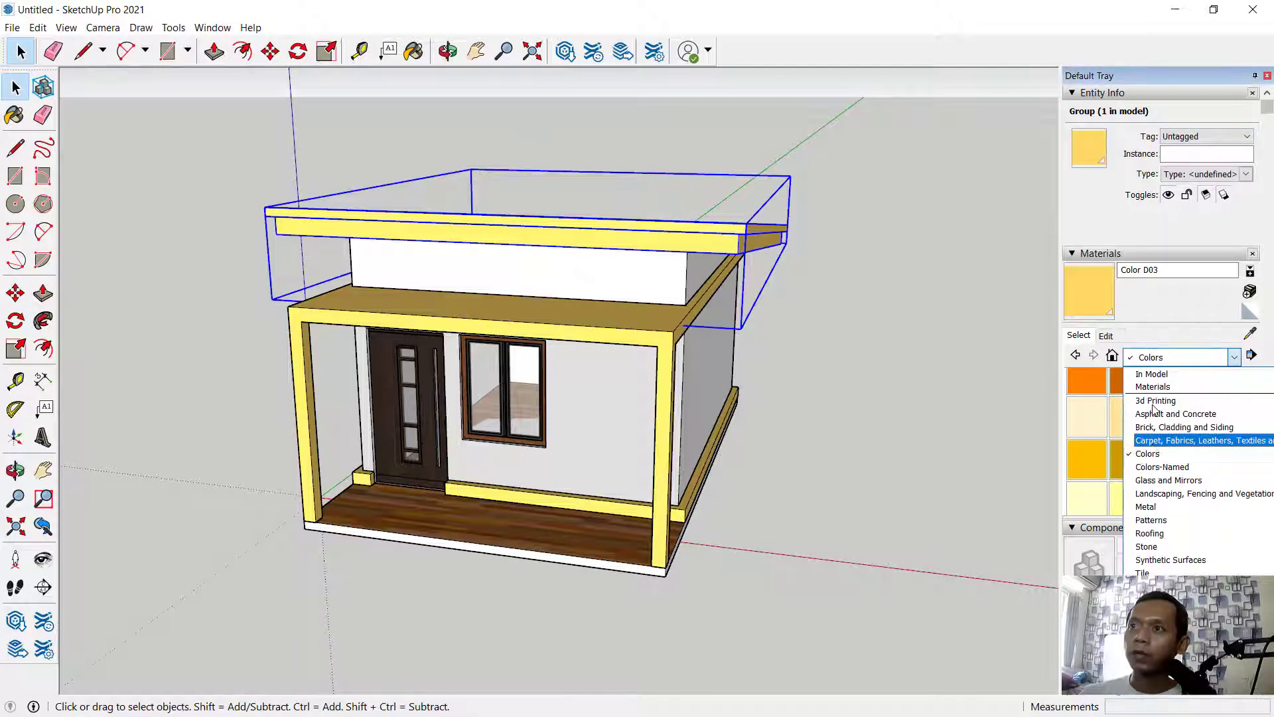
click(1158, 370)
click(643, 284)
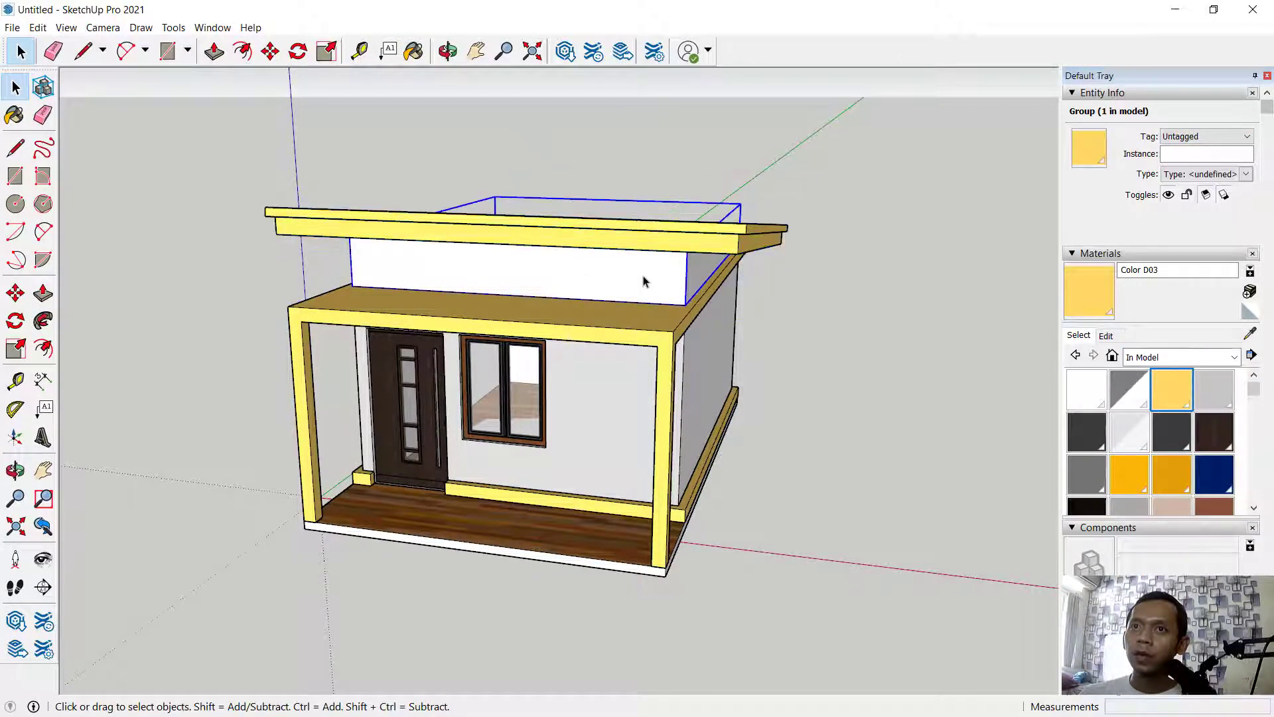
click(1212, 400)
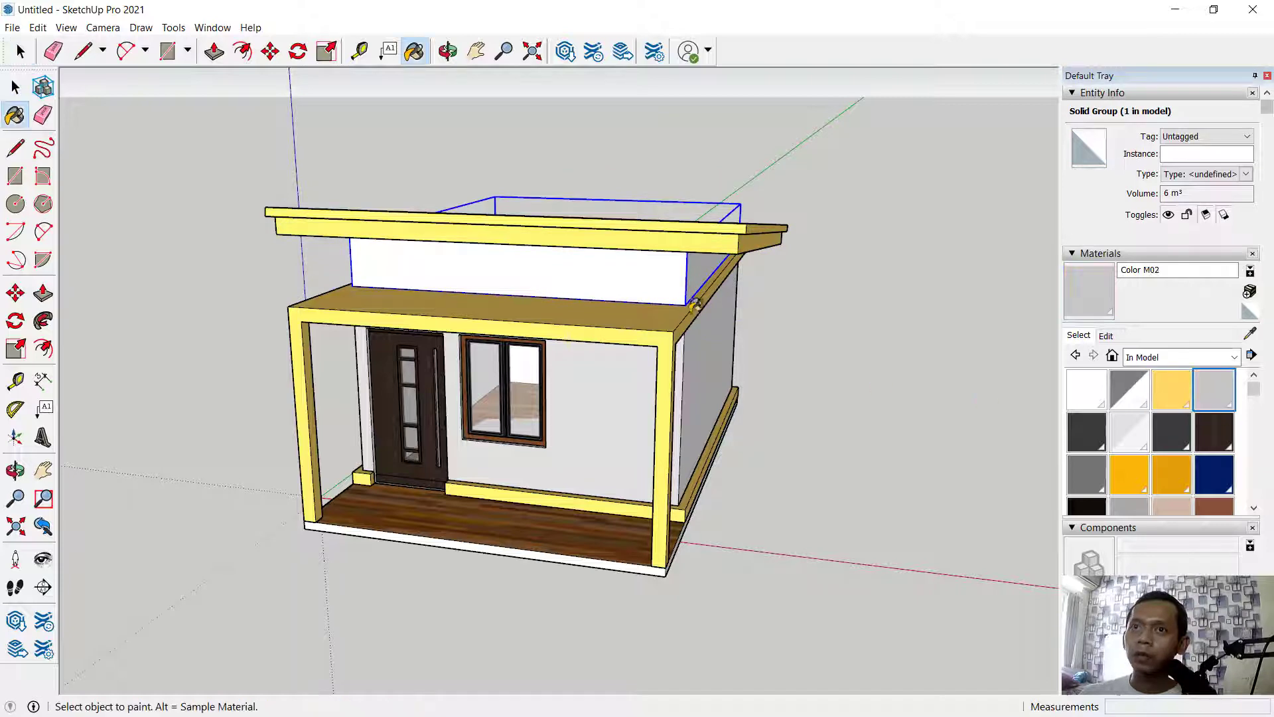
click(661, 269)
key(space)
mouse_move(838, 401)
middle_down()
mouse_move(691, 407)
mouse_move(773, 398)
mouse_move(924, 421)
mouse_move(845, 447)
mouse_move(834, 470)
middle_up()
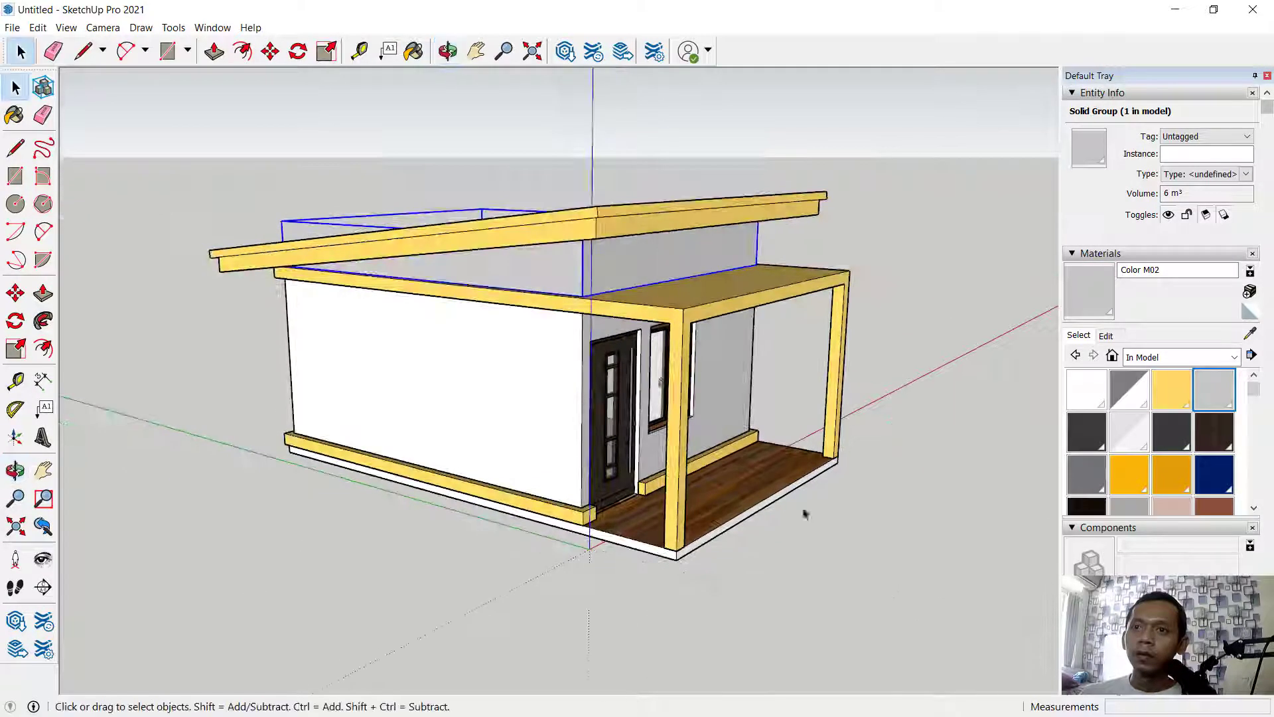
Paint the porch slab's white side face light grey Color M02.
scroll(783, 545, up, 3)
click(750, 506)
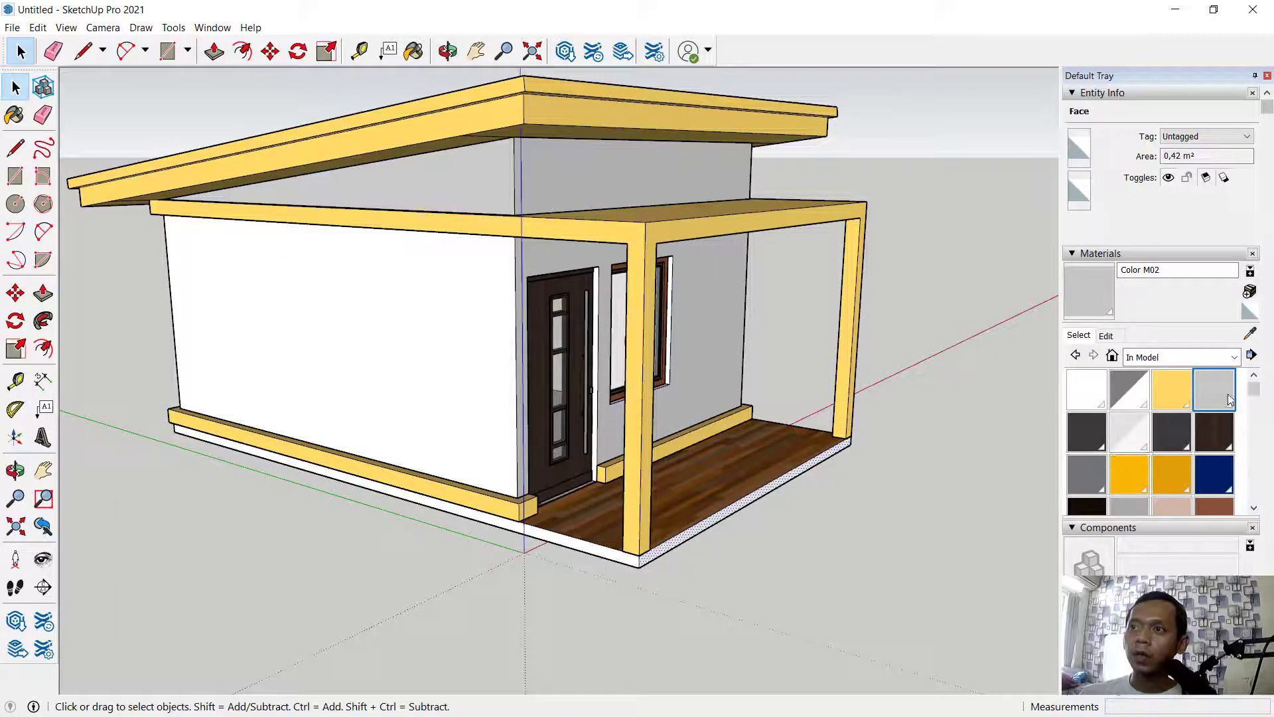
click(1215, 392)
scroll(689, 545, up, 3)
click(663, 541)
mouse_move(663, 541)
middle_down()
mouse_move(488, 524)
mouse_move(648, 506)
mouse_move(285, 484)
mouse_move(635, 521)
middle_up()
Paint the remaining side walls light grey Color M02 and orbit to the porch side.
scroll(634, 521, up, 5)
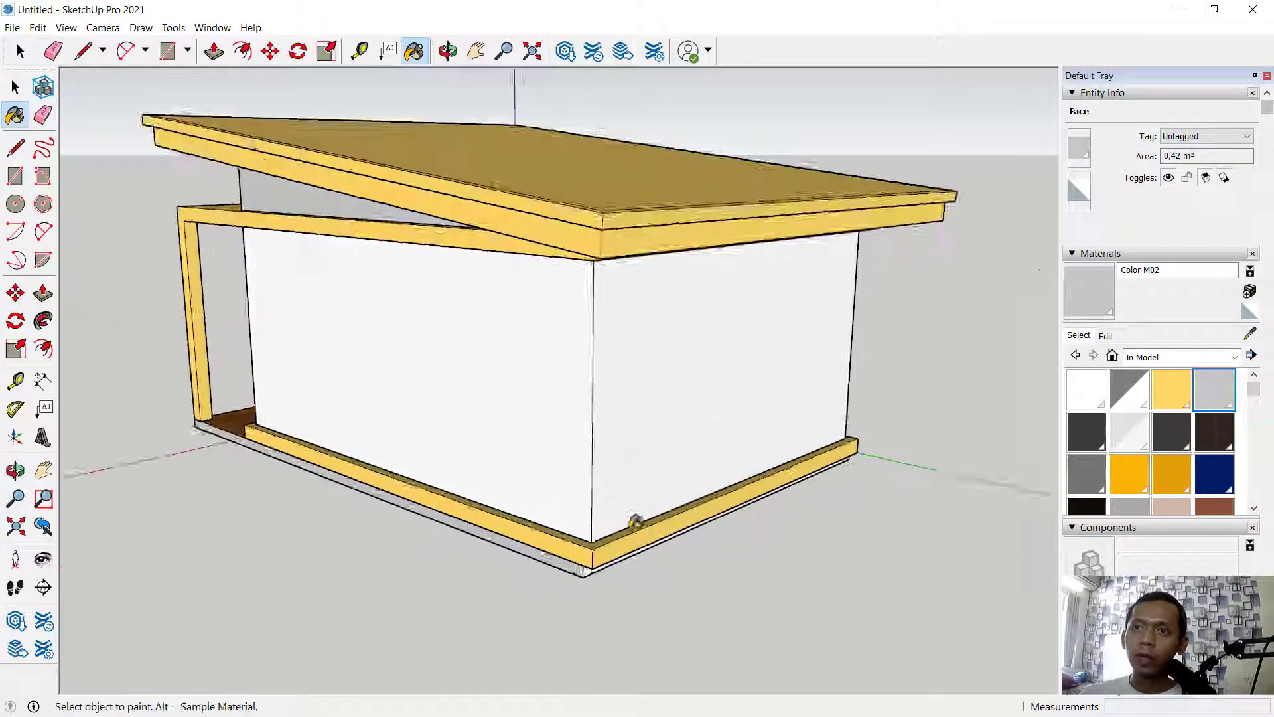
scroll(558, 566, down, 1)
scroll(591, 577, down, 3)
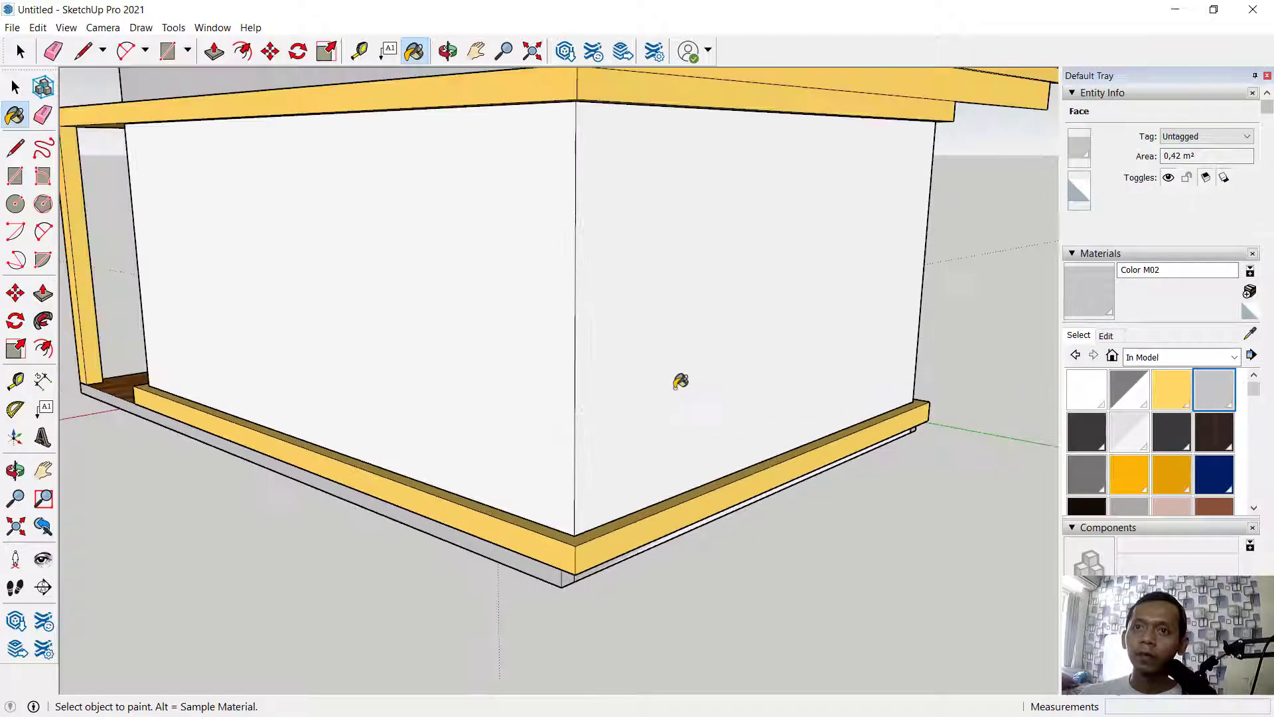
click(573, 395)
scroll(573, 395, down, 3)
middle_drag(285, 447, 916, 380)
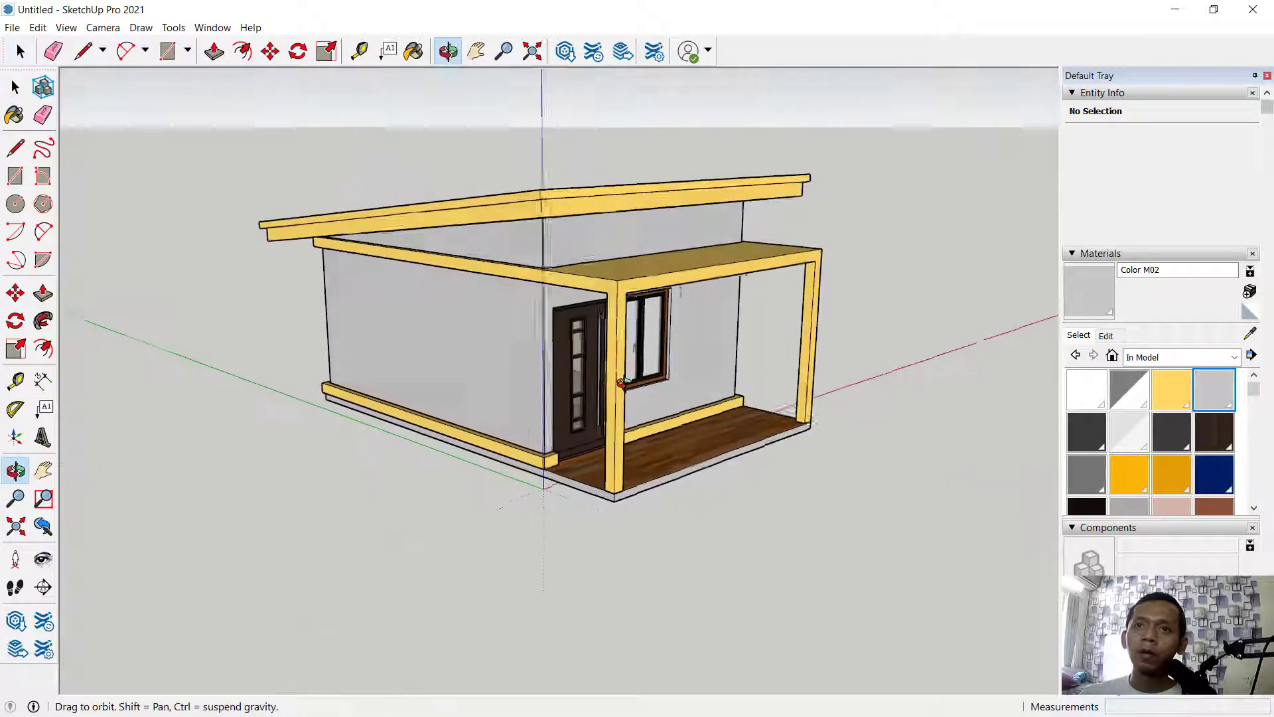